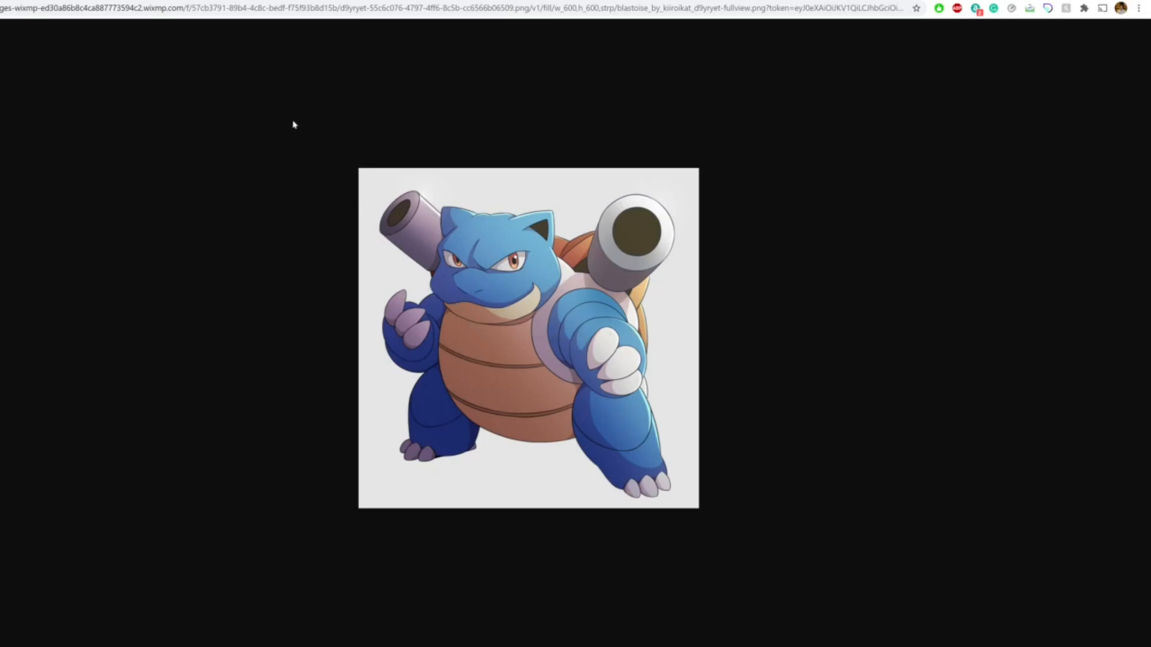
Look through the open Blastoise reference pictures and go back to the image search results.
key("ctrl+Tab")
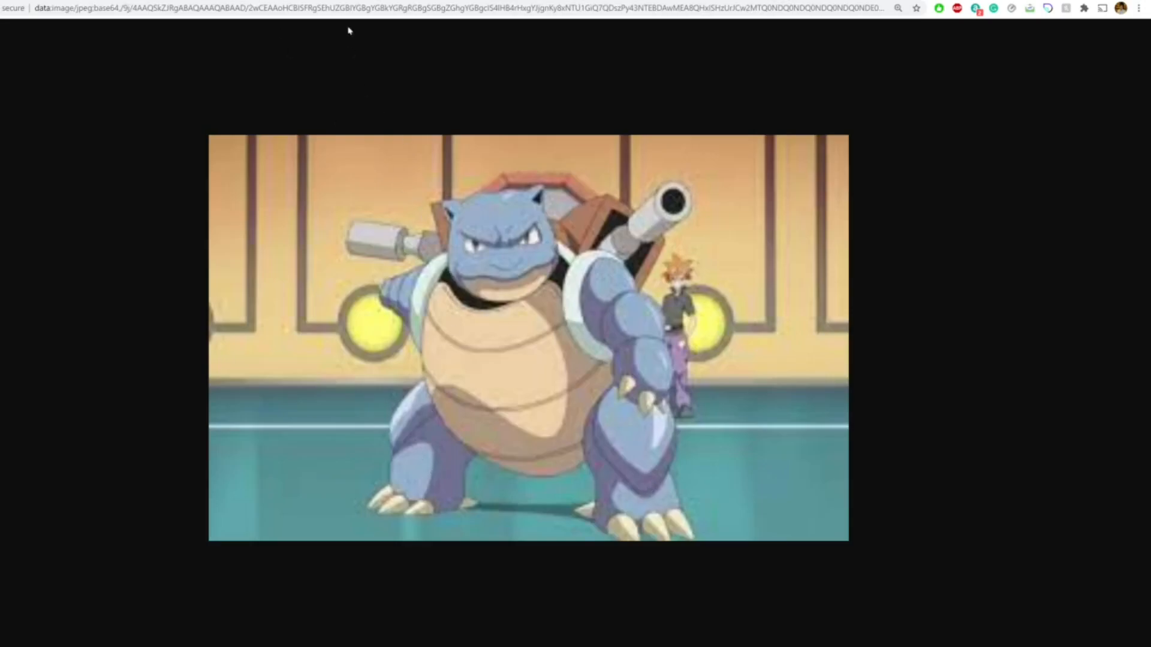
left_click(370, 2)
left_click(240, 2)
scroll(485, 360, "down", 1)
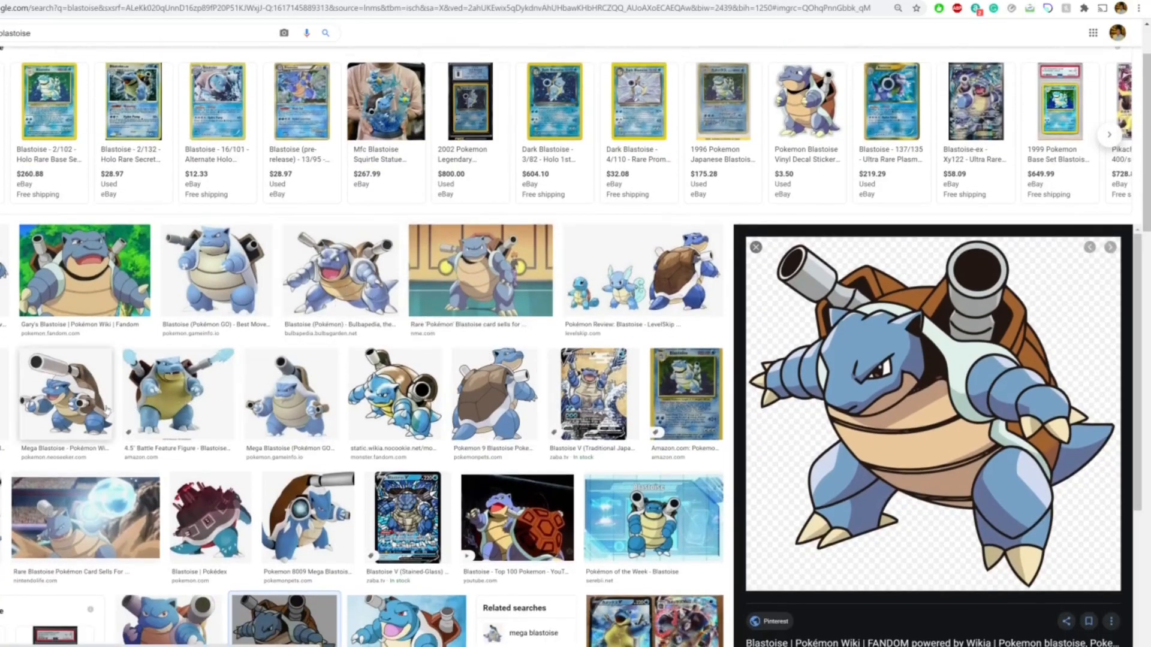
Open the Blastoise artwork showing the shell from behind as a full image in a new tab and view it.
left_click(70, 293)
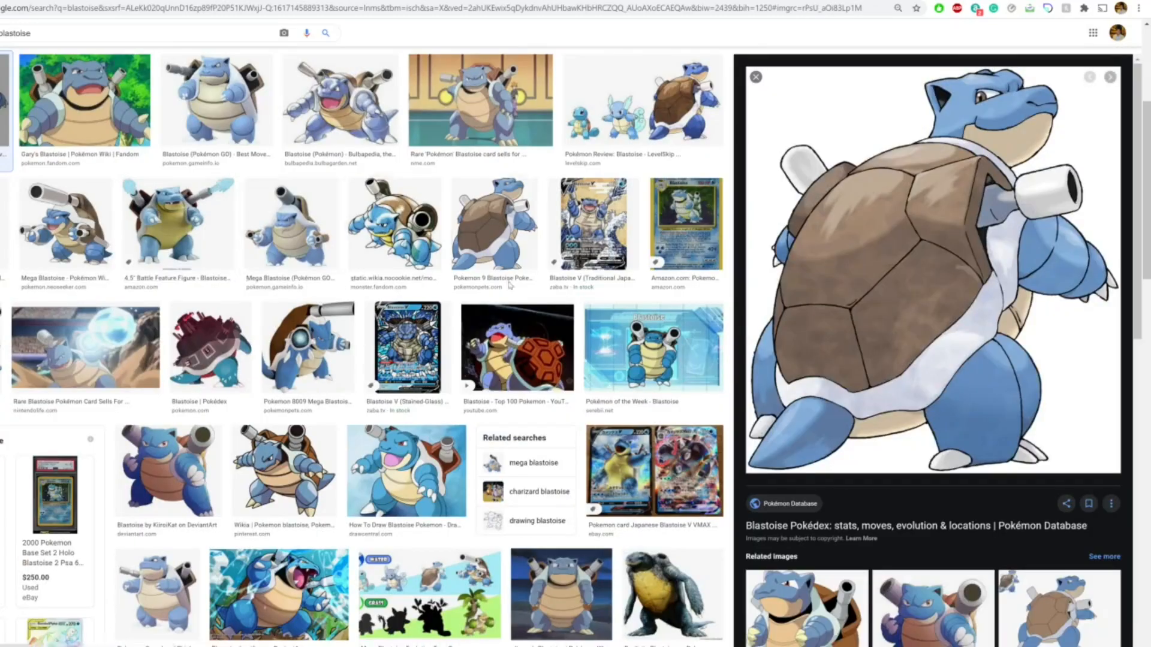
right_click(890, 326)
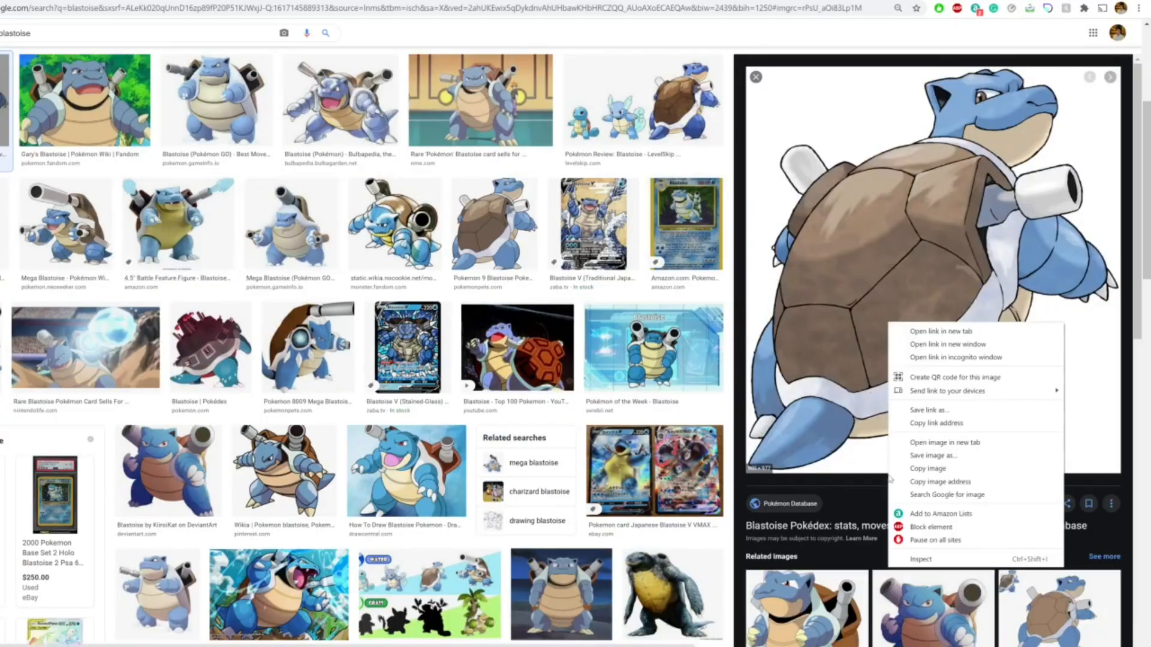
left_click(926, 443)
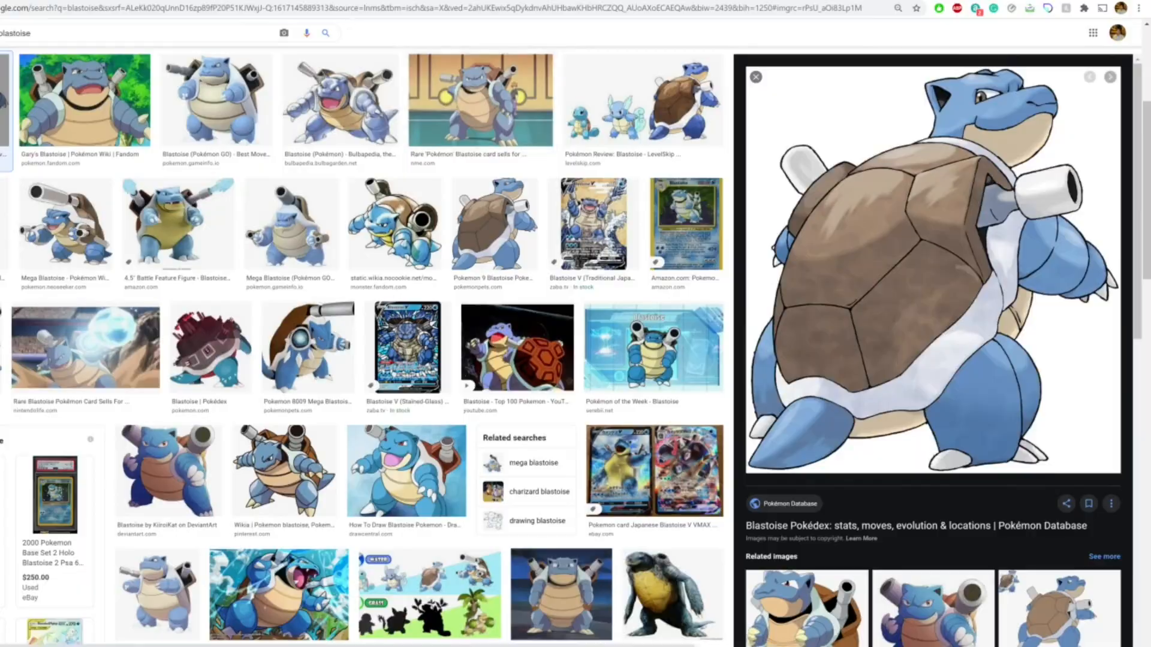
key("ctrl+Tab")
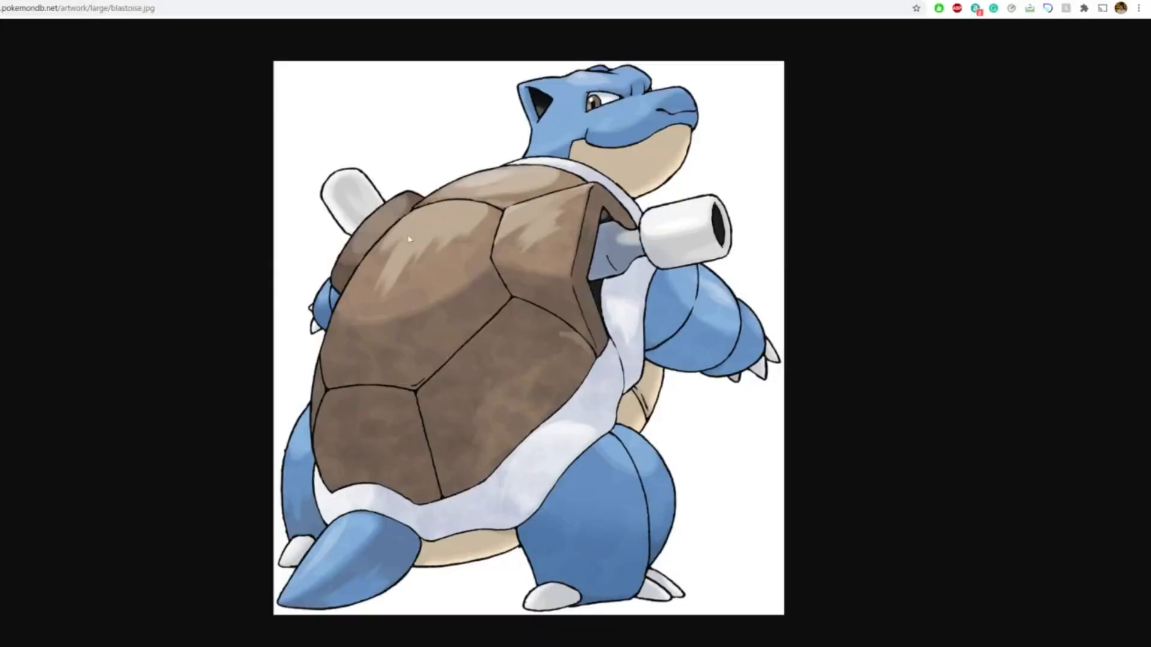
Switch to the Tinkercad design and recolour the cylinder from the presets to bright blue.
left_click(2, 1)
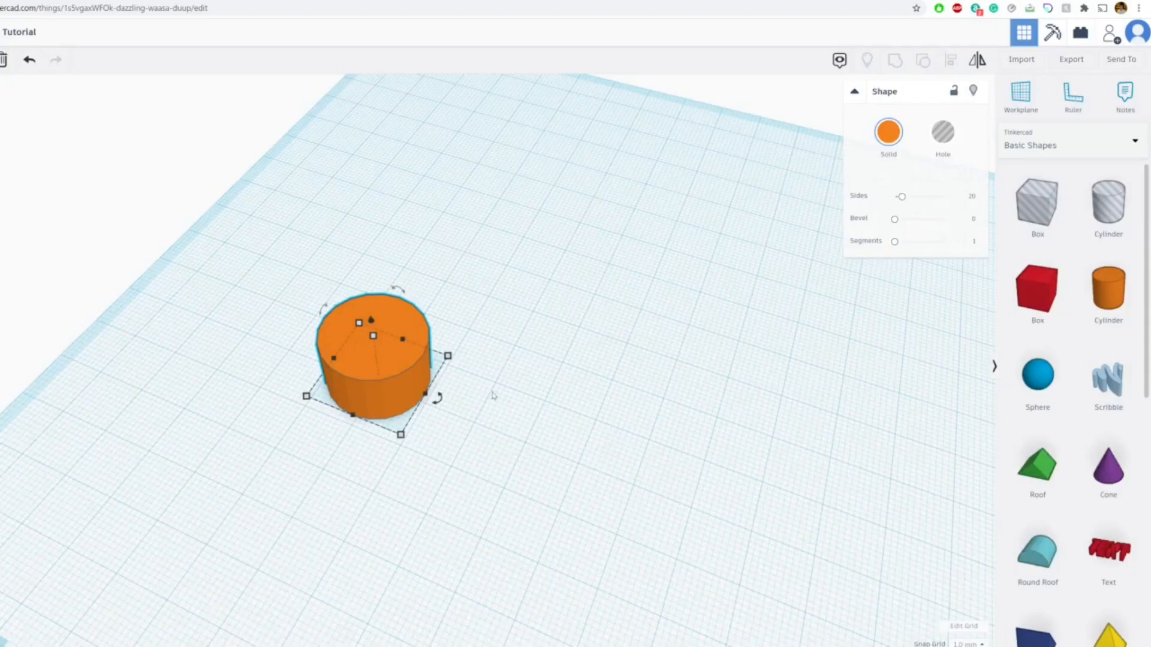
left_click(539, 412)
right_click_drag(506, 408, 484, 378)
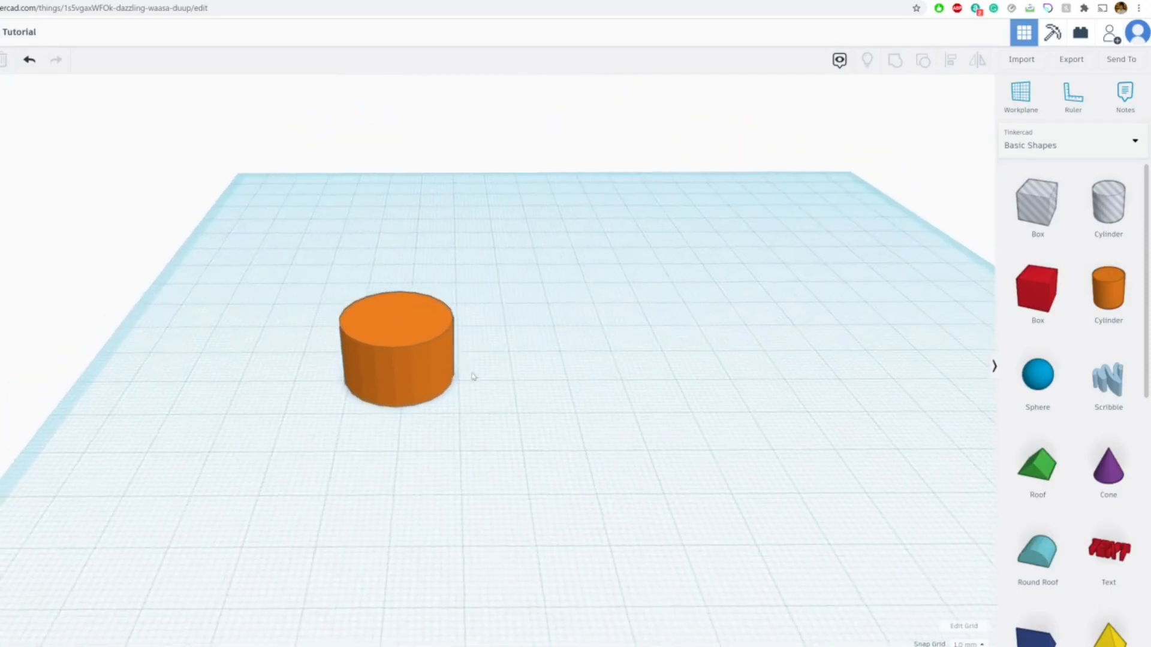
left_click(434, 357)
left_click(889, 133)
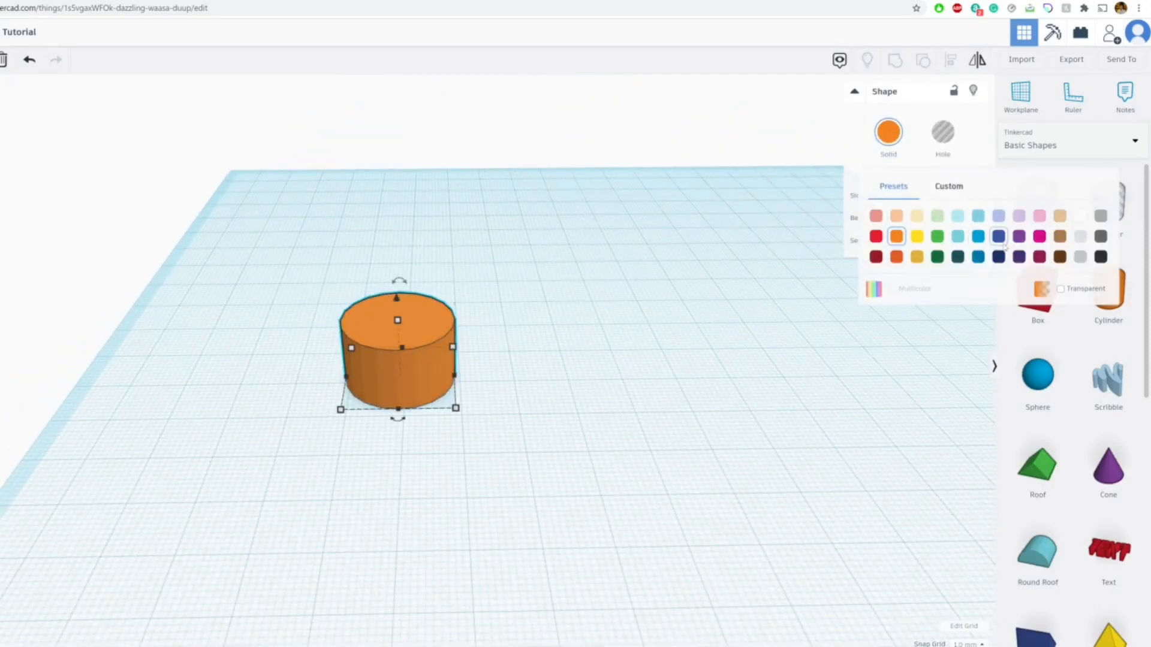
left_click(977, 237)
right_click_drag(555, 367, 485, 358)
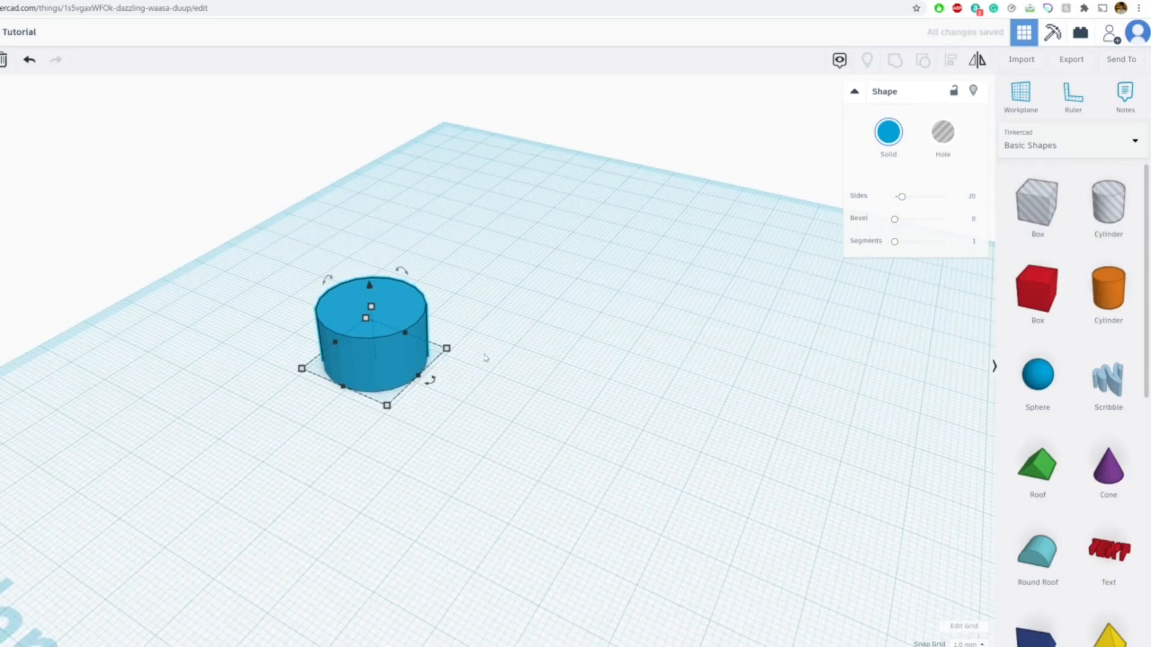
left_click(522, 358)
Check the claws in the references, then add a paraboloid, tip it sideways and place it at the cylinder's side.
scroll(1046, 379, "down", 5)
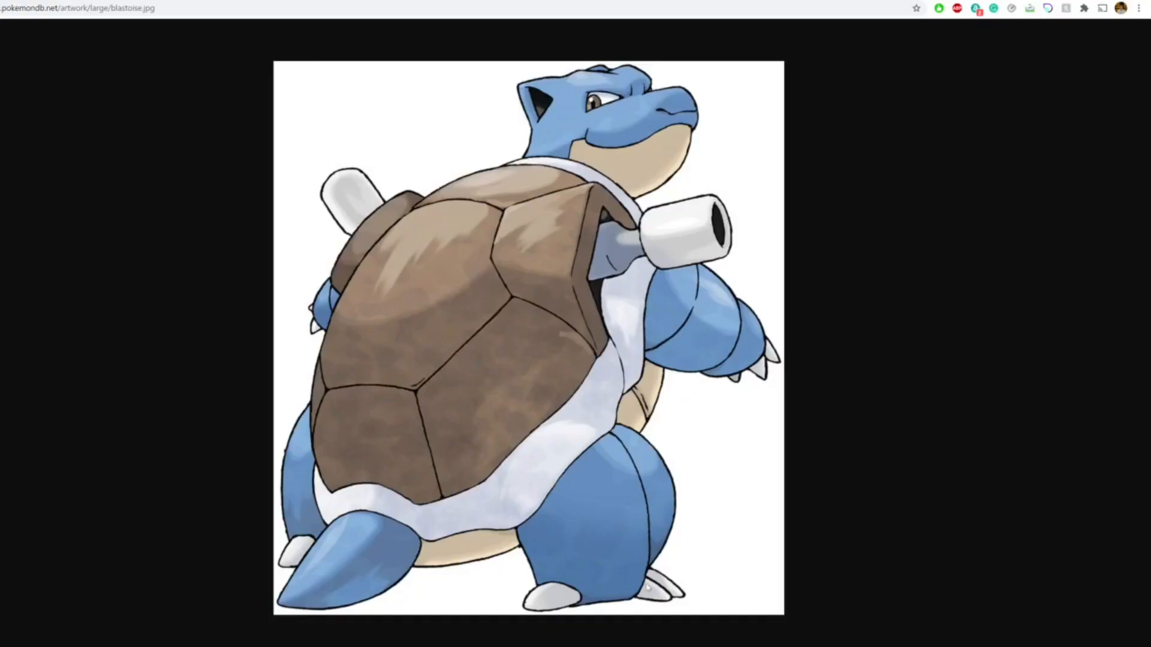
key("ctrl+Tab")
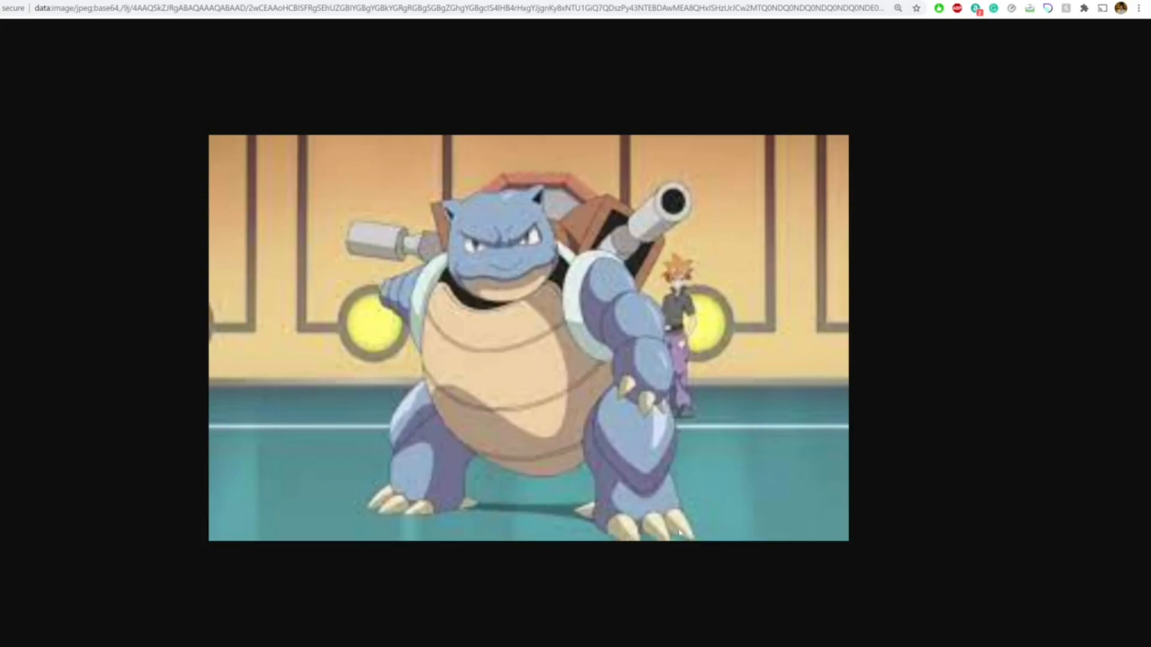
key("ctrl+Tab")
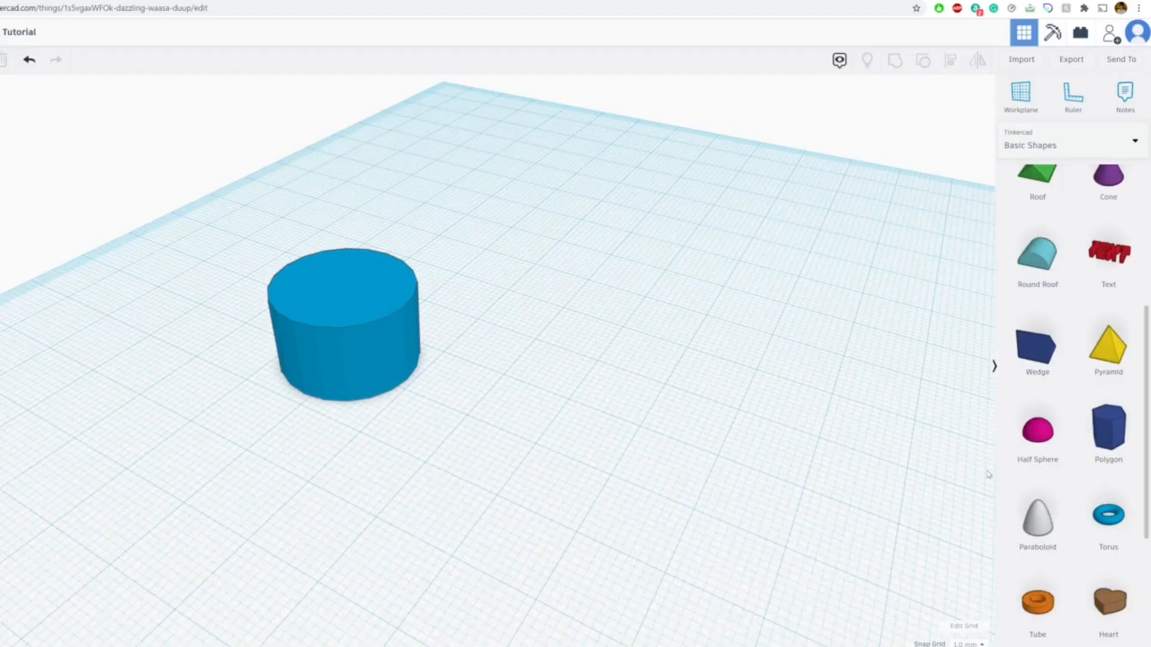
left_click_drag(1037, 521, 347, 336)
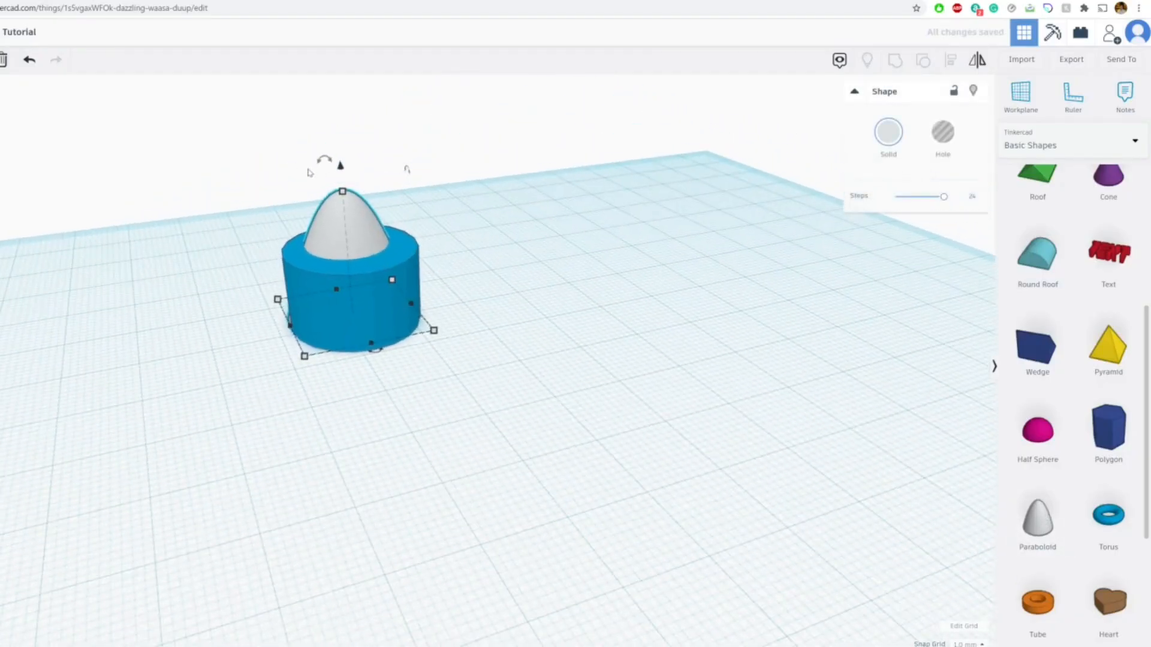
left_click_drag(288, 189, 188, 251)
left_click_drag(342, 117, 345, 239)
left_click_drag(423, 279, 333, 291)
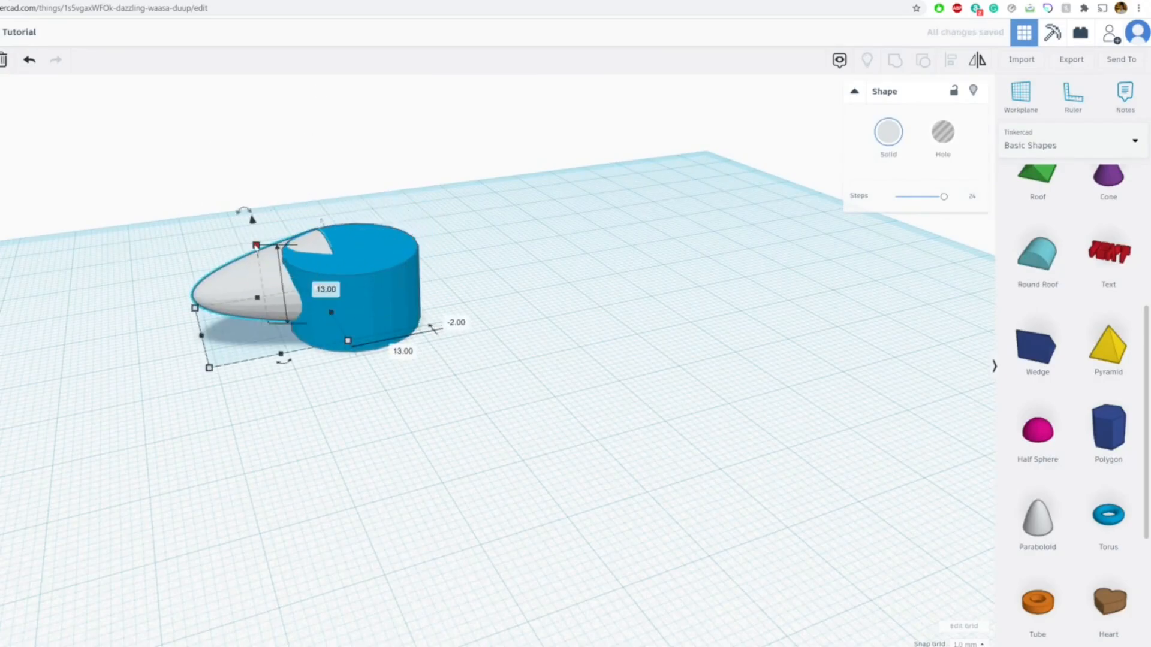
Reduce the paraboloid's size and position it as the middle claw at the base of the cylinder's front.
left_click_drag(257, 248, 259, 274)
right_click_drag(360, 335, 396, 413)
left_click_drag(261, 346, 307, 404)
left_click_drag(257, 519, 283, 481)
left_click_drag(294, 438, 278, 436)
right_click_drag(355, 430, 419, 396)
left_click(441, 457)
left_click(373, 387)
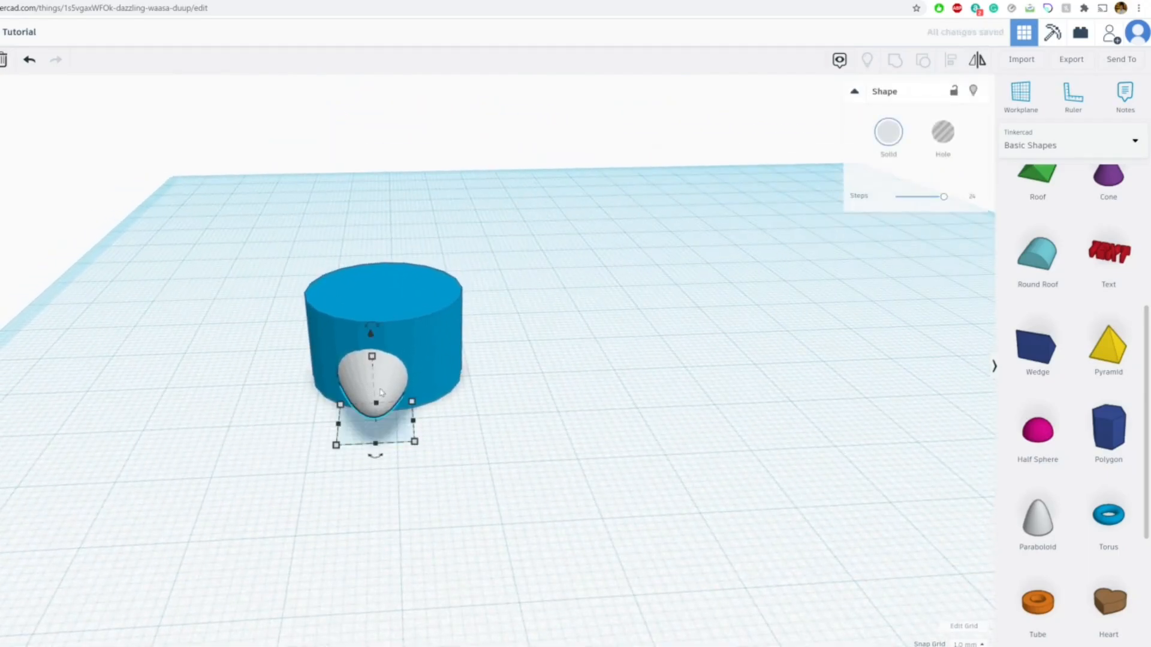
Paste a second claw beside the middle one and rotate it to point outward from the cylinder.
key("ctrl+v")
left_click_drag(412, 383, 442, 385)
right_click_drag(447, 444, 429, 491)
left_click_drag(474, 446, 442, 397)
left_click(265, 406)
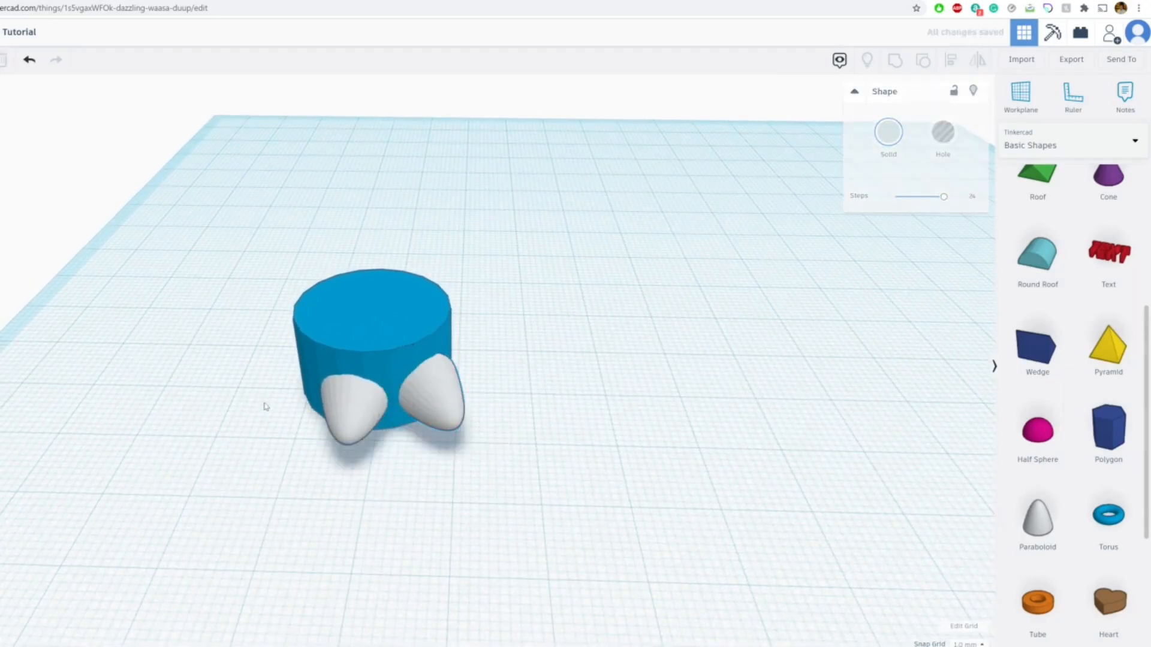
Paste a third claw, rotate it outward and fit it into the cylinder's front beside the other two.
right_click_drag(265, 405, 306, 431)
left_click(406, 443)
key("ctrl+v")
left_click_drag(454, 456, 364, 462)
left_click_drag(378, 521, 334, 458)
left_click_drag(419, 452, 424, 455)
left_click(552, 469)
right_click_drag(551, 470, 306, 453)
left_click(366, 432)
right_click_drag(366, 432, 219, 415)
Move a copy of the middle claw straight through the cylinder to the back of the foot.
left_click(294, 347)
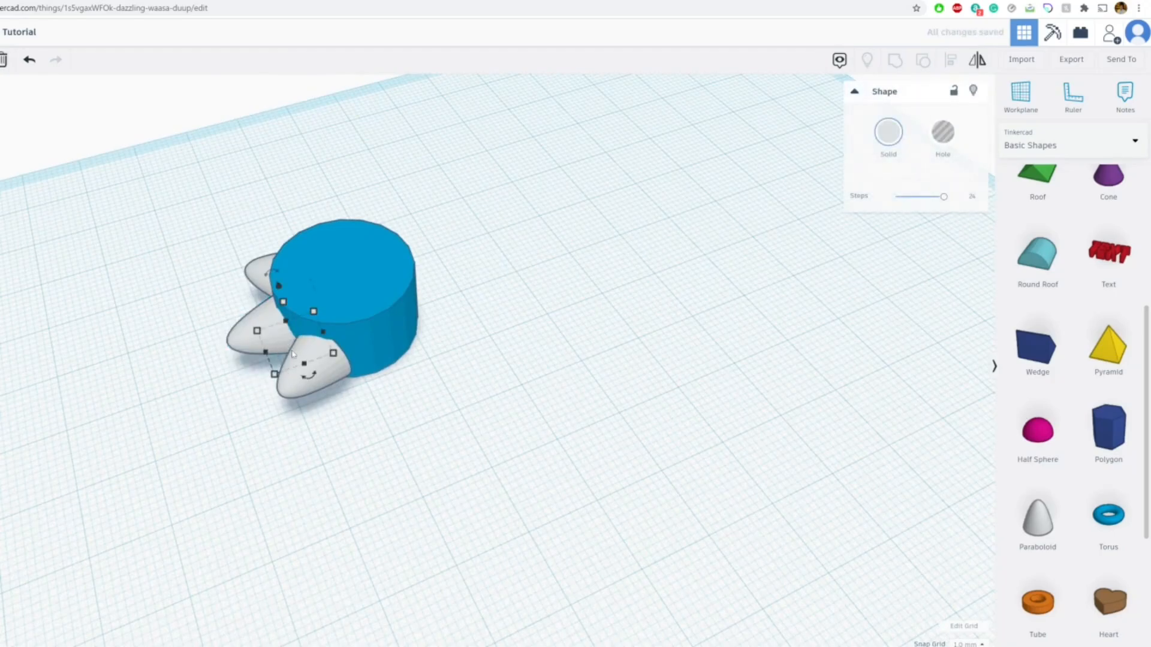
key("Right")
key("Right")
key("Right")
key("Right")
key("Right")
key("Right")
key("Right")
key("Right")
key("Right")
key("Right")
key("Right")
key("Right")
key("Right")
key("Right")
key("Right")
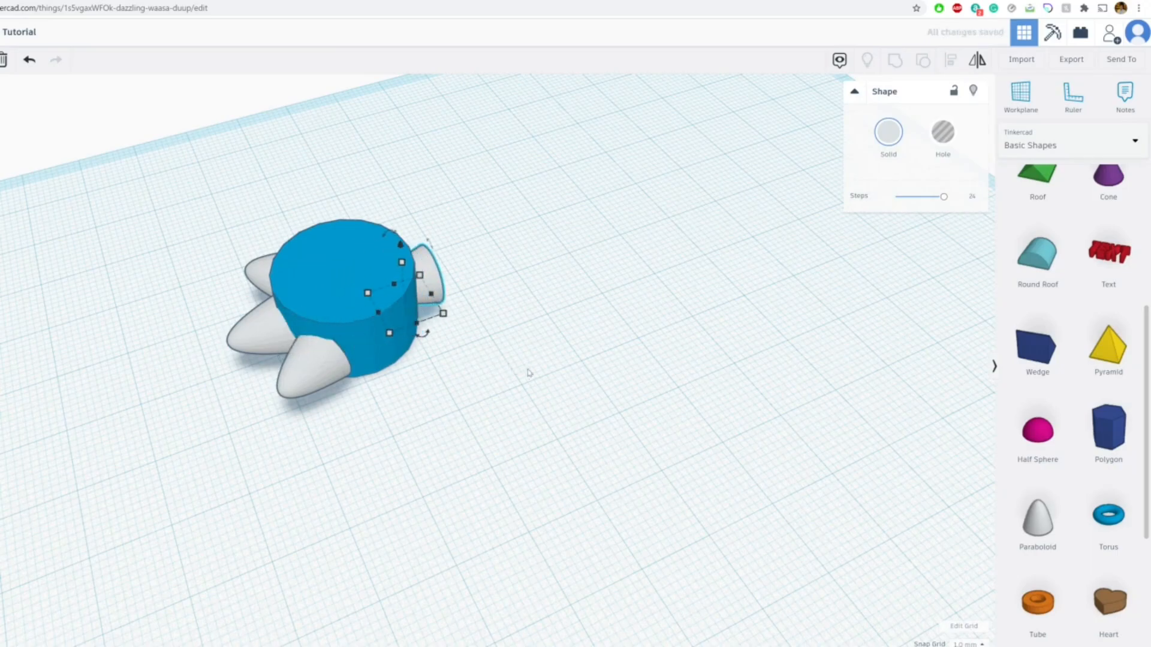
Flip the rear claw so its tip points backward and shift it slightly out of the cylinder.
middle_click_drag(519, 289, 522, 337)
right_click_drag(522, 336, 502, 300)
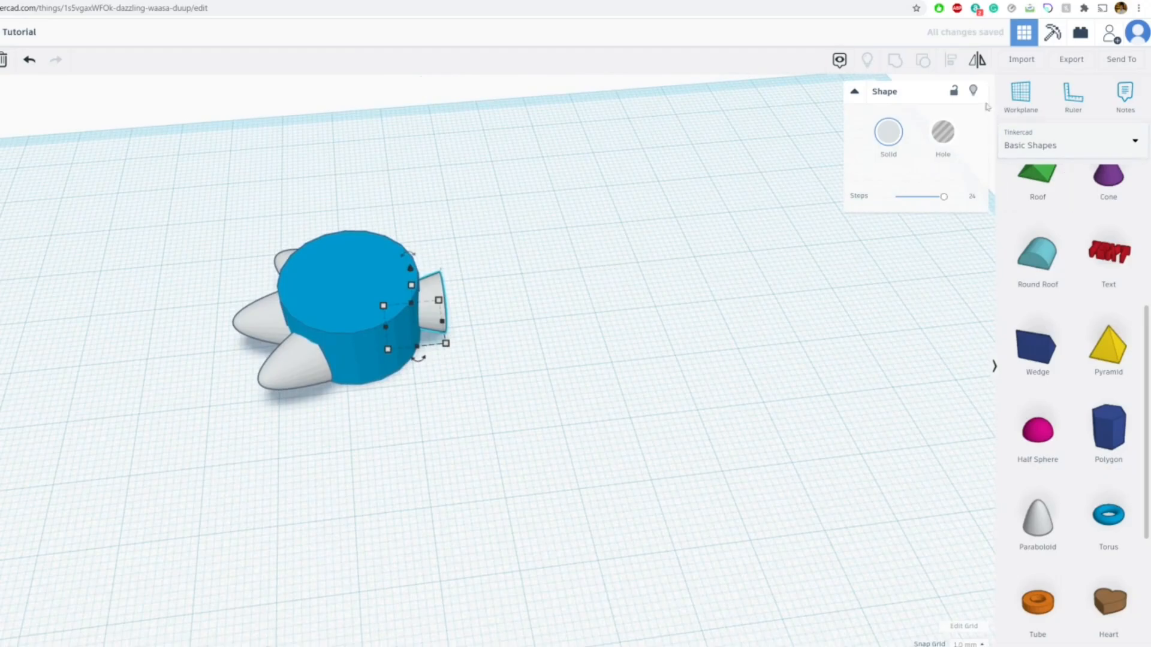
left_click(422, 298)
left_click(528, 297)
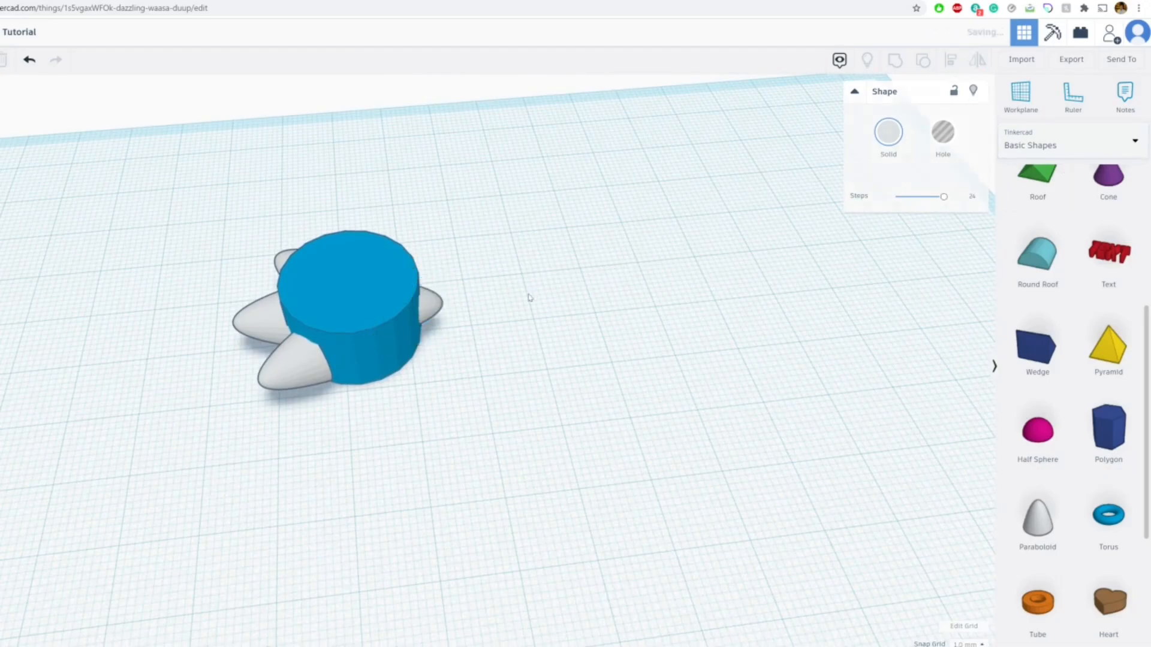
left_click_drag(430, 305, 458, 304)
left_click(532, 301)
Place a sphere on the workplane beside the foot.
right_click_drag(713, 288, 800, 243)
scroll(1060, 353, "up", 5)
left_click_drag(1059, 371, 609, 368)
Compare the leg with the reference pictures and make the blue cylinder taller.
left_click(376, 331)
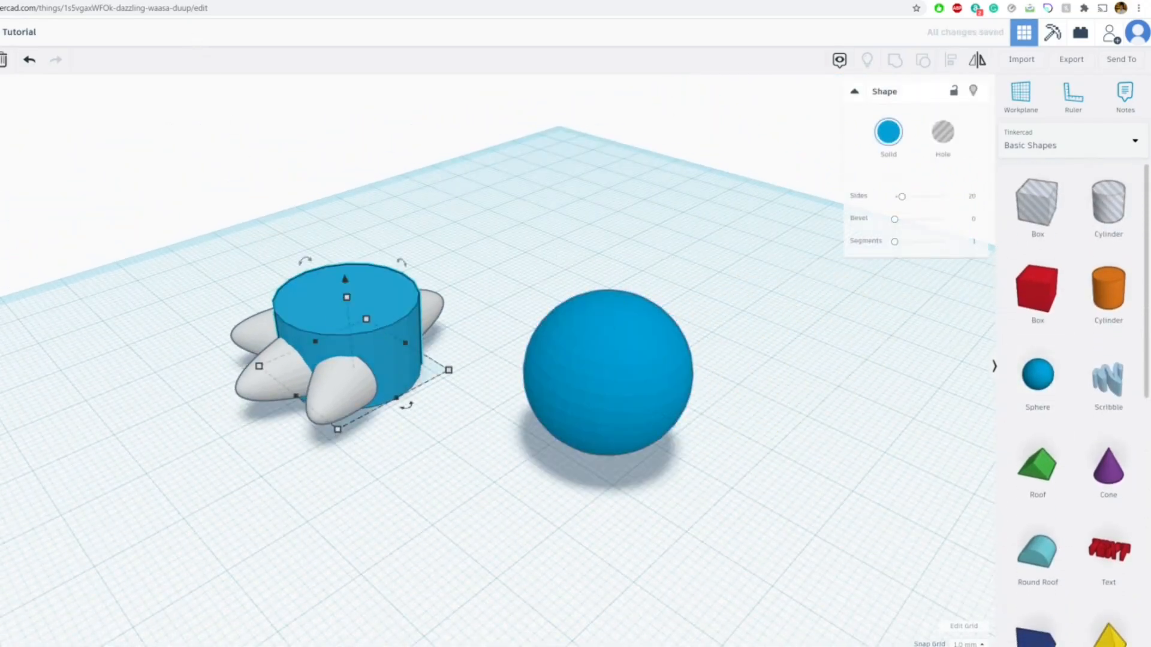
key("ctrl+Tab")
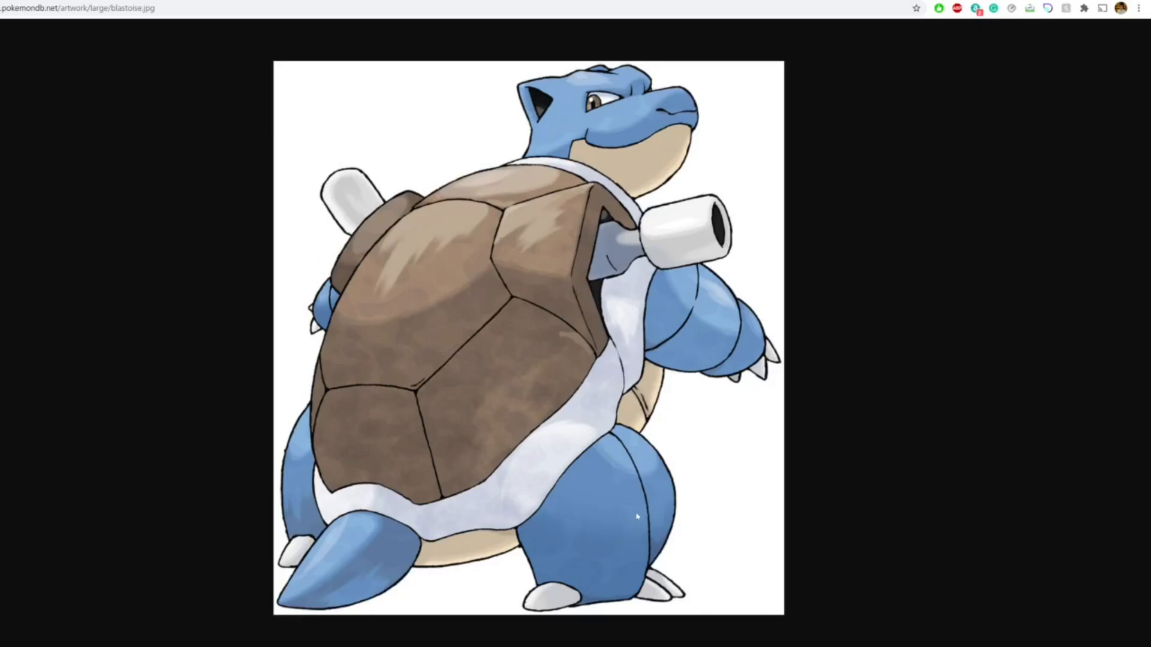
key("ctrl+Tab")
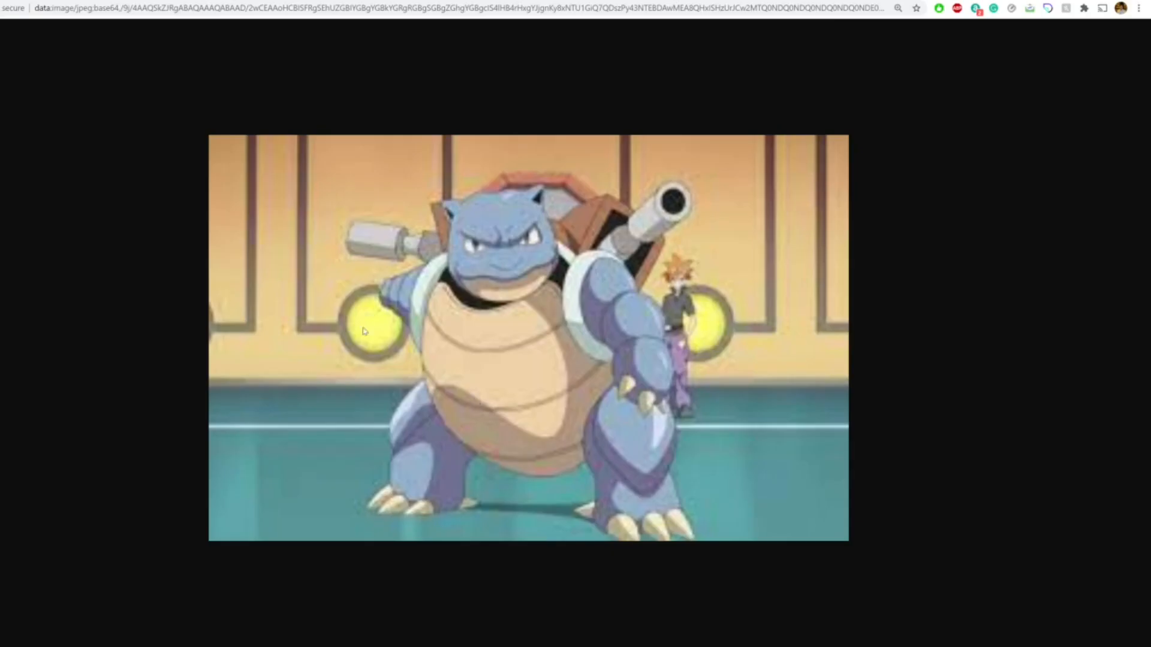
key("ctrl+Tab")
left_click_drag(346, 298, 346, 261)
Move the sphere on top of the cylinder, adjust its height position and stretch it to 31 mm tall.
left_click_drag(602, 334, 336, 118)
right_click_drag(340, 200, 343, 293)
left_click_drag(341, 294, 342, 318)
right_click_drag(351, 309, 356, 255)
left_click_drag(330, 181, 320, 115)
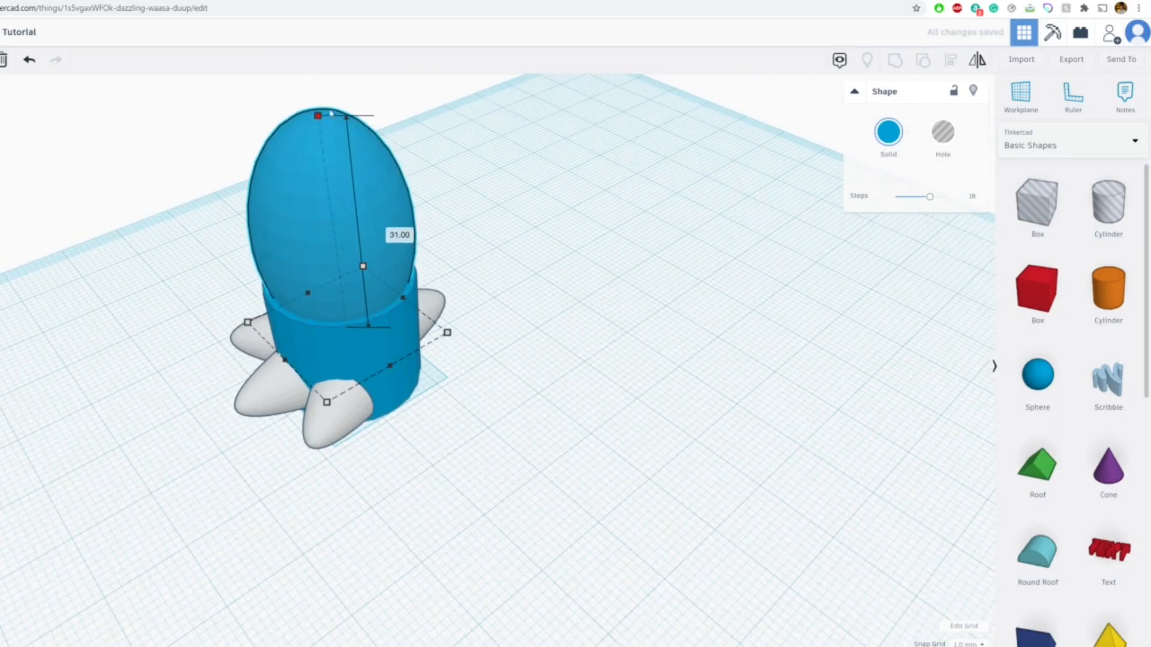
Tilt the stretched sphere backward, away from the front claws.
scroll(468, 335, "up", 3)
right_click_drag(467, 360, 485, 488)
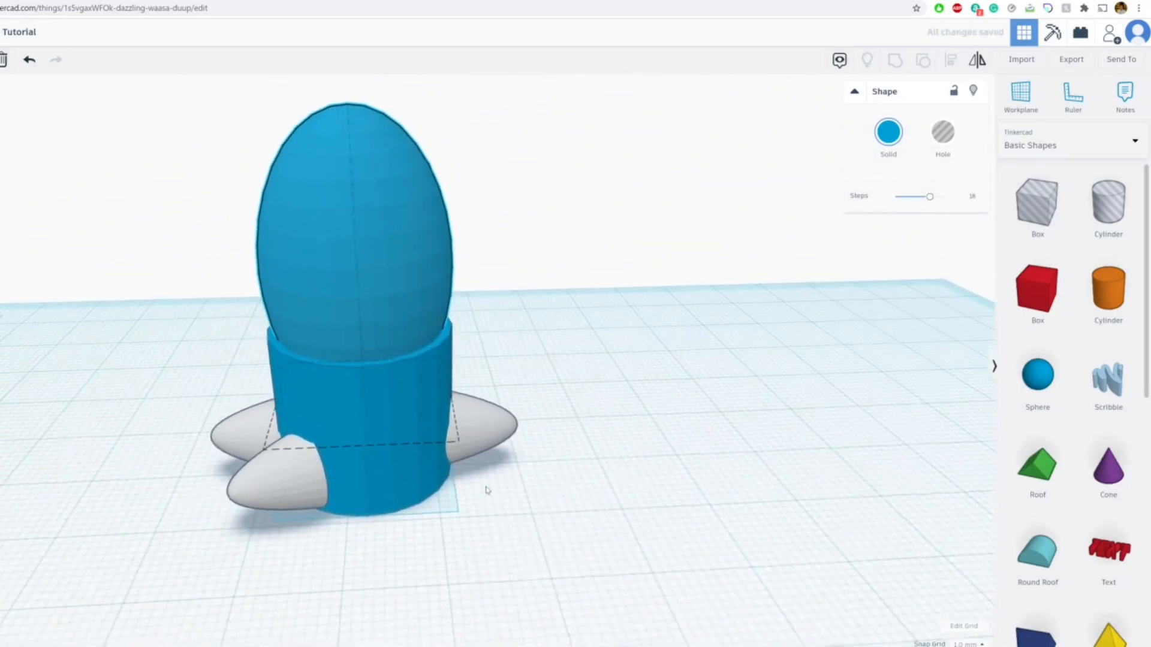
middle_click_drag(370, 163, 401, 245)
left_click_drag(385, 199, 457, 153)
Adjust the tilted sphere's width and depth to form a thicker thigh above the cylinder.
right_click_drag(530, 154, 857, 360)
left_click_drag(637, 408, 659, 410)
left_click_drag(572, 427, 549, 434)
right_click_drag(550, 434, 287, 391)
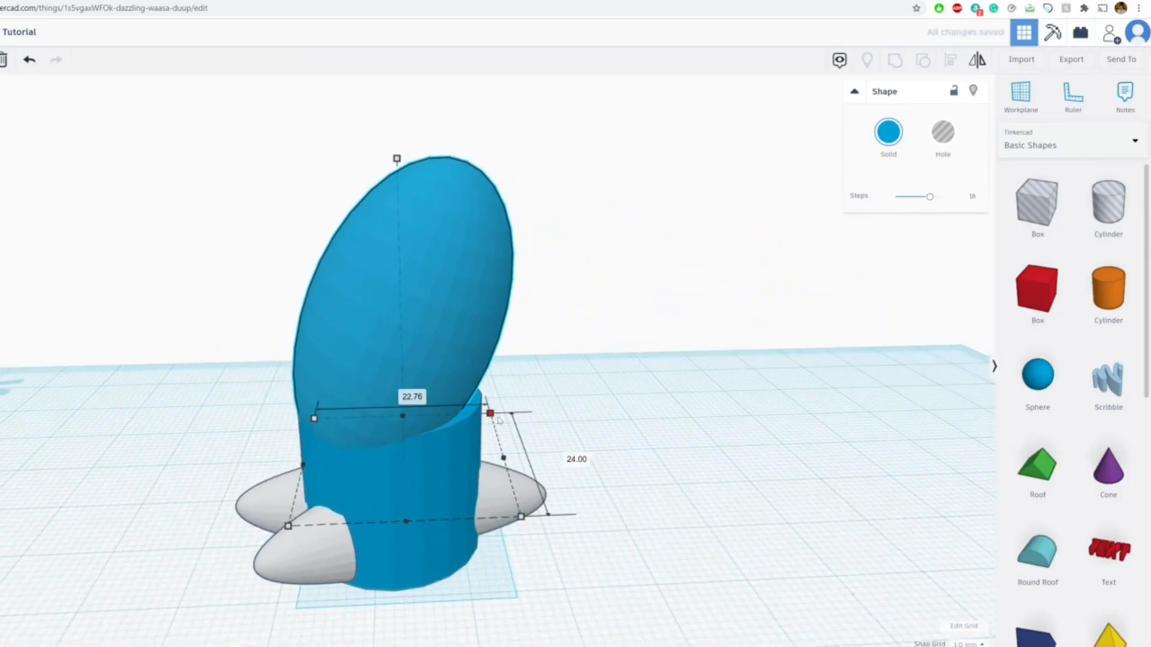
left_click_drag(488, 408, 522, 407)
Rotate the thigh slightly about the vertical axis.
right_click_drag(568, 429, 691, 439)
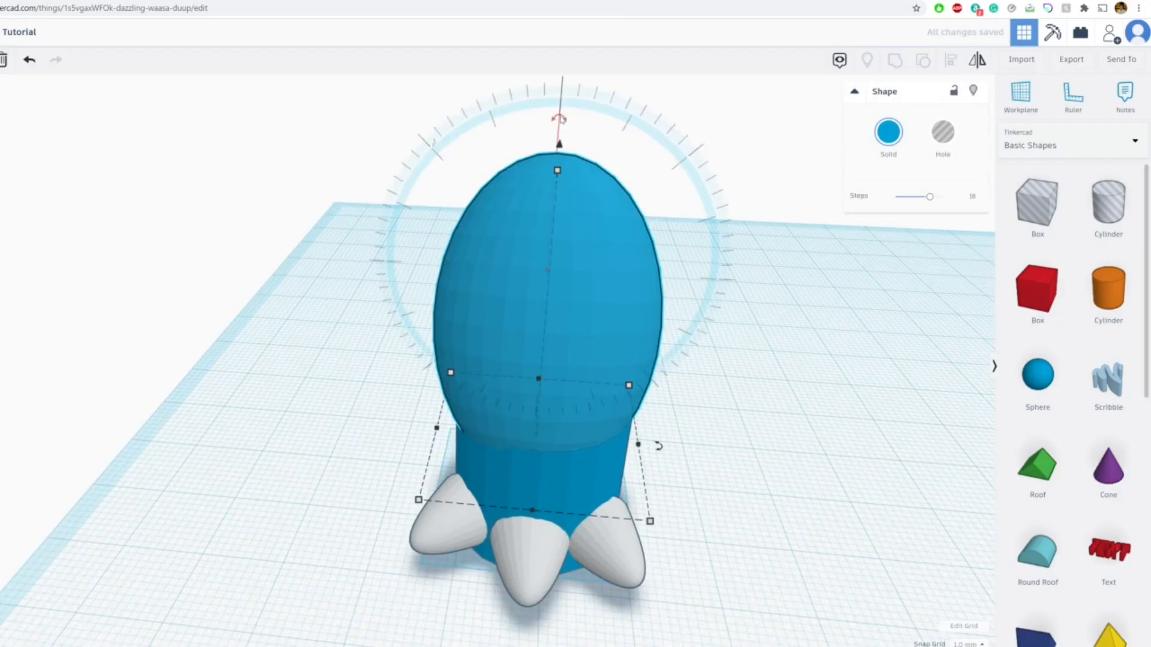
left_click_drag(658, 447, 671, 500)
left_click(765, 411)
right_click_drag(765, 411, 635, 406)
Examine the thigh's shape and its alignment with the foot from several sides.
scroll(635, 406, "down", 2)
right_click_drag(545, 368, 501, 314)
left_click_drag(628, 429, 397, 290)
right_click_drag(397, 291, 143, 305)
left_click(459, 363)
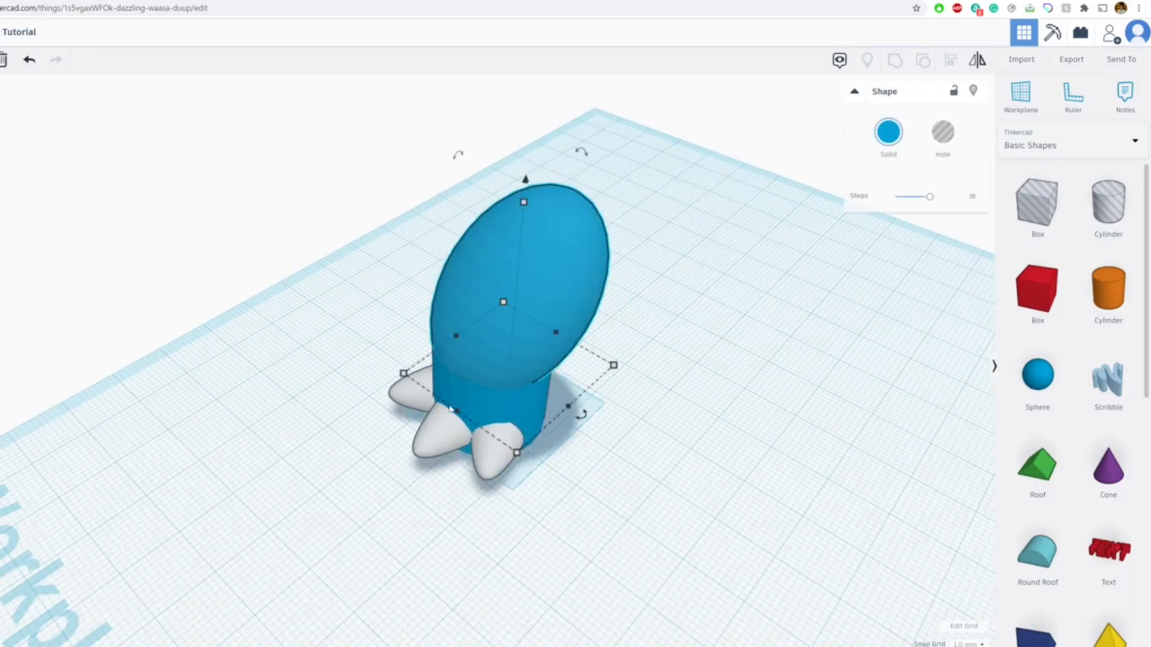
right_click_drag(516, 449, 773, 324)
left_click(760, 347)
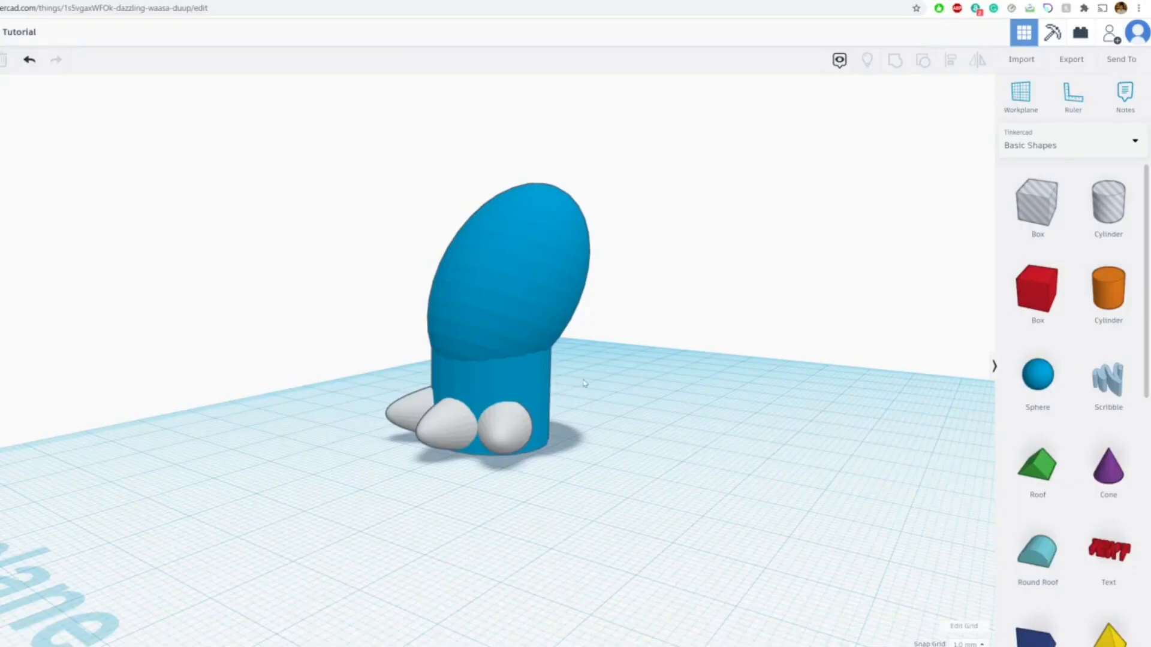
right_click_drag(585, 384, 485, 293)
left_click(479, 287)
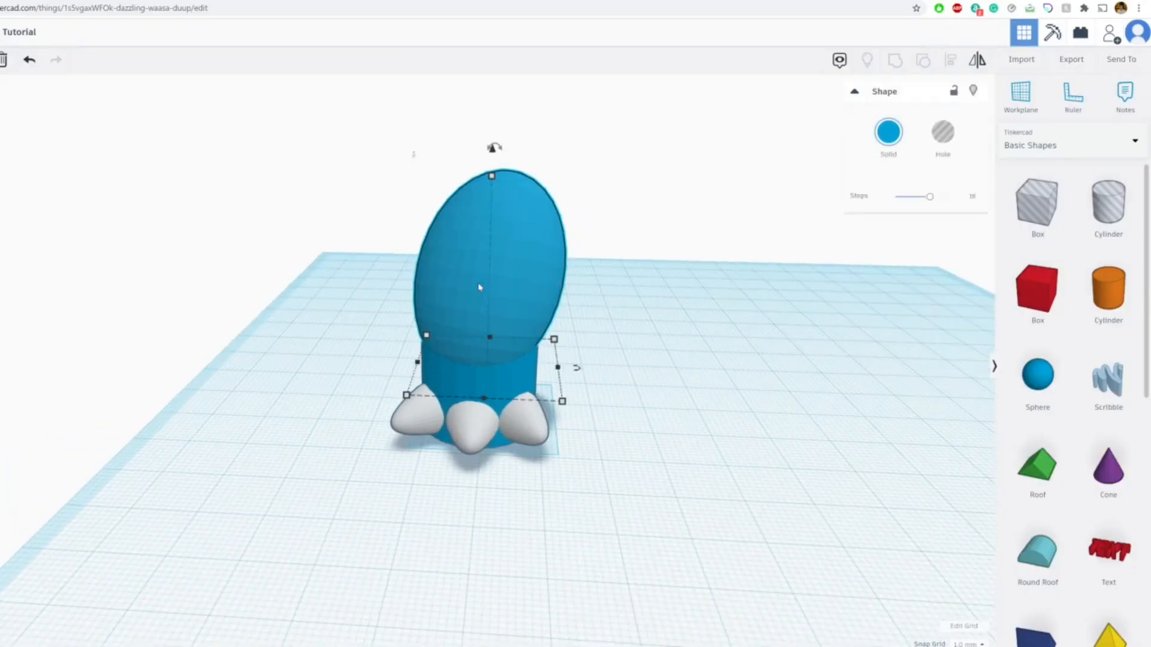
Group the thigh, cylinder and all claws into one leg and make the group multicolor to keep the part colours.
right_click_drag(577, 295, 598, 414)
left_click_drag(614, 493, 298, 155)
left_click(895, 63)
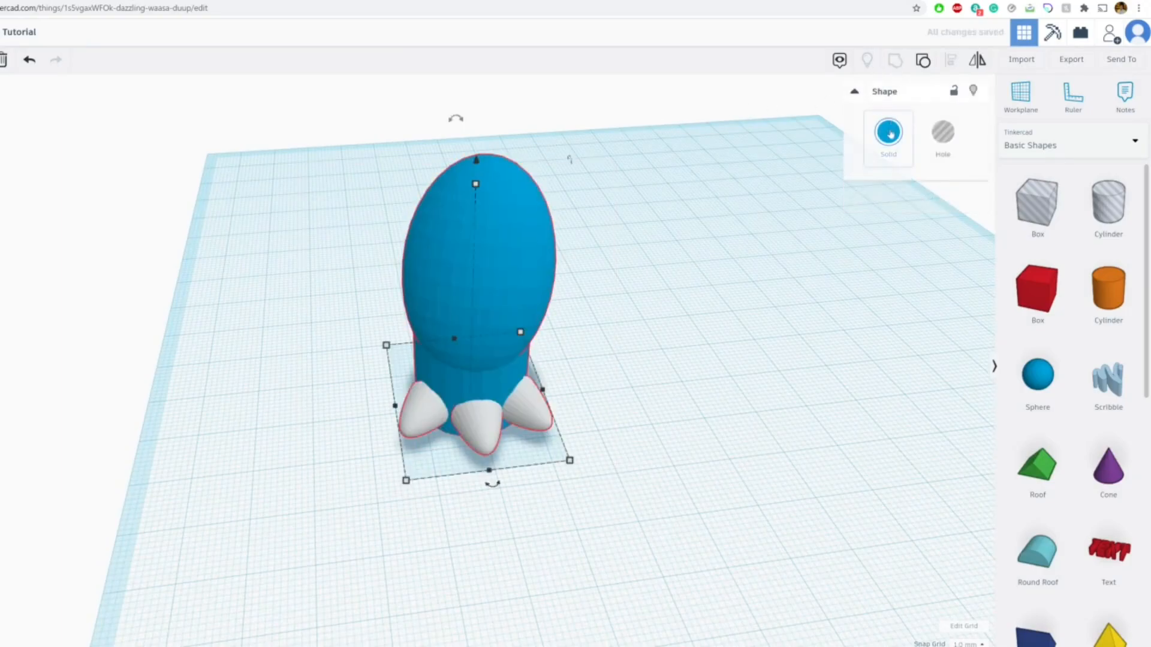
left_click(884, 151)
left_click(893, 289)
right_click_drag(707, 326, 570, 349)
left_click(570, 349)
Duplicate the leg, mirror the copy sideways and move it apart as the second leg.
left_click(520, 328)
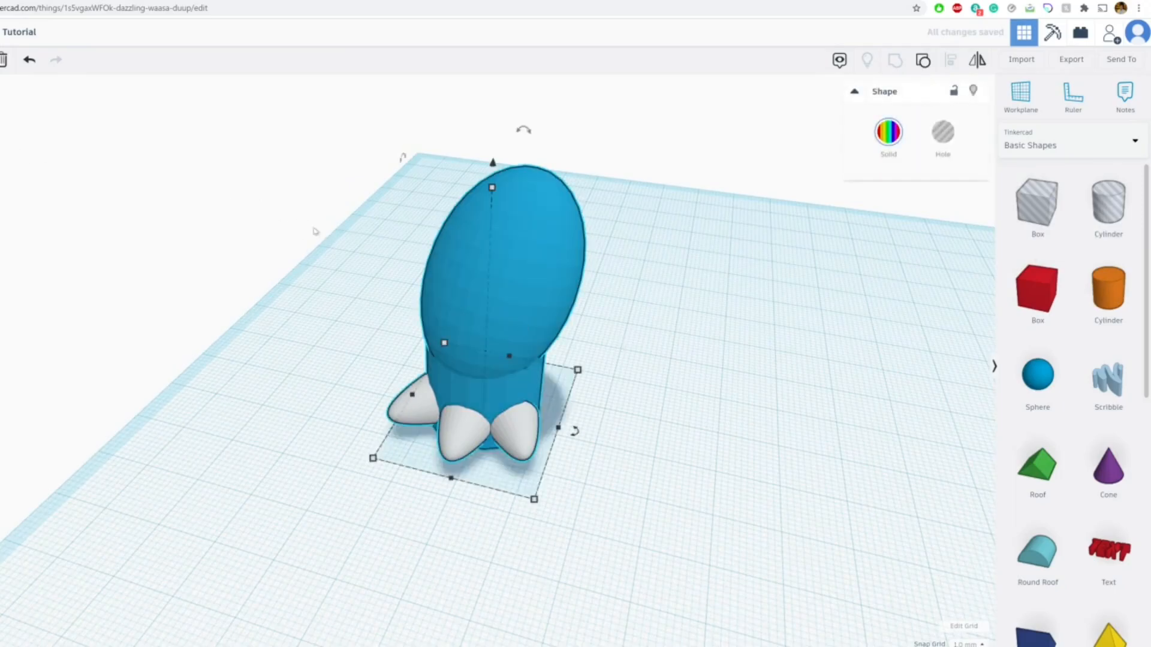
key("ctrl+c")
key("ctrl+v")
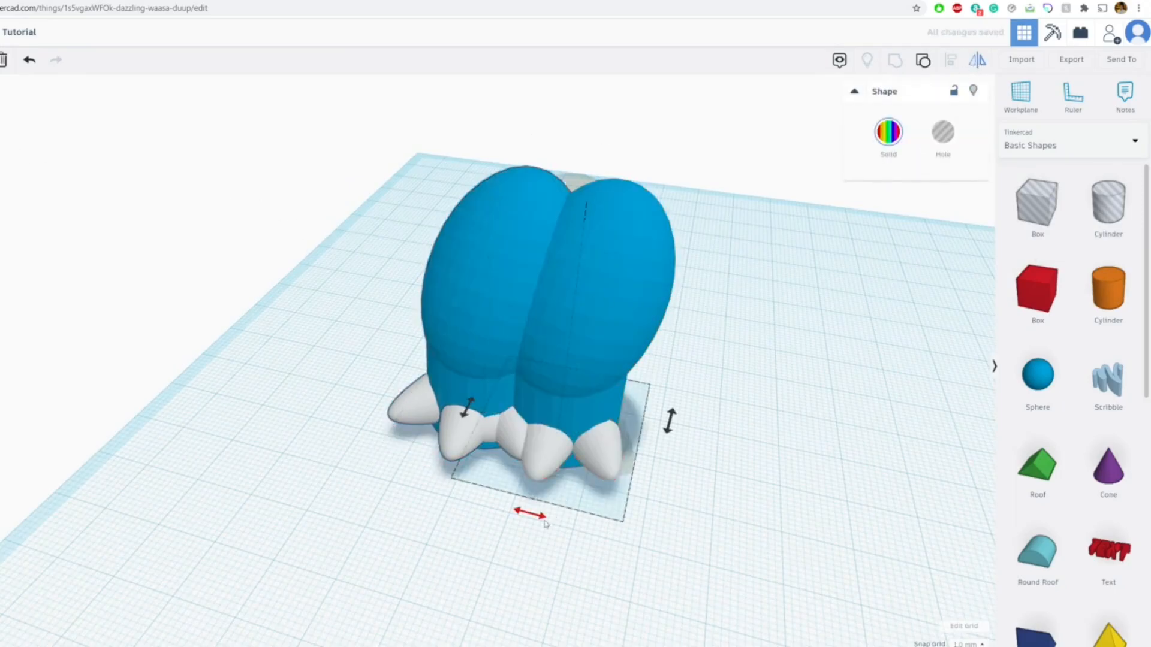
left_click(543, 517)
left_click_drag(602, 382, 800, 435)
left_click(568, 406)
right_click_drag(568, 406, 631, 270)
scroll(538, 377, "down", 2)
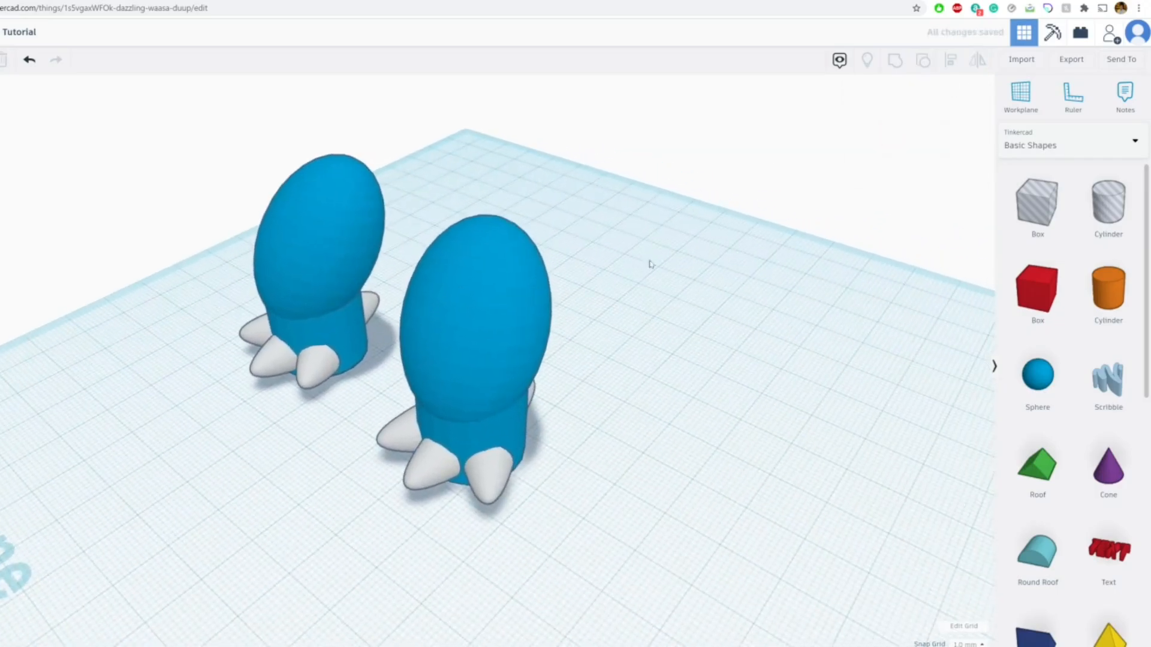
Add a sphere, raise it between the two thighs and colour it light beige as the start of the belly.
left_click_drag(1029, 379, 384, 354)
left_click_drag(391, 275, 380, 142)
right_click_drag(414, 212, 533, 210)
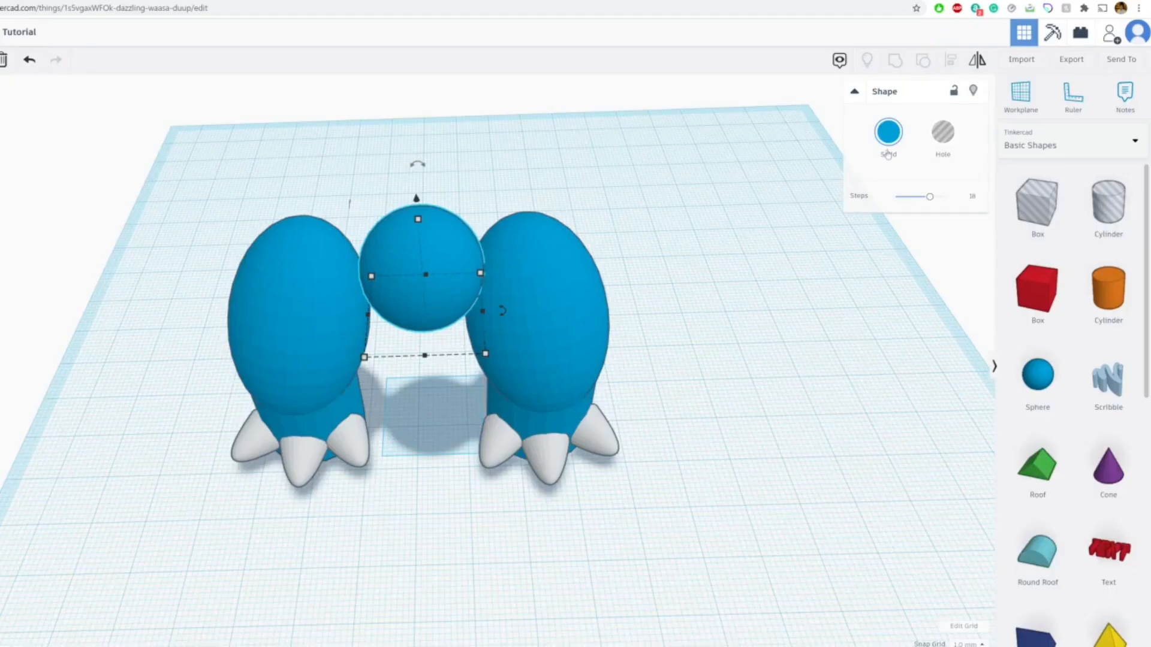
left_click(888, 133)
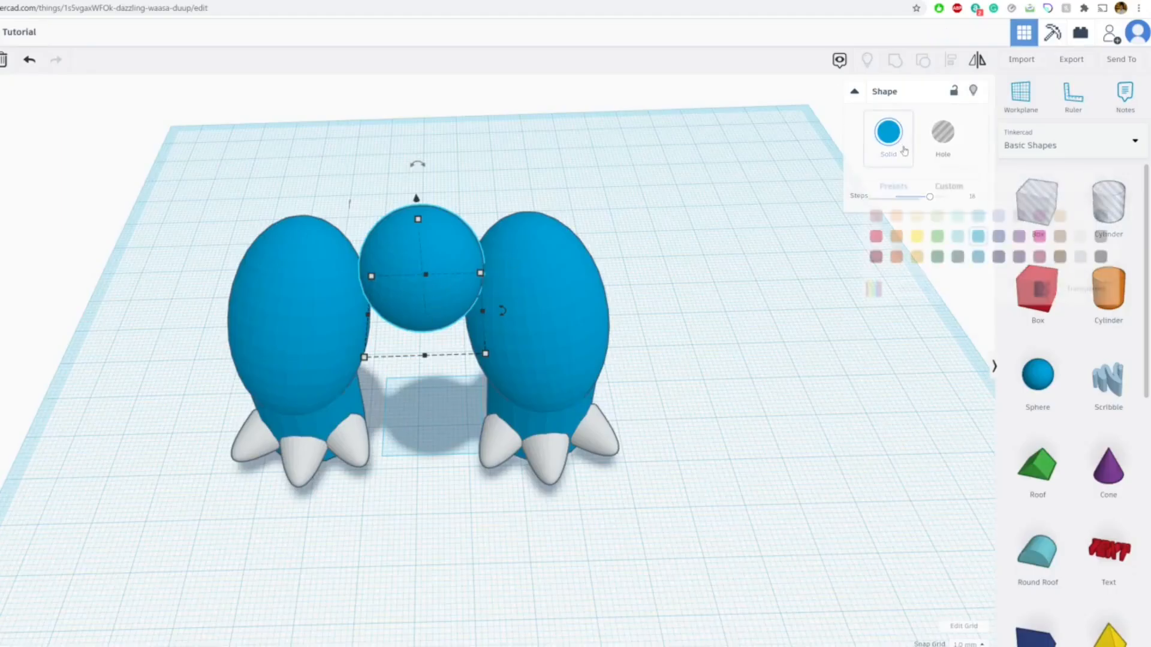
left_click(918, 217)
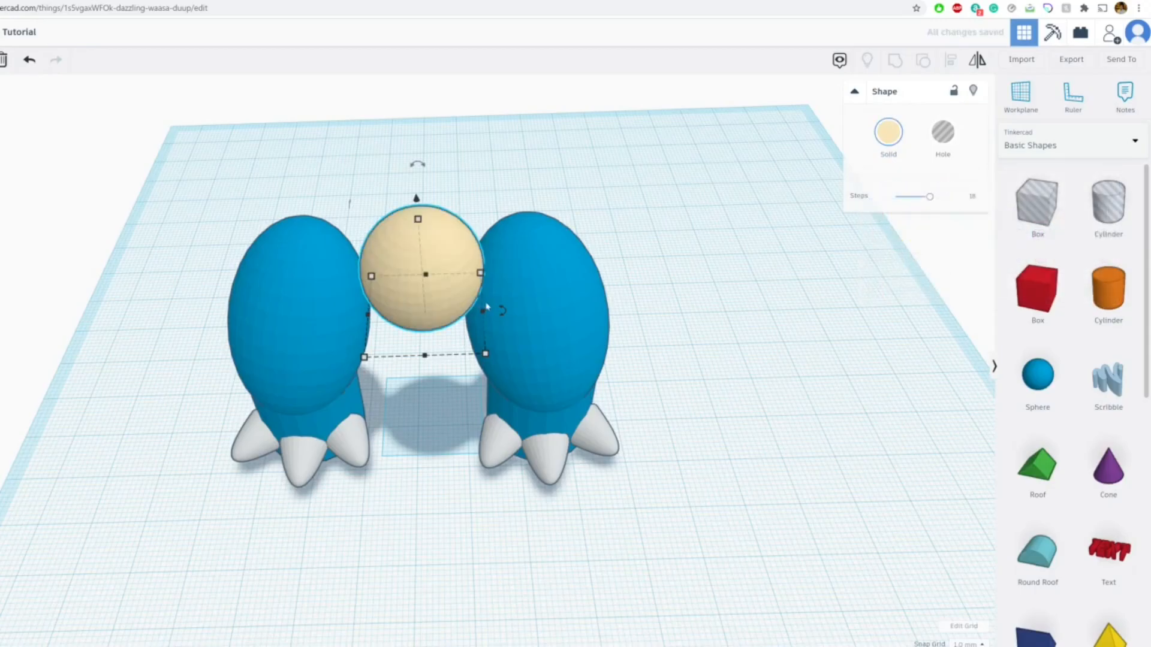
Stretch the beige sphere sideways into a wide ellipsoid and centre it so it spans both legs.
left_click_drag(483, 311, 539, 308)
left_click_drag(458, 298, 389, 298)
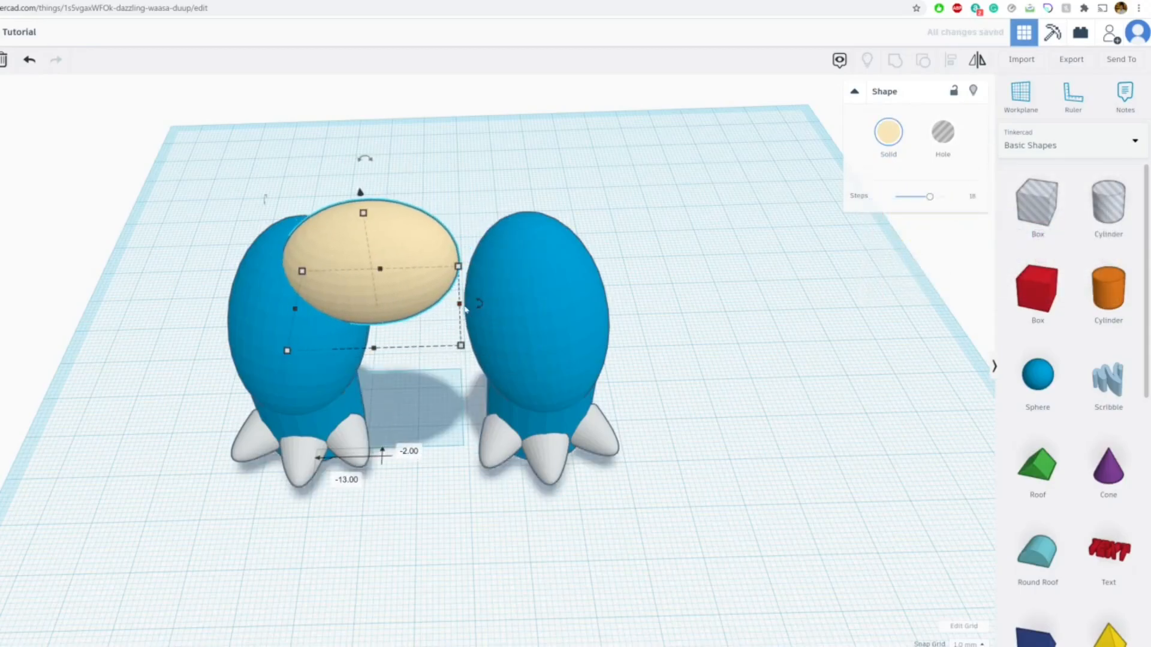
left_click_drag(459, 303, 515, 304)
mouse_move(388, 187)
left_mouse_down()
mouse_move(394, 223)
mouse_move(388, 179)
left_mouse_up()
left_click_drag(510, 285, 570, 283)
right_click_drag(292, 295, 477, 330)
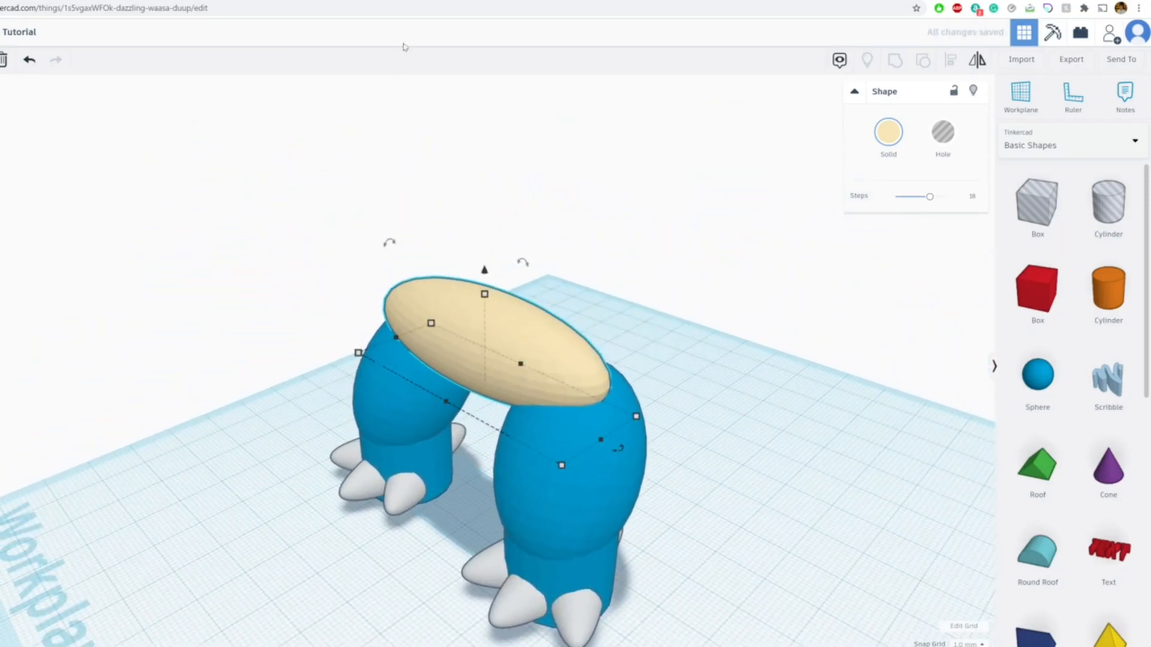
Consult the Blastoise reference pictures and lower the beige ellipsoid by about 12 mm so it sits between the thighs.
key("ctrl+Tab")
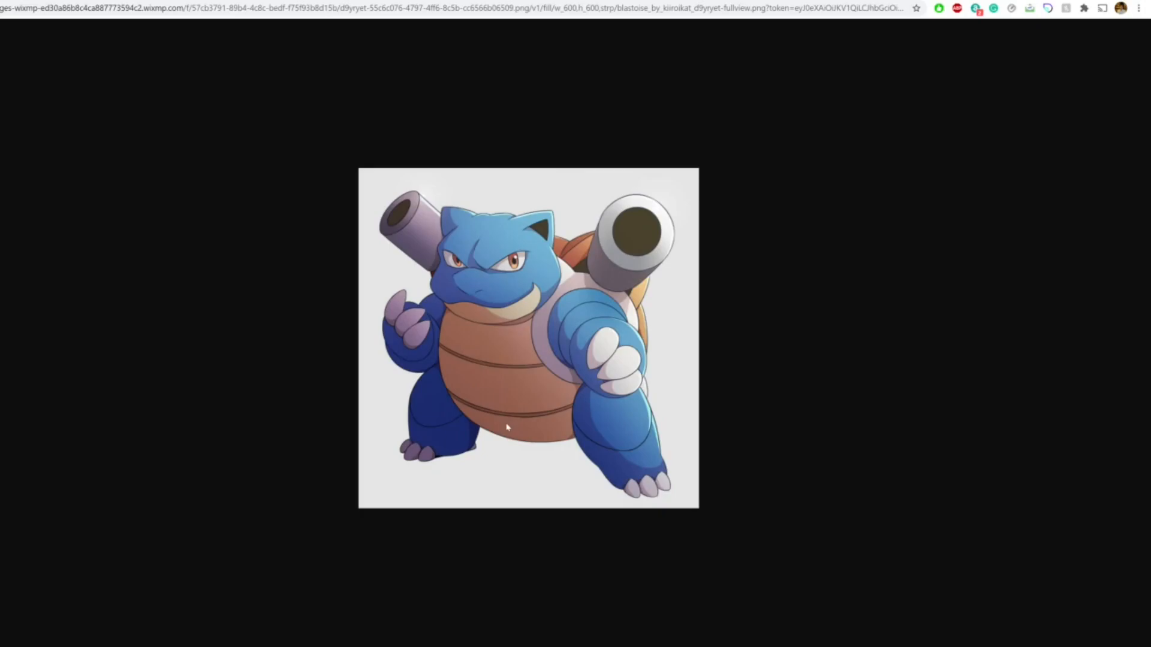
key("ctrl+Tab")
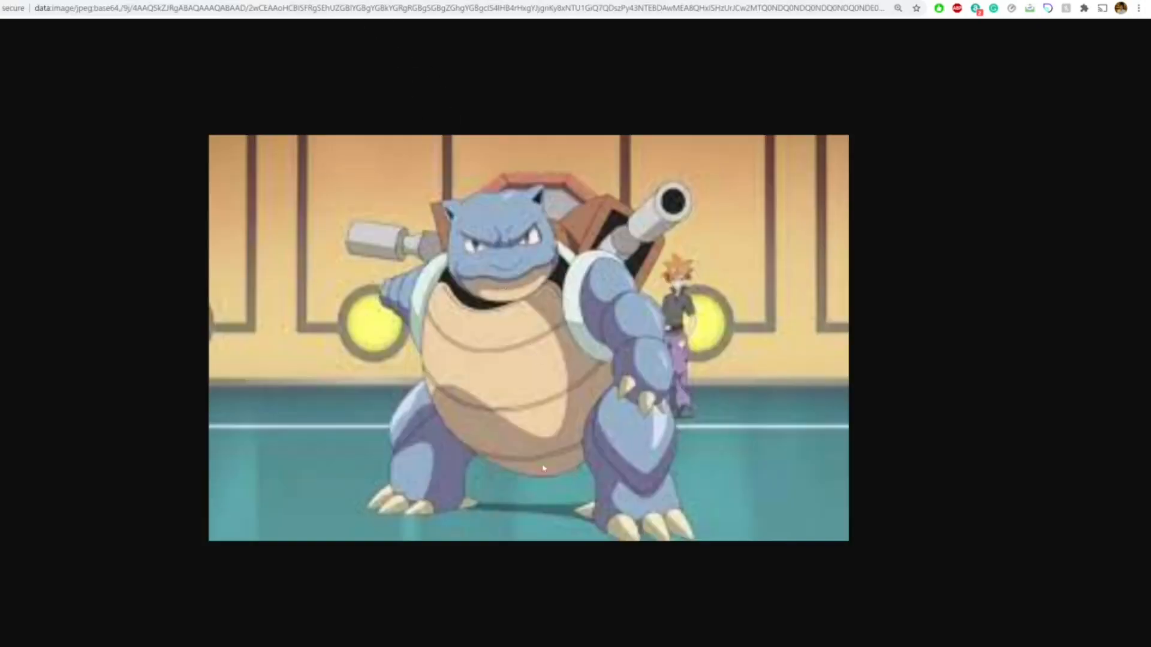
key("ctrl+Tab")
right_click_drag(524, 236, 442, 315)
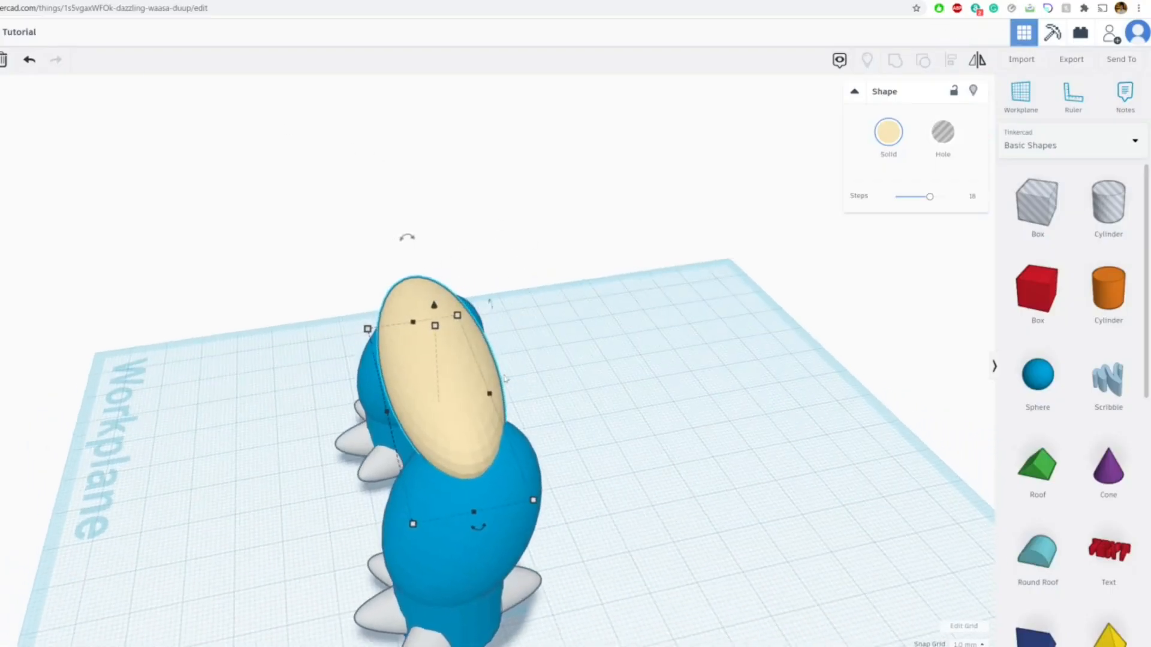
left_click_drag(433, 306, 437, 361)
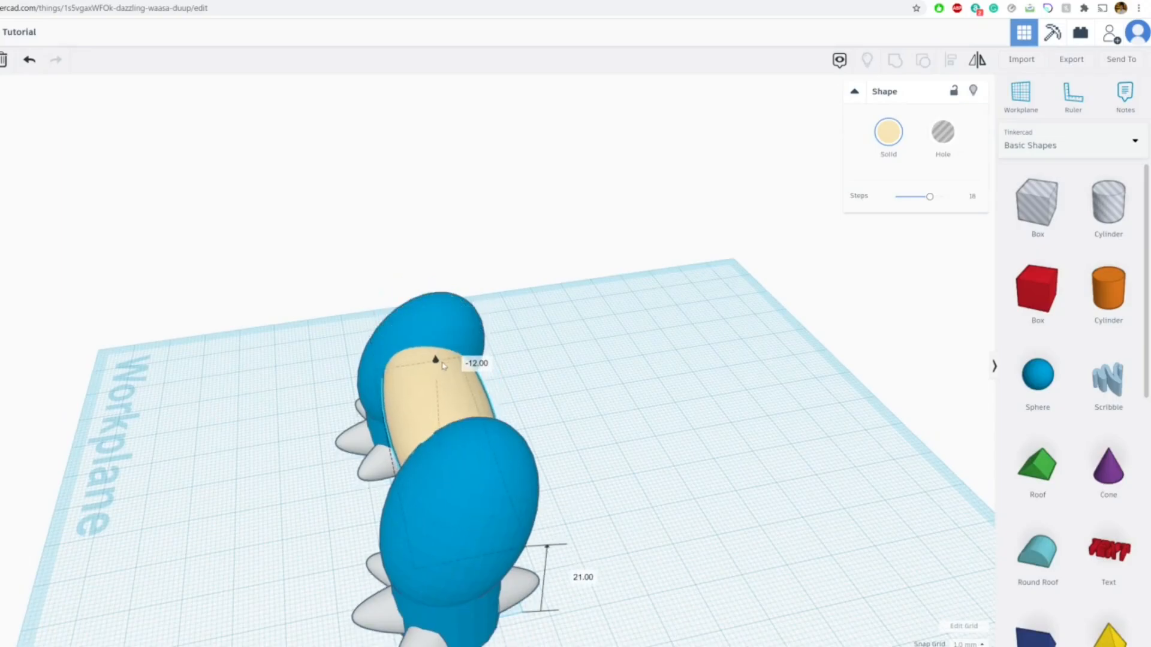
right_click_drag(442, 363, 493, 395)
left_click_drag(469, 391, 473, 363)
Widen the belly ellipsoid to 62 mm across the legs and extend its depth.
right_click_drag(419, 264, 542, 278)
left_click_drag(402, 393, 384, 390)
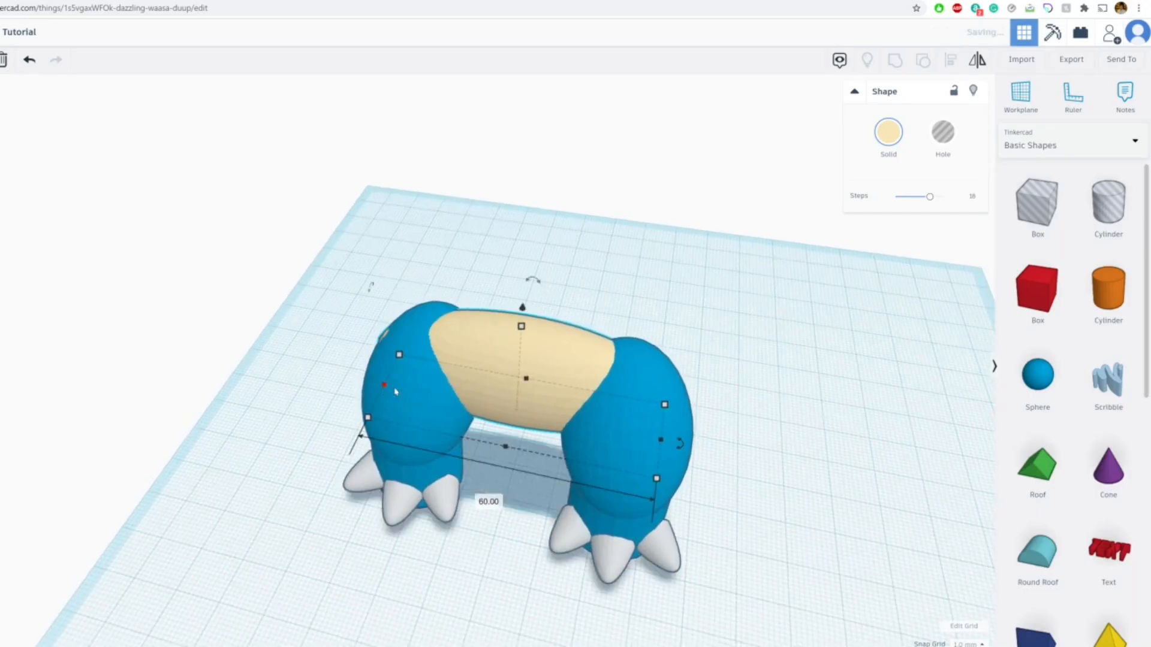
left_click_drag(661, 440, 670, 442)
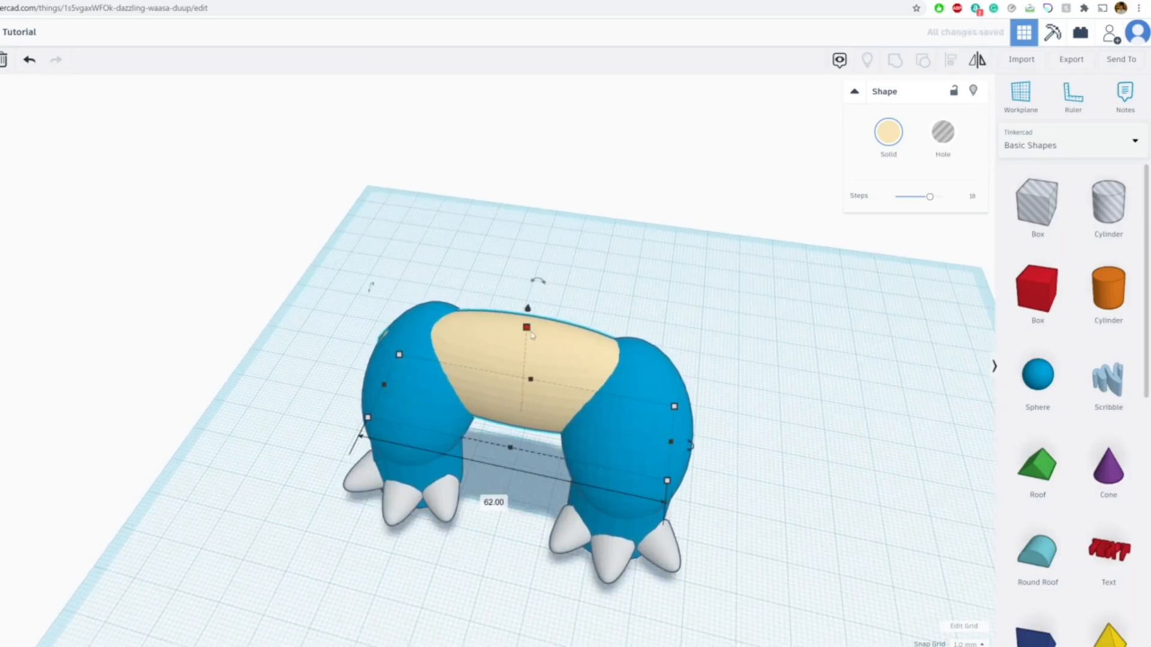
right_click_drag(531, 334, 504, 387)
left_click_drag(529, 409, 550, 398)
right_click_drag(553, 392, 495, 343)
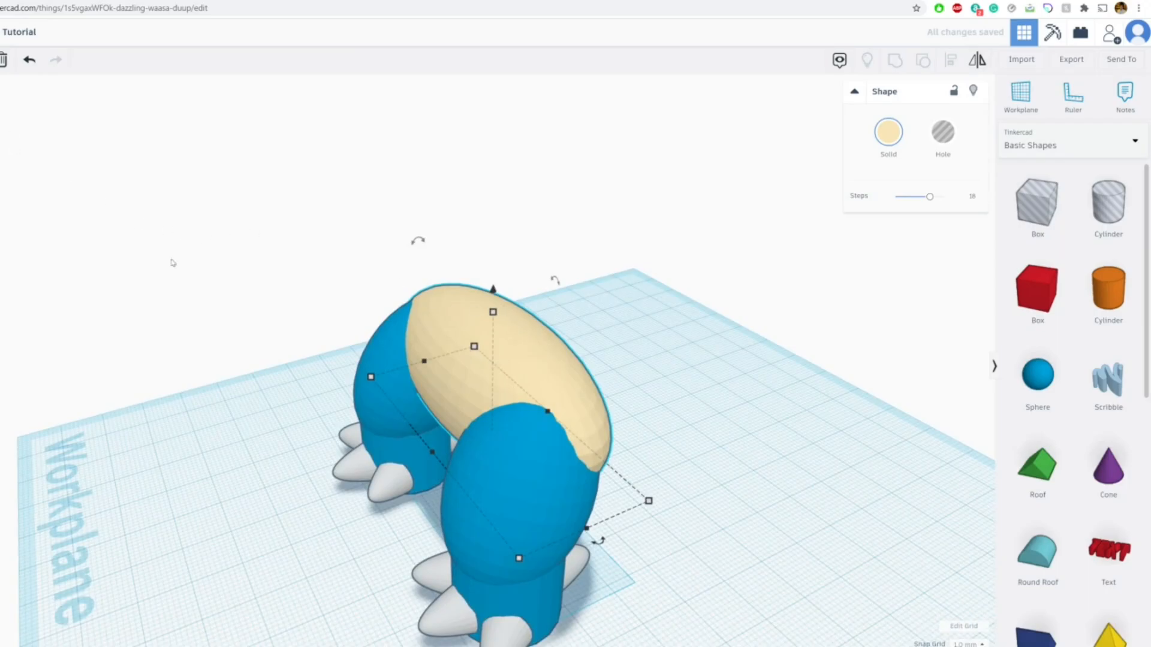
Duplicate the belly ellipsoid, raise the copy as a second segment and set its height to 29 mm.
left_click(316, 214)
left_click_drag(486, 291, 486, 258)
mouse_move(486, 259)
right_mouse_down()
mouse_move(563, 245)
mouse_move(480, 266)
right_mouse_up()
left_click_drag(492, 264, 503, 257)
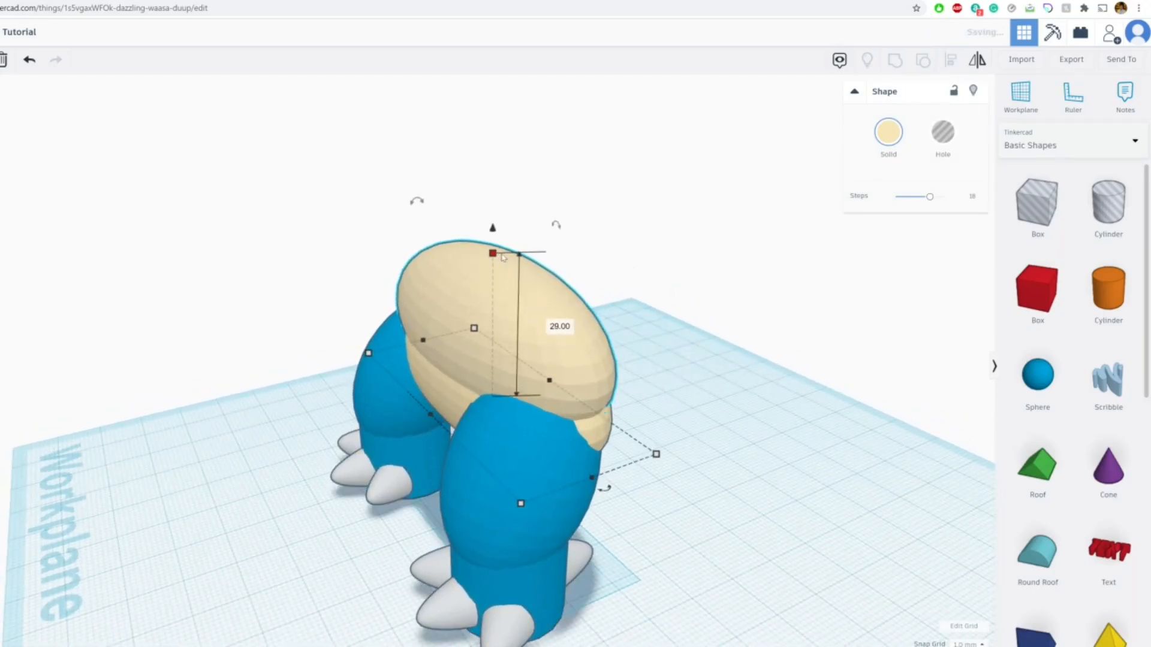
Repeat the duplication twice to stack two more progressively raised belly segments.
key("ctrl+d")
right_click_drag(405, 231, 674, 270)
key("ctrl+d")
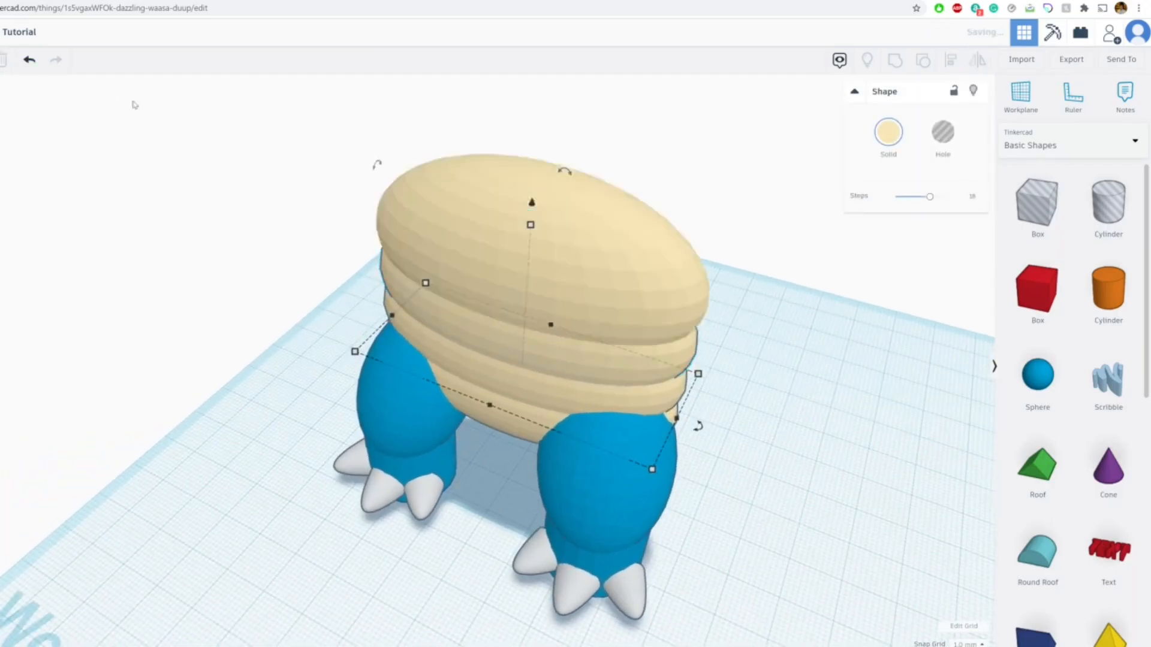
right_click_drag(89, 91, 359, 59)
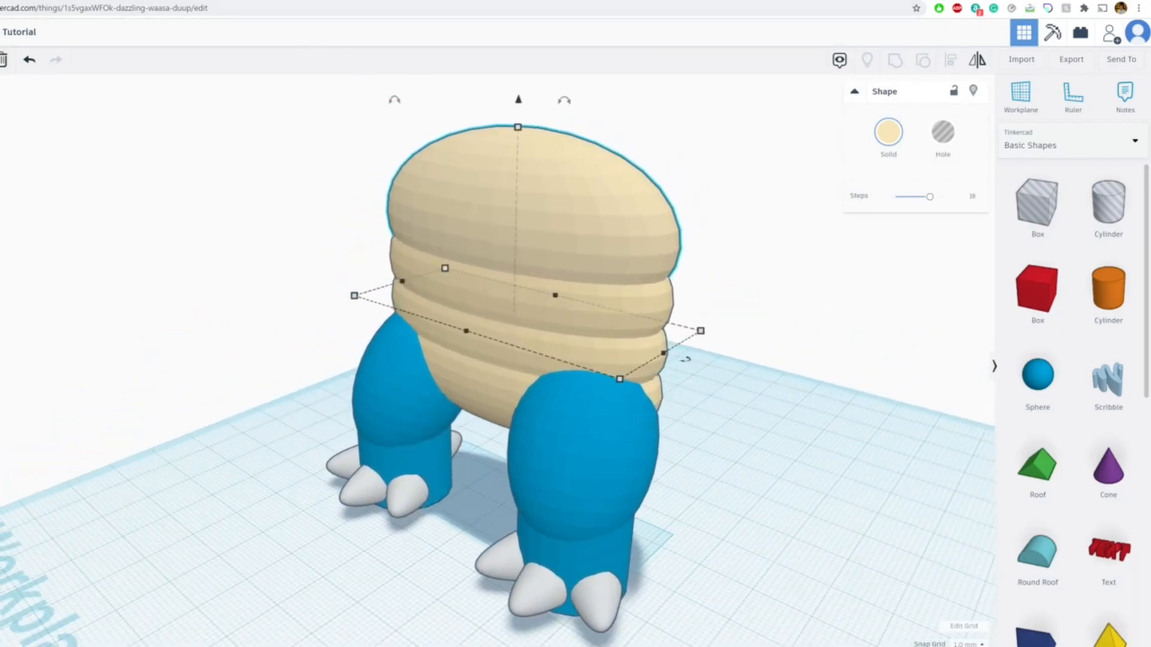
Following the reference picture, raise the upper two belly segments and stretch the second segment from the bottom to 41 mm tall.
key("ctrl+Tab")
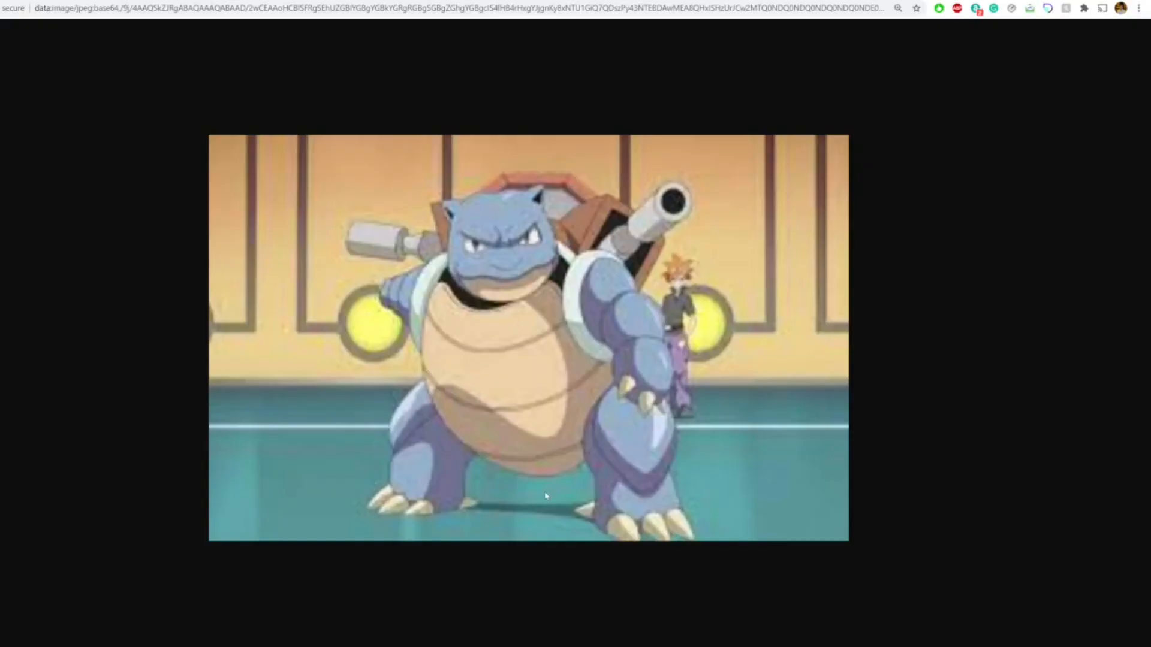
key("ctrl+Tab")
right_click_drag(545, 157, 477, 237)
left_click(459, 305)
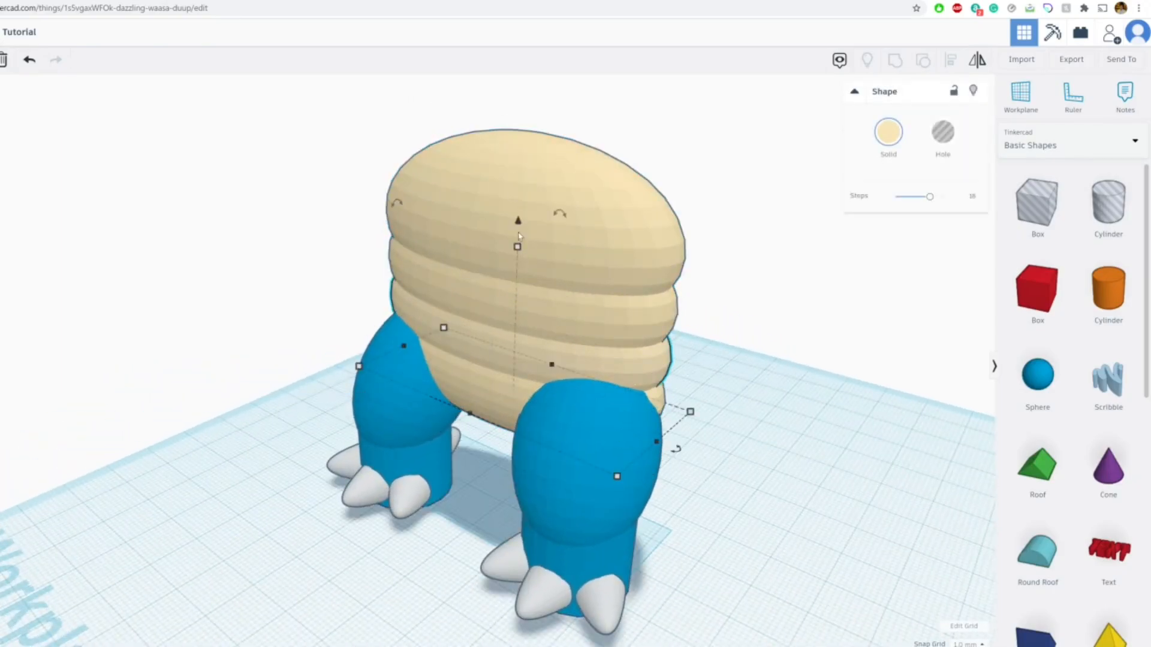
left_click(464, 286)
left_click(526, 191, "shift")
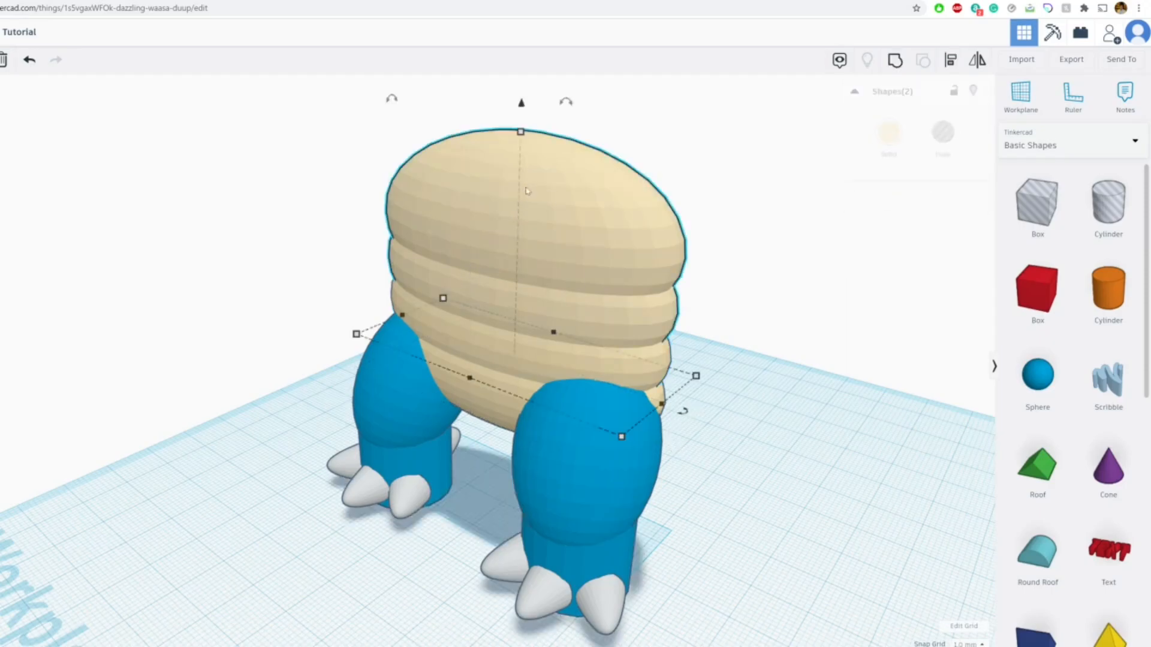
left_click_drag(521, 105, 522, 63)
left_click(474, 333)
left_click_drag(519, 249, 529, 173)
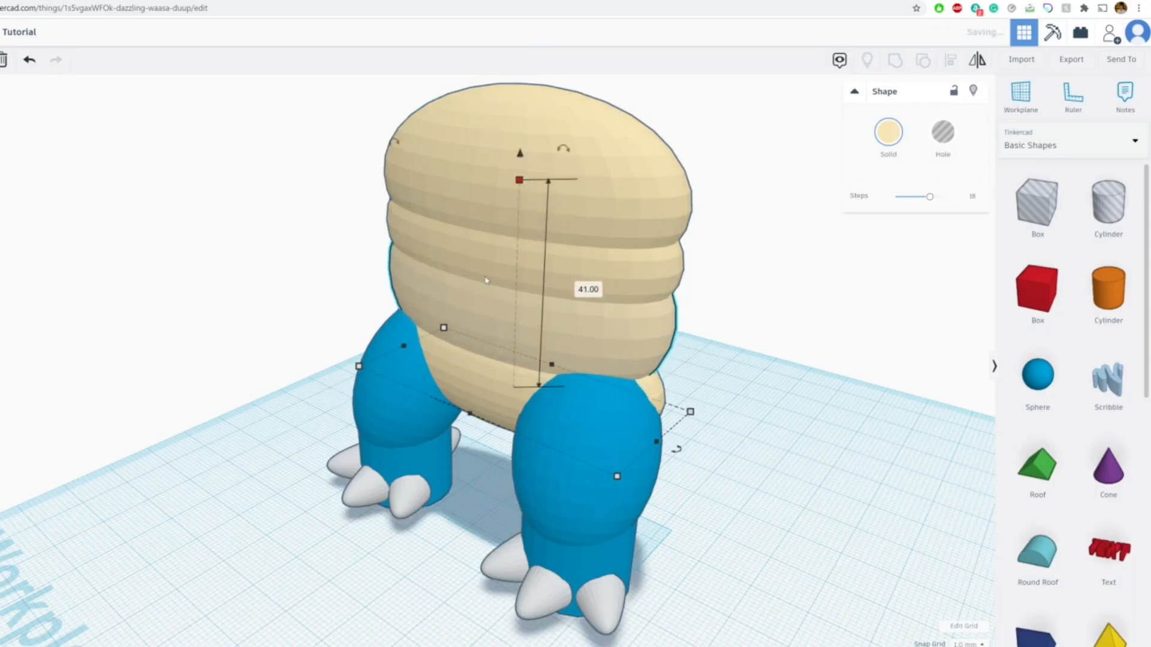
Adjust the height and vertical position of the upper two belly segments so all four overlap as a continuous torso.
right_click_drag(473, 205, 459, 362)
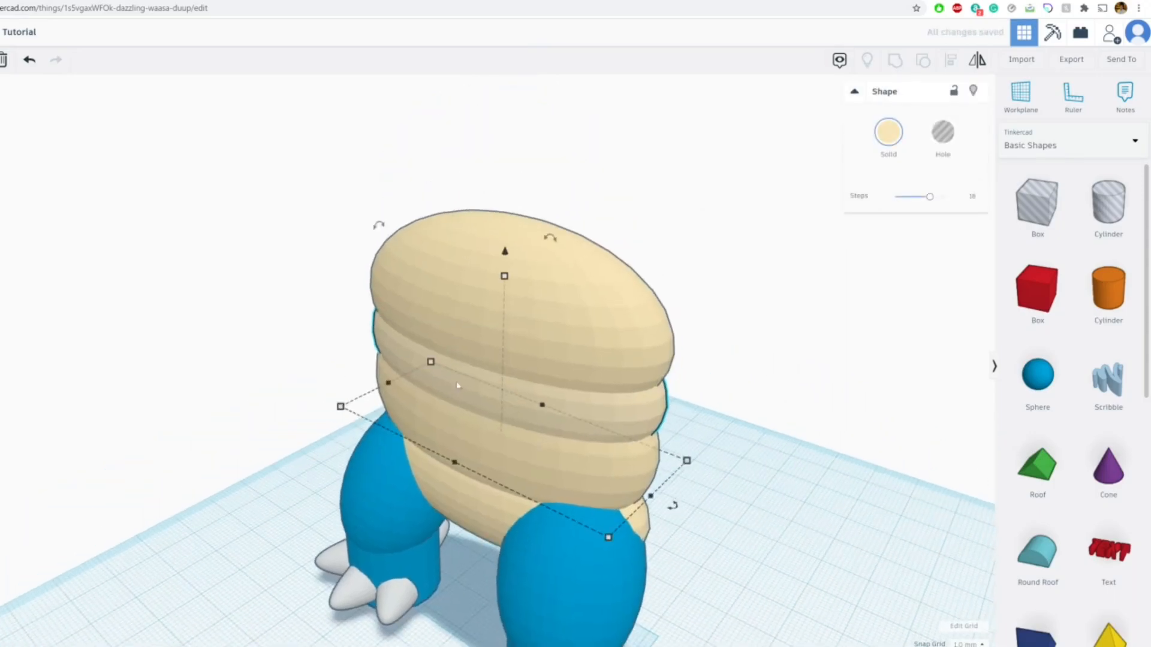
left_click(495, 277, "shift")
left_click_drag(505, 215, 488, 114)
right_click_drag(441, 178, 700, 360)
left_click(700, 361)
right_click_drag(593, 320, 517, 446)
left_click_drag(540, 282, 539, 360)
left_click(794, 393)
right_click_drag(794, 392, 348, 218)
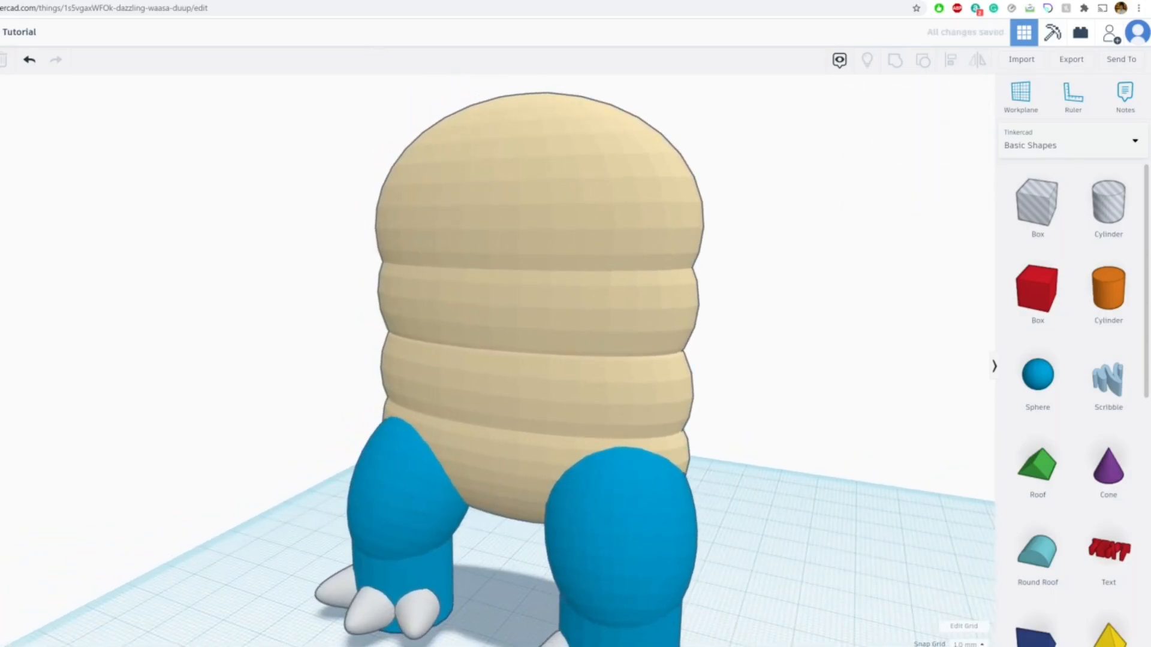
Compare the belly with the Jimmy's Blastoise reference image and group all four belly segments into one shape.
key("ctrl+Tab")
scroll(580, 334, "up", 1)
scroll(554, 360, "down", 5)
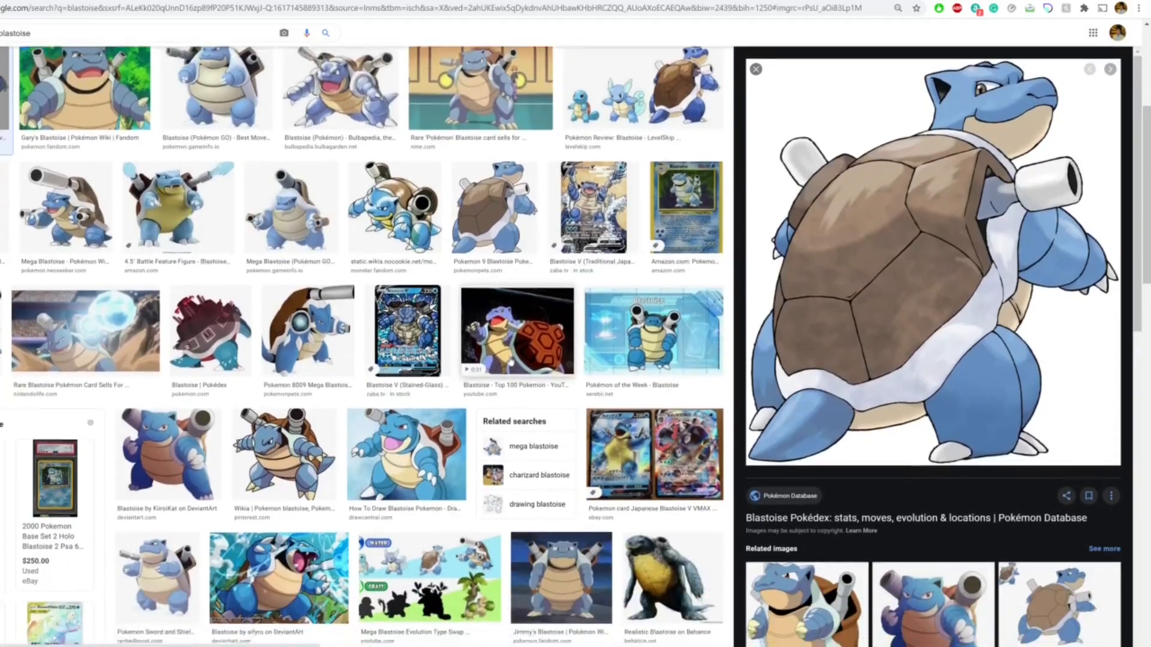
left_click(554, 376)
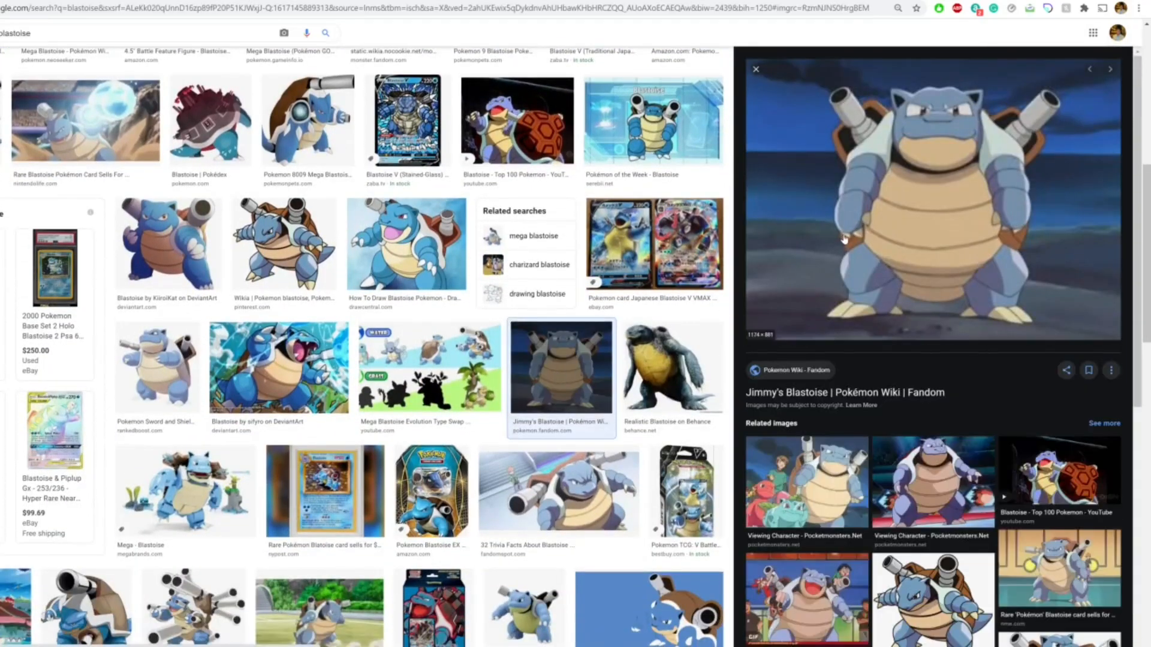
key("ctrl+shift+Tab")
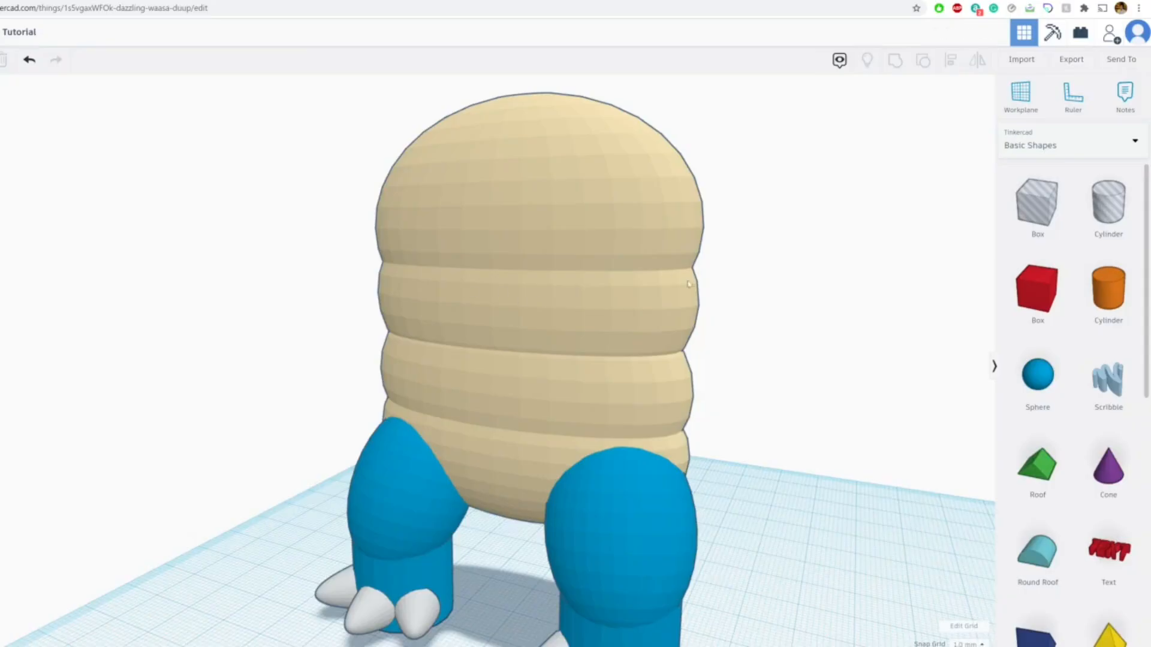
right_click_drag(754, 311, 812, 321)
left_click(567, 252)
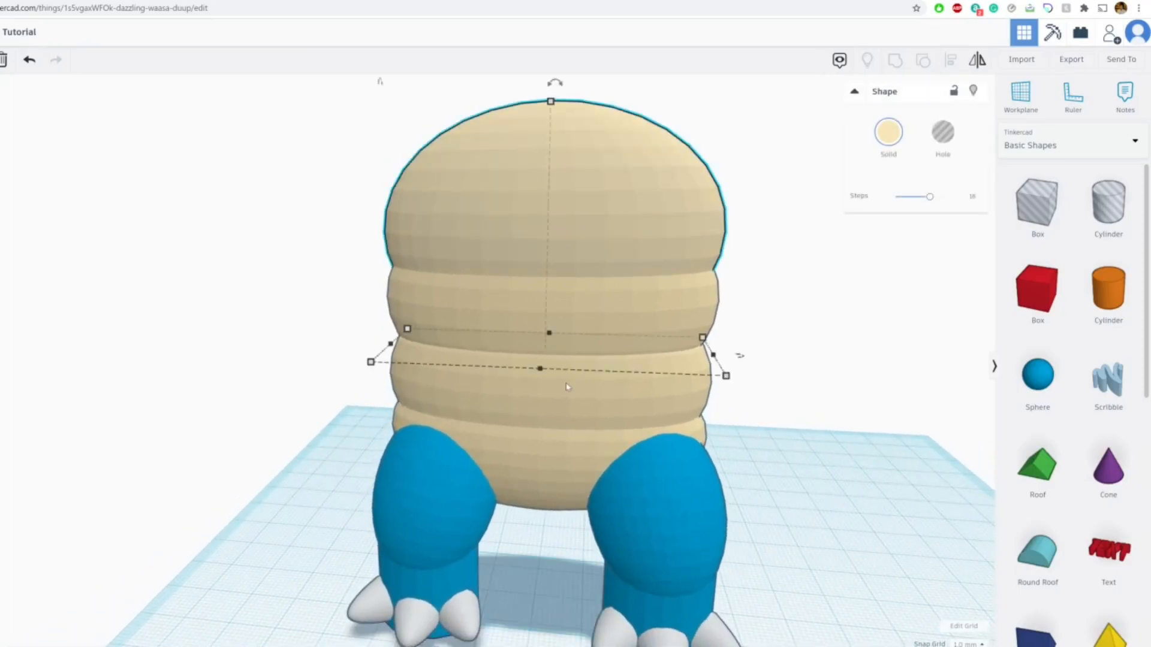
left_click(539, 538)
left_click_drag(550, 152, 549, 147)
right_click_drag(609, 161, 521, 175)
key("ctrl+g")
Tilt the grouped belly by -22.5° as seen from the side so its top leans forward.
right_click_drag(745, 223, 414, 150)
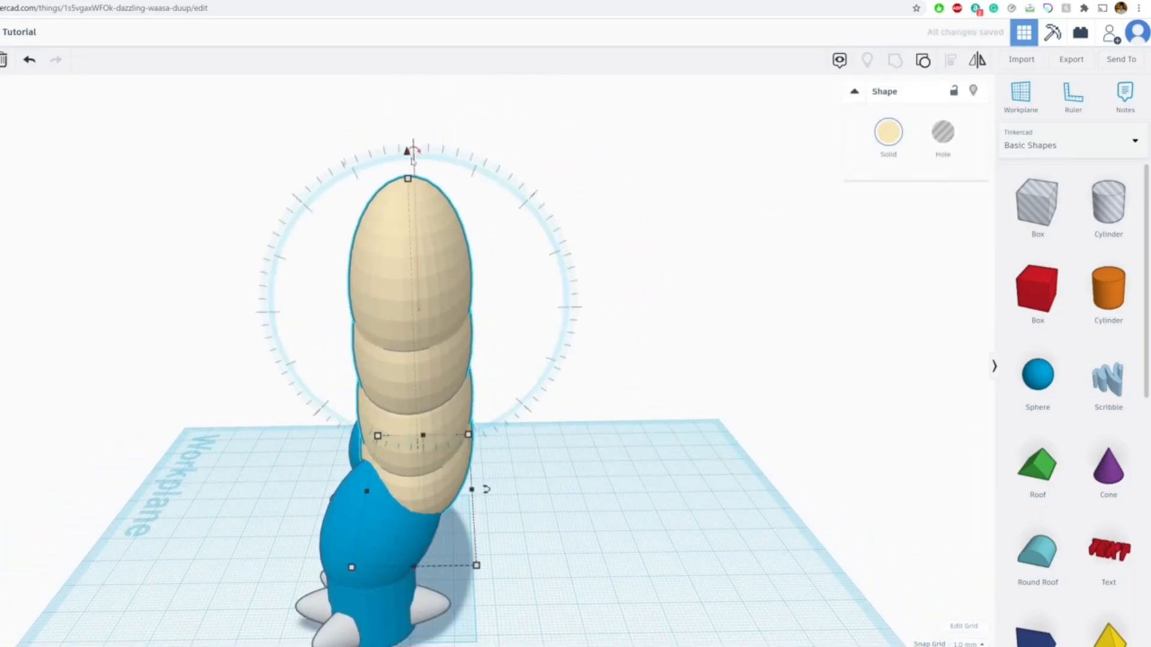
left_click(337, 164)
left_click(395, 245)
scroll(419, 246, "up", 5)
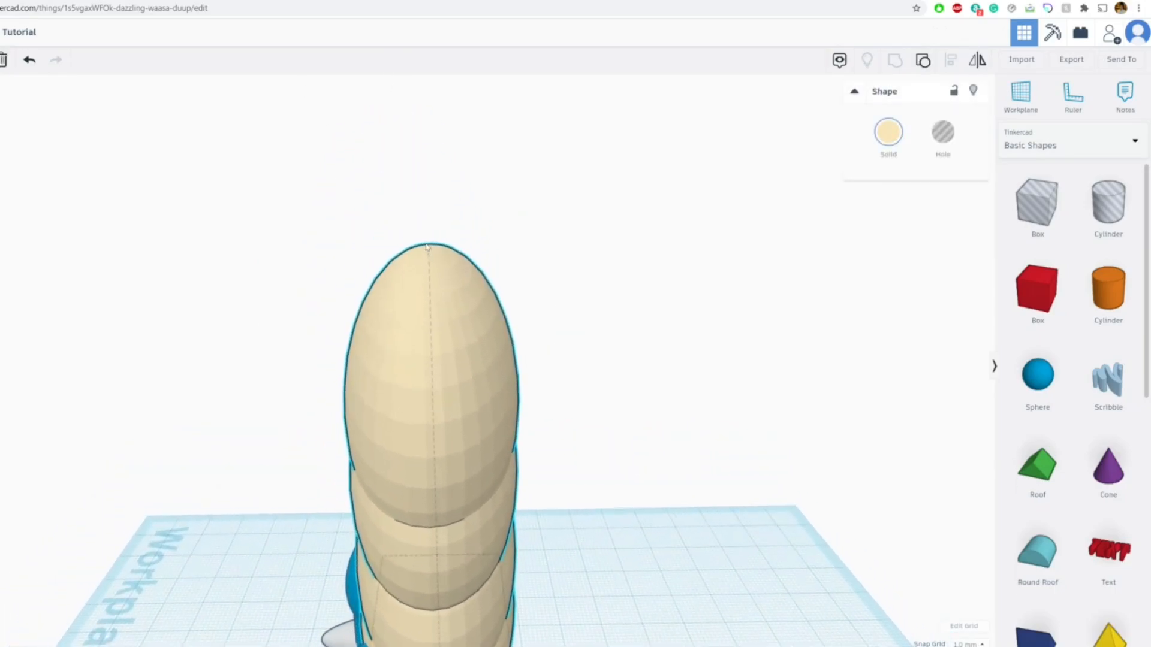
left_click_drag(413, 209, 369, 221)
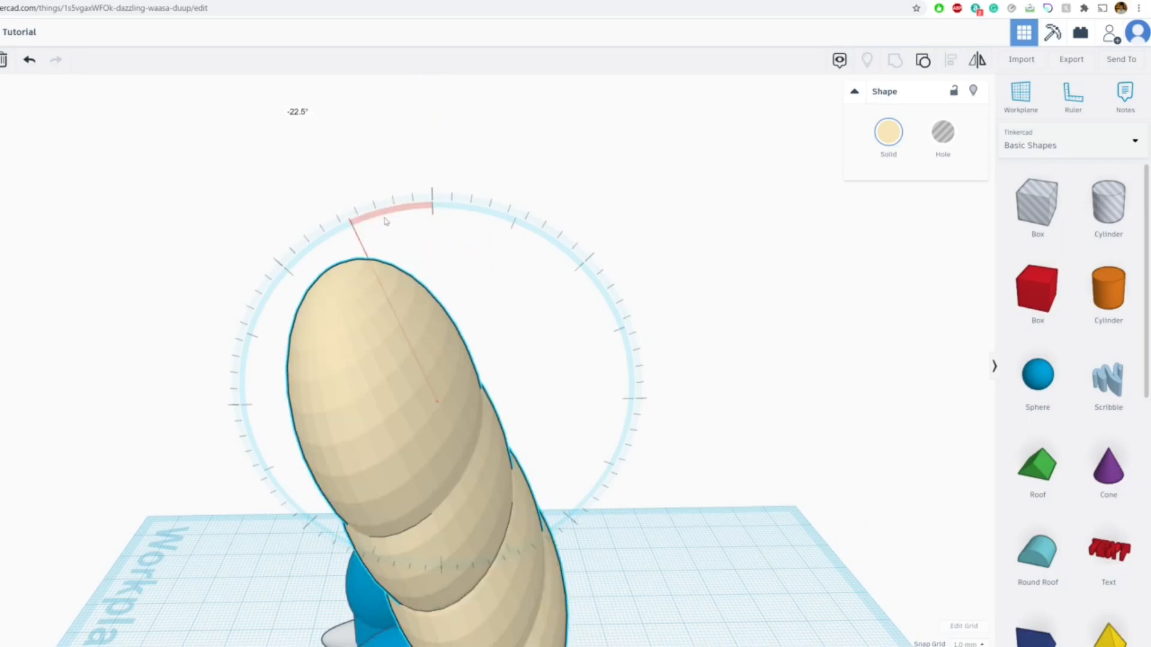
scroll(436, 297, "down", 5)
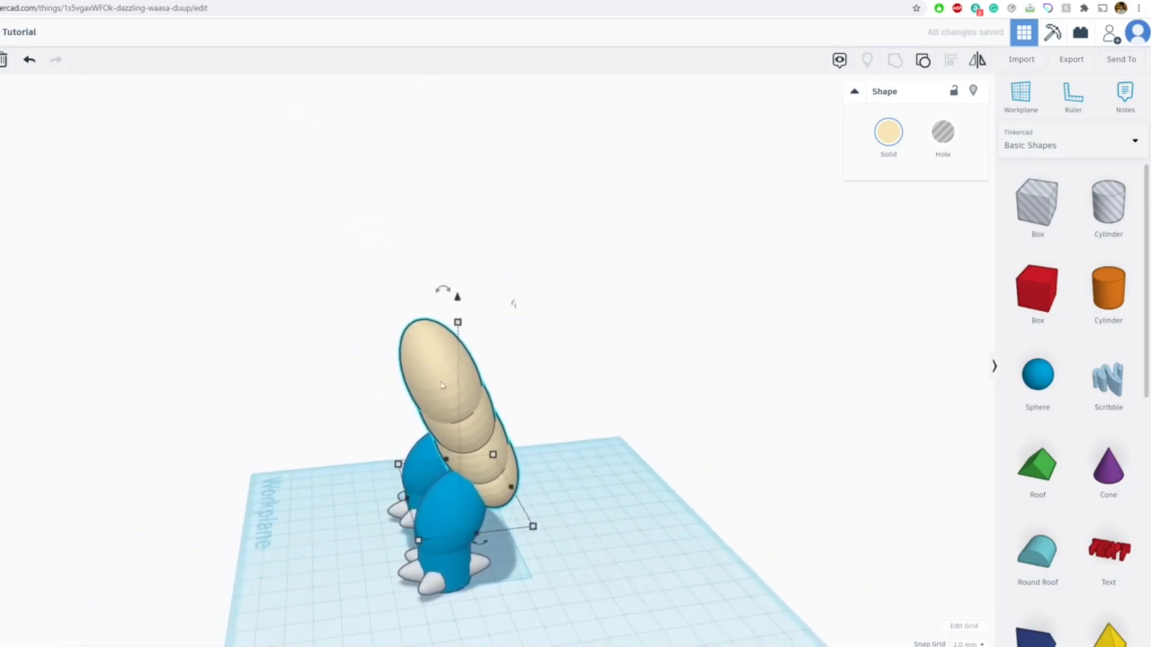
Lower the tilted belly slightly and shift it forward so its base sits between the thighs.
left_click_drag(458, 305, 458, 314)
left_click_drag(461, 384, 443, 388)
right_click_drag(513, 360, 553, 429)
left_click(509, 418)
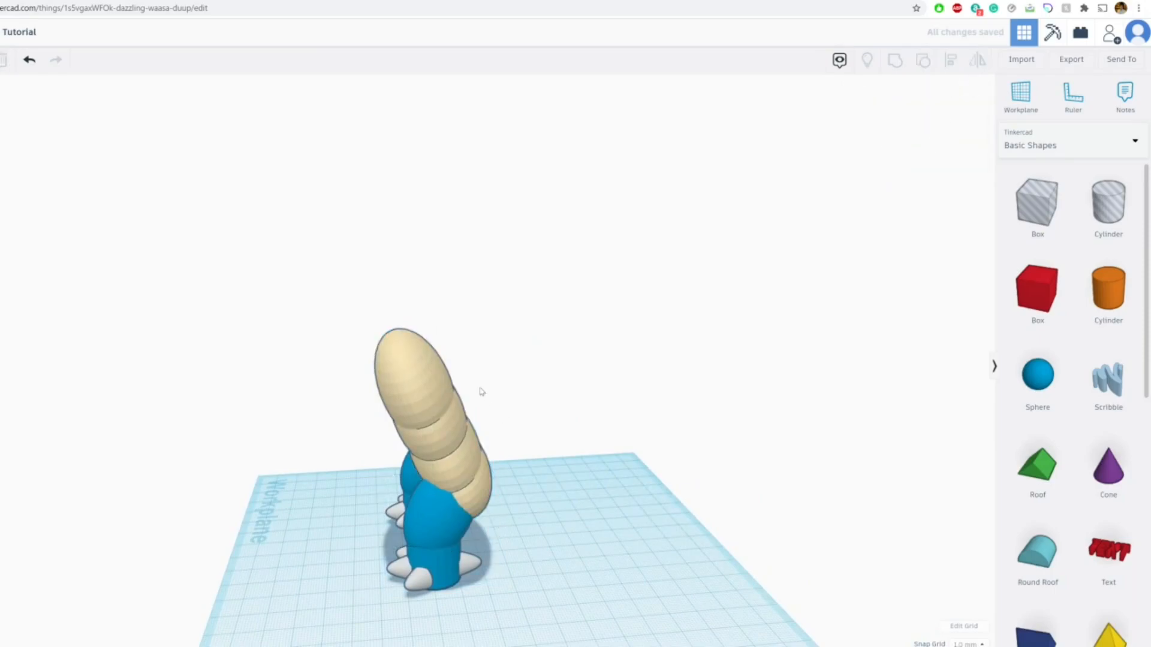
scroll(480, 398, "up", 5)
right_click_drag(437, 265, 424, 271)
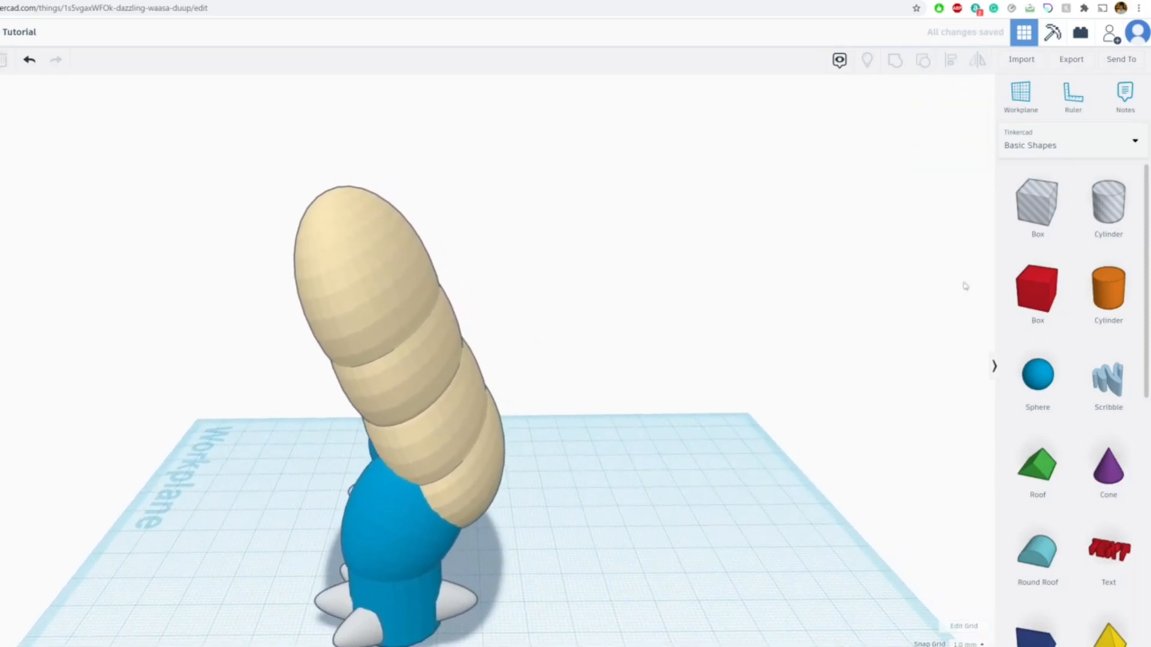
Place an Egg shape from the Characters collection on the workplane behind the belly for the shell.
left_click(1056, 145)
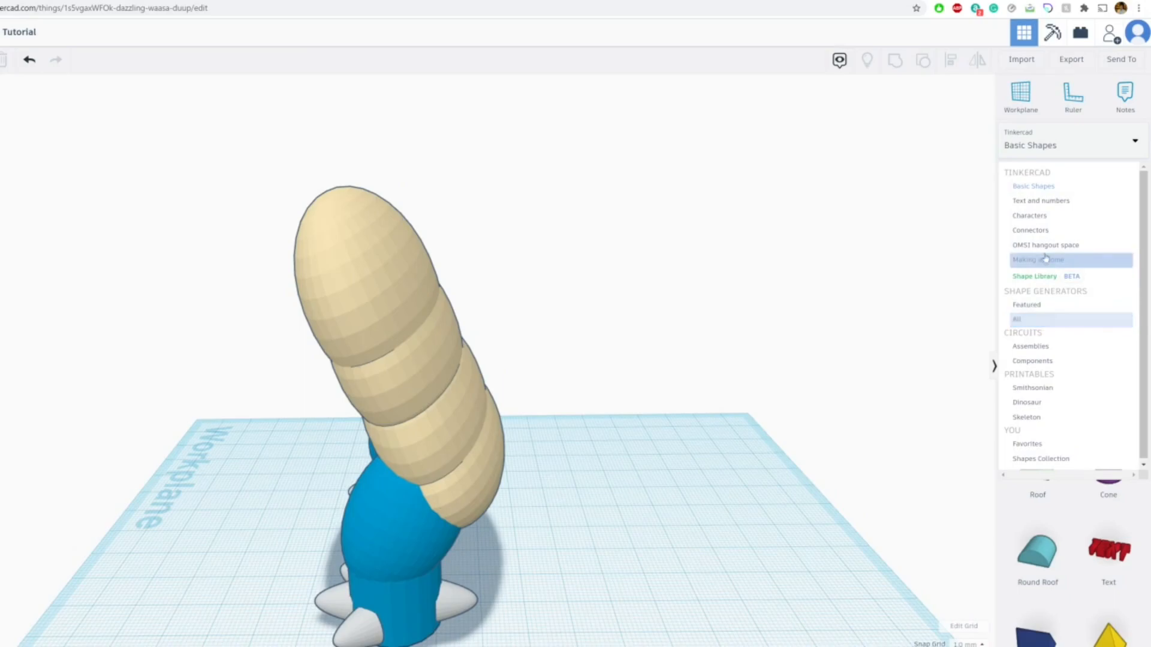
left_click(1043, 216)
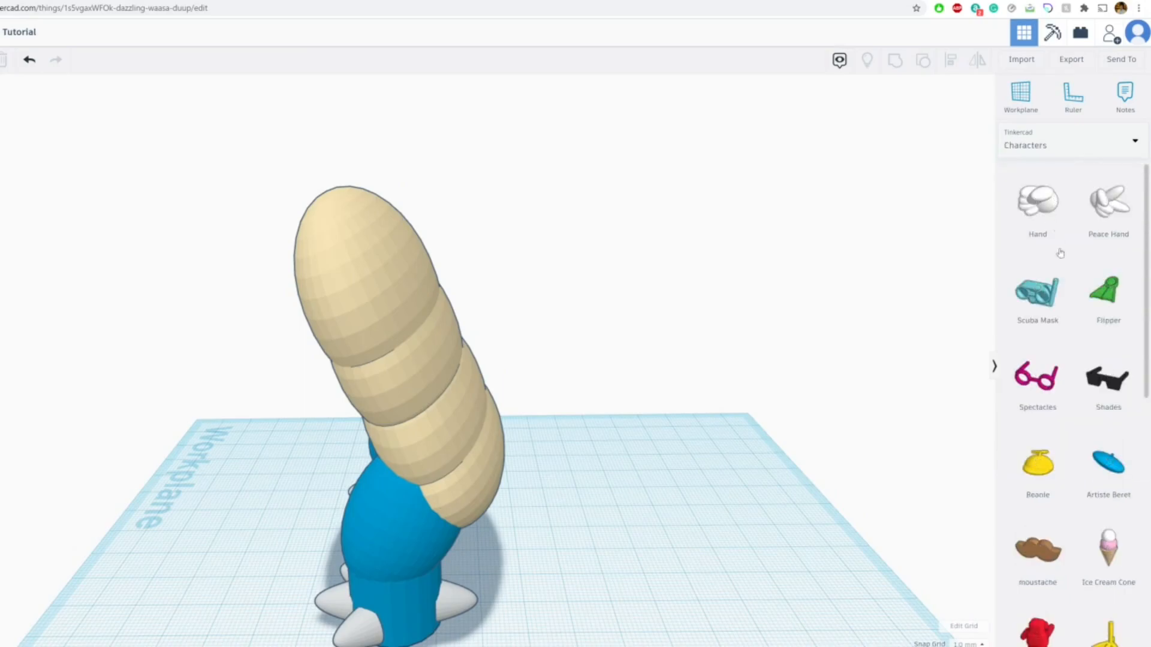
scroll(1057, 238, "down", 8)
left_click_drag(1038, 230, 620, 553)
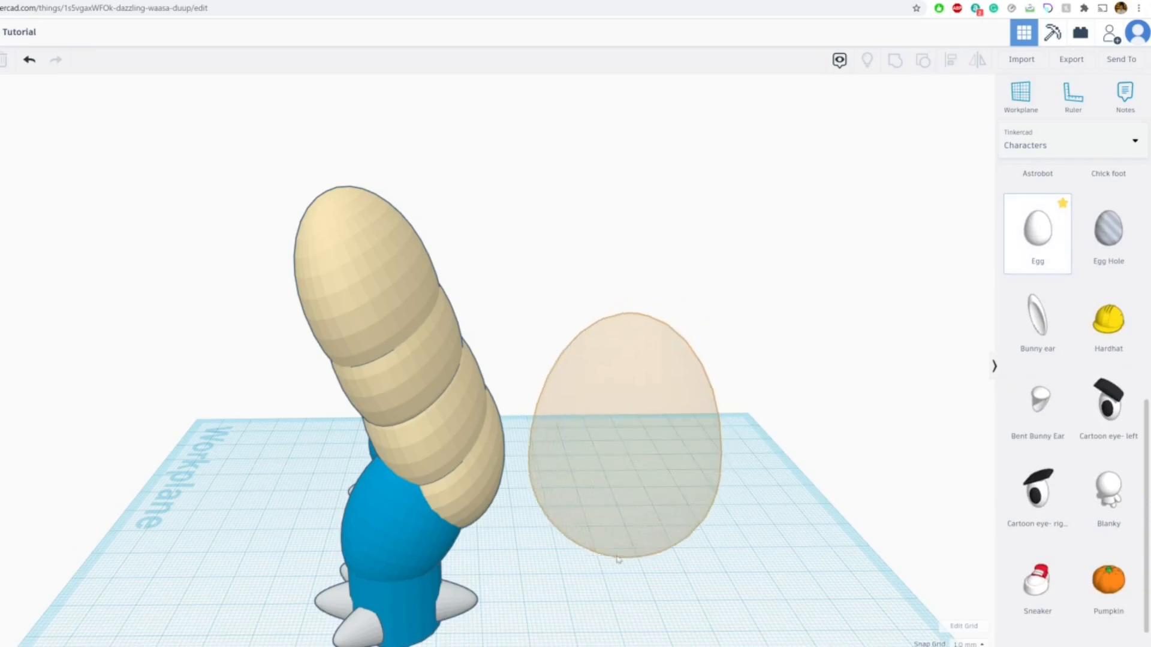
Raise the egg, move it against the back of the belly and tilt it forward to follow the belly's lean.
left_click_drag(639, 299, 660, 150)
left_click_drag(654, 249, 503, 263)
left_click_drag(504, 157, 471, 185)
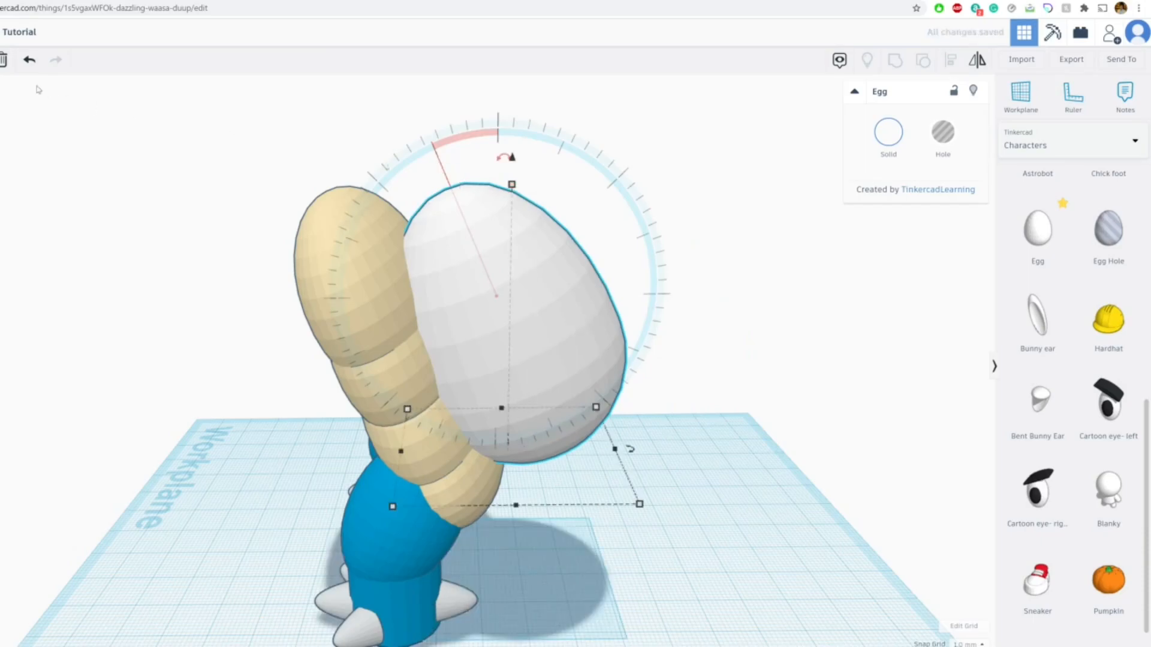
Undo the egg's forward tilt and reshape the upright egg by stretching it taller and wider and flattening it front to back.
left_click(23, 65)
left_click_drag(504, 179, 506, 108)
right_click_drag(519, 189, 507, 220)
left_click_drag(583, 413, 588, 499)
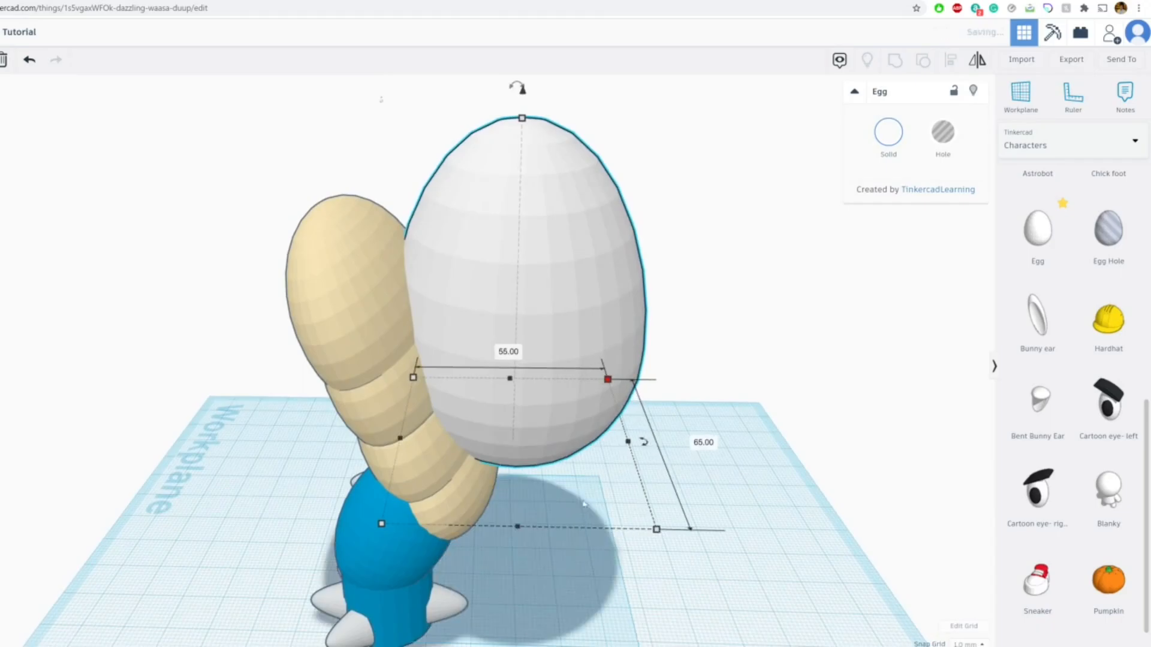
left_click_drag(519, 528, 546, 545)
left_click_drag(632, 447, 581, 449)
Colour the egg brown for the shell.
right_click_drag(505, 220, 578, 218)
scroll(578, 218, "down", 1)
middle_click_drag(563, 188, 581, 228)
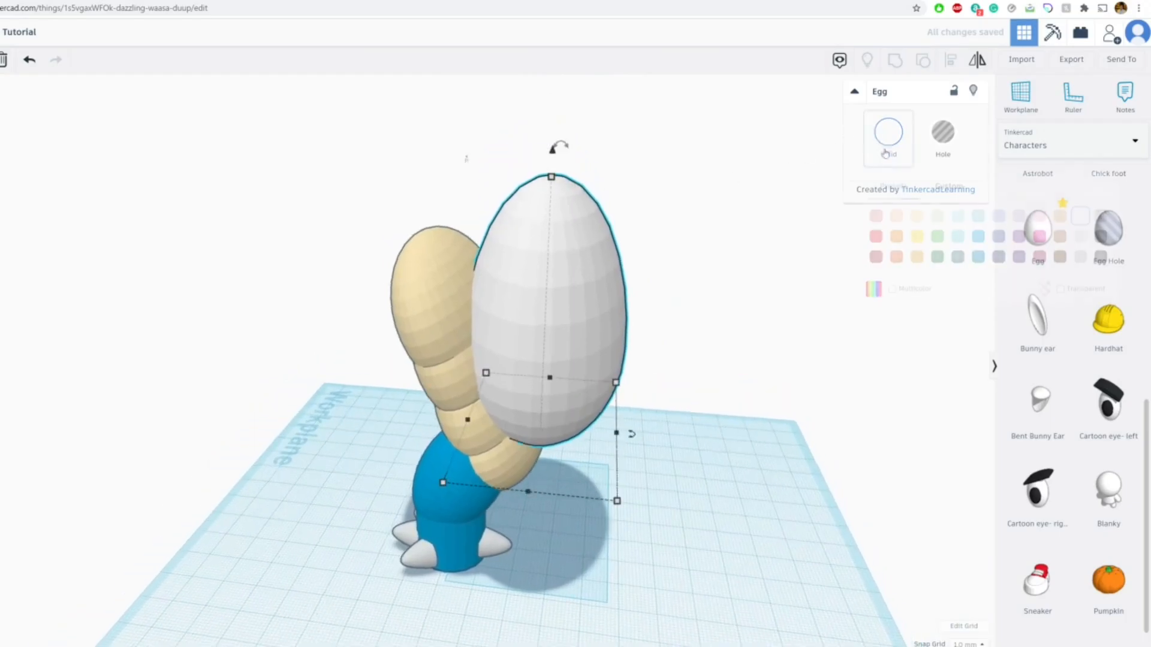
left_click(1060, 237)
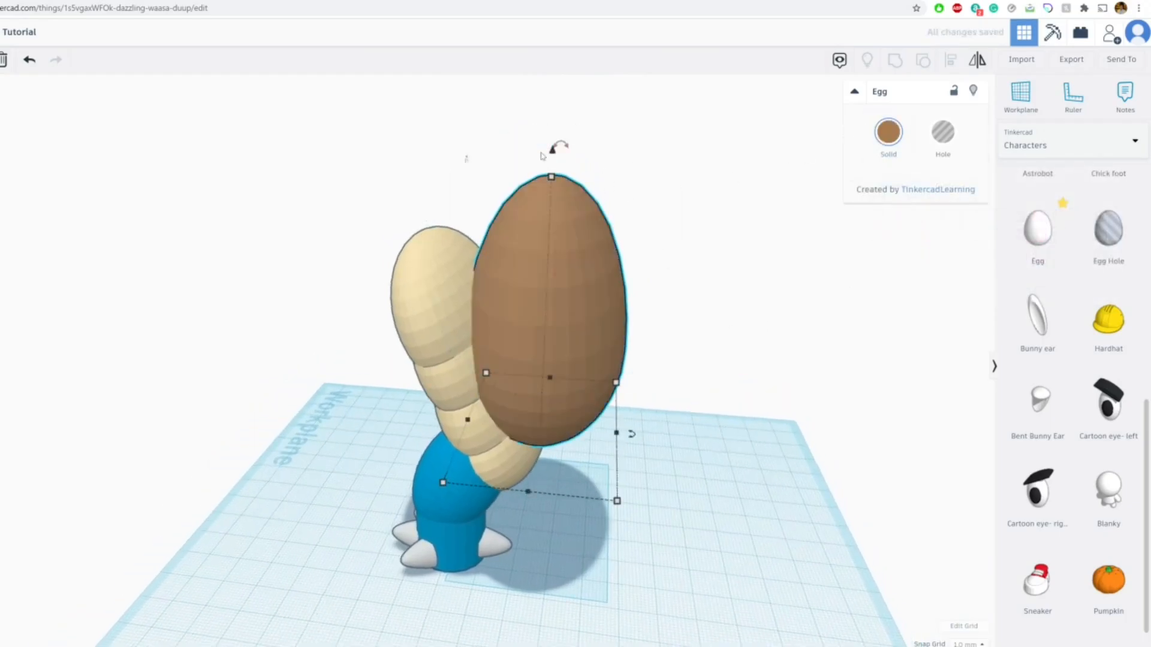
Tilt the brown egg forward to follow the belly's lean, move it about 14 mm forward into the belly's back and lower it slightly.
key("ctrl+Tab")
key("ctrl+Tab")
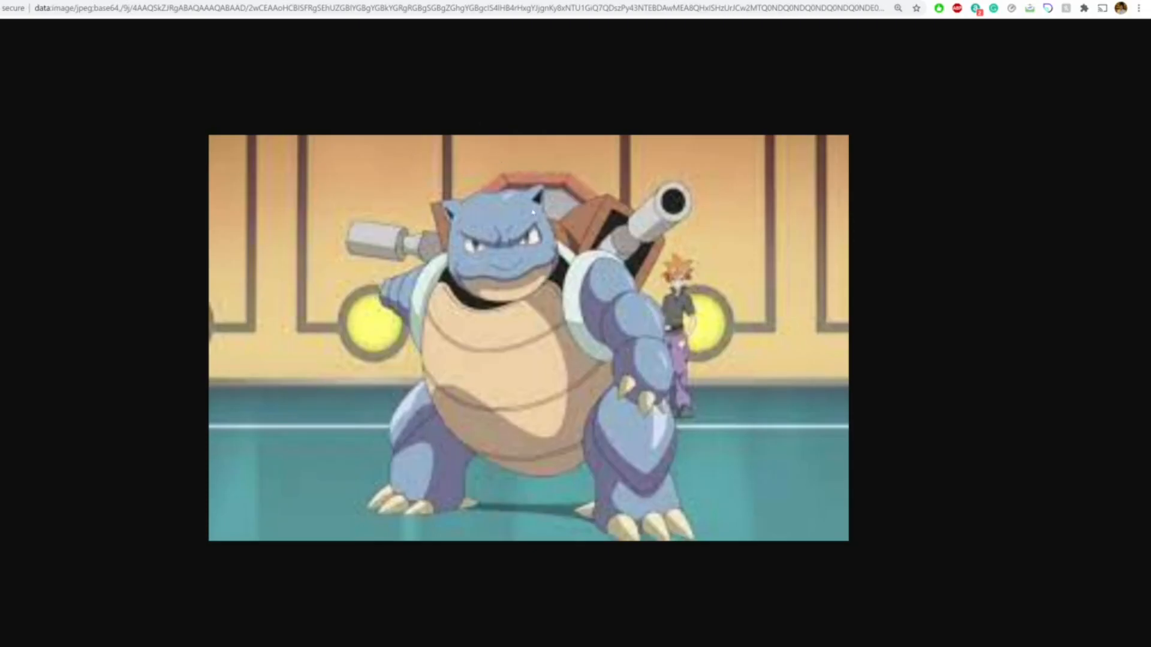
key("ctrl+Tab")
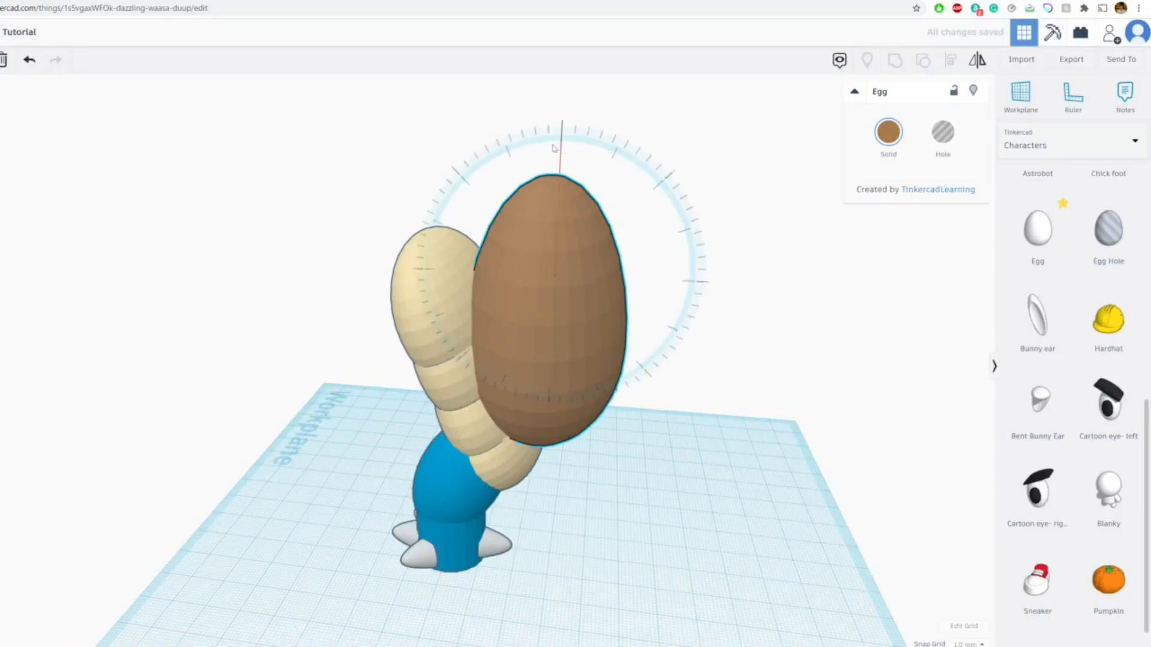
mouse_move(570, 145)
left_click_drag(569, 145, 514, 155)
left_click_drag(557, 237, 511, 249)
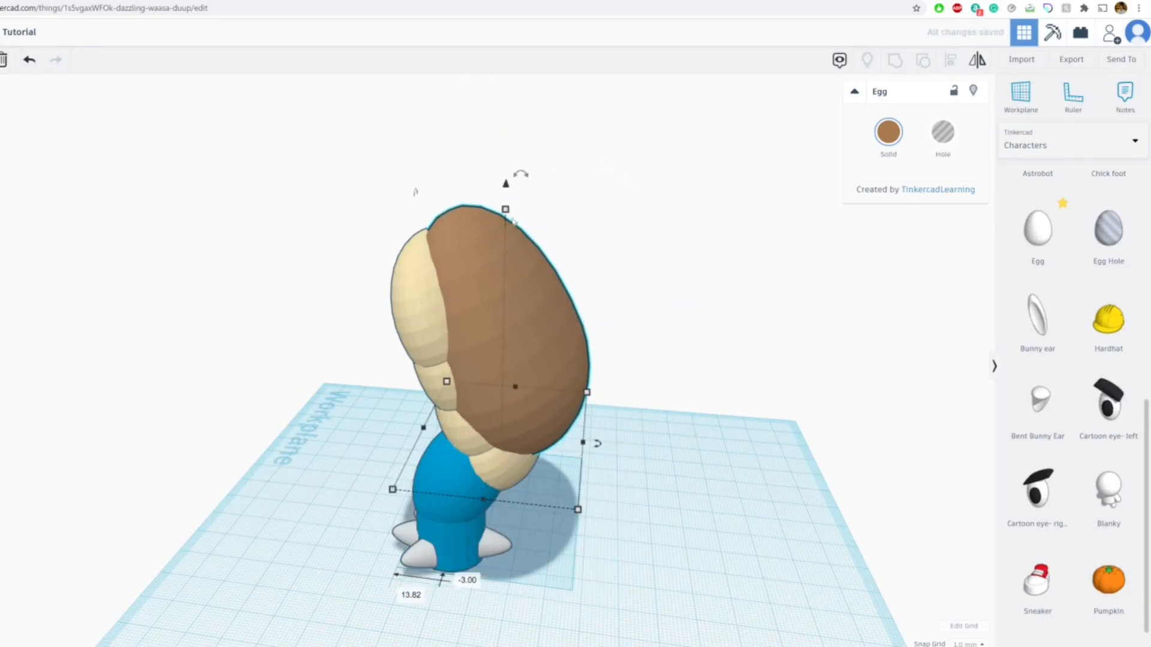
left_click_drag(508, 190, 508, 220)
Pull the brown egg's front side back to expose the belly and stretch the egg to 76 mm tall.
right_click_drag(462, 408, 512, 461)
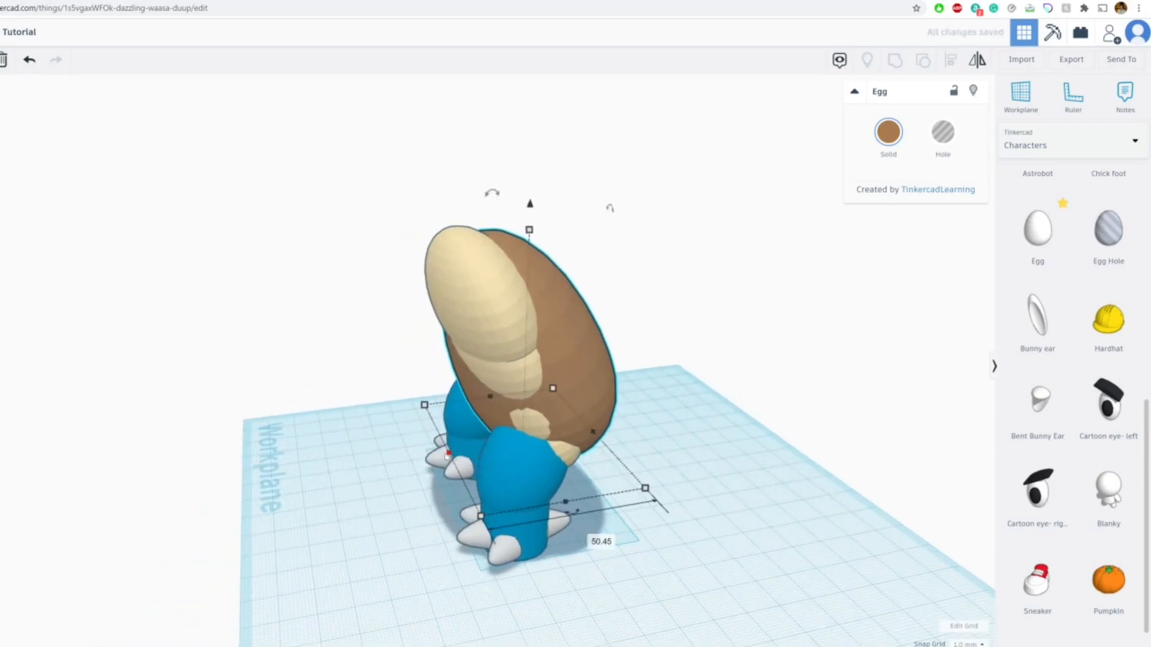
left_click_drag(448, 453, 467, 449)
left_click_drag(539, 229, 525, 216)
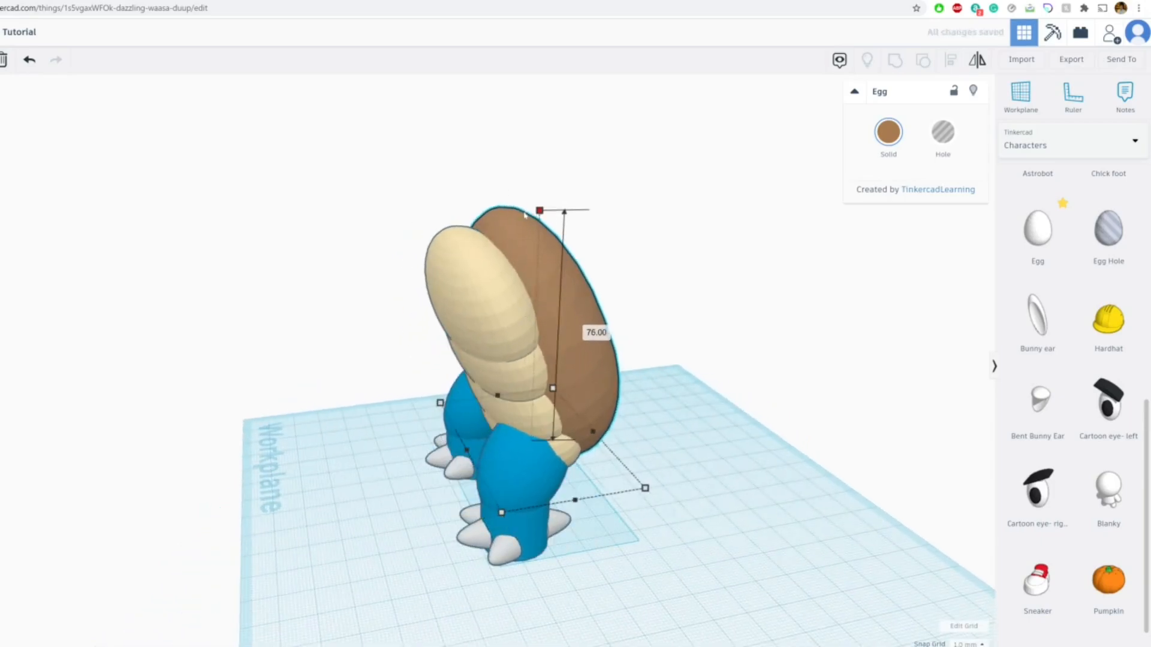
right_click_drag(523, 195, 485, 358)
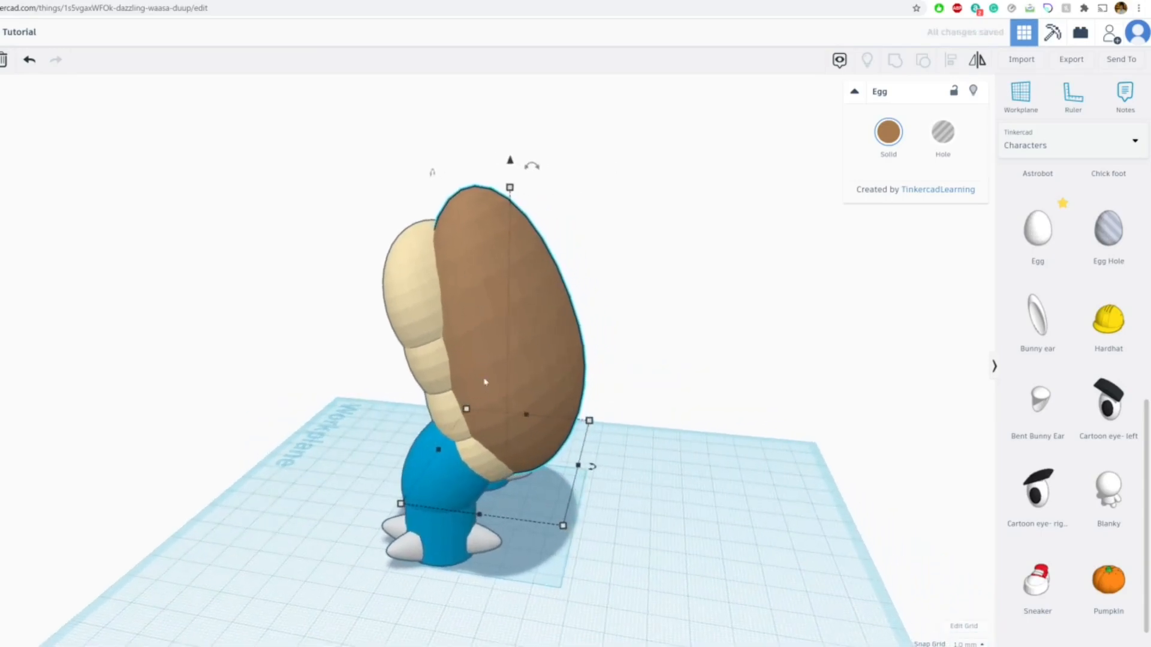
right_click_drag(442, 458, 483, 407)
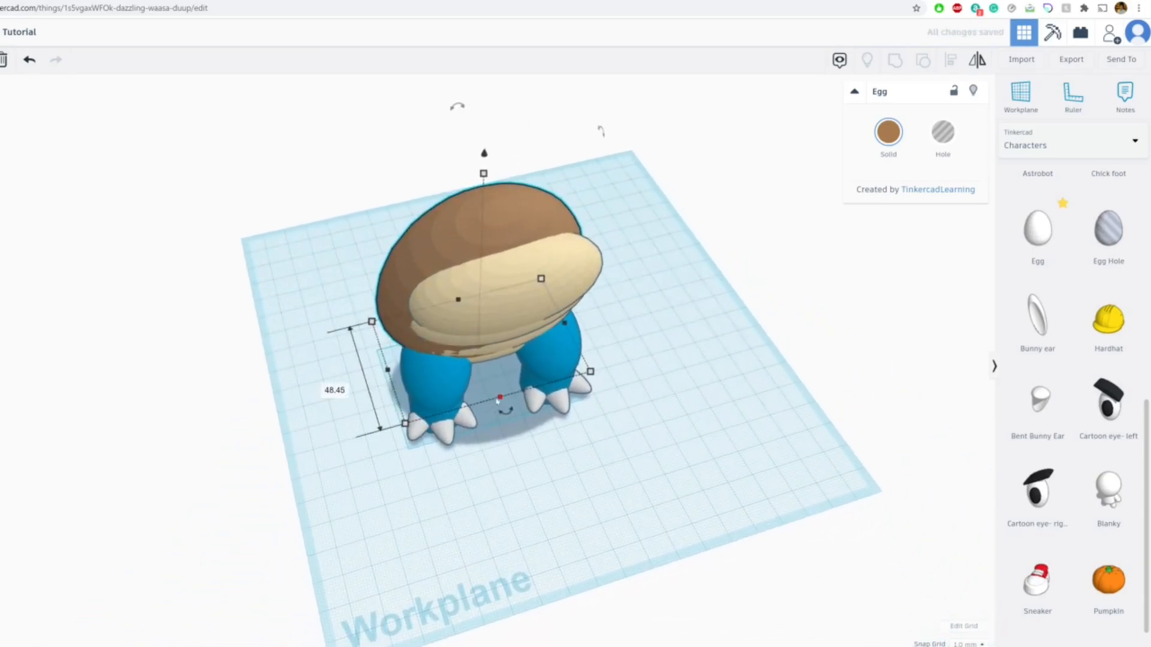
left_click_drag(497, 401, 494, 392)
Shift the brown shell 4 mm toward the belly.
right_click_drag(499, 361, 533, 361)
left_click(487, 305)
right_click_drag(488, 306, 623, 334)
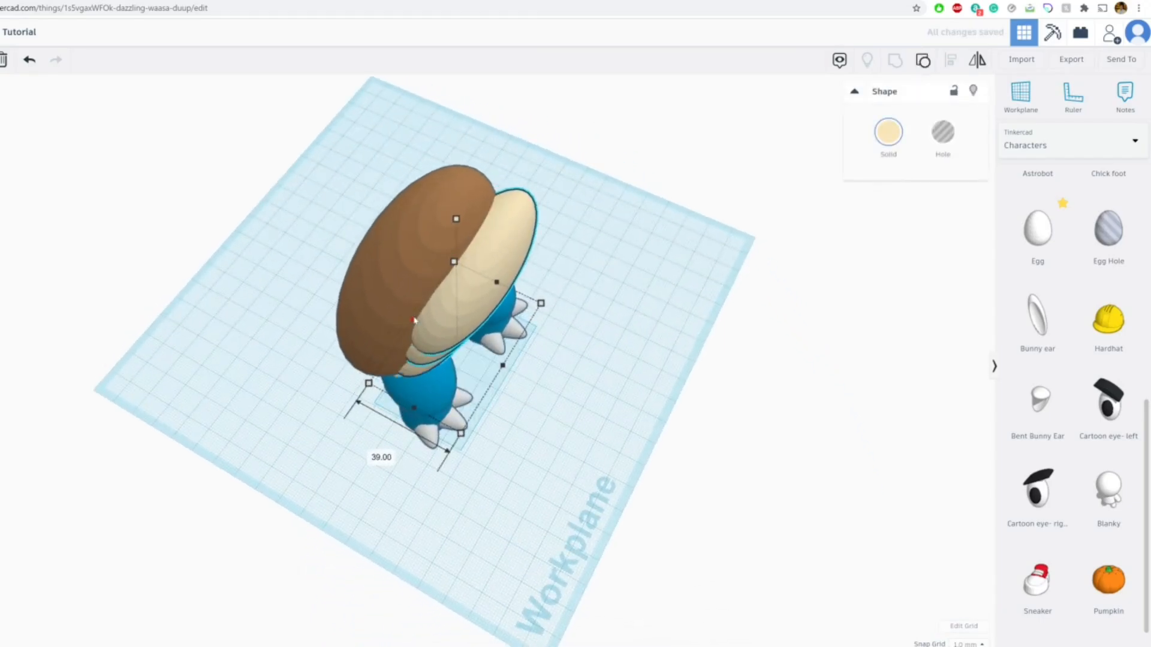
right_click_drag(568, 191, 552, 380)
left_click(540, 385)
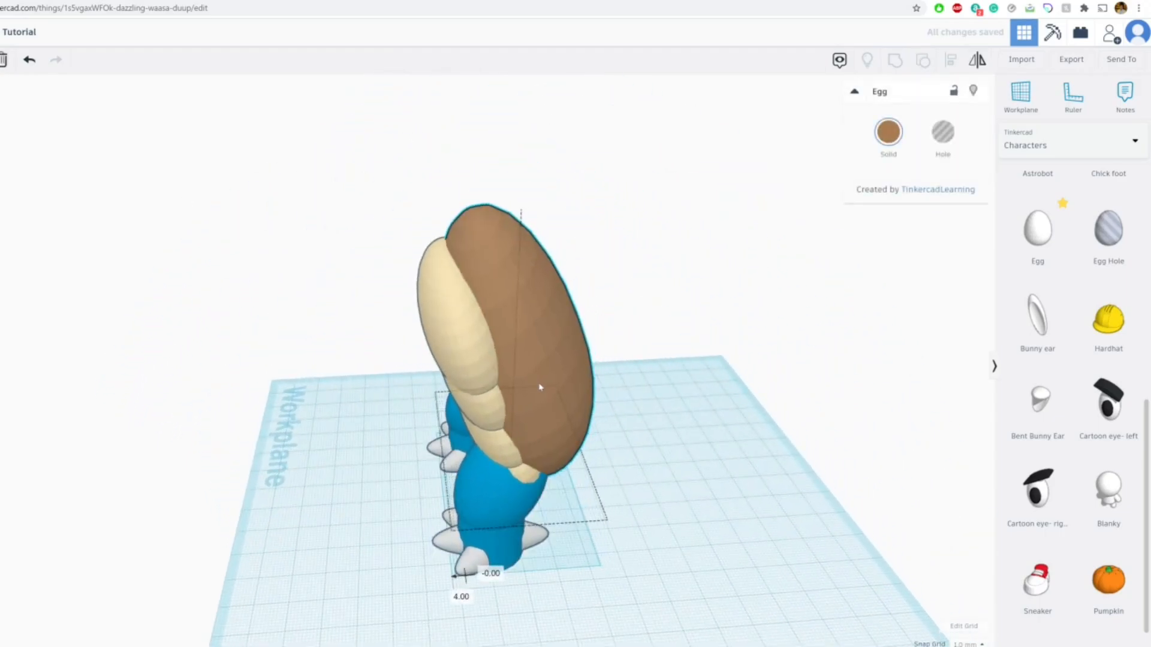
Trim a little more depth off the front of the brown shell so the belly segments stand clear of it.
right_click_drag(514, 327, 443, 403)
left_click(427, 454)
left_click(385, 315)
right_click_drag(385, 315, 384, 375)
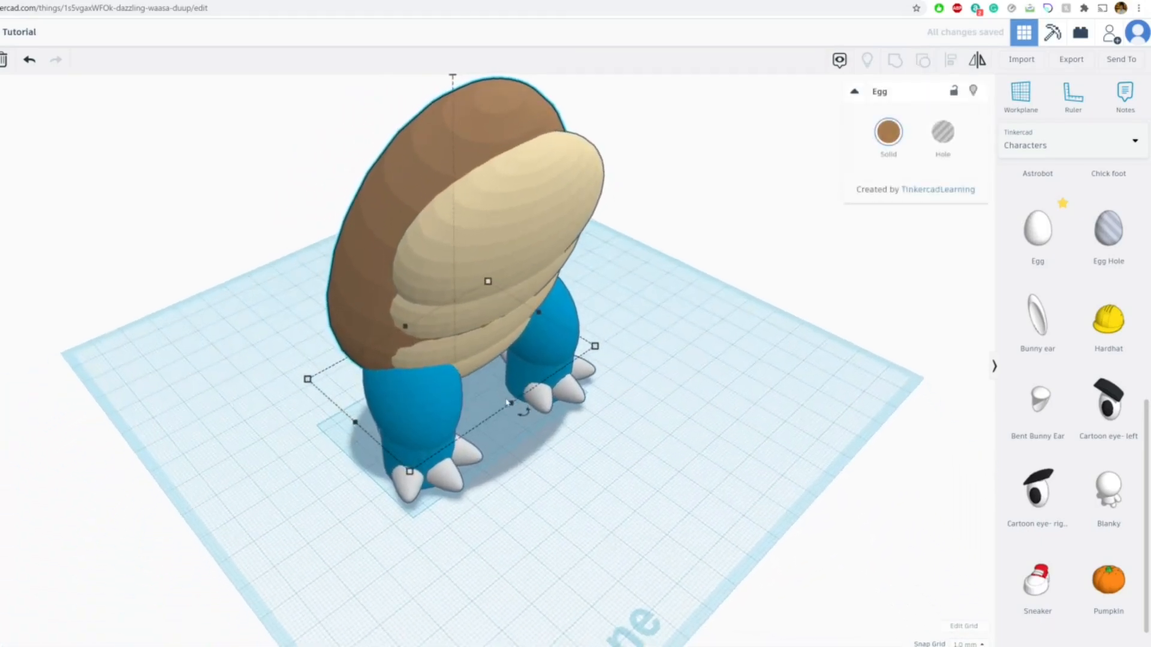
left_click_drag(511, 403, 502, 401)
right_click_drag(505, 402, 518, 286)
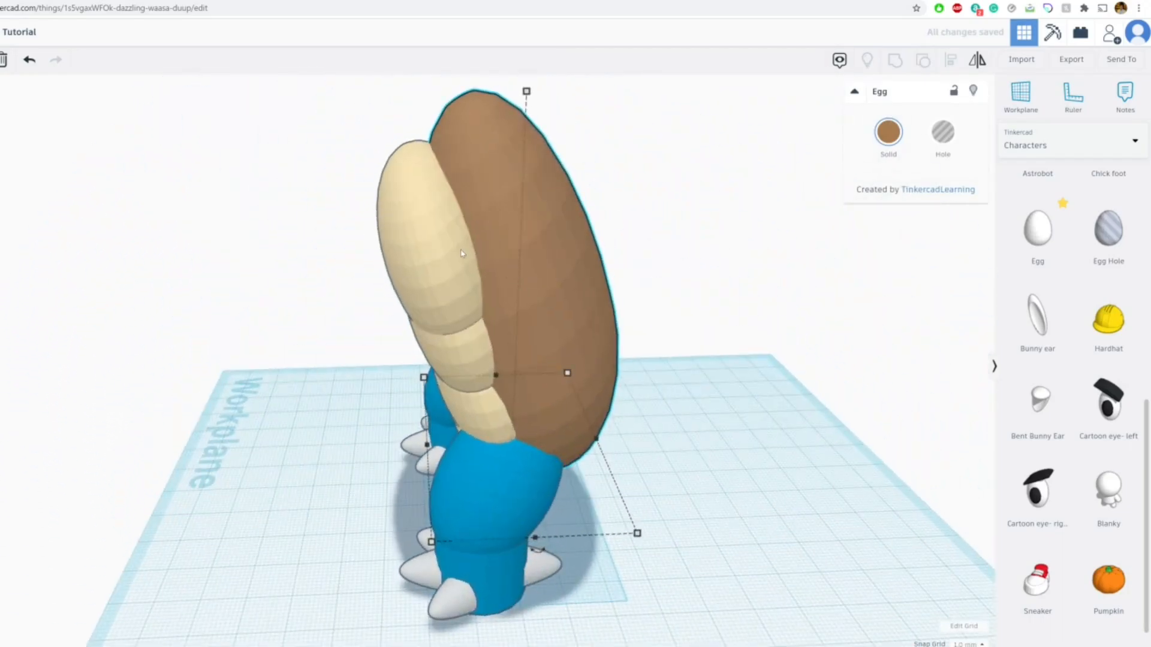
scroll(464, 246, "up", 2)
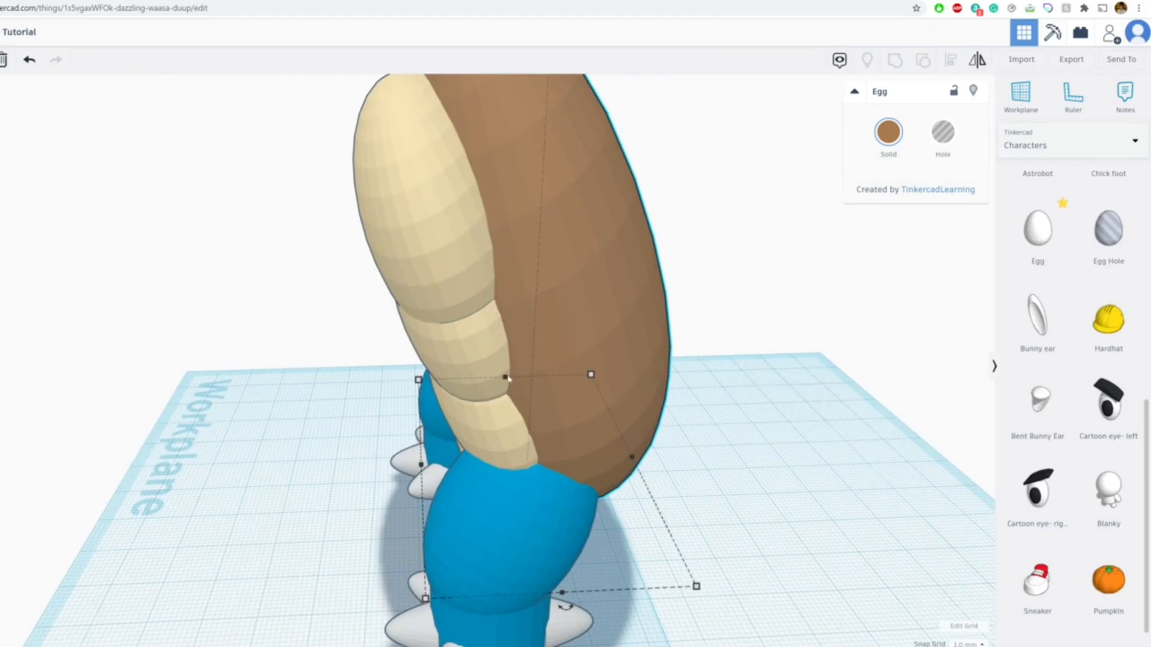
middle_click_drag(503, 372, 503, 309)
right_click_drag(504, 309, 764, 264)
right_click_drag(372, 282, 497, 320)
scroll(488, 351, "down", 1)
Place a Sphere from the Basic Shapes collection in front of the belly and stretch it to 95 mm tall.
key("ctrl+Tab")
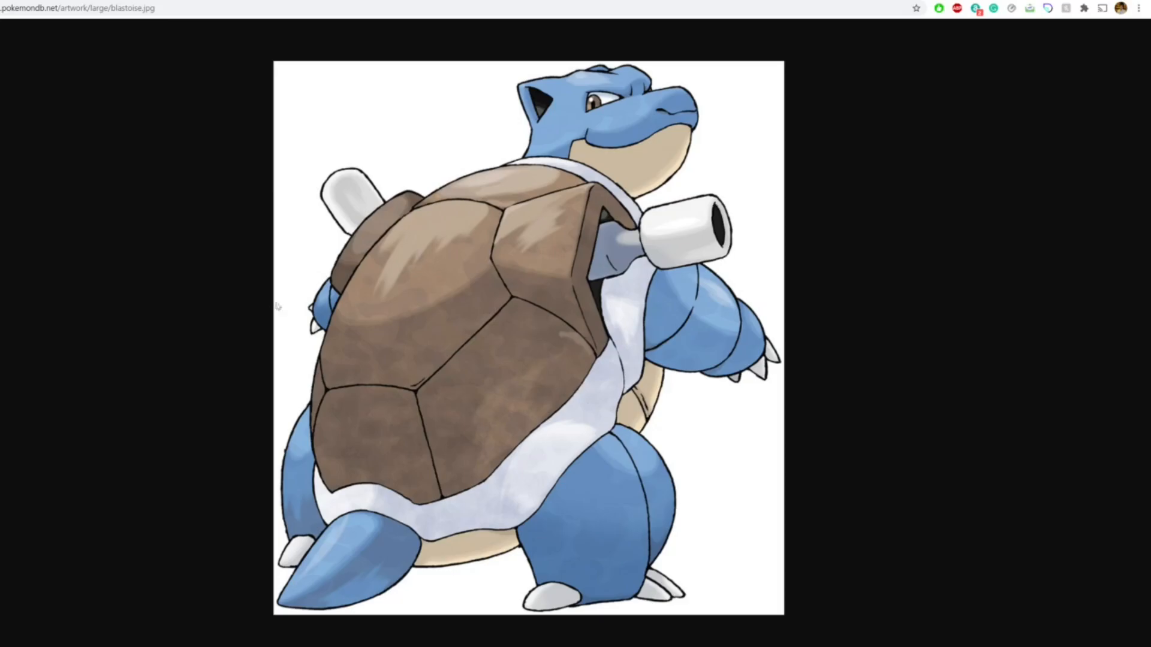
key("ctrl+shift+Tab")
scroll(540, 311, "down", 3)
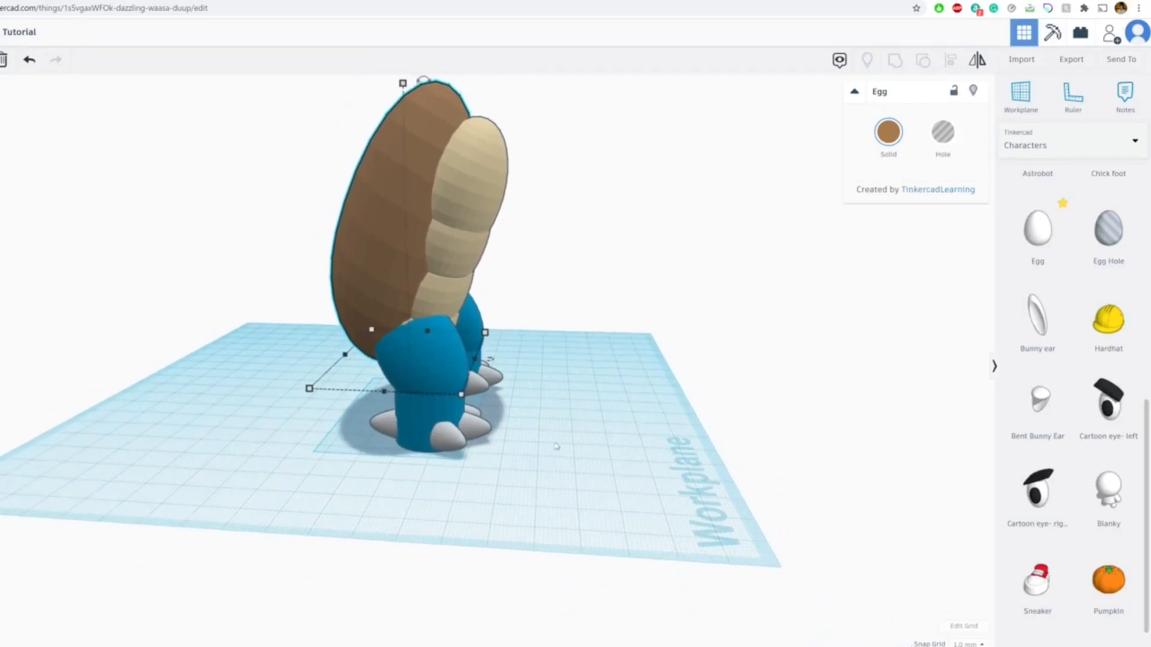
scroll(549, 441, "down", 2)
left_click(514, 339)
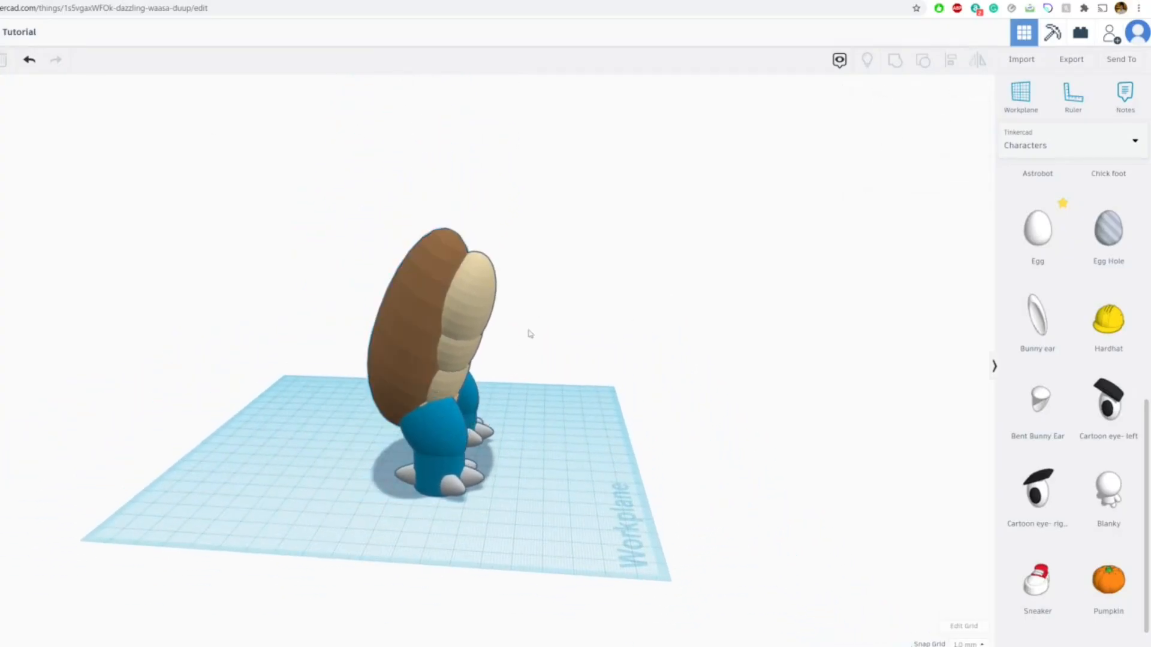
left_click(1024, 145)
left_click(1045, 189)
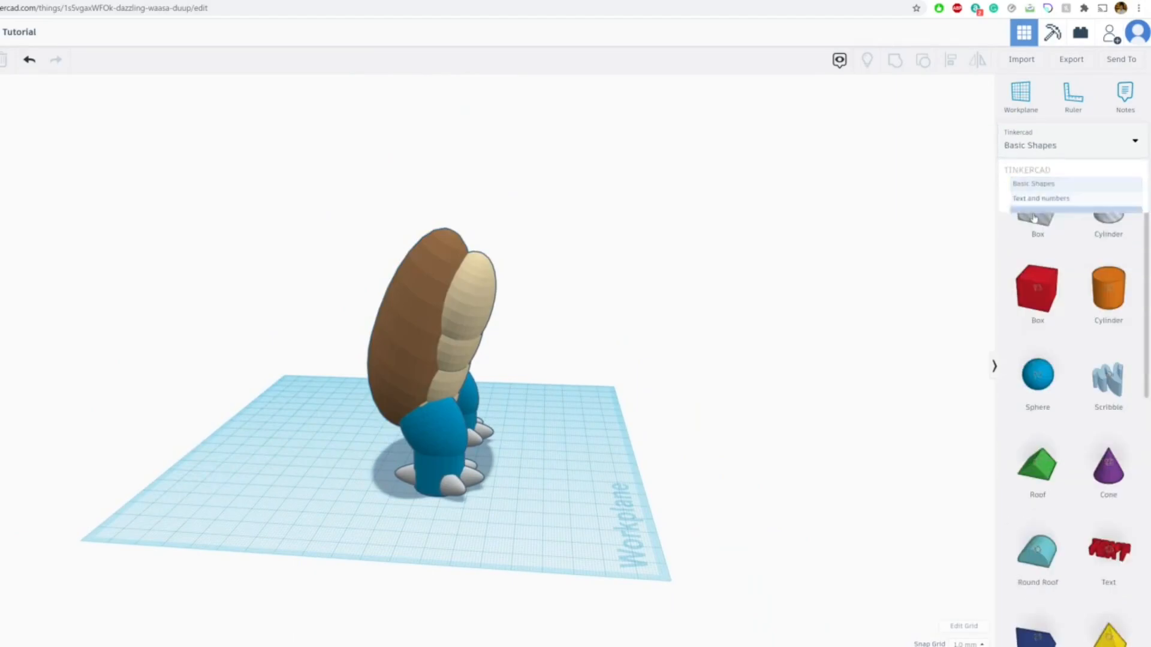
left_click_drag(1037, 375, 525, 249)
Colour the stretched sphere white and widen it into a flat oval for the shell's rim.
left_click(888, 132)
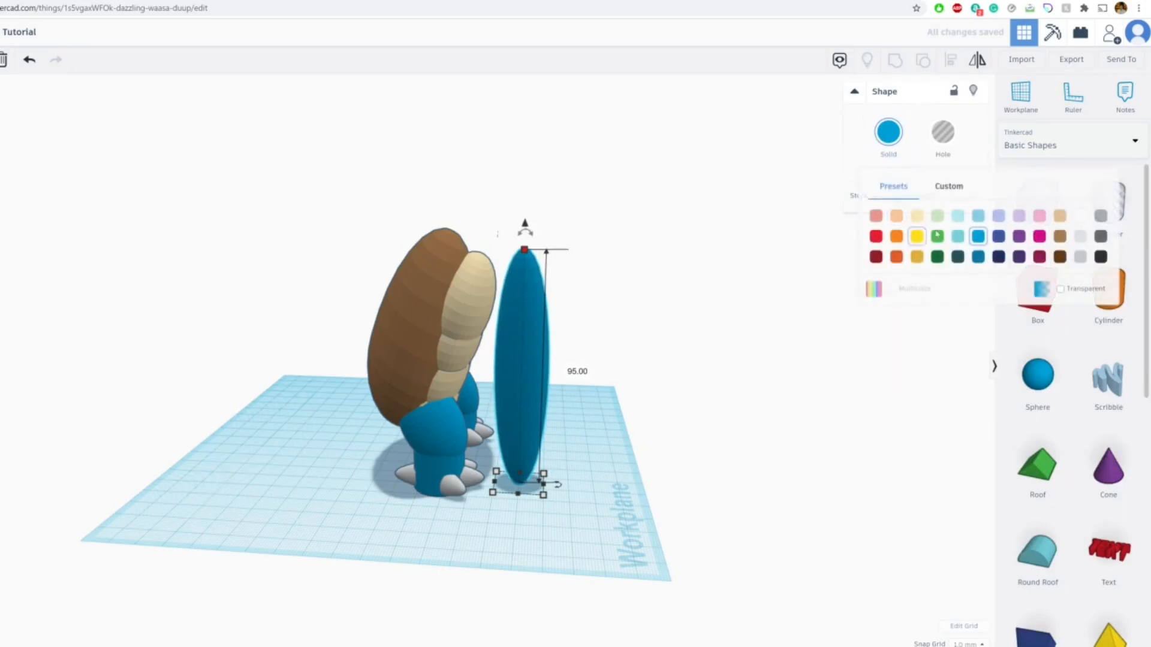
left_click(1084, 225)
right_click_drag(605, 384, 503, 456)
left_click_drag(486, 437, 446, 397)
Raise the white oval and tilt it to match the body's lean, fitting it between the brown shell and the belly.
left_click_drag(434, 288, 432, 235)
right_click_drag(584, 277, 636, 270)
left_click_drag(458, 223, 497, 225)
right_click_drag(497, 240, 449, 385)
mouse_move(448, 388)
left_mouse_down()
mouse_move(451, 359)
mouse_move(443, 385)
left_mouse_up()
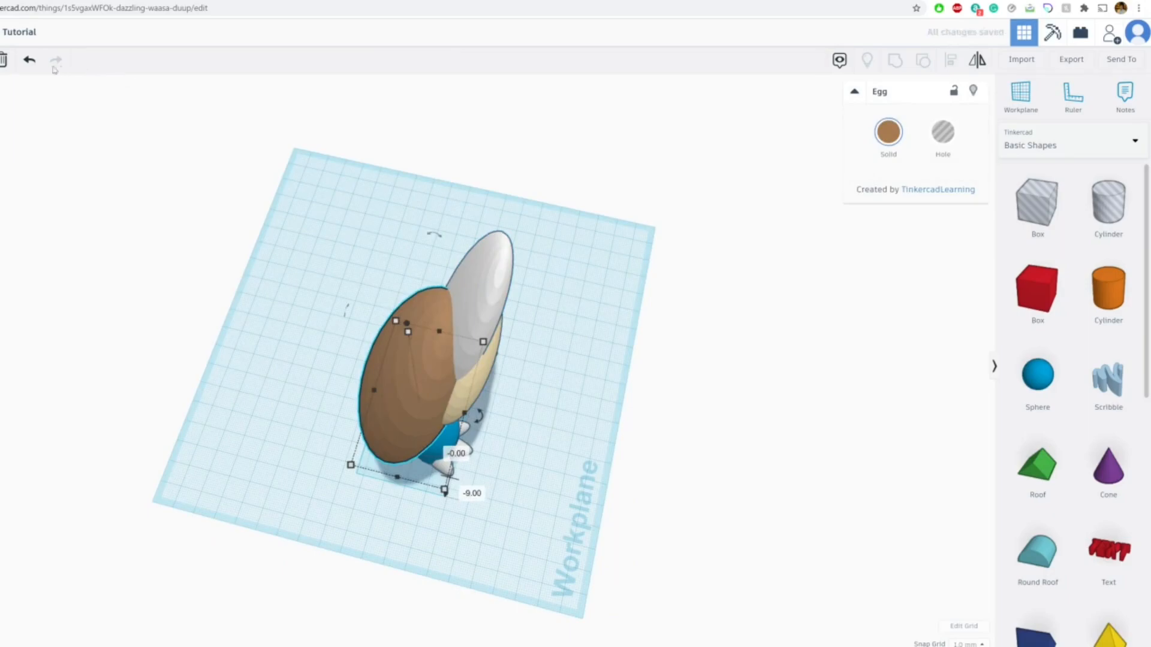
Shift the white oval about 4 mm and slim it so it forms a thin rim between shell and belly.
right_click_drag(498, 304, 474, 298)
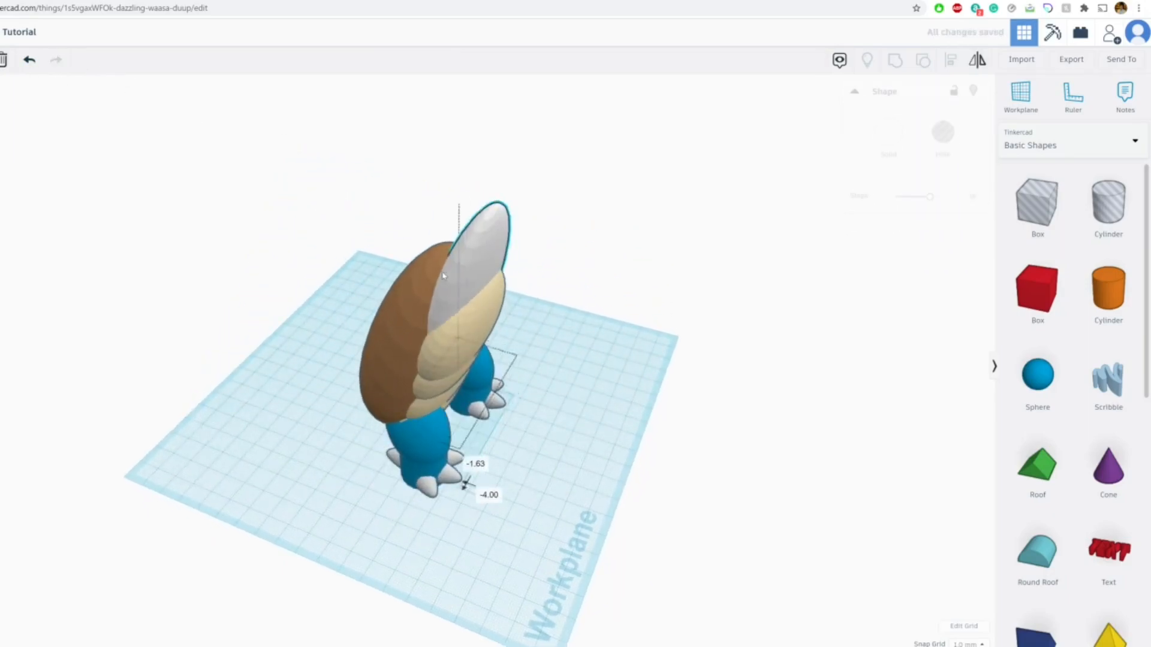
right_click_drag(444, 217, 465, 282)
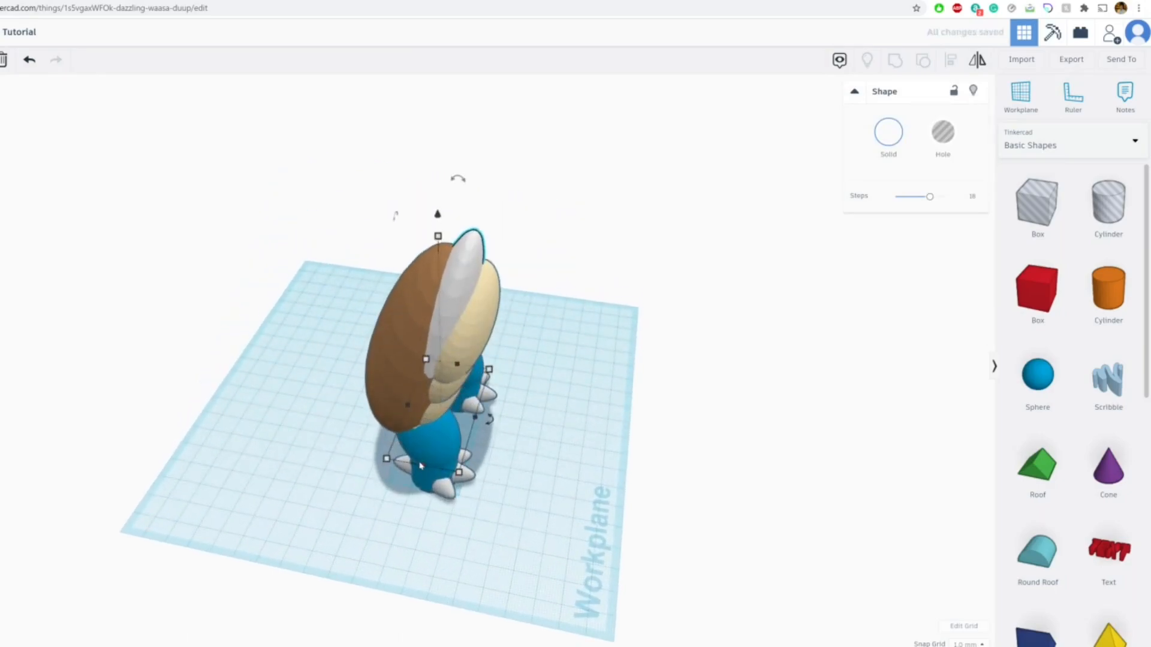
right_click_drag(414, 483, 349, 431)
right_click_drag(380, 354, 243, 281)
right_click_drag(448, 241, 335, 261)
Examine the fit of the white rim between the brown shell and the belly from the back, the sides and the front.
left_click(555, 306)
right_click_drag(555, 408, 483, 417)
scroll(485, 417, "up", 5)
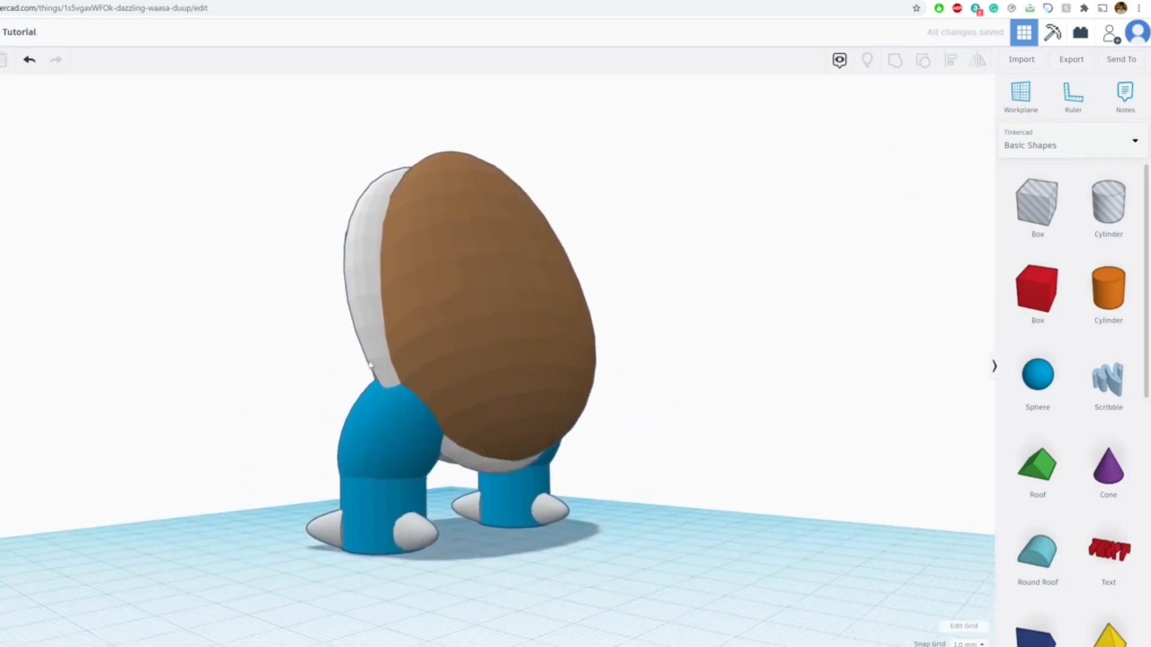
right_click_drag(654, 418, 396, 441)
left_click(389, 446)
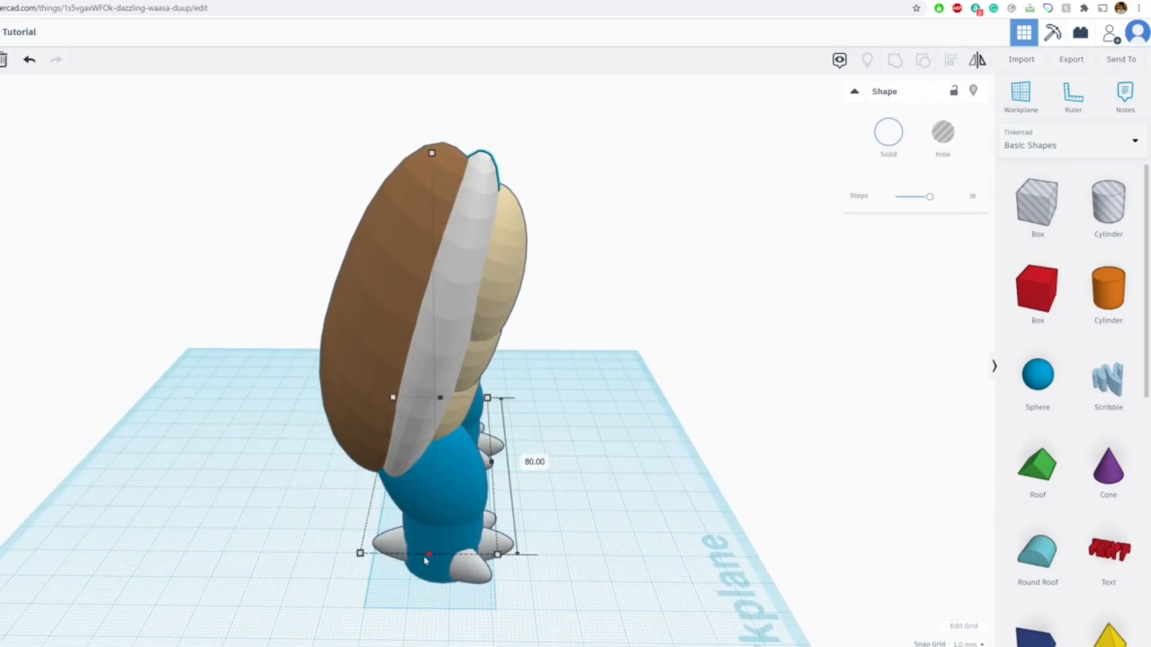
left_click(575, 373)
right_click_drag(575, 373, 411, 480)
left_click(339, 267)
right_click_drag(339, 267, 120, 173)
left_click(674, 372)
right_click_drag(674, 371, 323, 353)
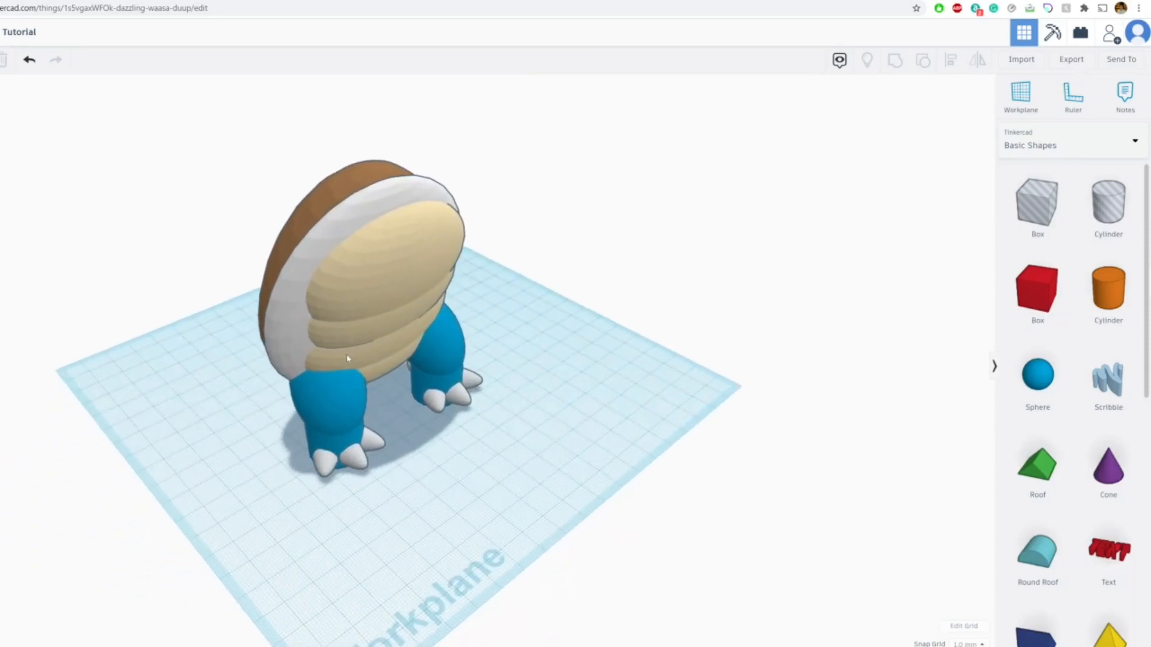
Move the model's right leg slightly outward beneath the edge of the belly.
scroll(321, 352, "up", 5)
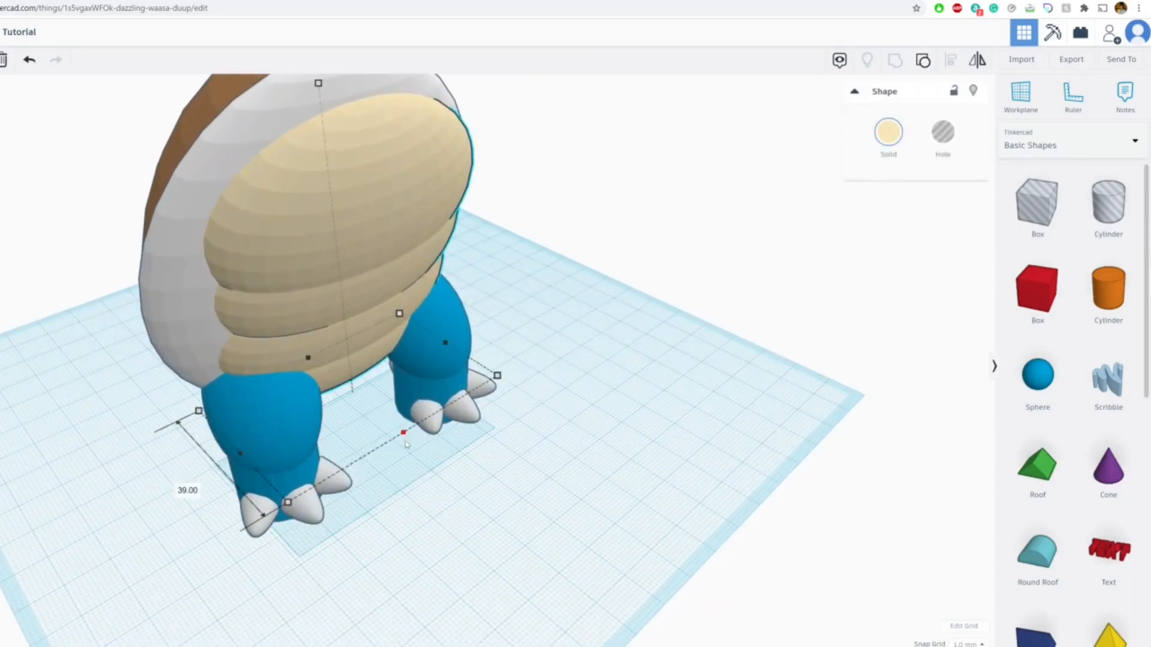
left_click_drag(234, 460, 234, 461)
right_click_drag(242, 459, 283, 375)
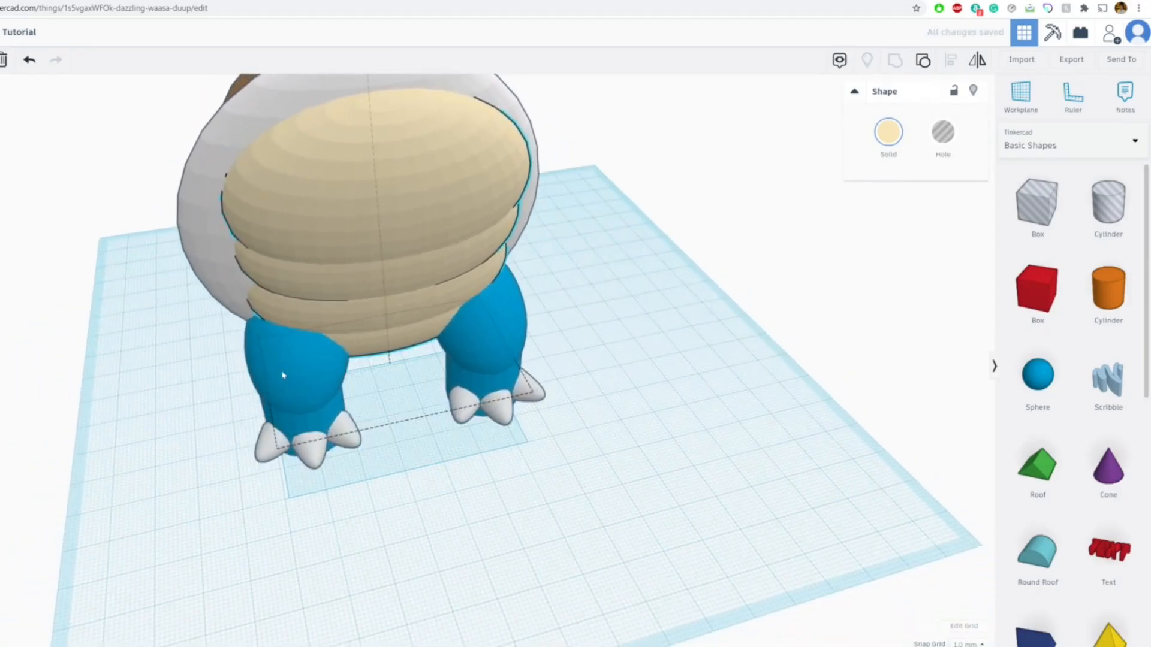
left_click_drag(298, 375, 282, 375)
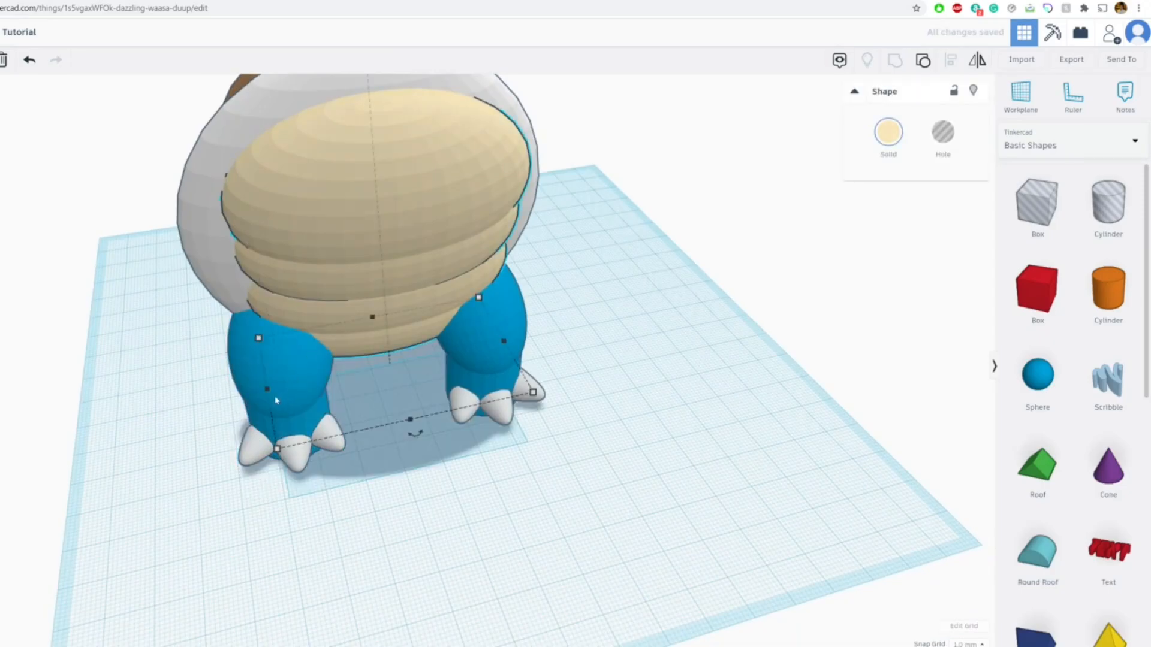
right_click_drag(503, 342, 676, 240)
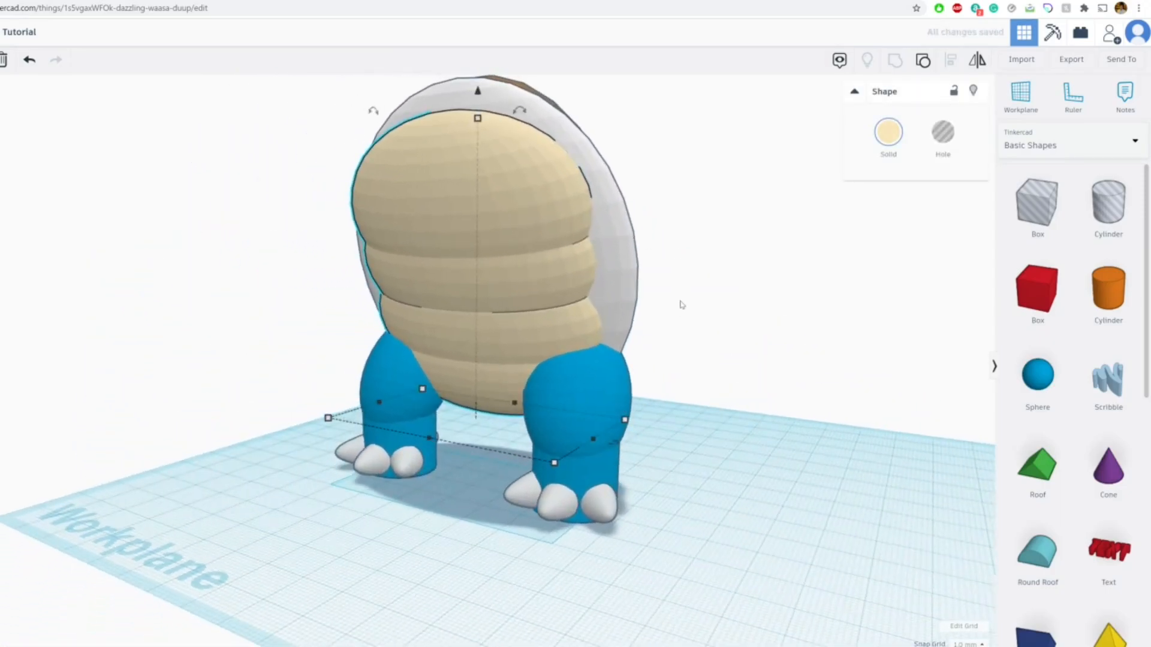
Check the reference pictures, then add a Half Sphere behind the shell and stretch it upward into a tall rounded cone.
right_click_drag(681, 304, 322, 146)
left_click(277, 1)
left_click(396, 1)
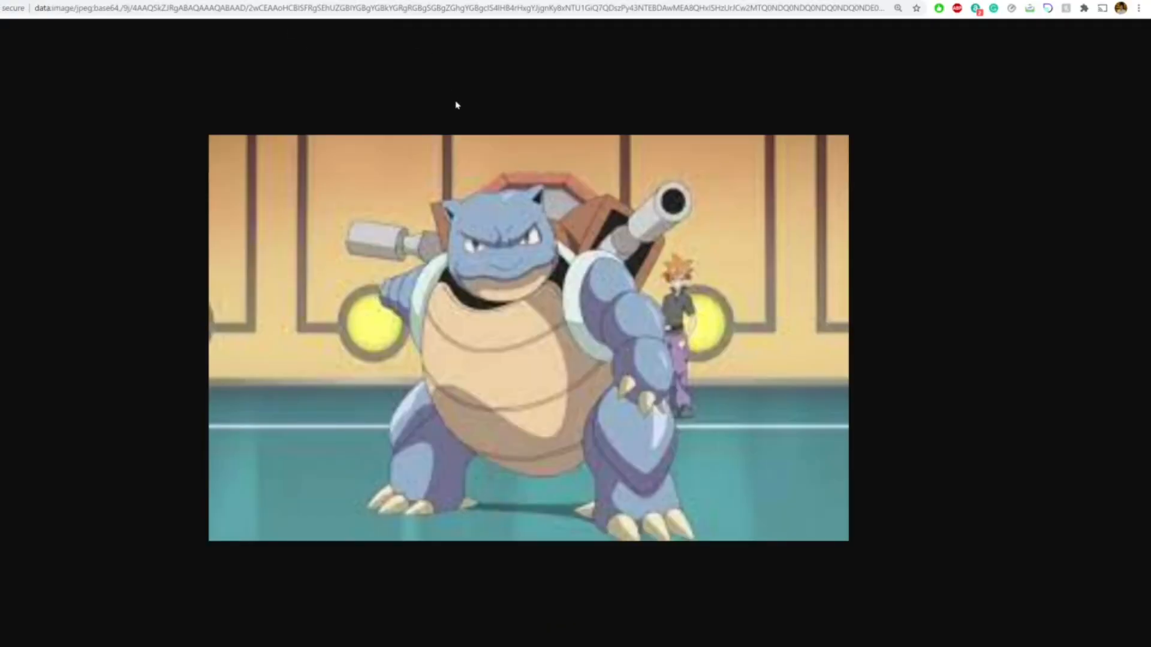
left_click(159, 1)
right_click_drag(647, 300, 803, 389)
scroll(1052, 416, "down", 5)
scroll(1052, 417, "down", 3)
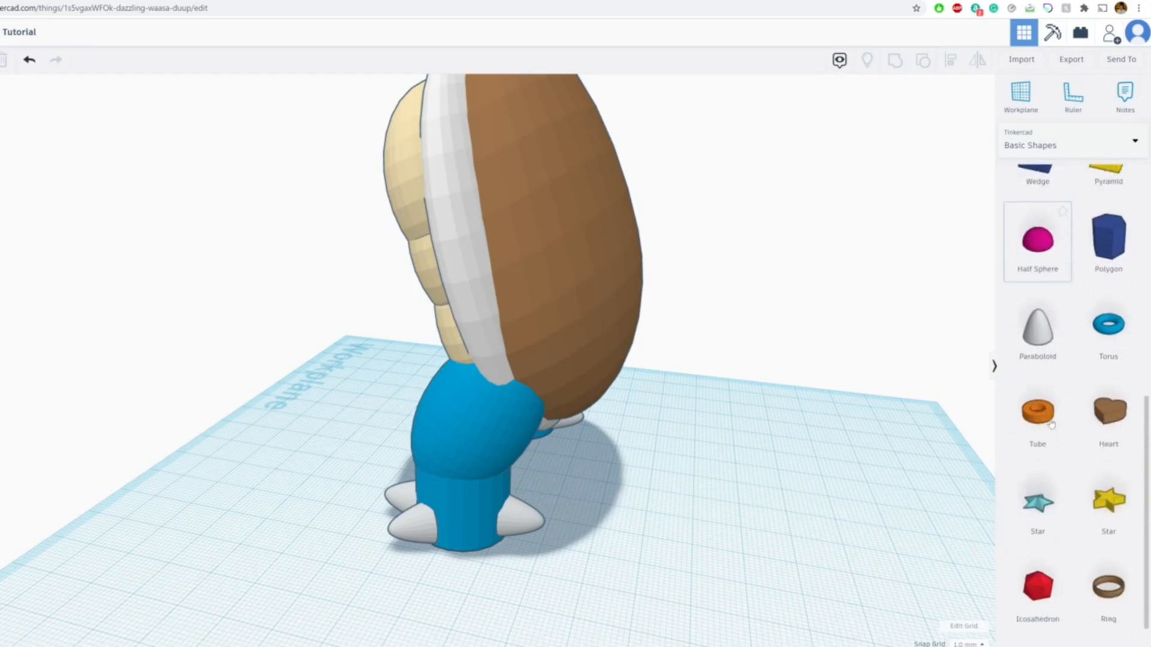
scroll(1037, 299, "up", 1)
left_click_drag(1038, 280, 707, 542)
left_click_drag(729, 454, 746, 328)
Add a Paraboloid beside the stretched half sphere, stretch it into a tall cone and move it clear of the half sphere.
left_click_drag(1030, 379, 827, 528)
left_click_drag(830, 449, 862, 360)
middle_click_drag(862, 359, 647, 380)
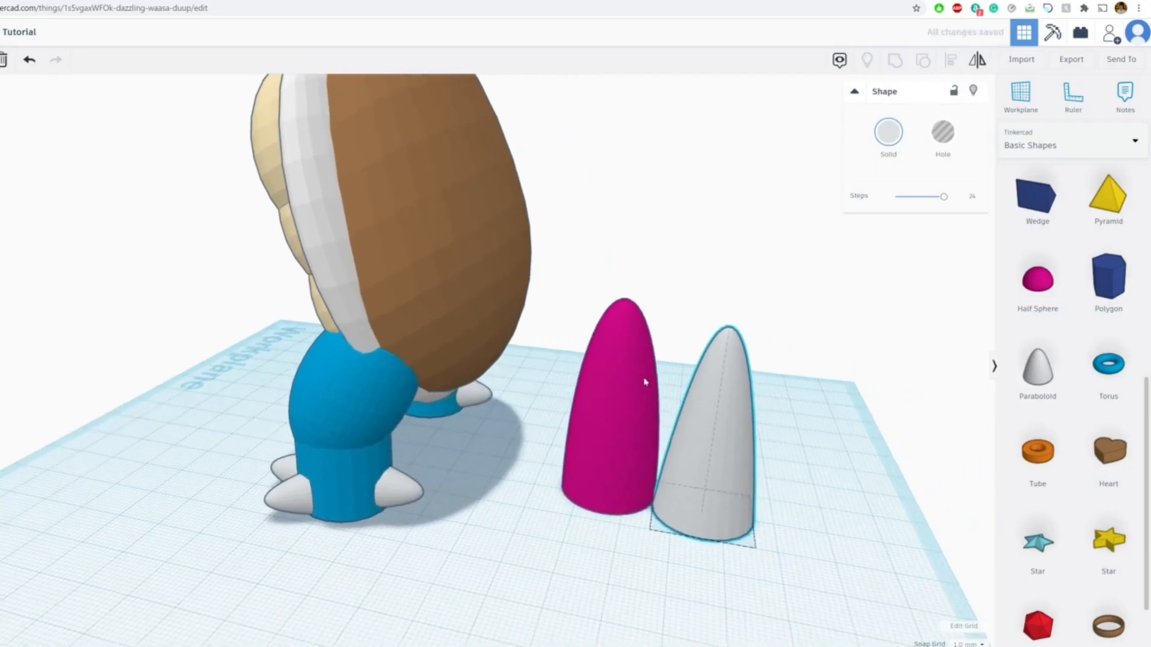
left_click(632, 313)
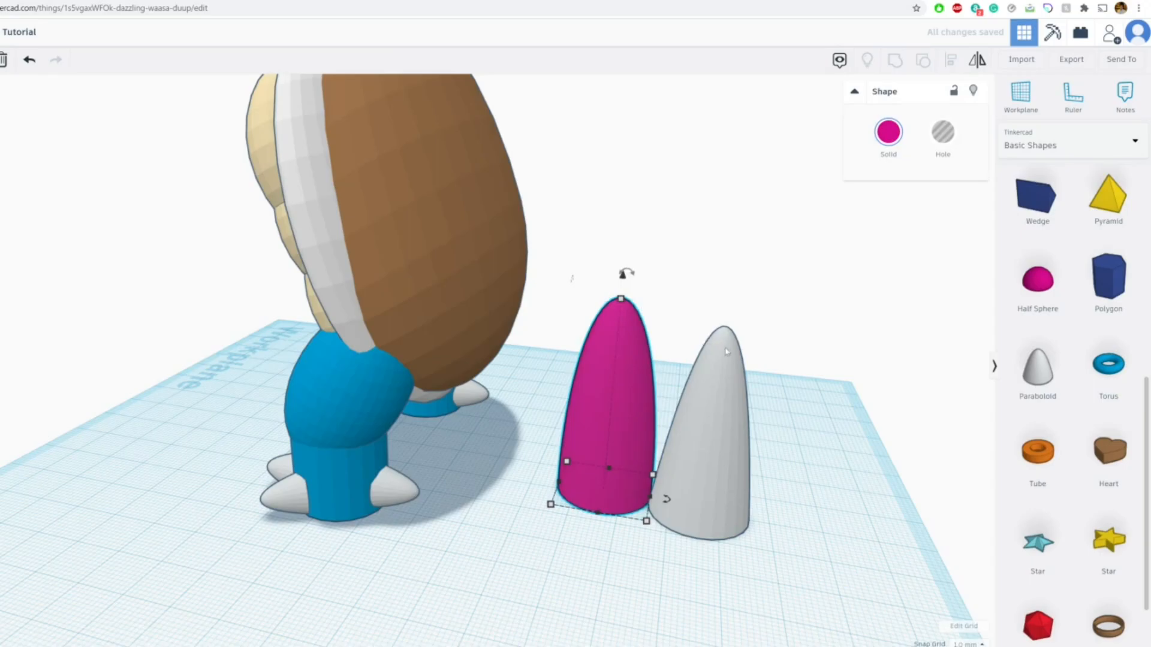
left_click_drag(725, 346, 872, 354)
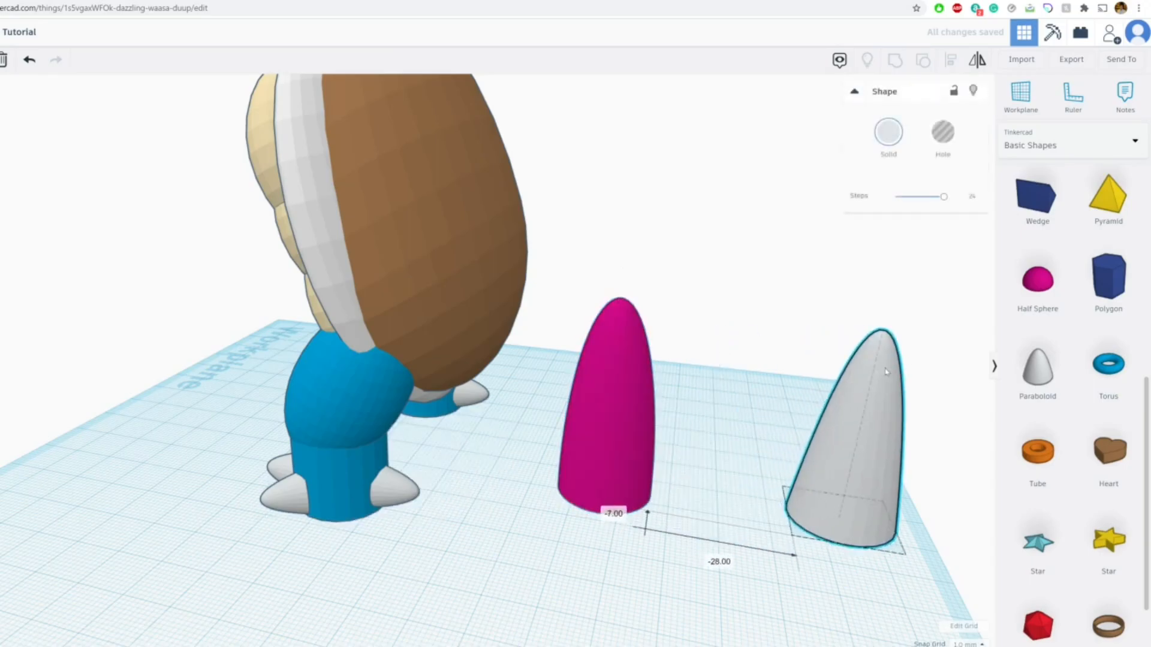
Colour the stretched half sphere and the paraboloid blue, checking the reference pictures of the tail.
left_click(889, 131)
left_click(977, 238)
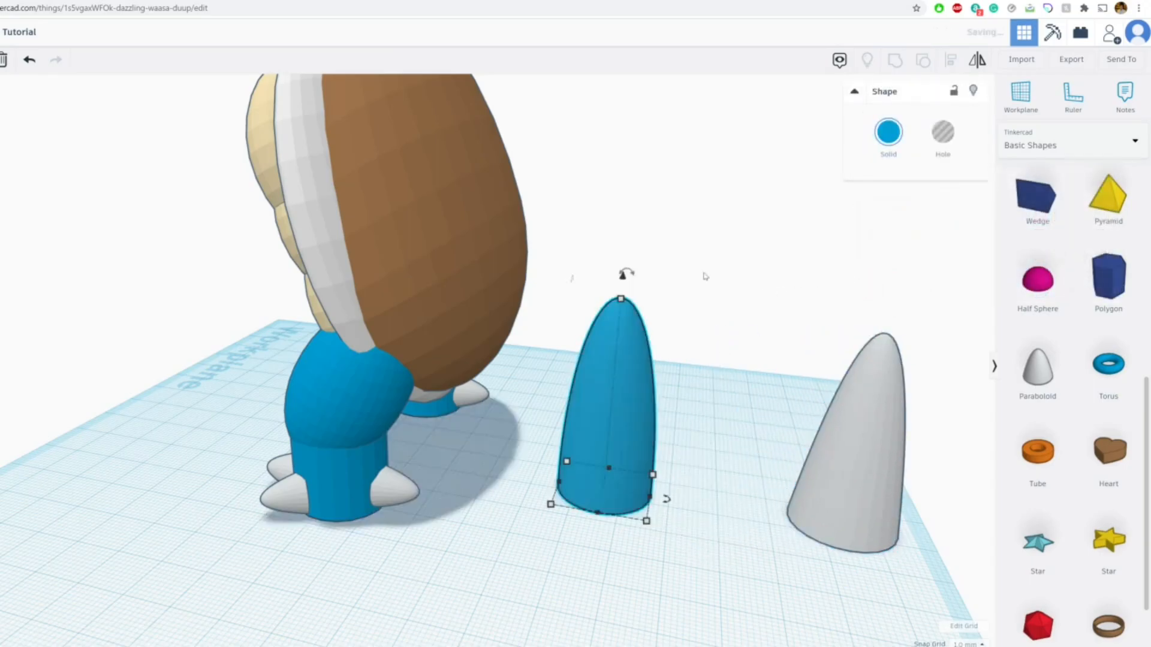
key("ctrl+Tab")
key("ctrl+Tab")
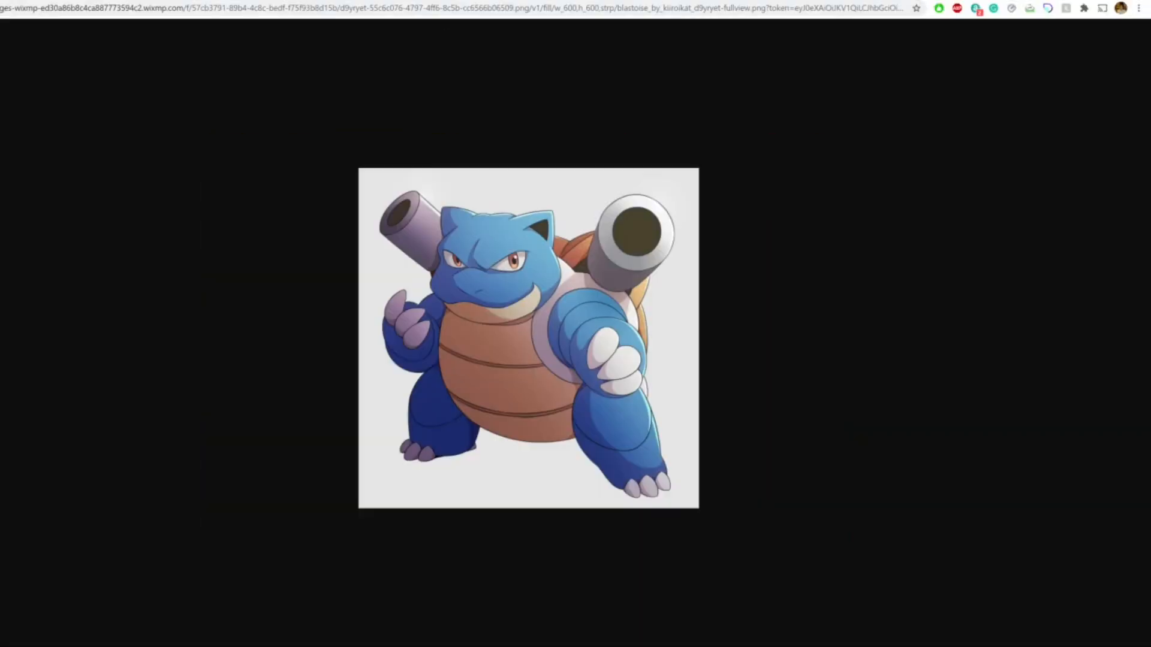
key("ctrl+Tab")
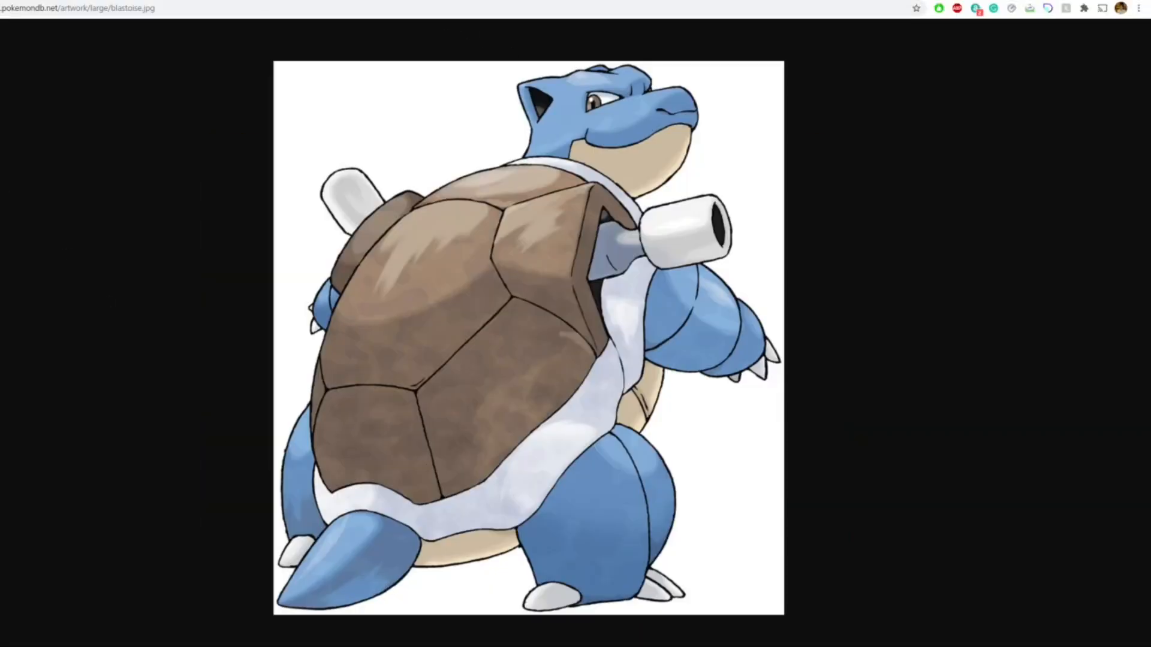
key("ctrl+Tab")
left_click(854, 412)
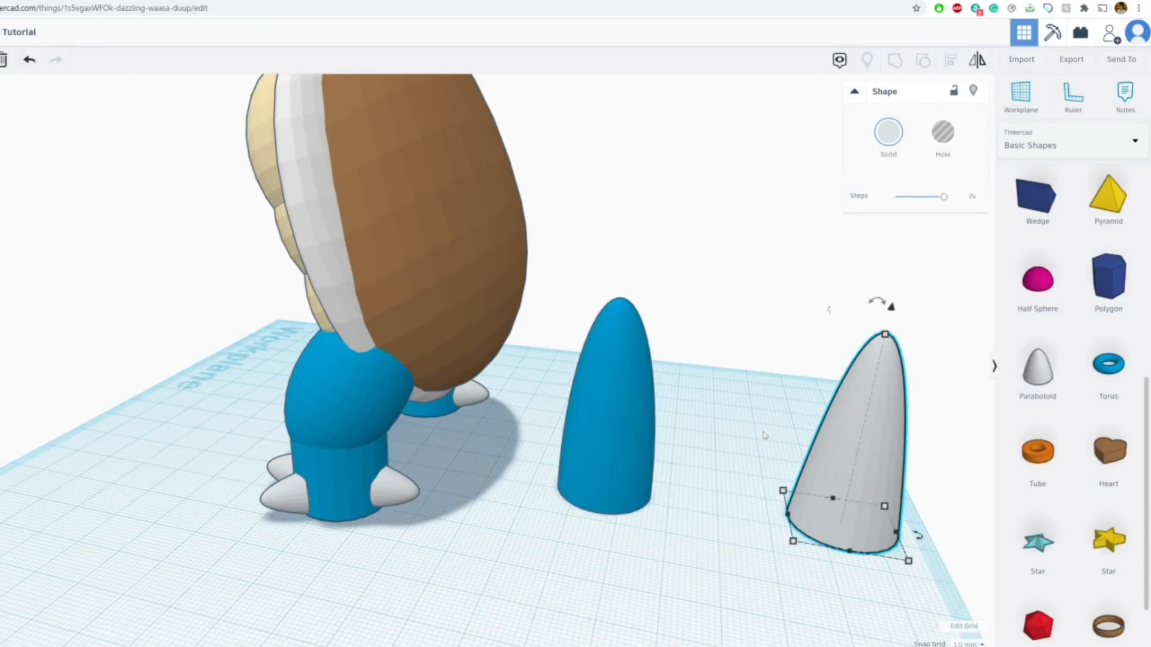
left_click(642, 411)
left_click_drag(863, 414, 858, 413)
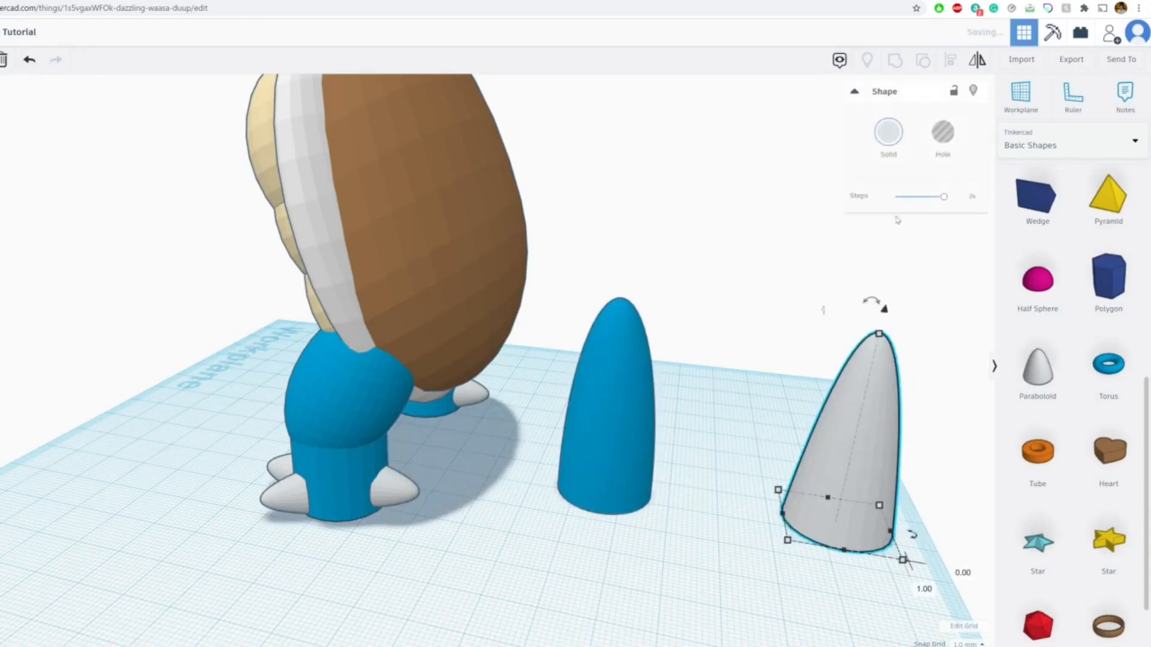
left_click(890, 132)
left_click(978, 237)
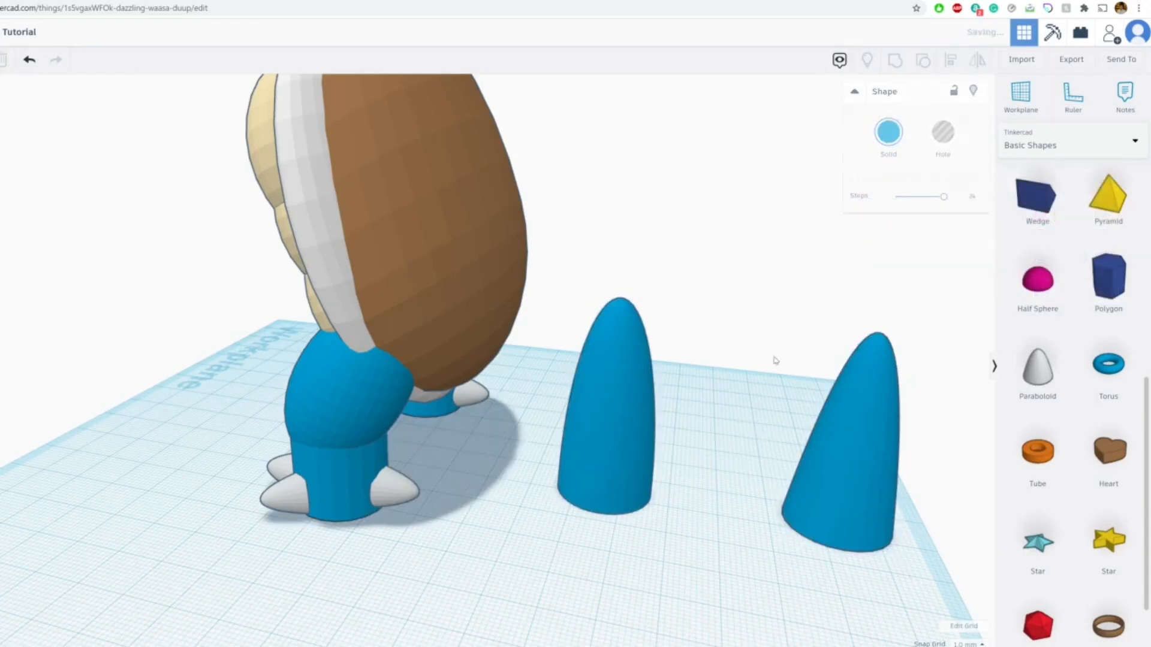
Move the blue paraboloid behind the shell, tilt it tip-down as a tail, and shift the half sphere clear of it.
left_click(648, 396)
left_click_drag(869, 375, 524, 353)
left_click_drag(532, 281, 624, 482)
right_click_drag(568, 399, 504, 403)
left_click_drag(625, 406, 761, 375)
right_click_drag(761, 375, 483, 398)
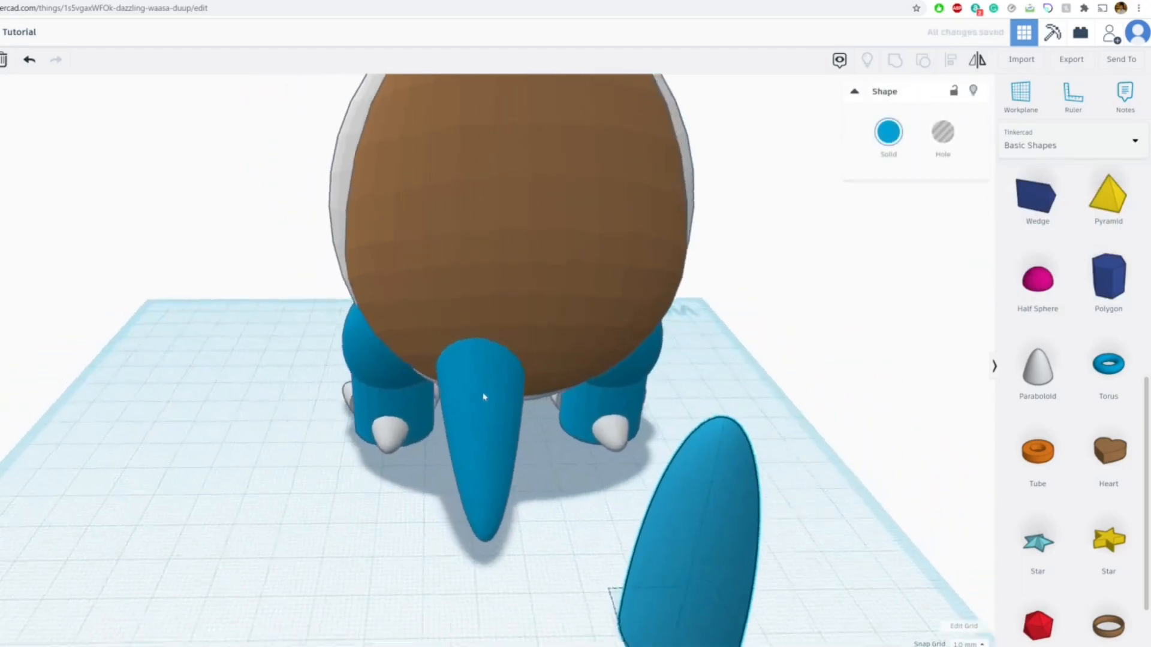
Bring the blue half sphere beside the tail, try it tilted for comparison, and delete it.
left_click_drag(593, 570, 539, 423)
right_click_drag(539, 423, 410, 358)
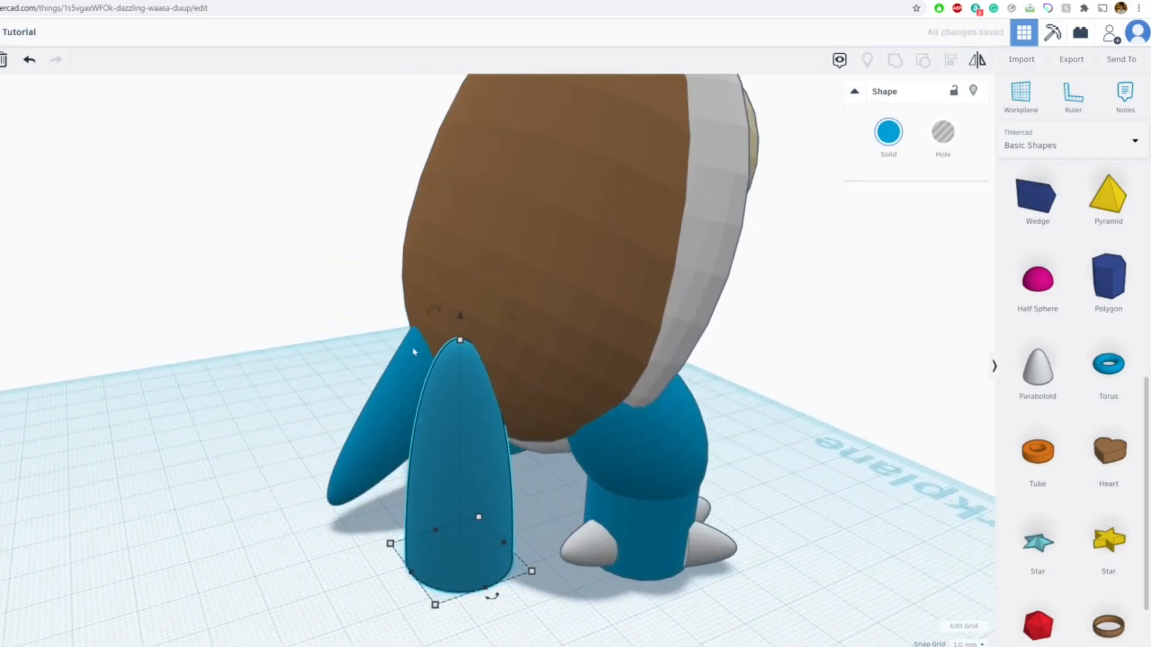
left_click_drag(432, 318, 390, 498)
right_click_drag(405, 496, 430, 417)
left_click_drag(542, 442, 799, 455)
left_click(453, 445)
key("Delete")
Reposition the tail so its wide end tucks into the lower back of the shell, centred between the legs.
scroll(473, 405, "up", 1)
scroll(473, 405, "up", 3)
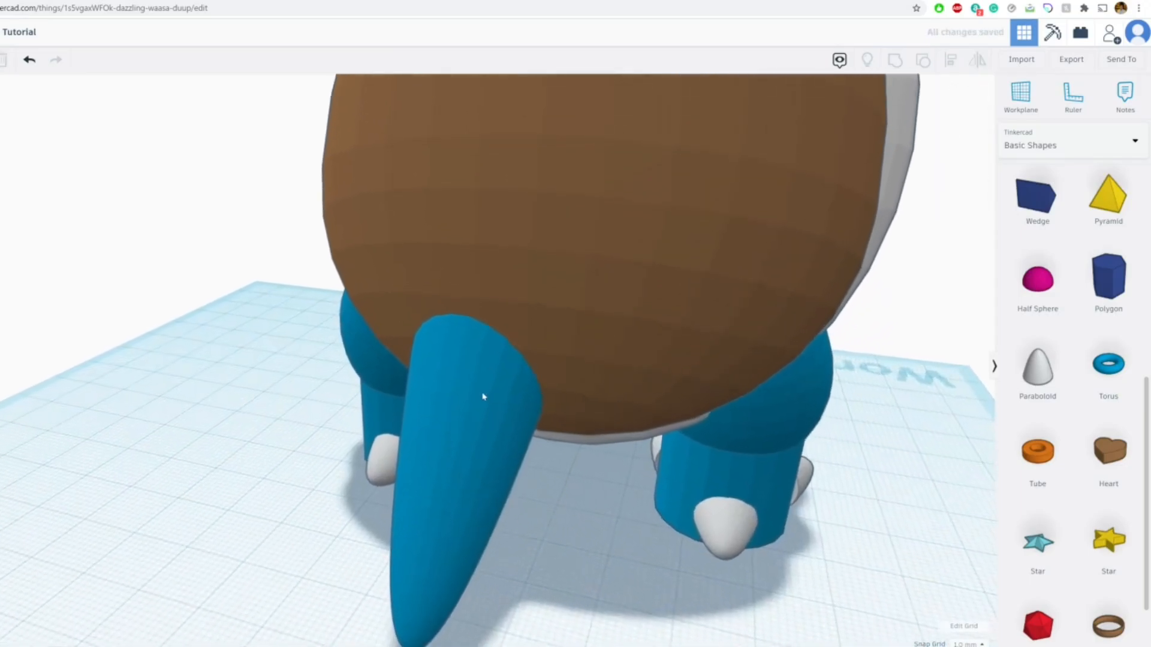
left_click(444, 349)
left_click_drag(401, 282, 431, 393)
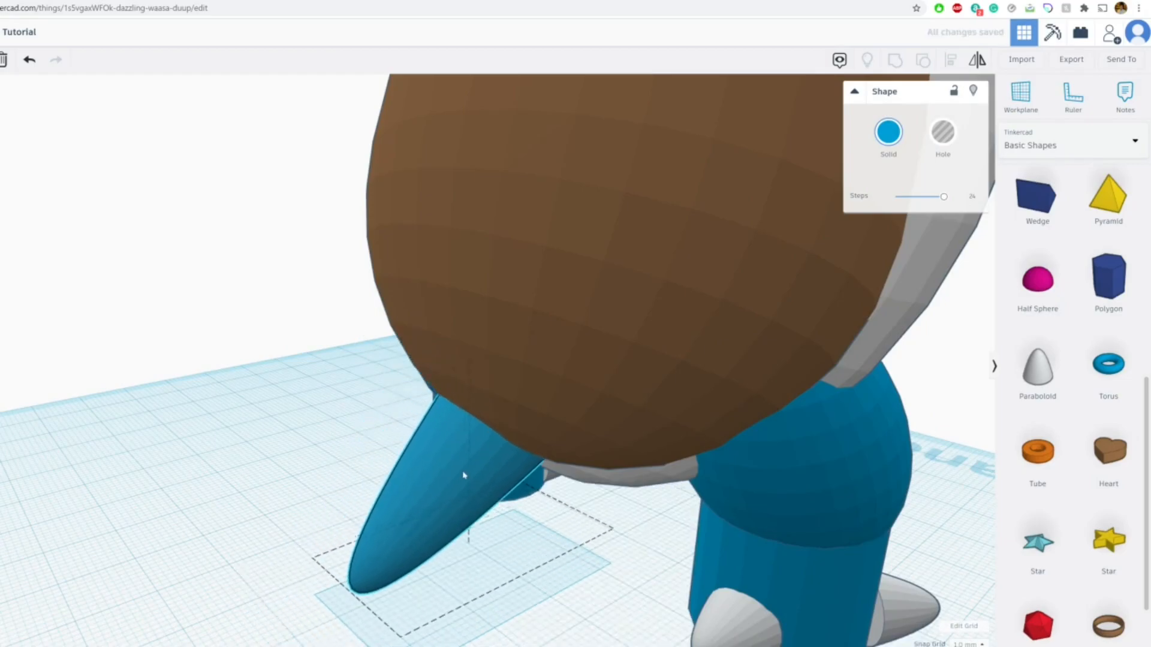
left_click_drag(463, 475, 517, 481)
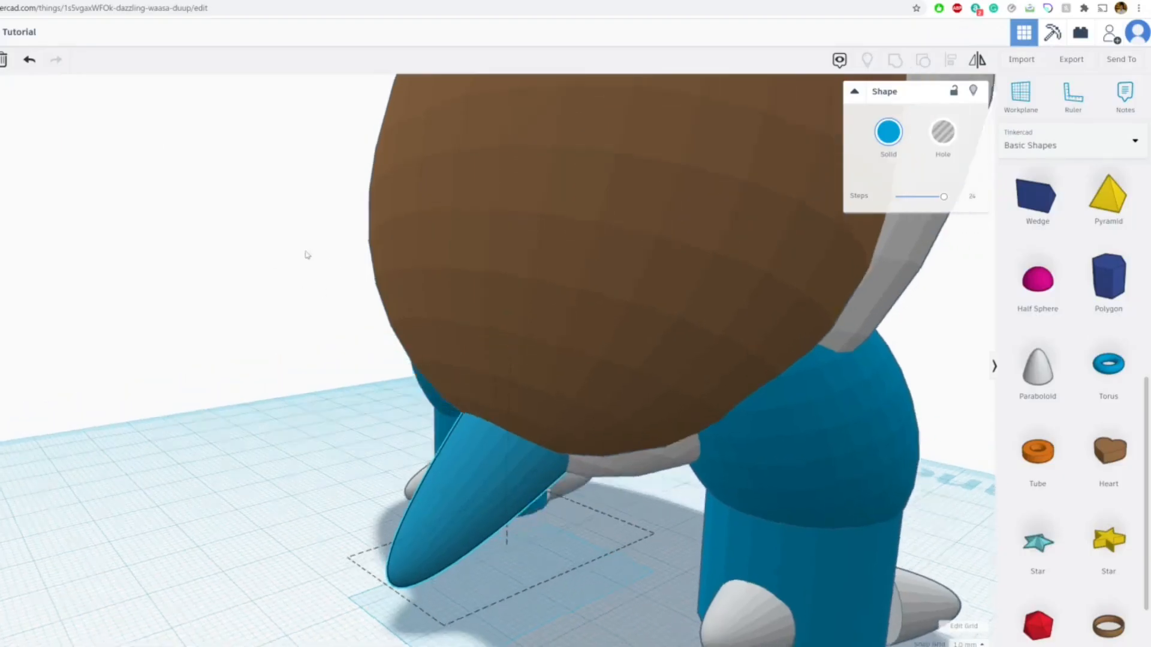
right_click_drag(304, 252, 485, 446)
left_click_drag(476, 448, 419, 505)
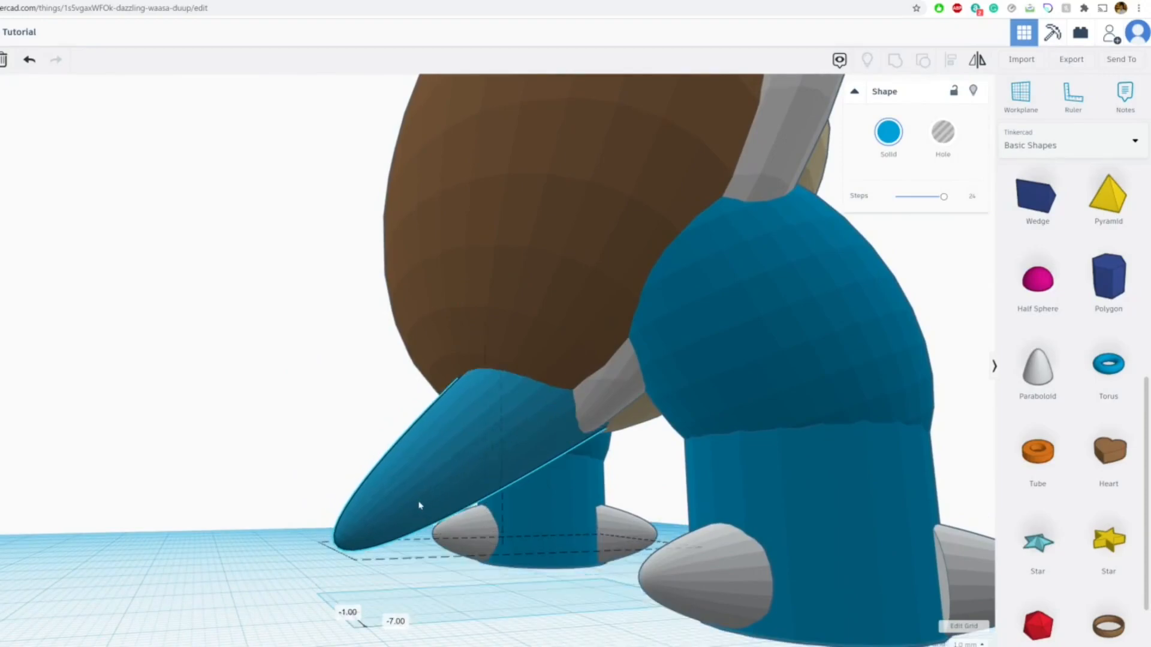
right_click_drag(420, 505, 579, 517)
left_click_drag(578, 518, 572, 514)
left_click(624, 524)
Shrink the outer front claw on the model's left foot to 11 by 8 mm.
right_click_drag(624, 523, 432, 524)
scroll(380, 418, "down", 2)
right_click_drag(380, 419, 390, 501)
scroll(329, 515, "up", 3)
middle_click_drag(293, 527, 438, 456)
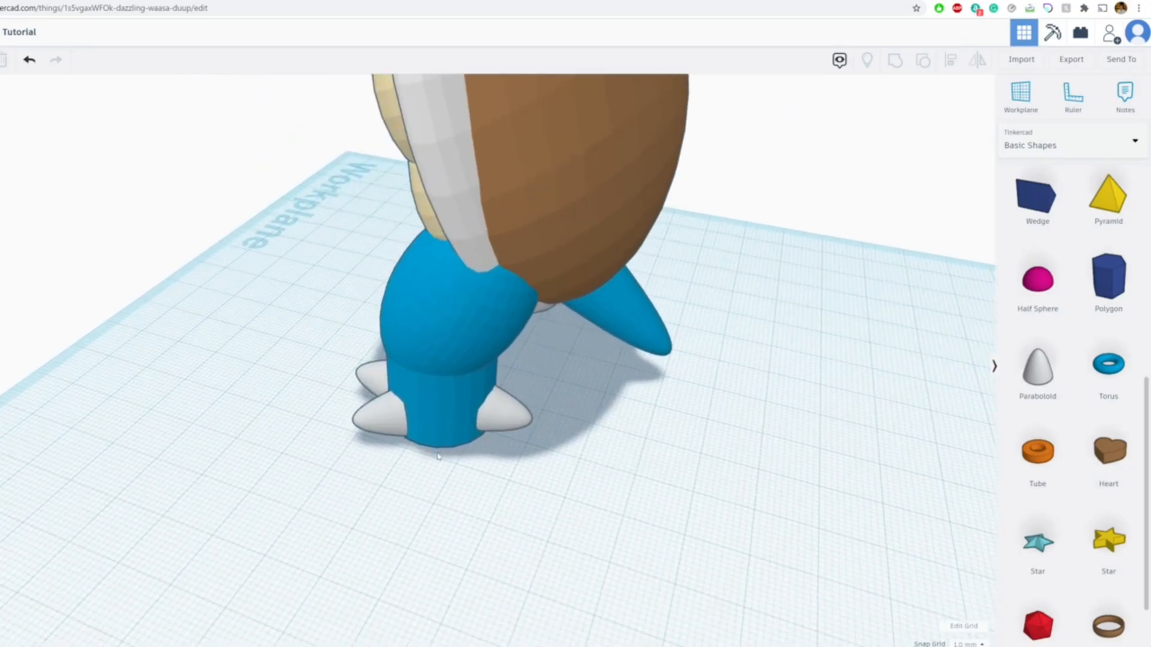
left_click(439, 441)
scroll(671, 294, "up", 2)
right_click_drag(672, 294, 698, 272)
right_click_drag(572, 401, 537, 498)
left_click(480, 492)
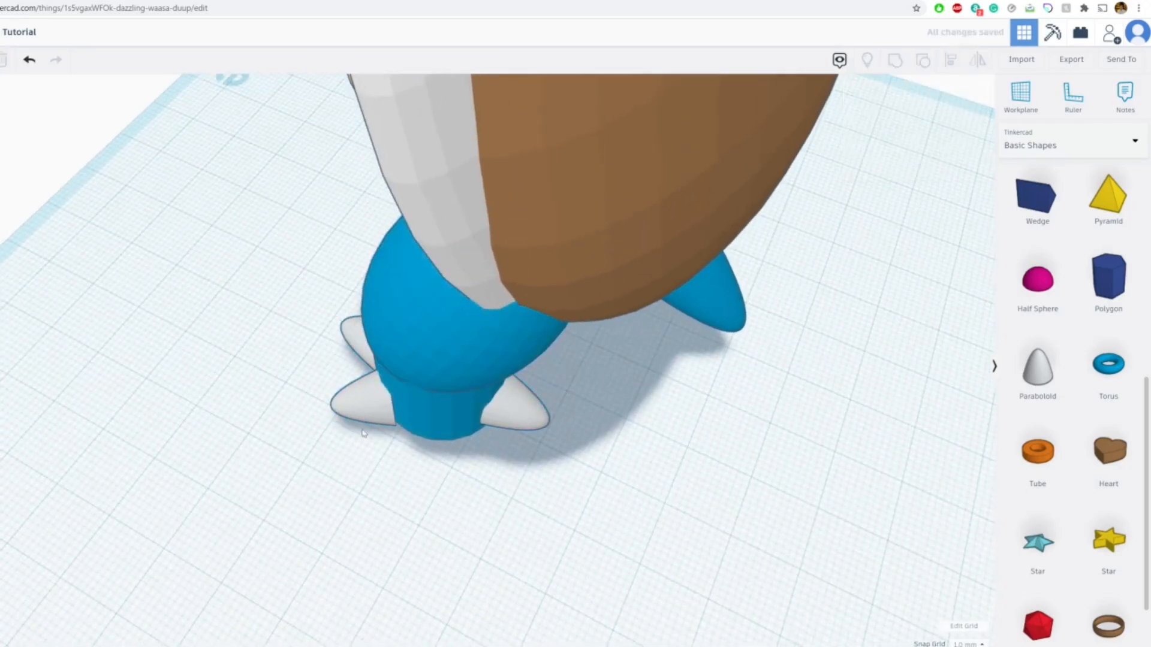
left_click_drag(407, 426, 423, 428)
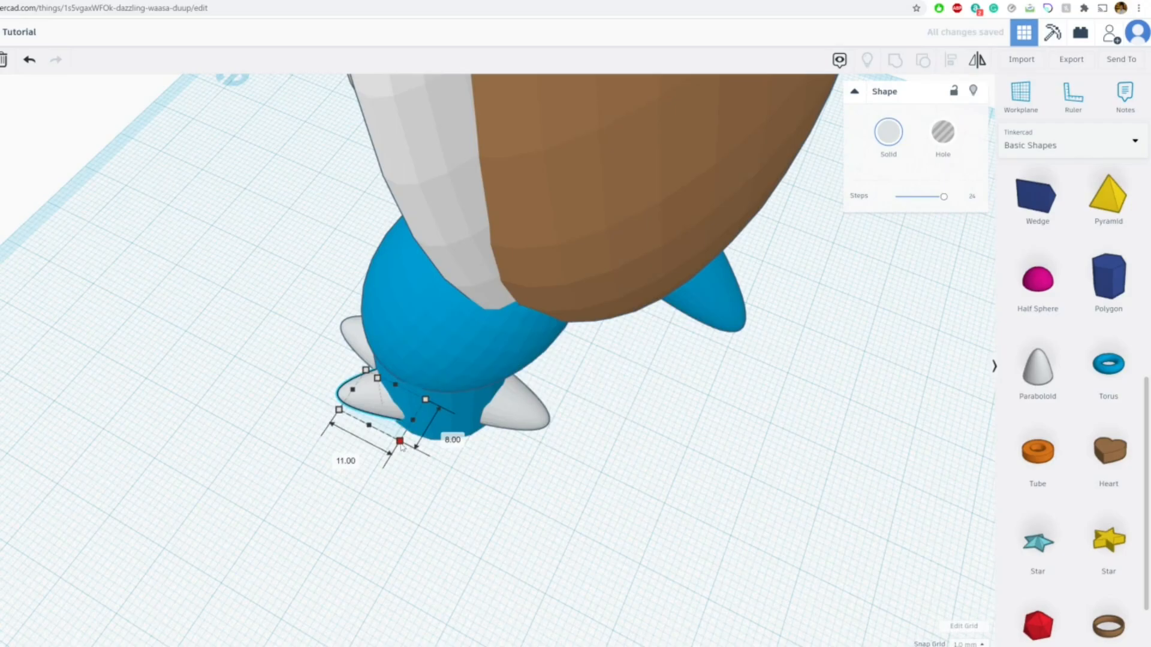
left_click(447, 484)
Compare both feet from the front and resize the inner claw on the model's left foot to 8 by 13 mm.
right_click_drag(447, 484, 821, 420)
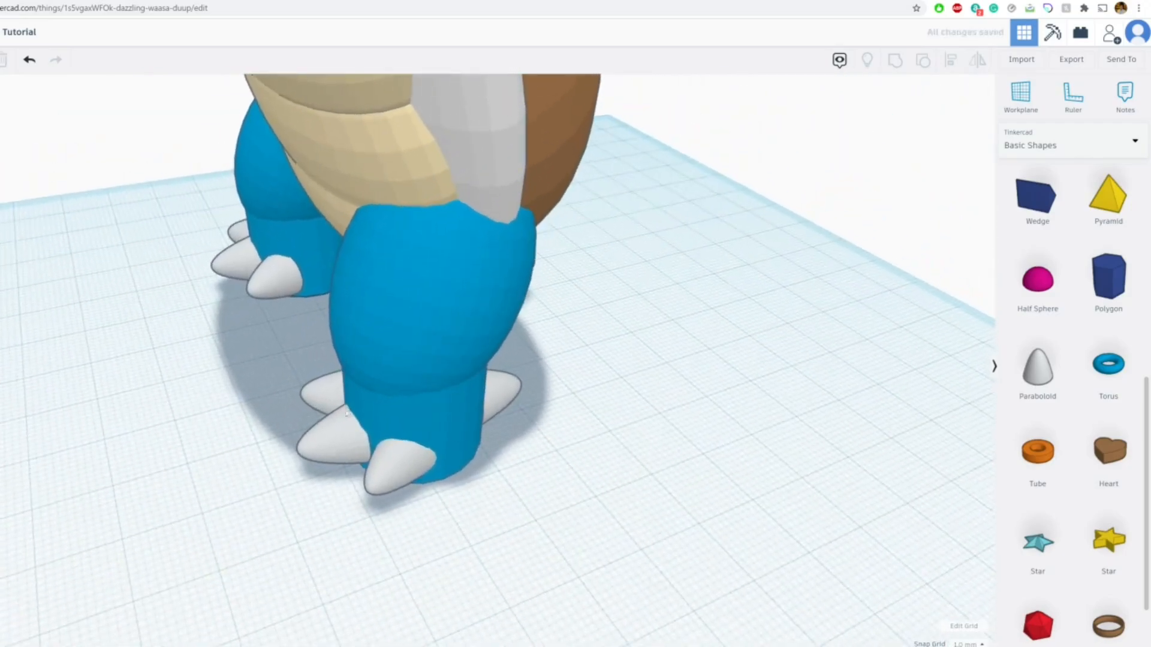
right_click_drag(72, 492, 176, 475)
middle_click_drag(176, 474, 316, 470)
right_click_drag(316, 470, 208, 498)
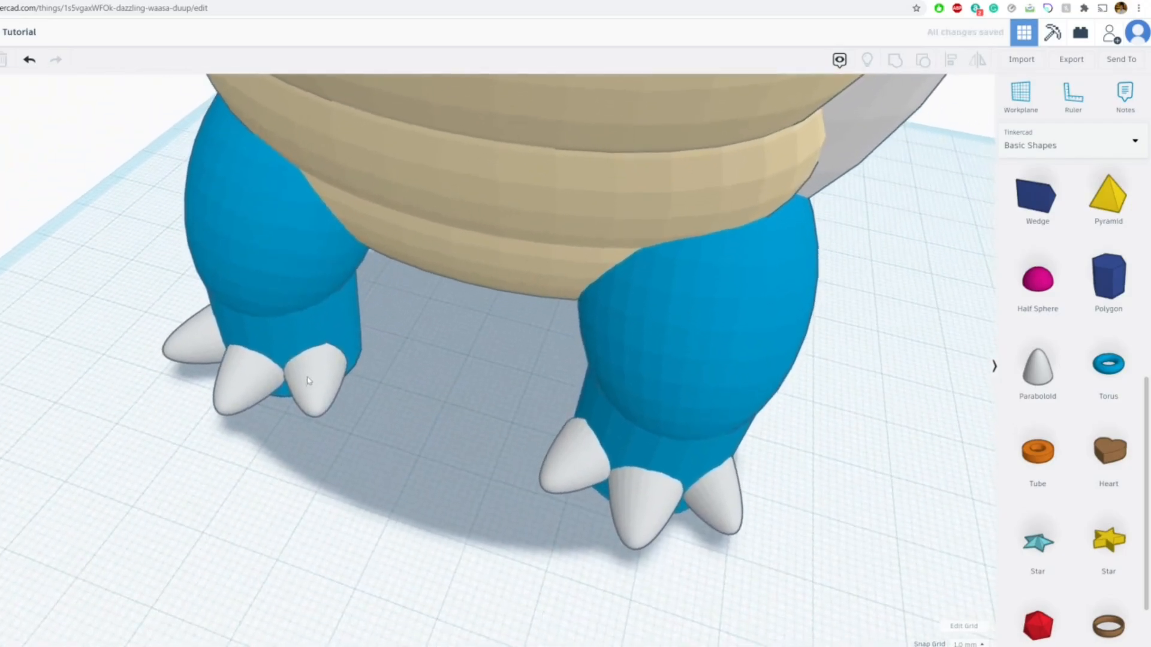
left_click(310, 379)
right_click_drag(310, 378, 391, 404)
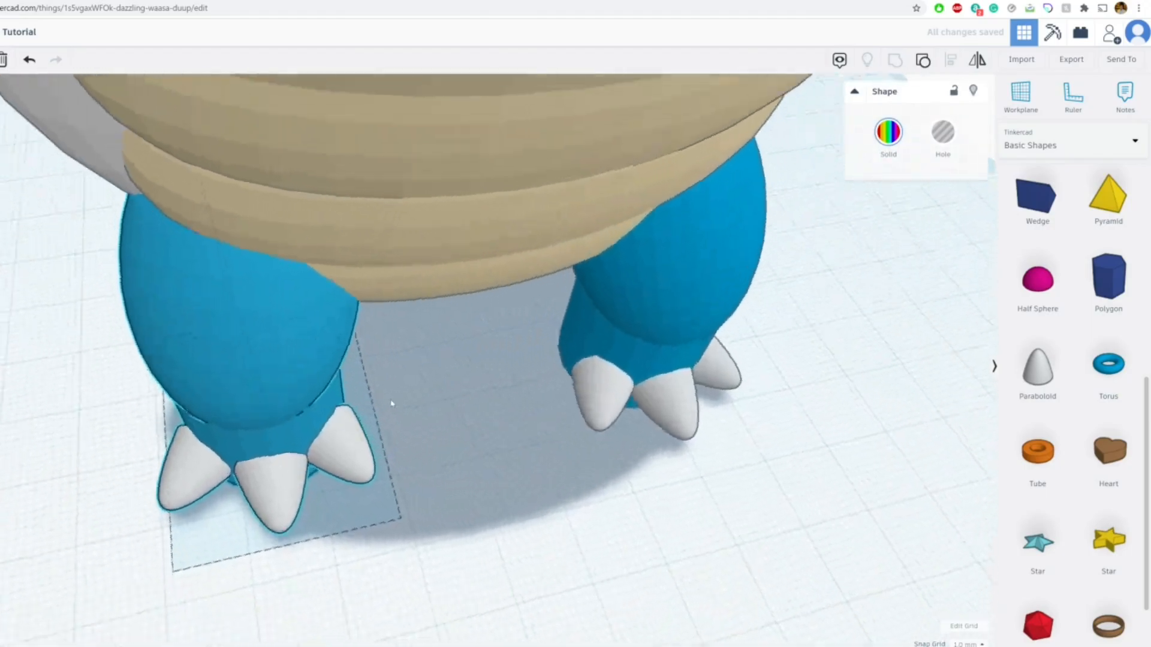
right_click_drag(521, 426, 384, 403)
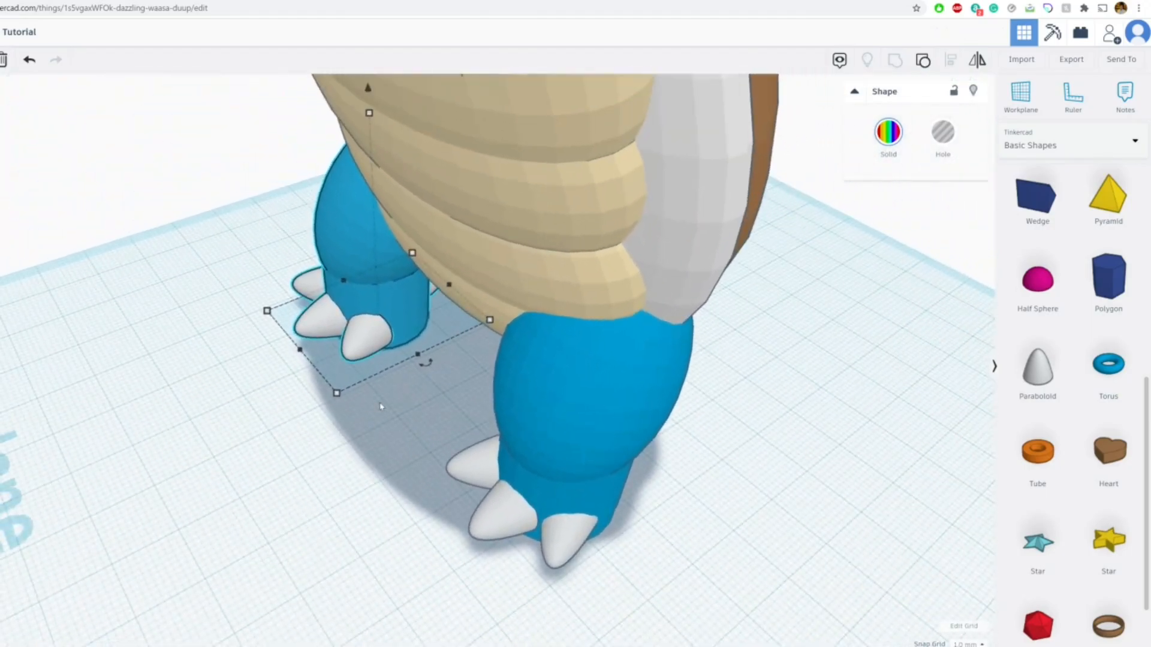
left_click(390, 405)
left_click(542, 452)
right_click_drag(542, 452, 575, 408)
left_click(577, 408)
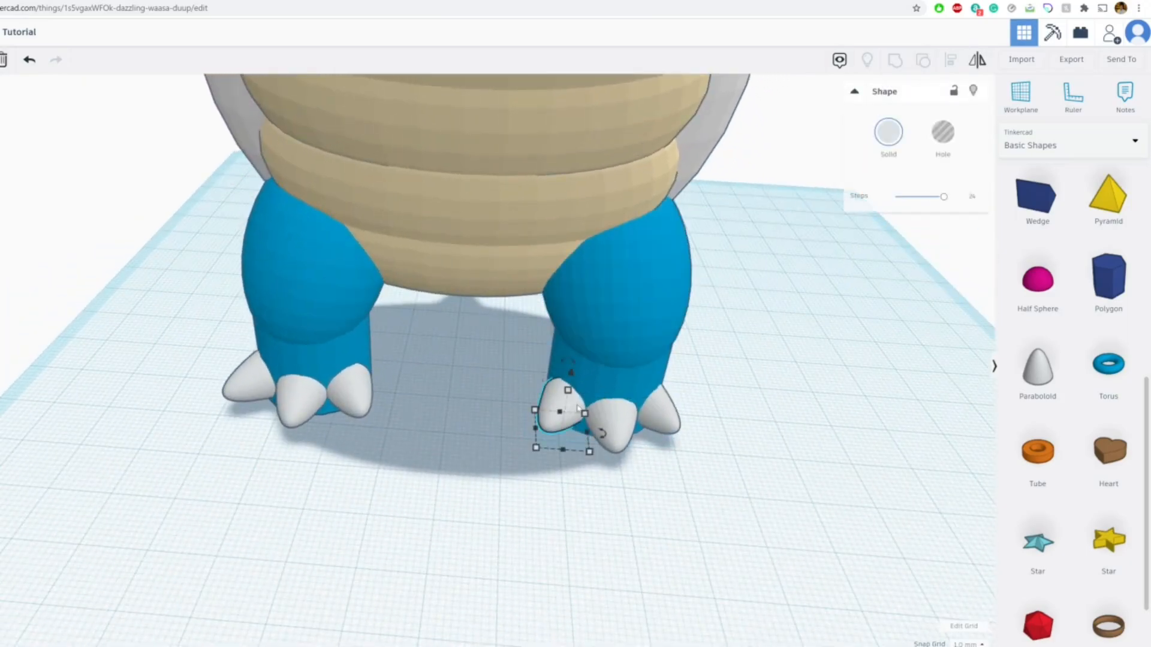
left_click_drag(585, 413, 587, 407)
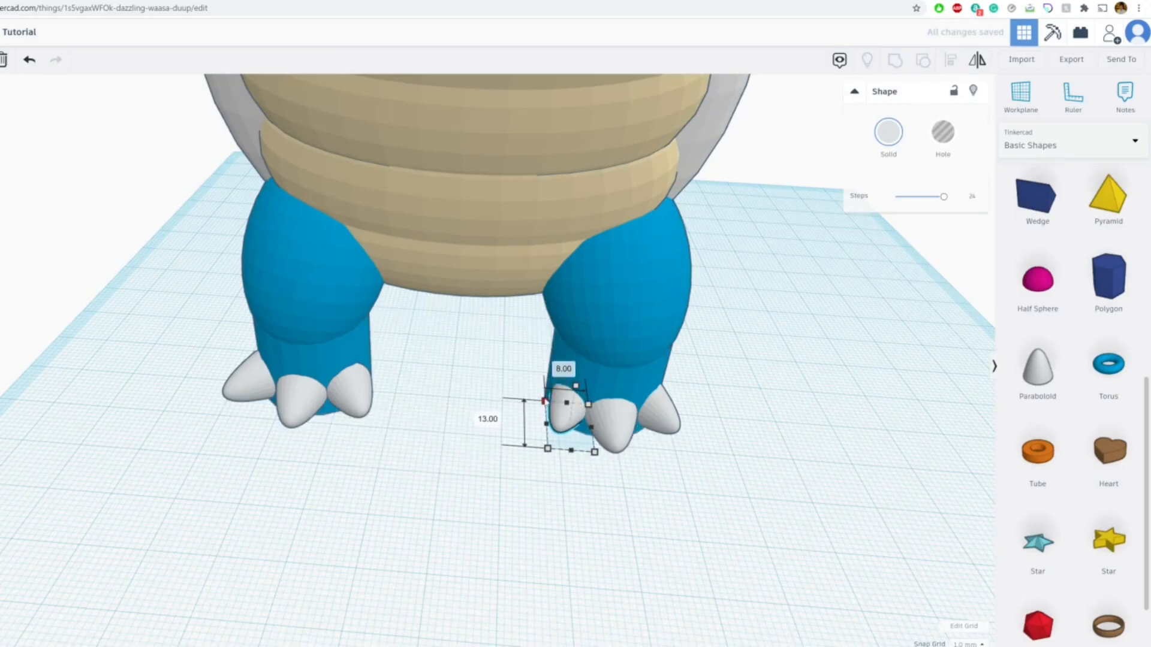
left_click(452, 398)
Ungroup the model's right leg and resize the inner claw of its foot to 8 by 12 mm.
right_click_drag(452, 398, 341, 389)
left_click(341, 388)
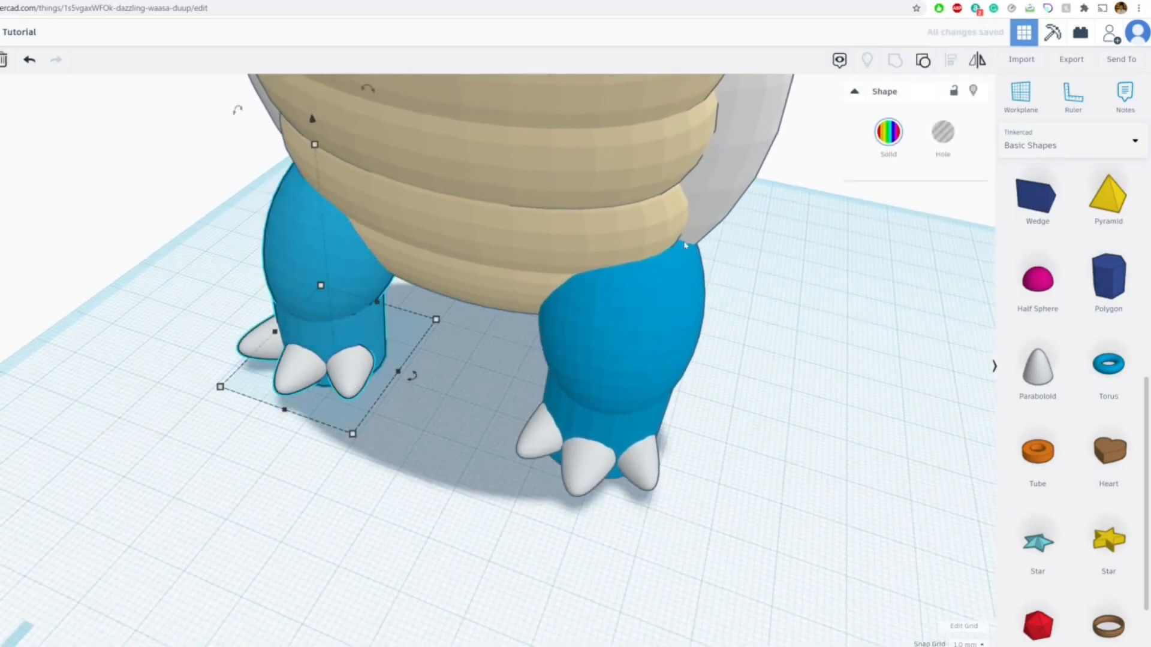
left_click(508, 354)
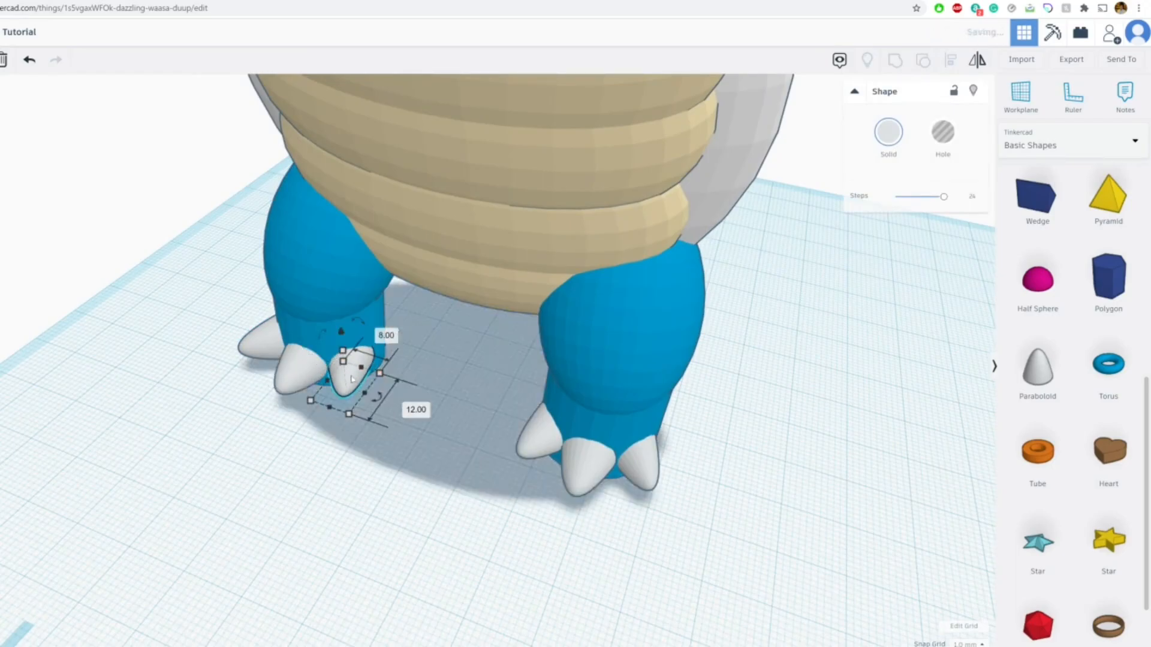
Shrink the outer claw on the model's right foot to 8 by 10 mm.
right_click_drag(345, 368, 522, 375)
left_click(263, 450)
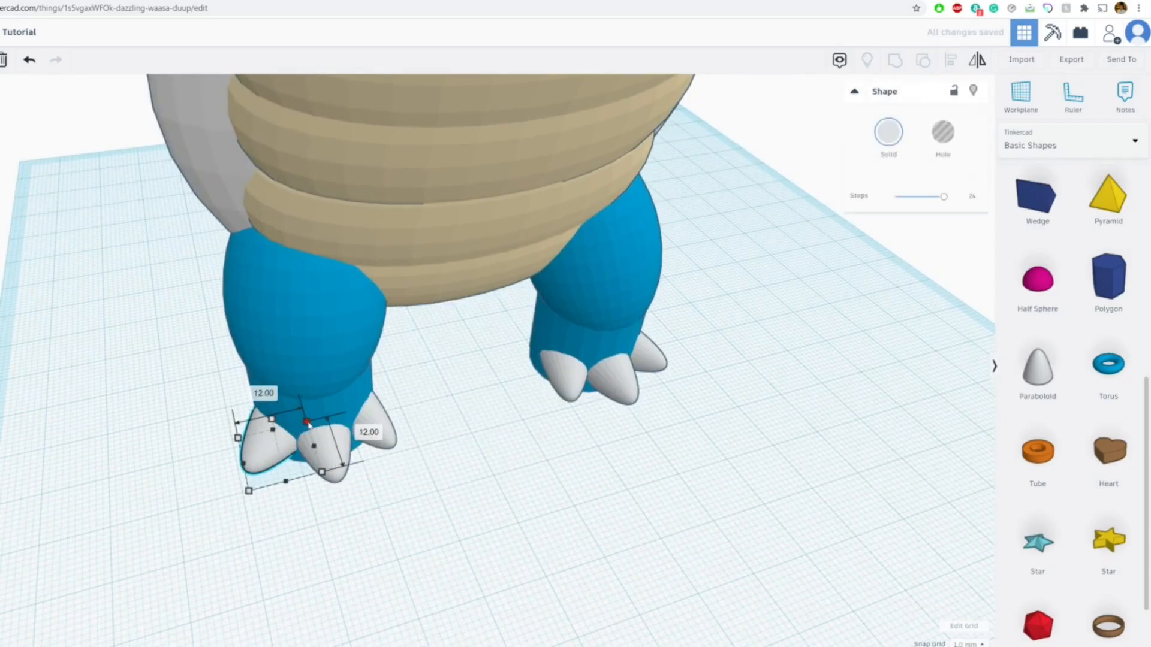
left_click_drag(301, 424, 304, 473)
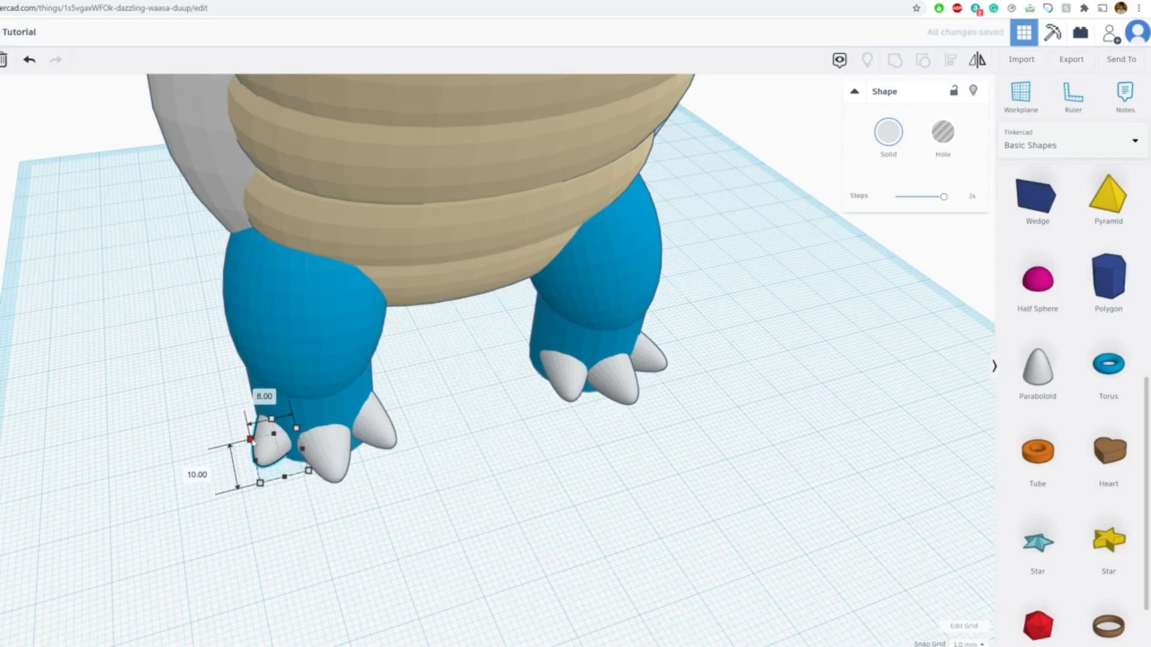
left_click(226, 443)
Examine the whole model from the front and side, and check the reference picture for the parts still missing.
right_click_drag(226, 442, 93, 408)
middle_click_drag(441, 323, 407, 508)
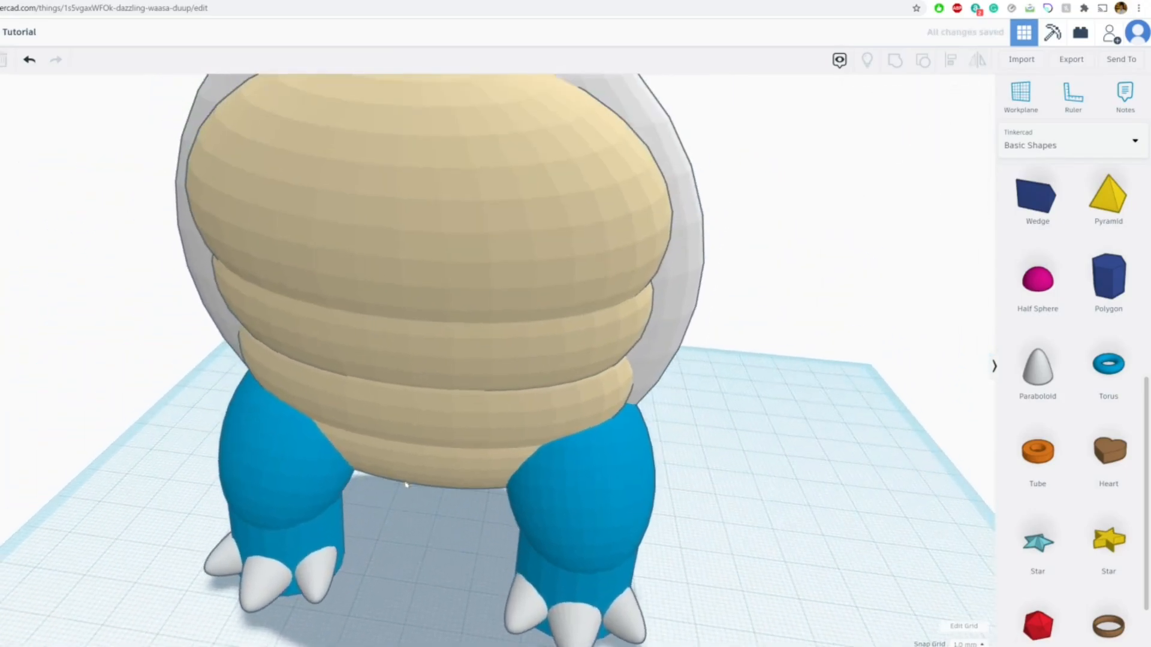
scroll(423, 305, "down", 2)
right_click_drag(659, 384, 516, 407)
scroll(514, 414, "down", 2)
middle_click_drag(516, 408, 499, 435)
right_click_drag(501, 436, 550, 390)
scroll(549, 390, "down", 2)
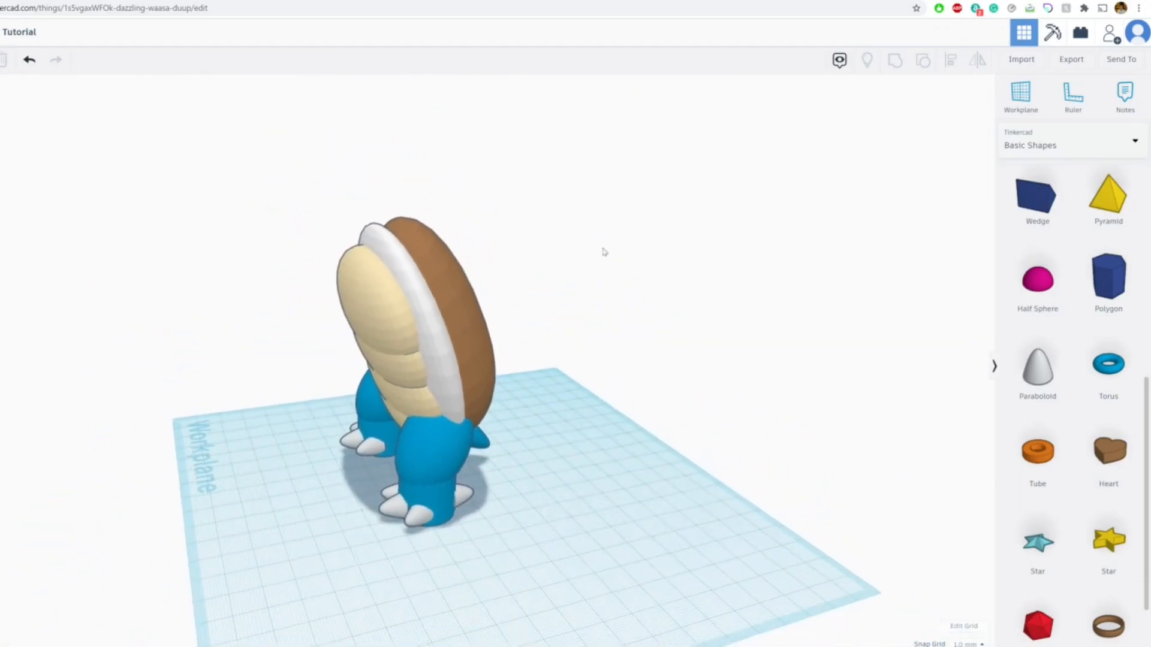
key("ctrl+Tab")
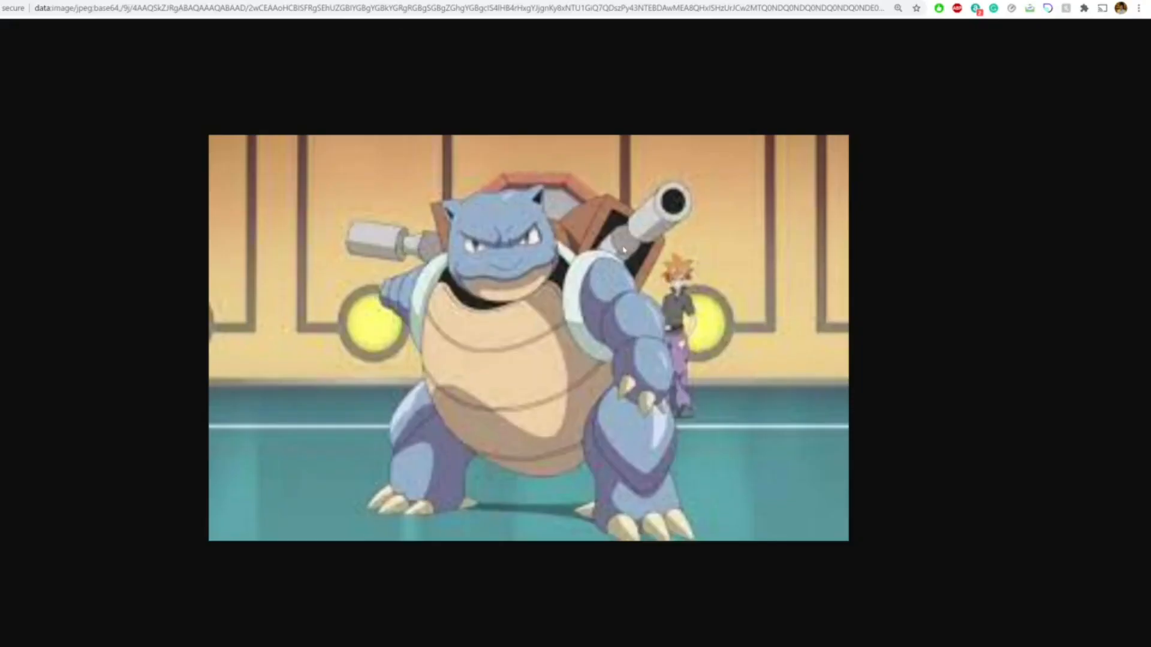
key("ctrl+Tab")
Add a Polygon with 6 sides on the open workplane beside the model.
left_click_drag(1101, 286, 572, 473)
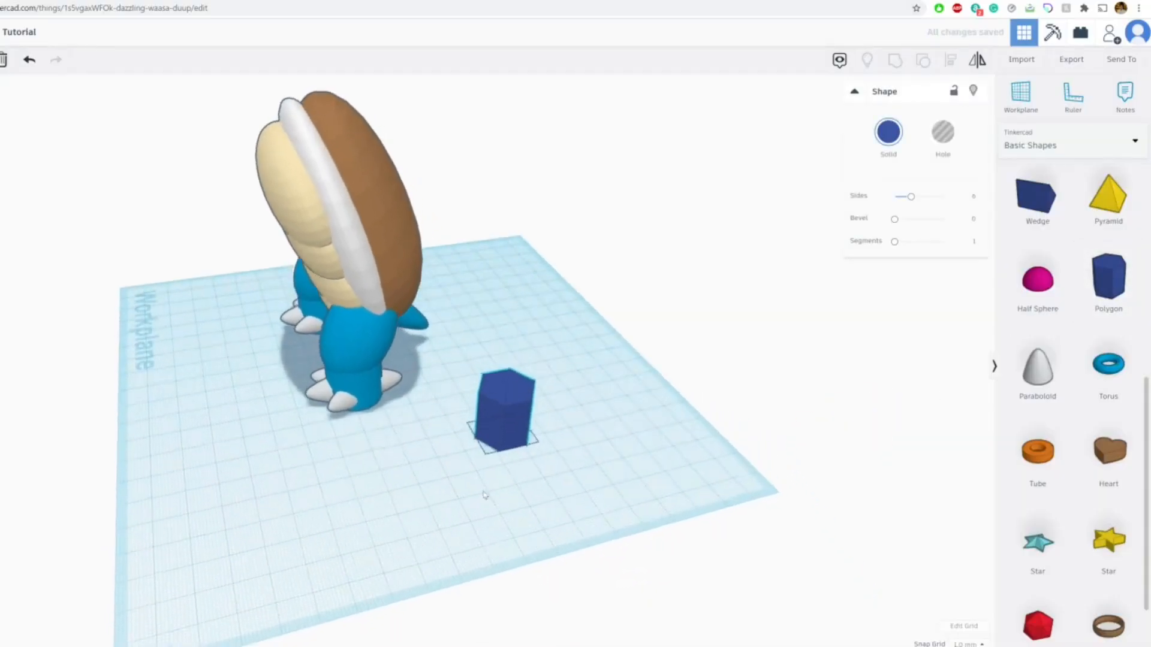
scroll(488, 493, "up", 5)
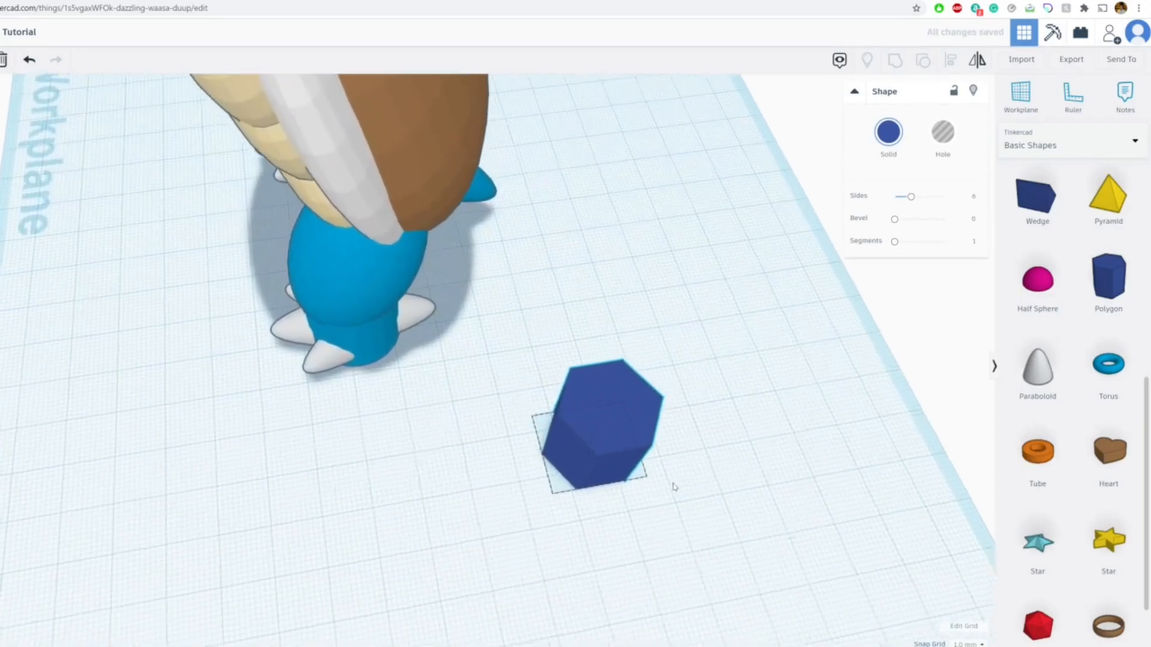
right_click_drag(675, 486, 372, 414)
middle_click_drag(514, 411, 449, 397)
scroll(449, 392, "up", 2)
left_click(610, 429)
left_click_drag(490, 442, 567, 419)
mouse_move(905, 201)
left_mouse_down()
mouse_move(921, 200)
mouse_move(894, 200)
mouse_move(910, 200)
left_mouse_up()
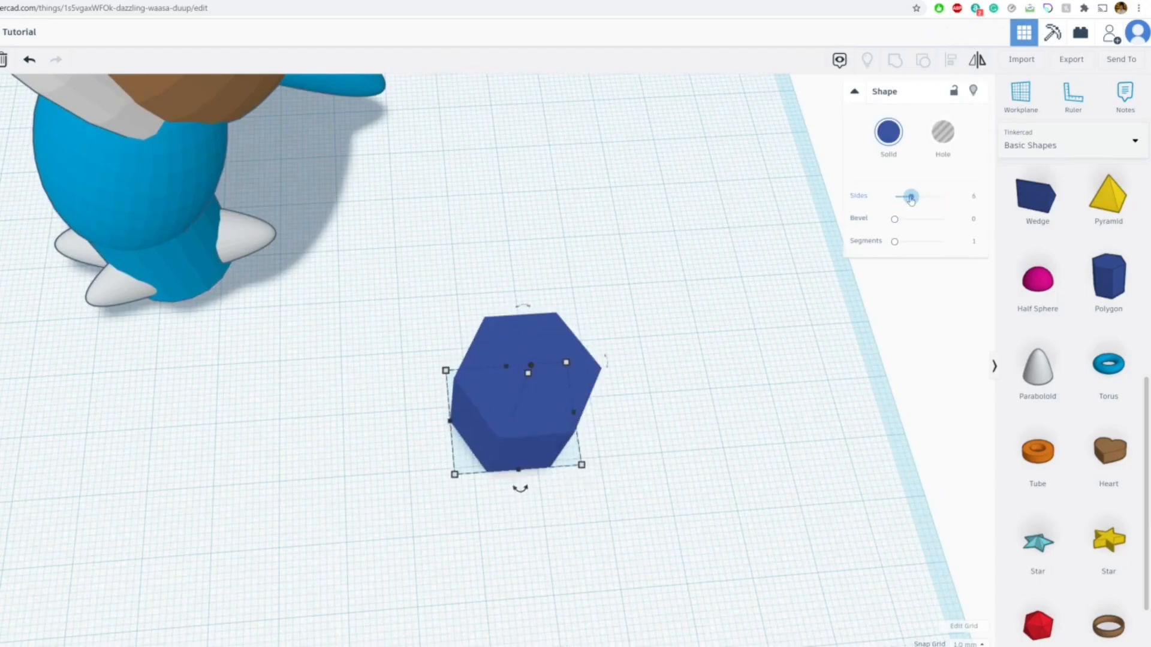
Colour the hexagonal polygon brown and lower its height slightly.
middle_click_drag(614, 491, 552, 452)
scroll(552, 451, "up", 3)
right_click_drag(552, 432, 552, 465)
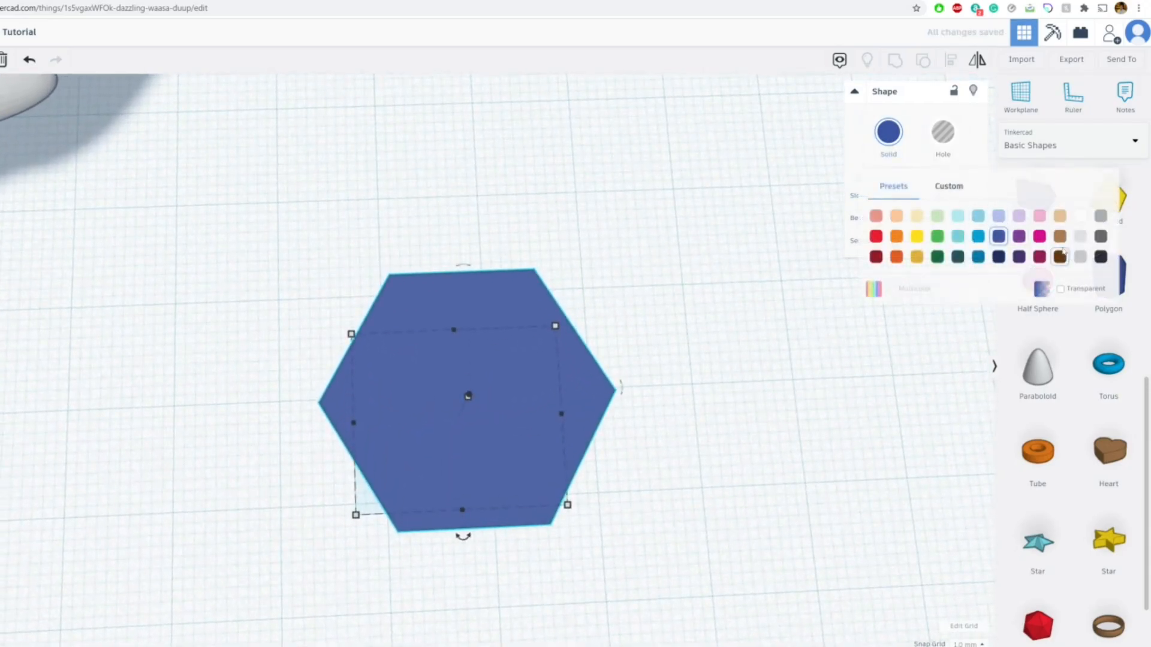
left_click(1056, 240)
right_click_drag(719, 432, 511, 209)
left_click_drag(467, 168, 468, 201)
left_click(937, 318)
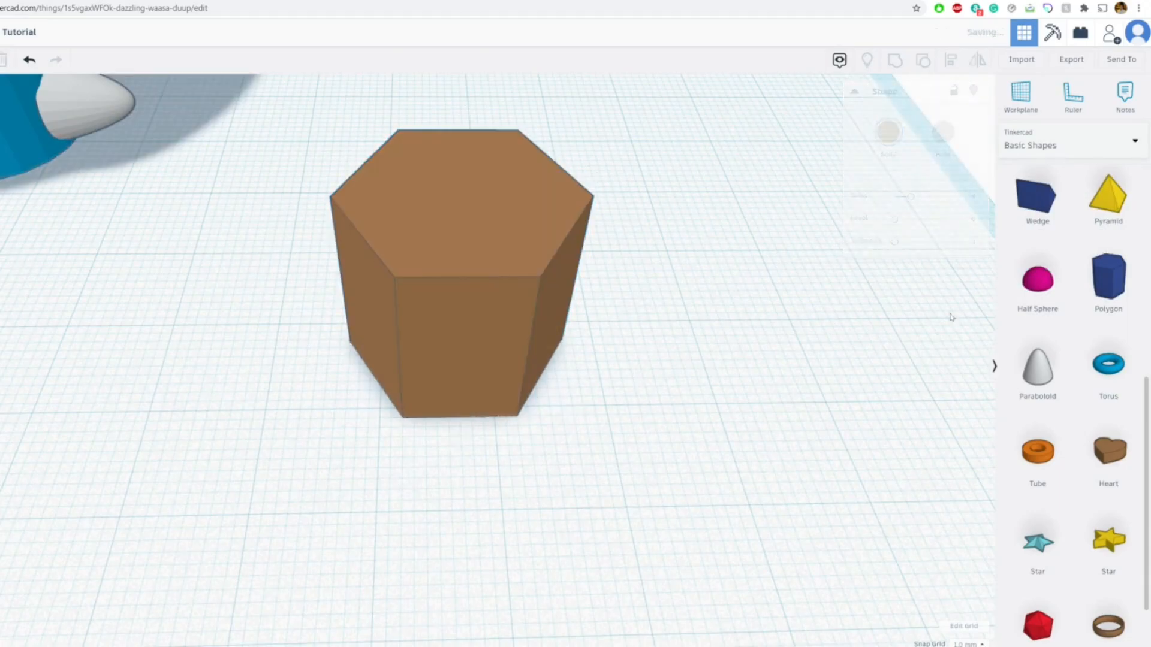
Add a Cylinder to the workplane beside the brown hexagonal polygon.
scroll(1040, 421, "up", 7)
scroll(1077, 303, "down", 1)
left_click_drag(1105, 291, 640, 304)
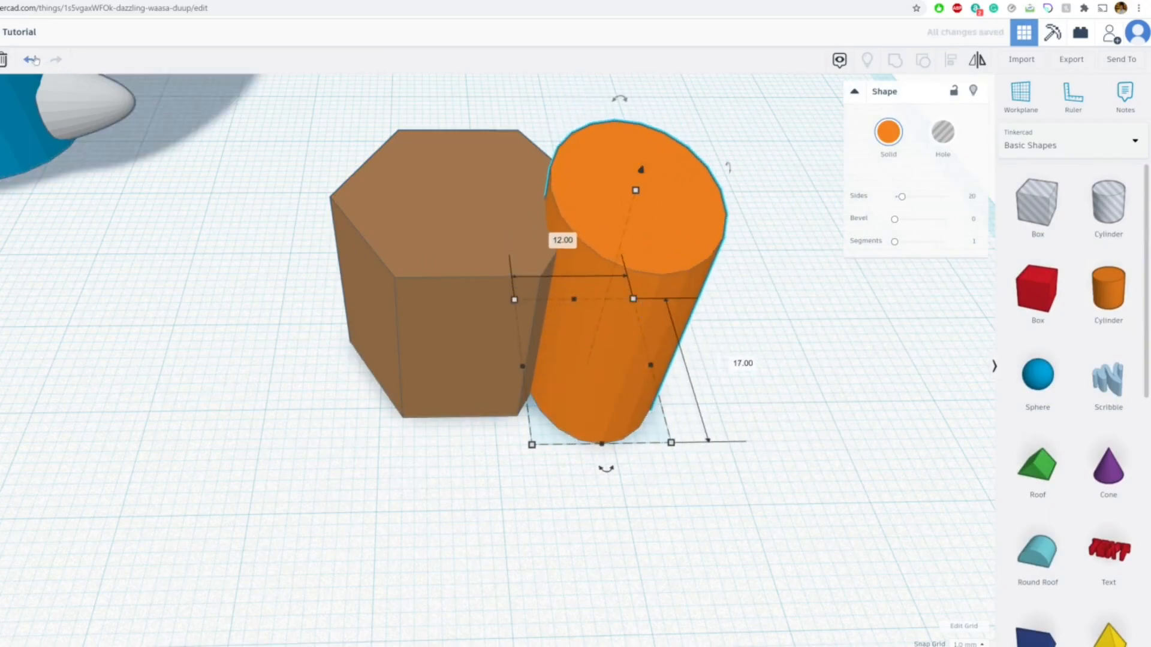
left_click(31, 60)
right_click_drag(636, 423, 595, 367)
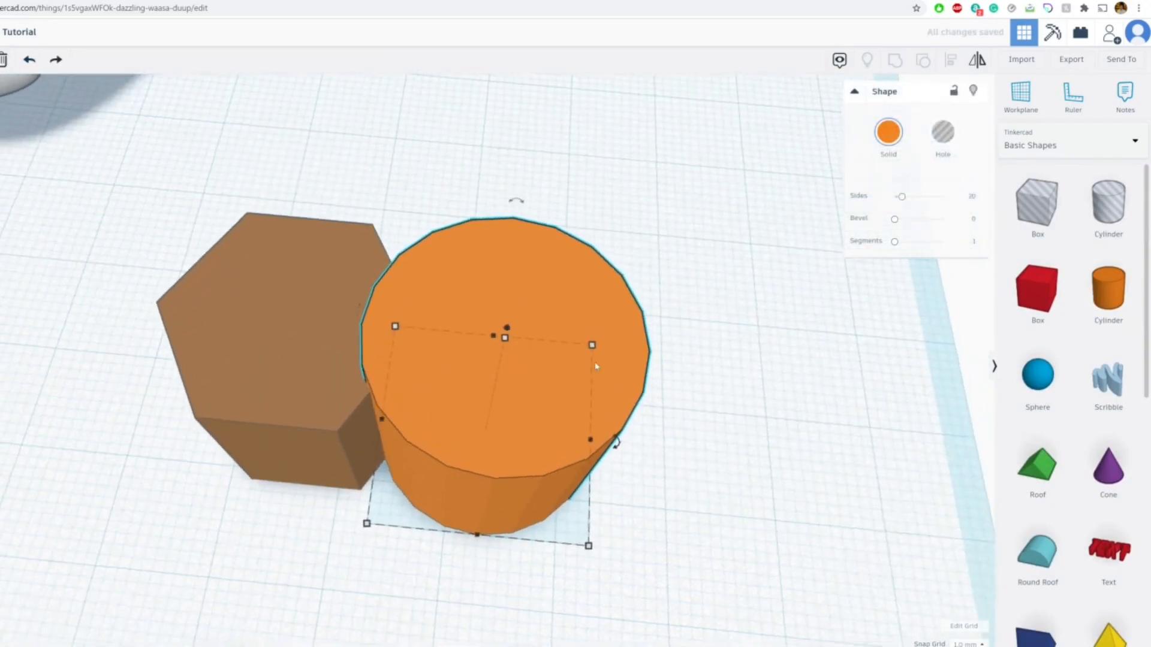
Shrink the cylinder evenly and move it to the middle of the brown hexagon so a rim shows all around.
left_click_drag(596, 343, 267, 267)
right_click_drag(267, 268, 346, 501)
left_click_drag(345, 501, 358, 486)
mouse_move(362, 486)
right_mouse_down()
mouse_move(351, 452)
mouse_move(367, 468)
right_mouse_up()
left_click_drag(398, 347, 380, 386)
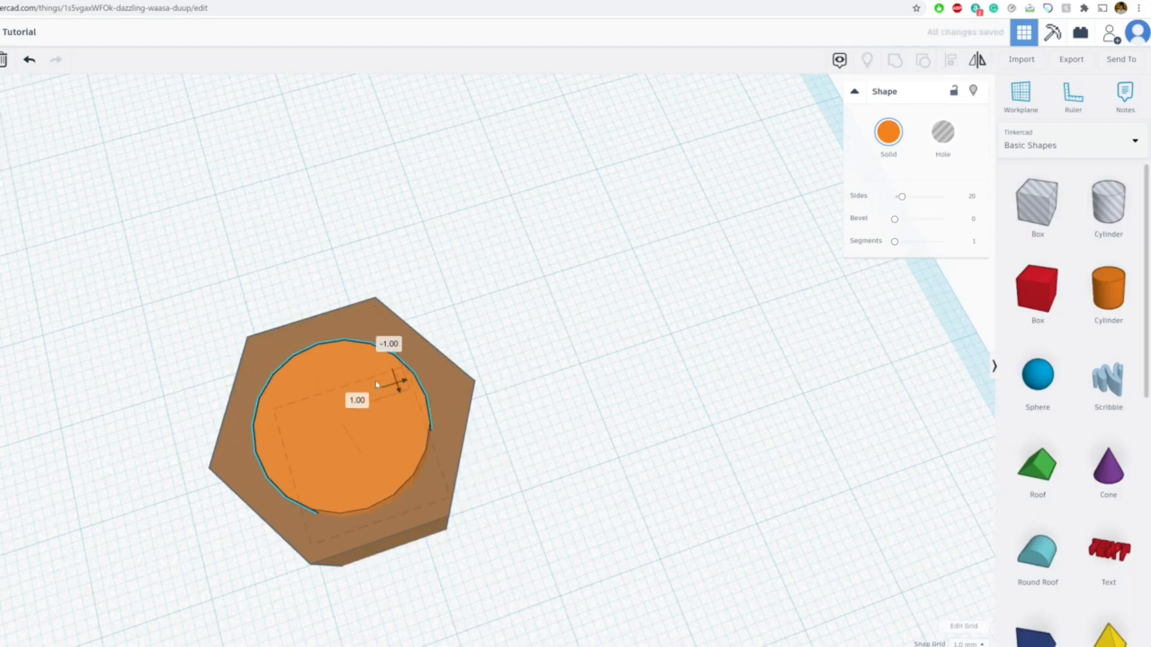
Nudge the brown hexagon slightly so it sits centred around the cylinder.
middle_click_drag(619, 348, 759, 326)
right_click_drag(758, 326, 772, 300)
right_click_drag(719, 375, 561, 411)
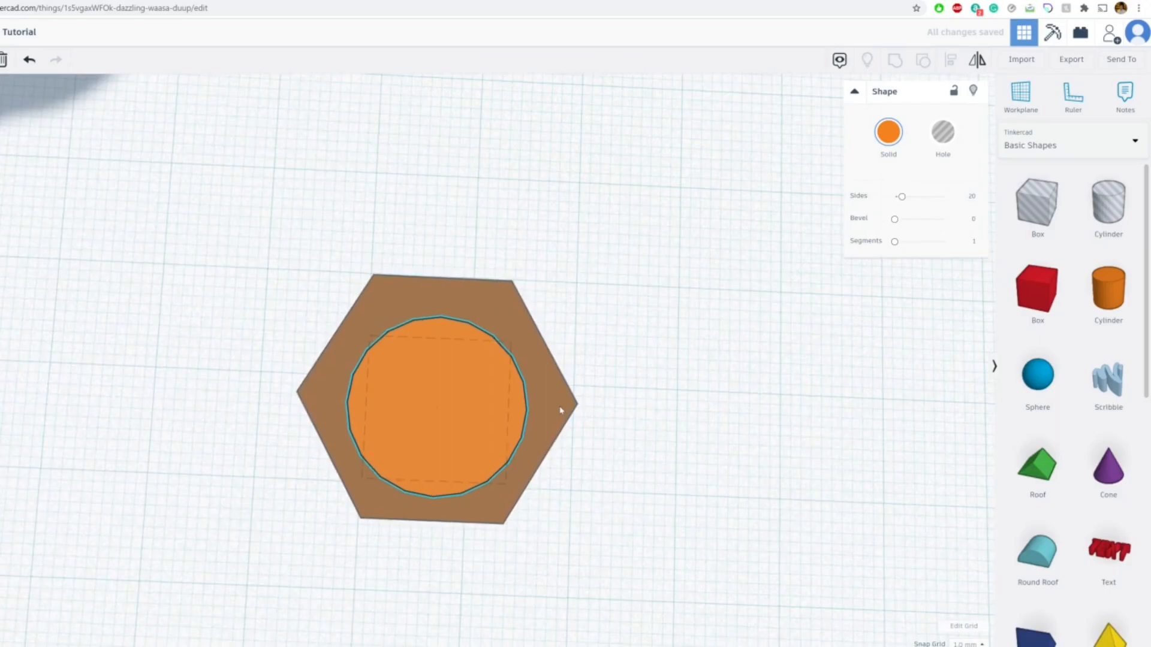
left_click(509, 324)
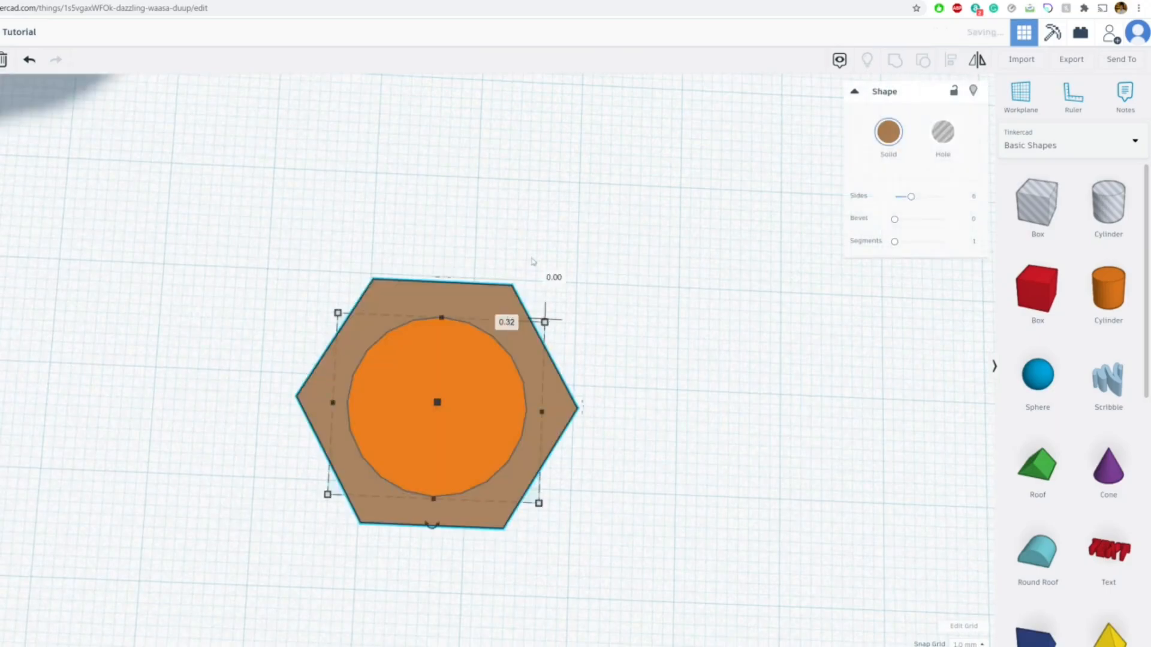
left_click(602, 270)
Set the cylinder's bevel to 1.54.
left_click(525, 392)
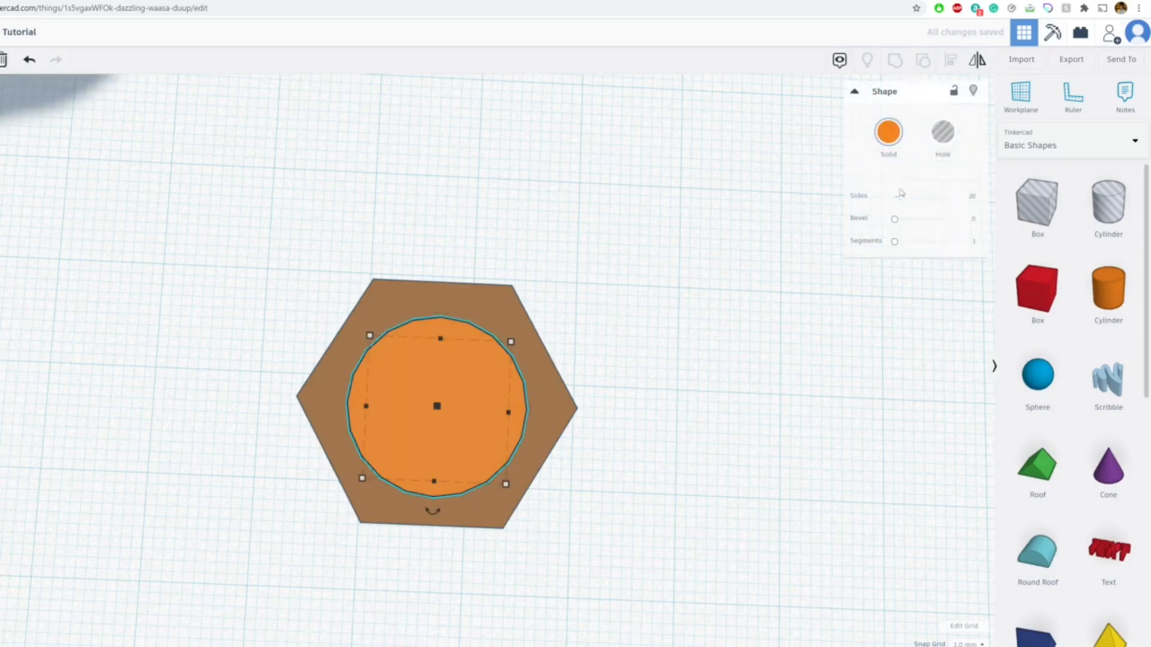
left_click_drag(899, 220, 897, 224)
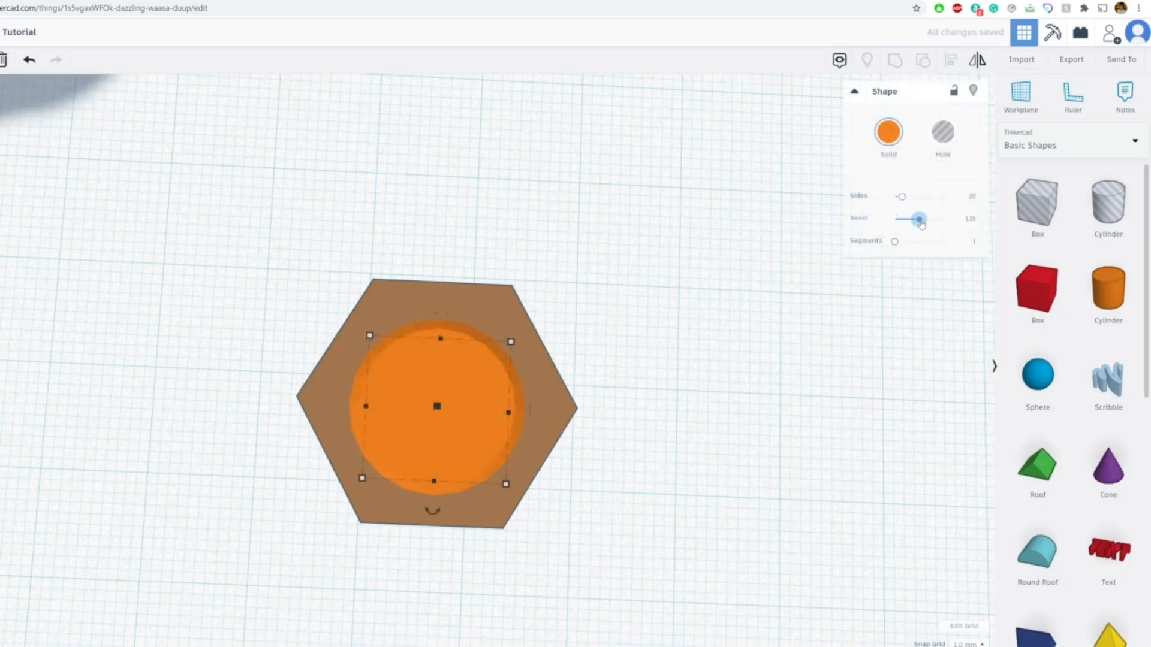
right_click_drag(705, 374, 698, 313)
middle_click_drag(573, 290, 633, 414)
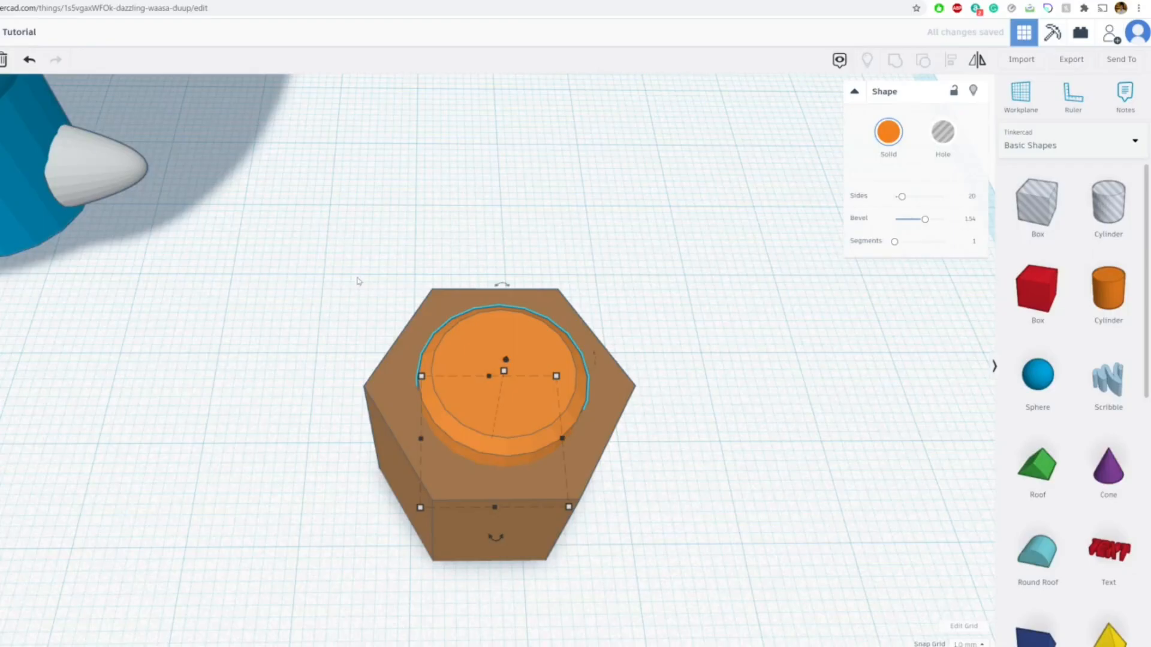
Colour the bevelled cylinder light grey and increase its height slightly.
right_click_drag(360, 280, 513, 195)
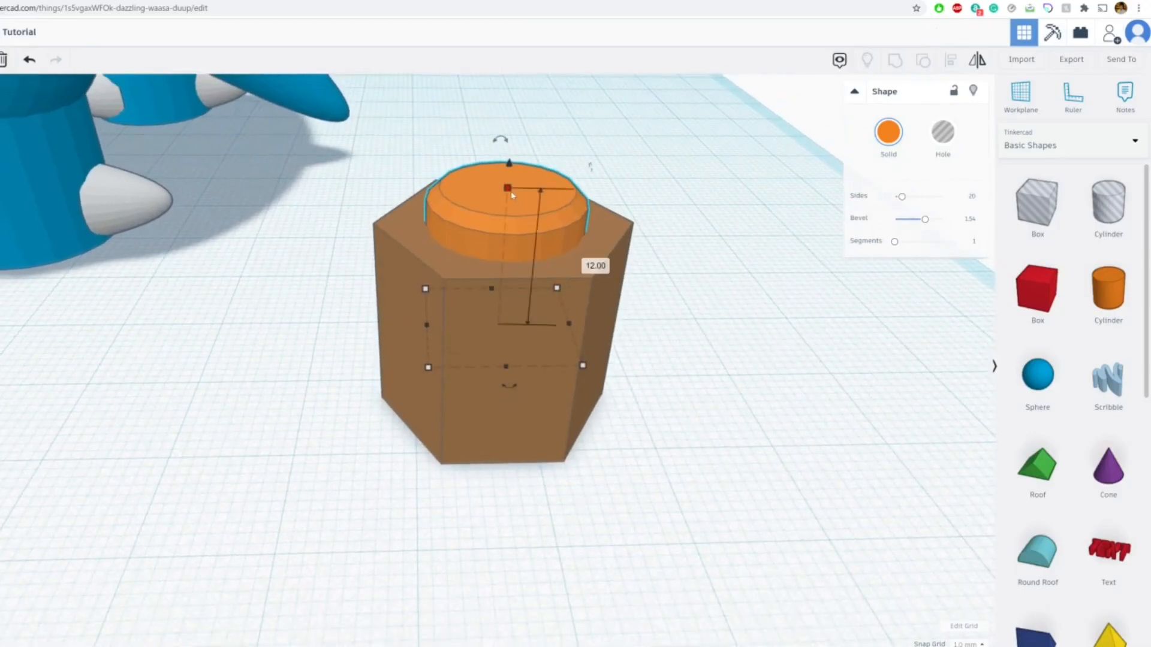
left_click(882, 157)
left_click(1079, 258)
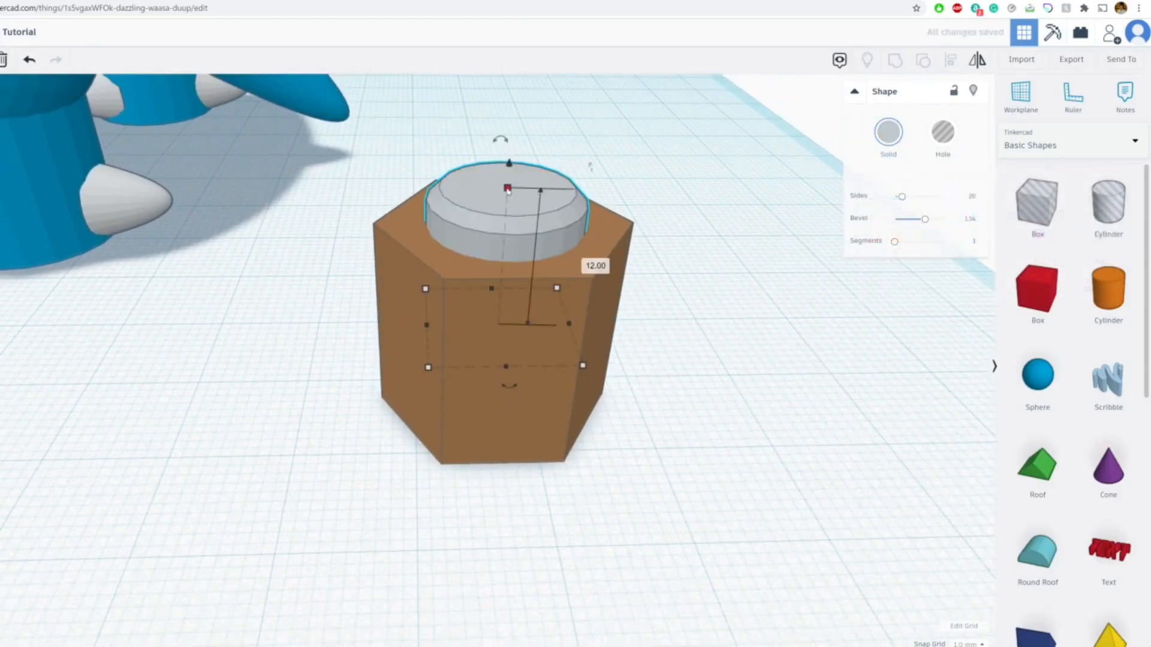
left_click_drag(507, 189, 508, 175)
left_click(652, 203)
left_click(512, 193)
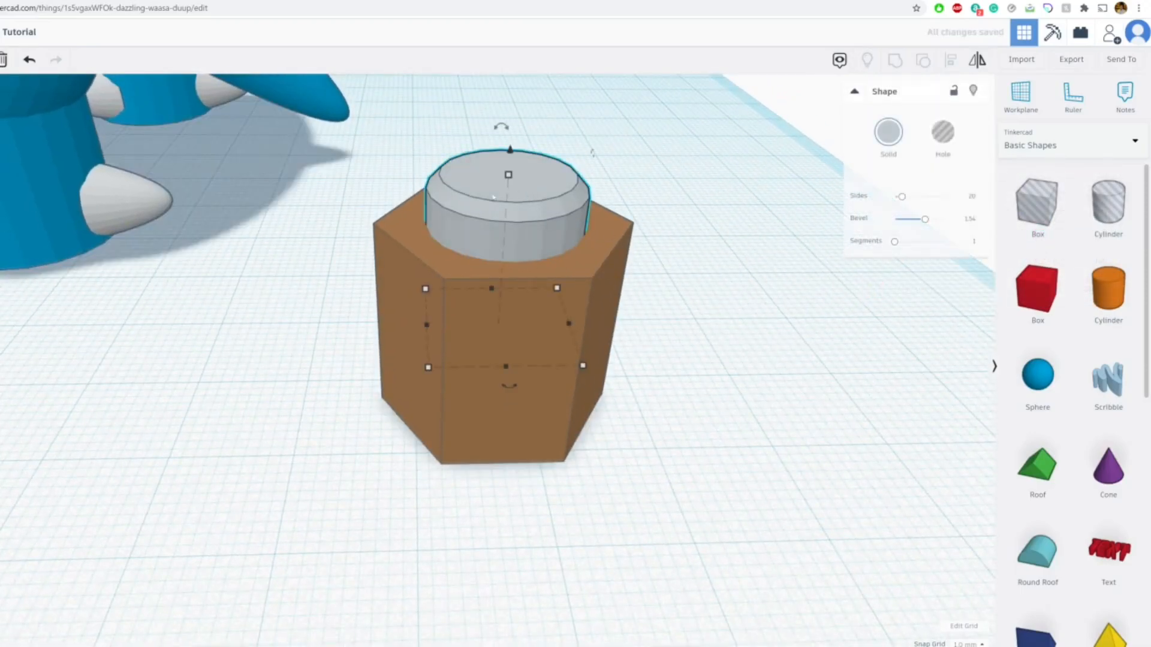
Duplicate the grey cylinder, raise the copy, shrink it to 8 by 8 mm and centre it on the lower one.
left_click(3, 59)
left_click_drag(512, 151, 514, 95)
right_click_drag(579, 186, 569, 322)
left_click_drag(569, 321, 502, 365)
mouse_move(476, 314)
left_mouse_down()
mouse_move(479, 250)
mouse_move(487, 312)
left_mouse_up()
mouse_move(647, 299)
right_mouse_down()
mouse_move(735, 372)
mouse_move(678, 336)
mouse_move(639, 291)
right_mouse_up()
left_click(639, 290)
left_click(497, 268)
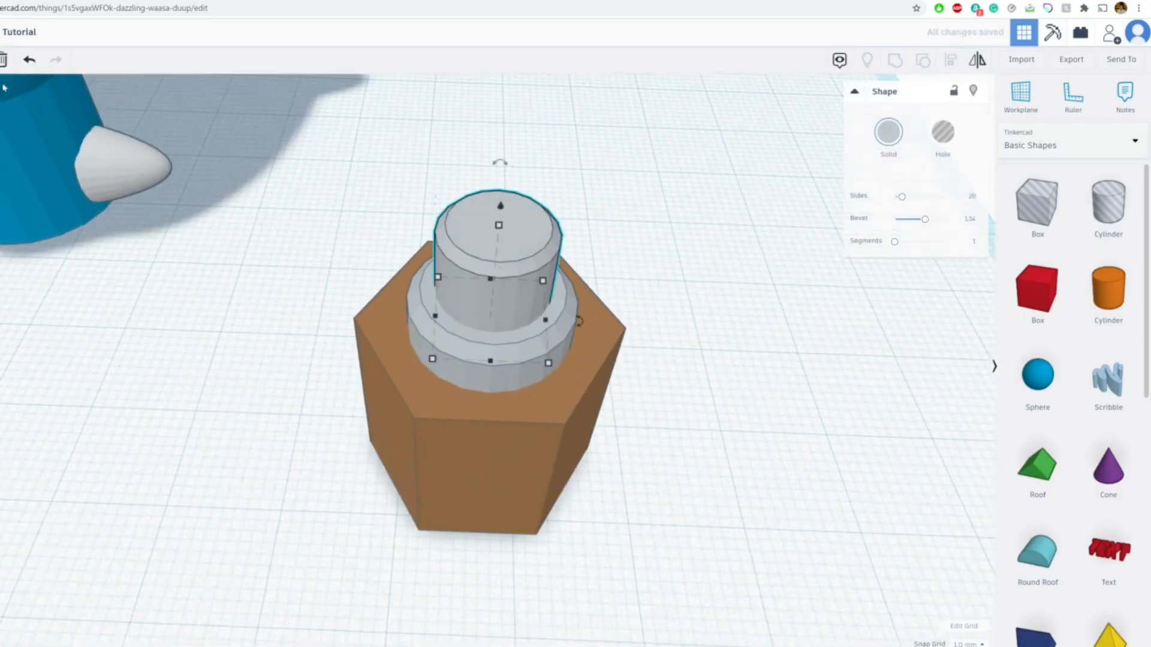
left_click_drag(501, 206, 509, 121)
right_click_drag(510, 250, 487, 394)
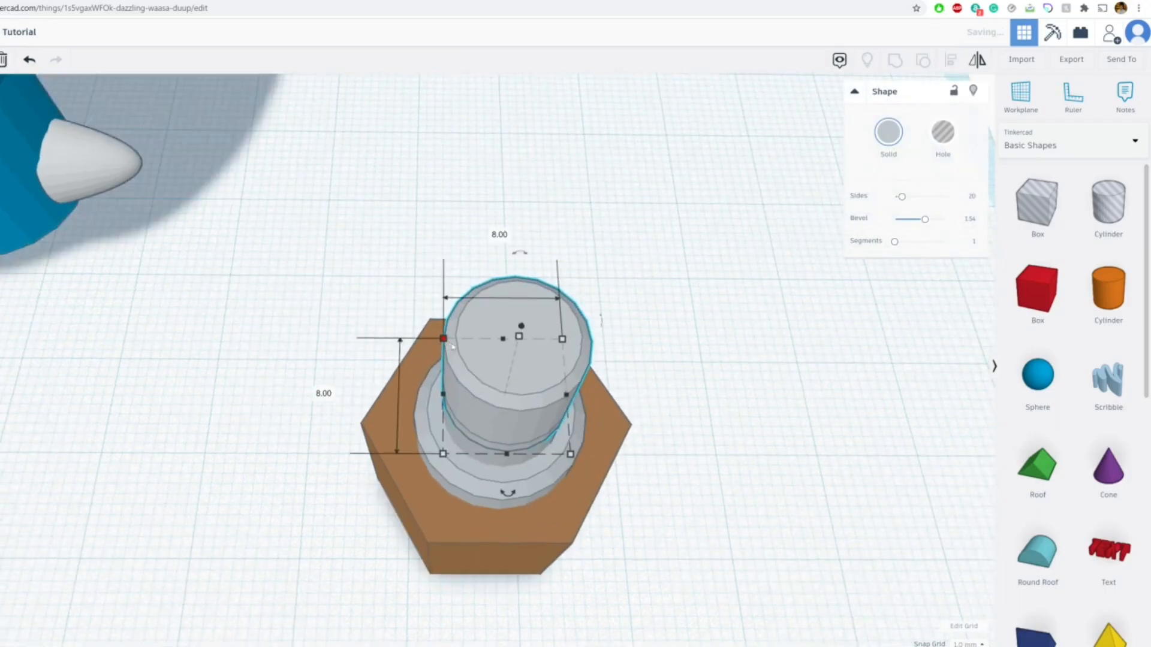
left_click(759, 427)
left_click(519, 399)
key("Delete")
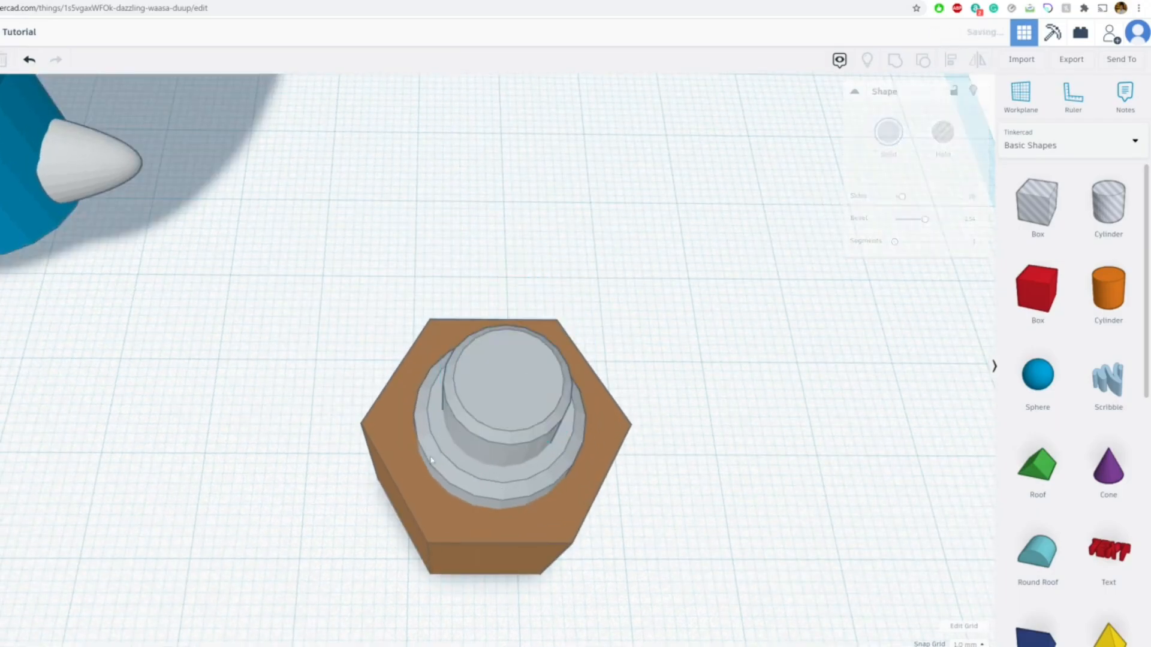
Duplicate the wide grey base cylinder and raise the copy onto the top of the narrow neck cylinder.
left_click(462, 463)
right_click_drag(520, 422, 519, 253)
left_click_drag(506, 247, 519, 24)
right_click_drag(527, 239, 535, 378)
left_click(675, 326)
right_click_drag(676, 326, 610, 285)
left_click(466, 247)
scroll(483, 192, "up", 3)
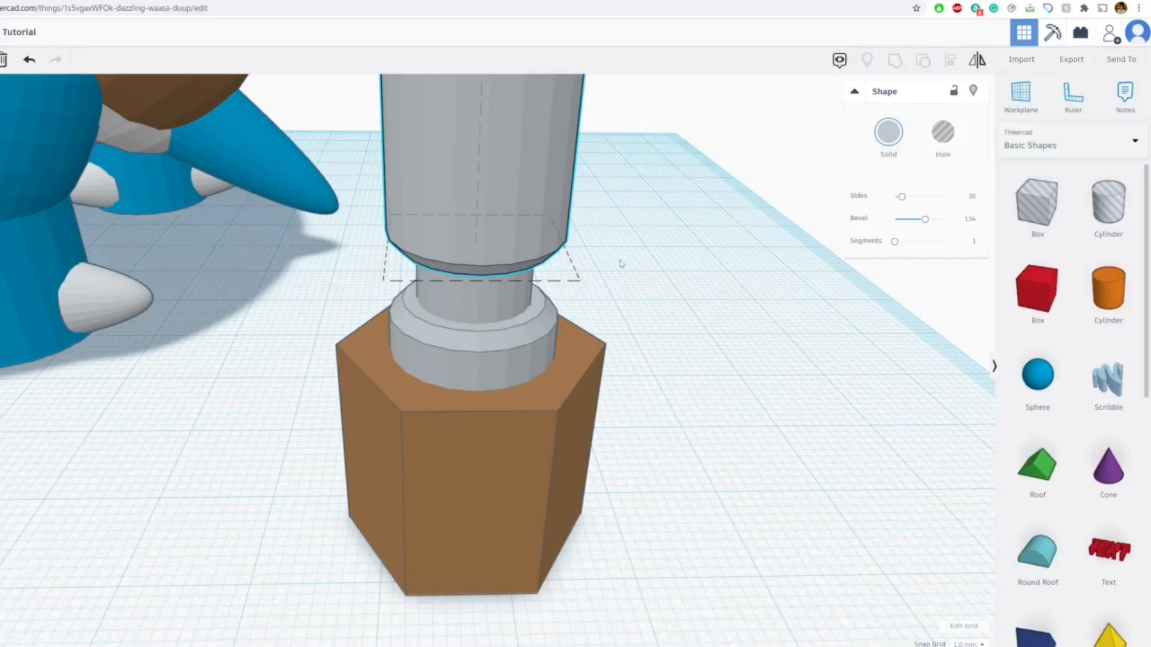
scroll(620, 265, "down", 3)
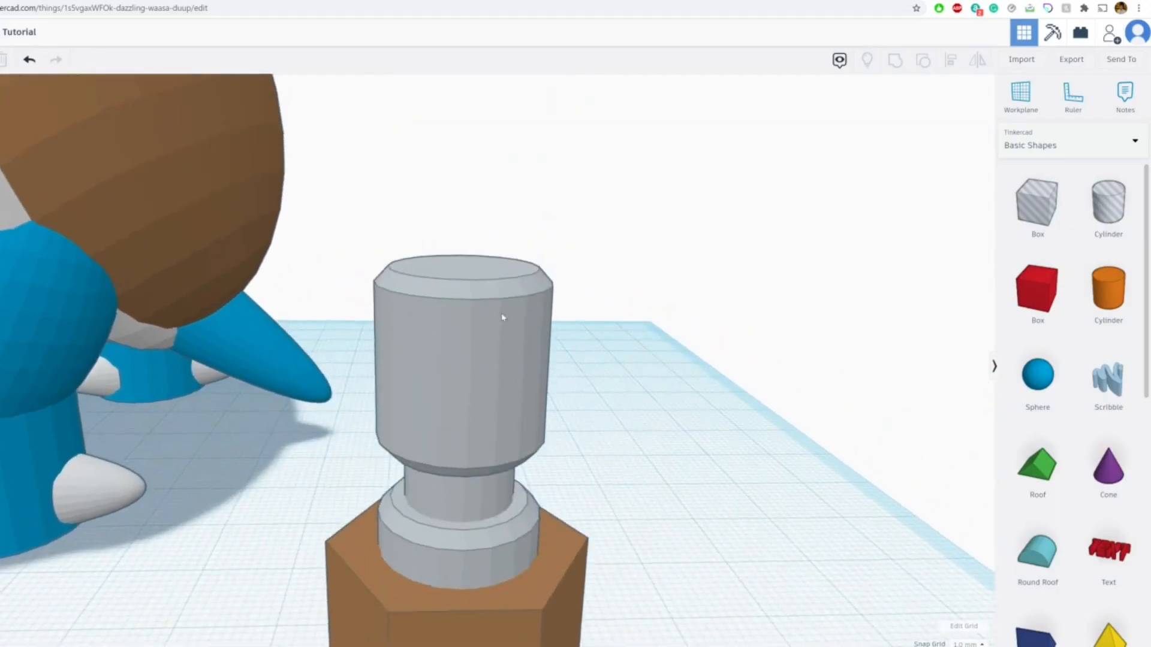
Duplicate the upper grey cylinder, shrink the copy to 10 by 10 mm, raise it and centre it in the barrel.
right_click_drag(501, 306, 483, 432)
middle_click_drag(483, 503, 465, 352)
right_click_drag(465, 352, 498, 415)
left_click(420, 363)
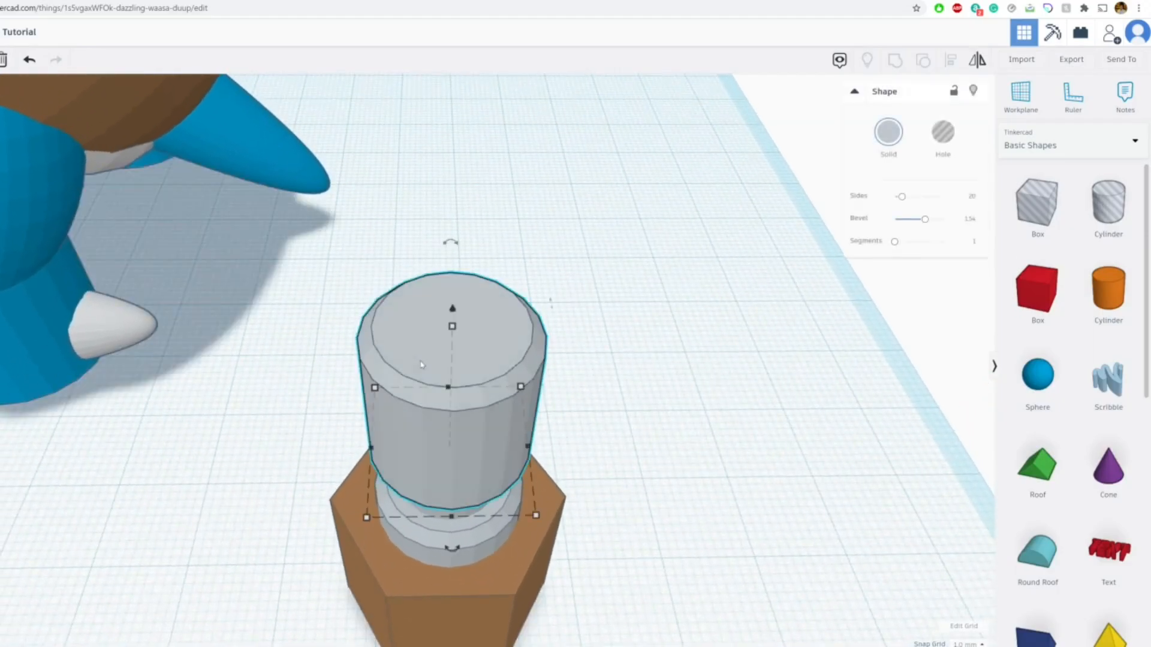
left_click_drag(521, 388, 498, 410)
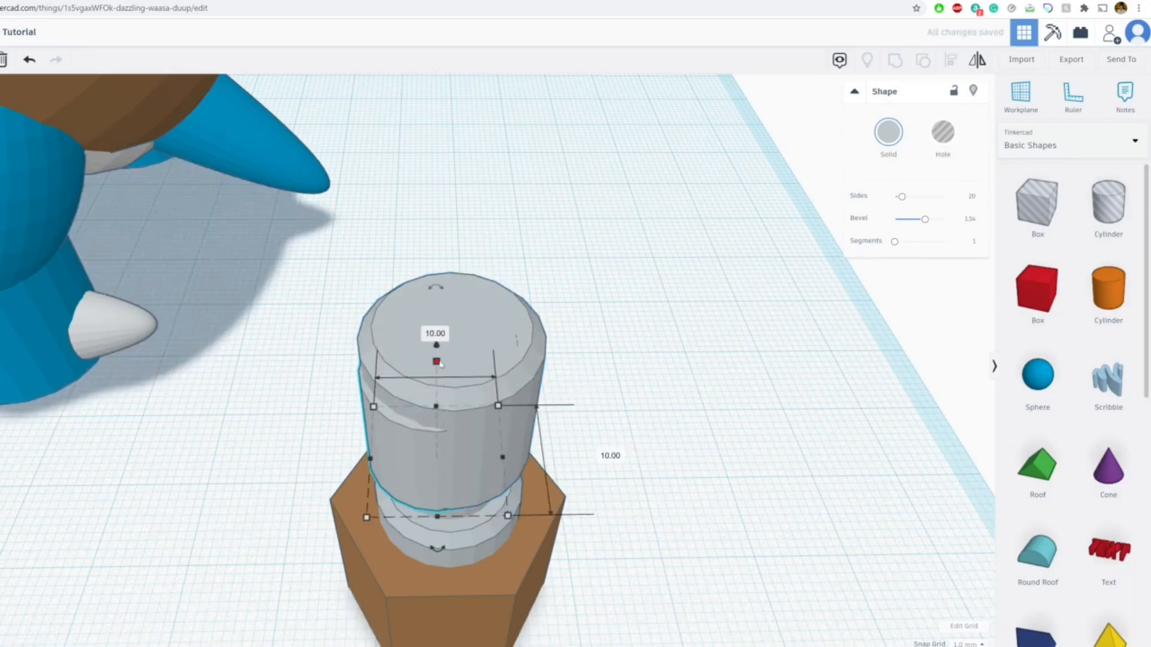
left_click_drag(437, 349, 437, 290)
right_click_drag(458, 327, 456, 445)
left_click_drag(457, 445, 474, 426)
Set the inner cylinder's bevel to 0, turn it into a hole and shrink it to leave a thicker barrel wall.
left_click_drag(927, 221, 667, 256)
left_click(943, 134)
right_click_drag(465, 437, 561, 340)
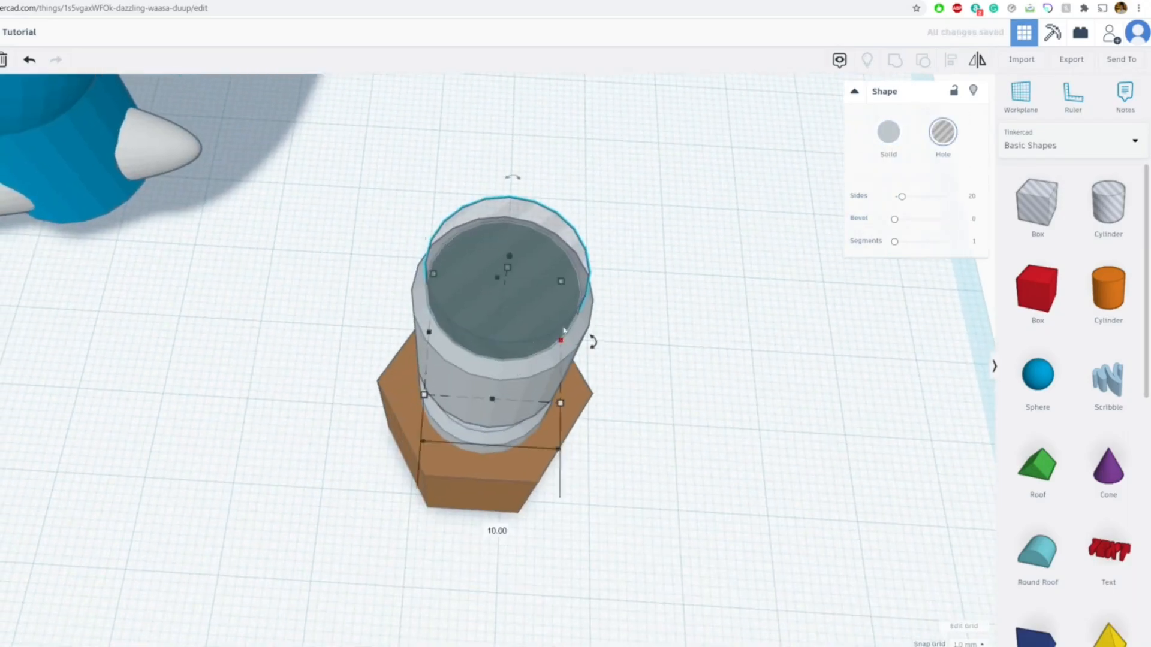
left_click_drag(563, 289, 513, 326)
Group the hexagon, grey cylinders and hole into one cannon and make the group multicolour.
right_click_drag(545, 329, 396, 256)
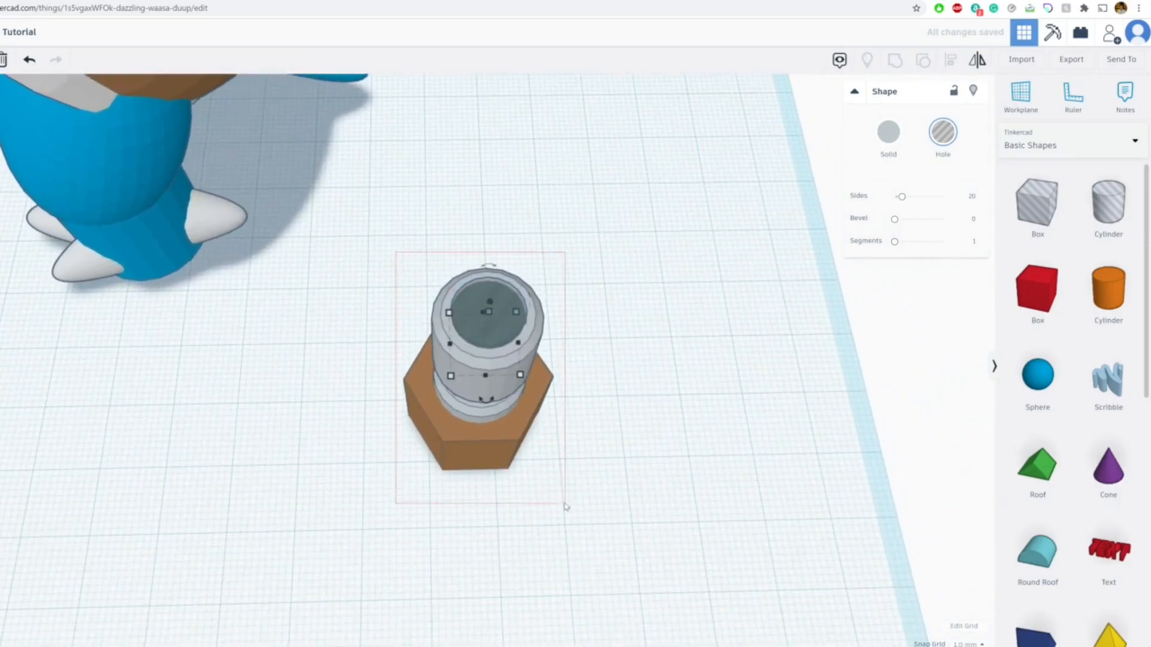
left_click_drag(565, 507, 564, 507)
left_click(895, 66)
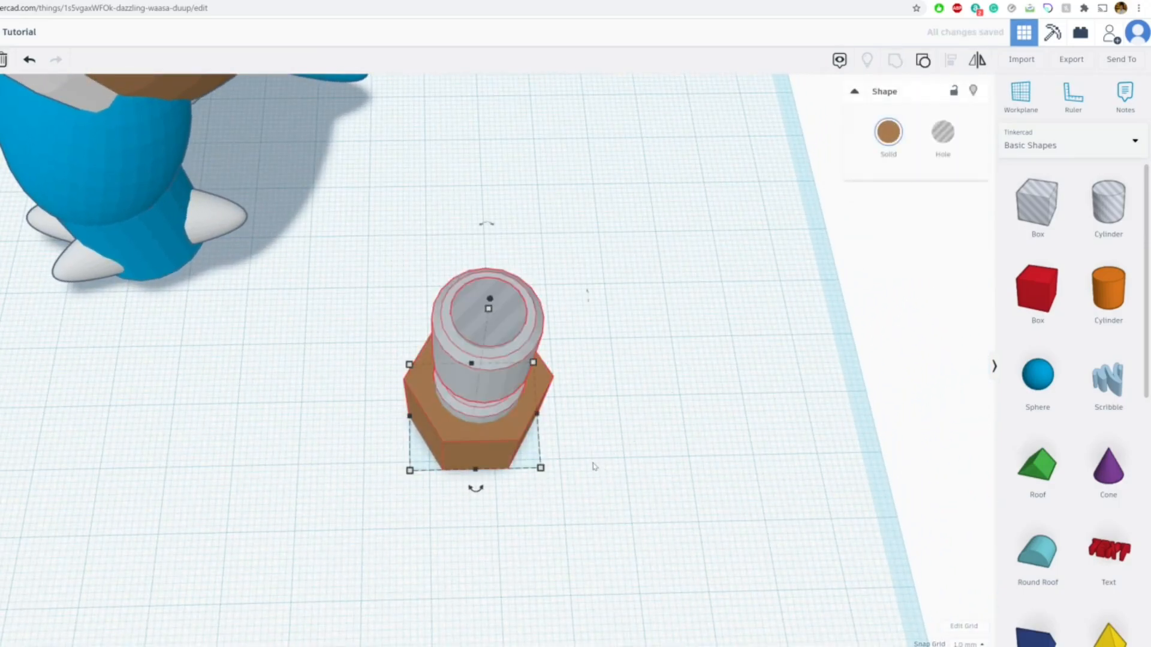
scroll(578, 465, "up", 3)
left_click(899, 141)
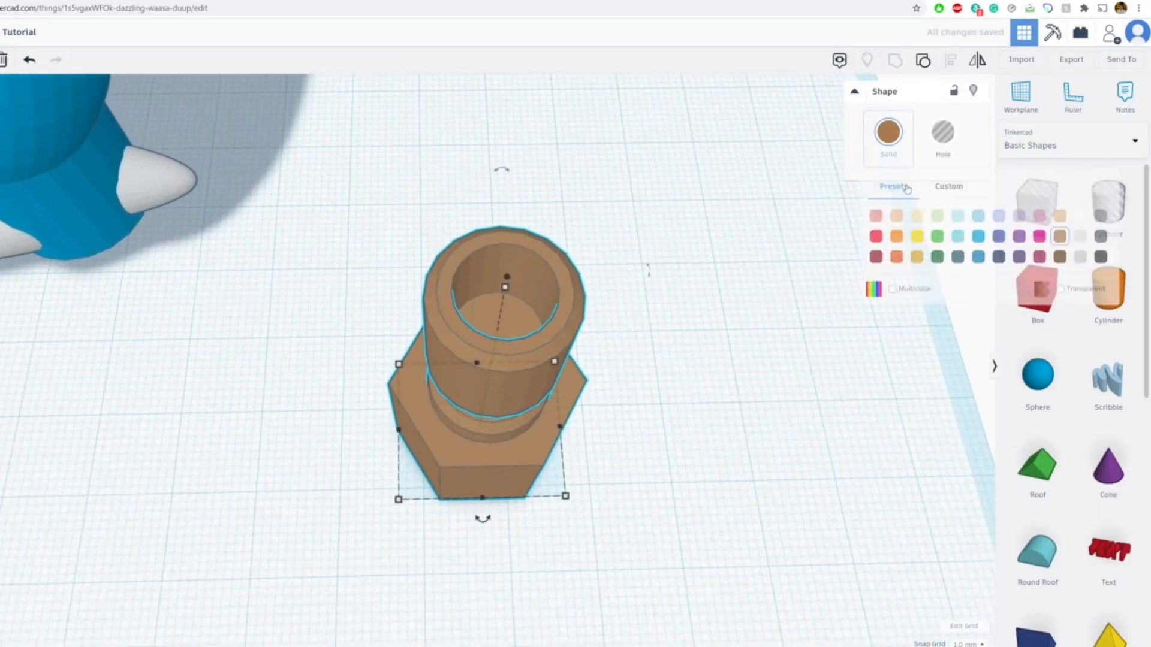
left_click(892, 288)
right_click_drag(743, 389, 601, 385)
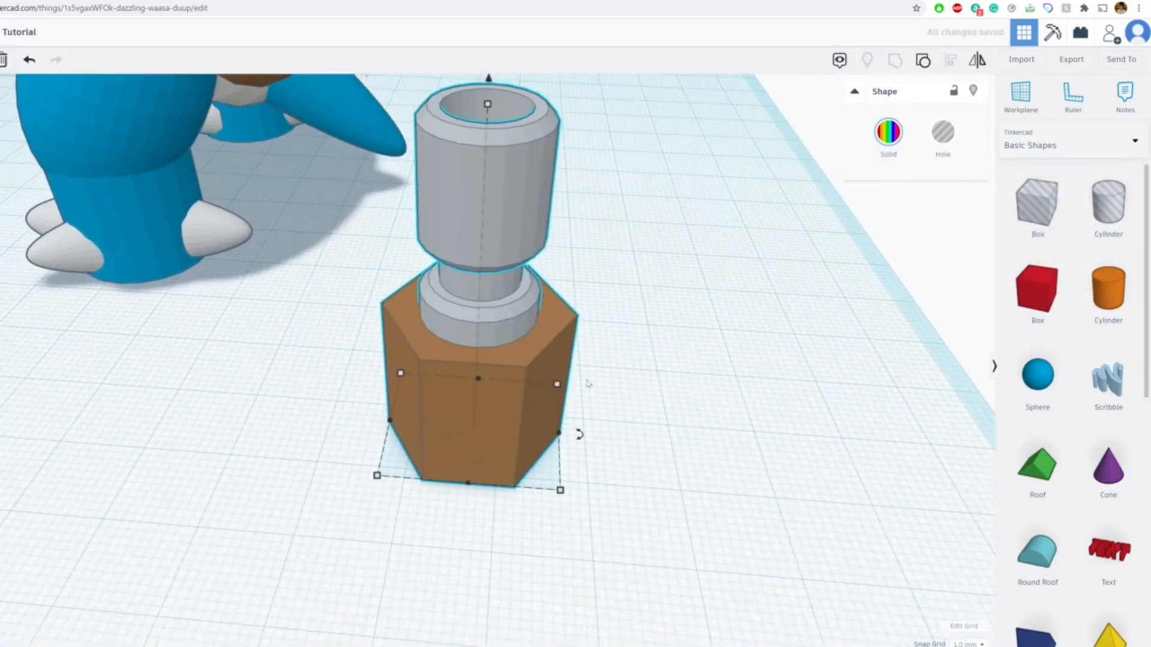
Compare the cannon with the two Blastoise reference pictures and ungroup it into its separate parts.
key("ctrl+Tab")
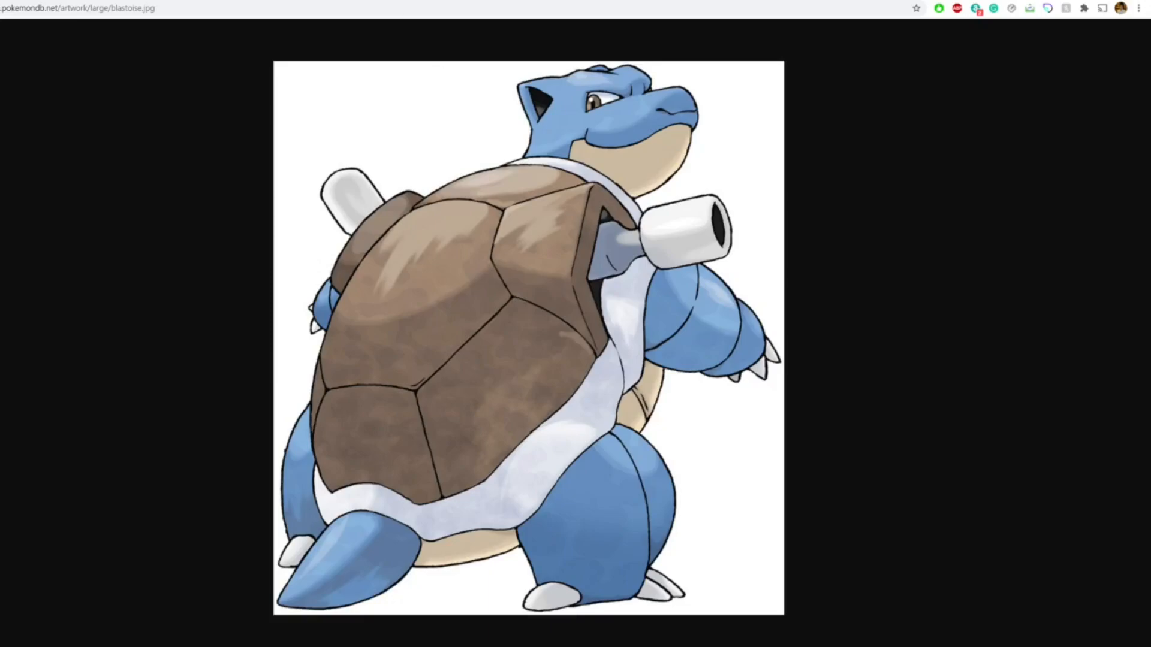
key("ctrl+Tab")
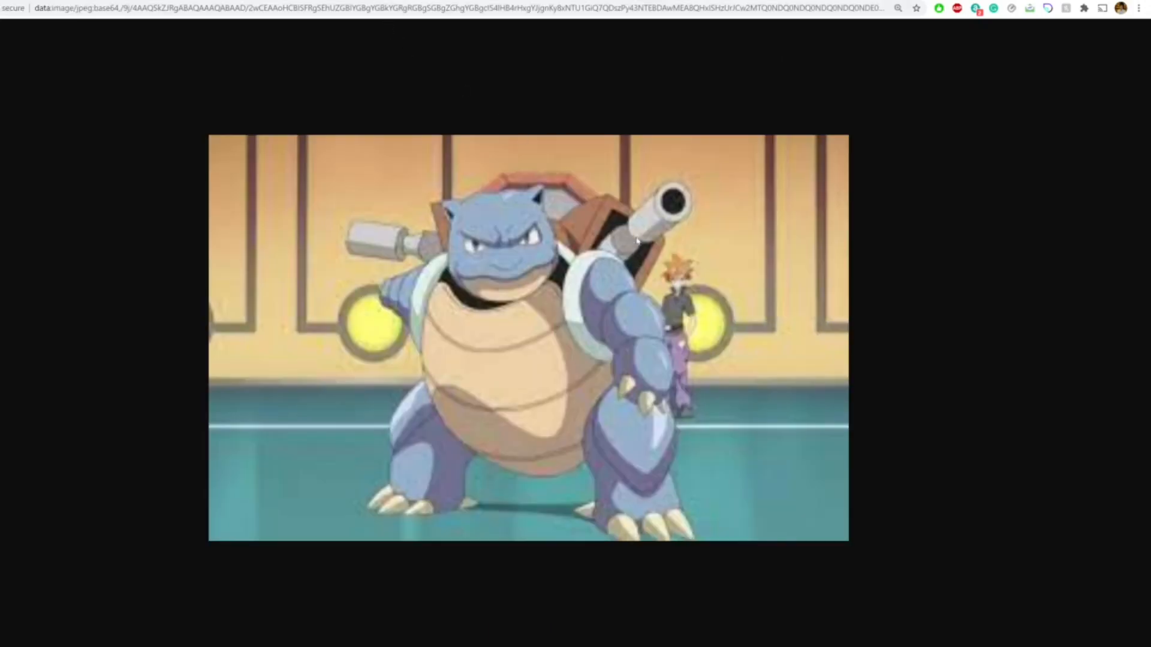
key("ctrl+Tab")
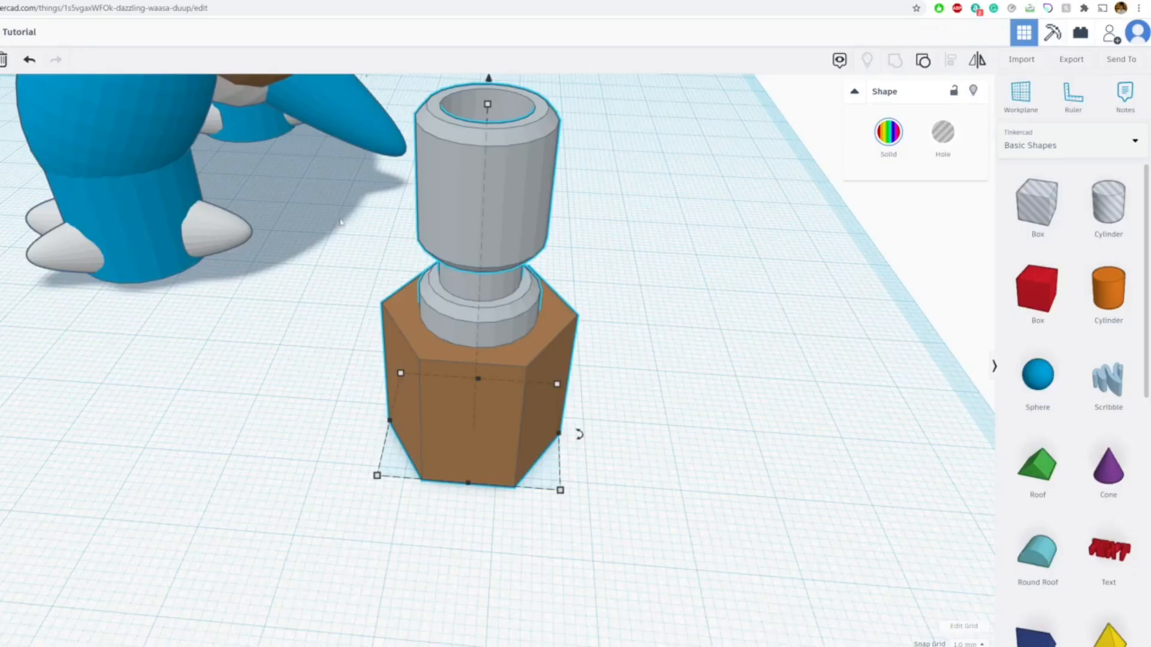
right_click_drag(575, 239, 537, 401)
left_click(519, 386)
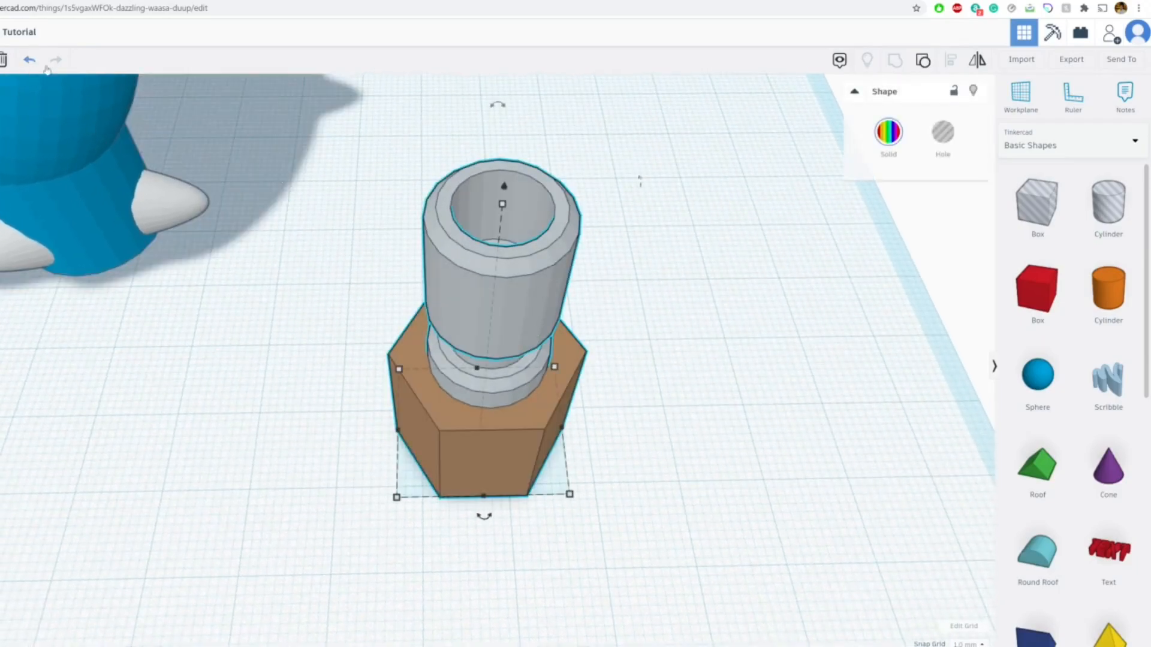
left_click(922, 61)
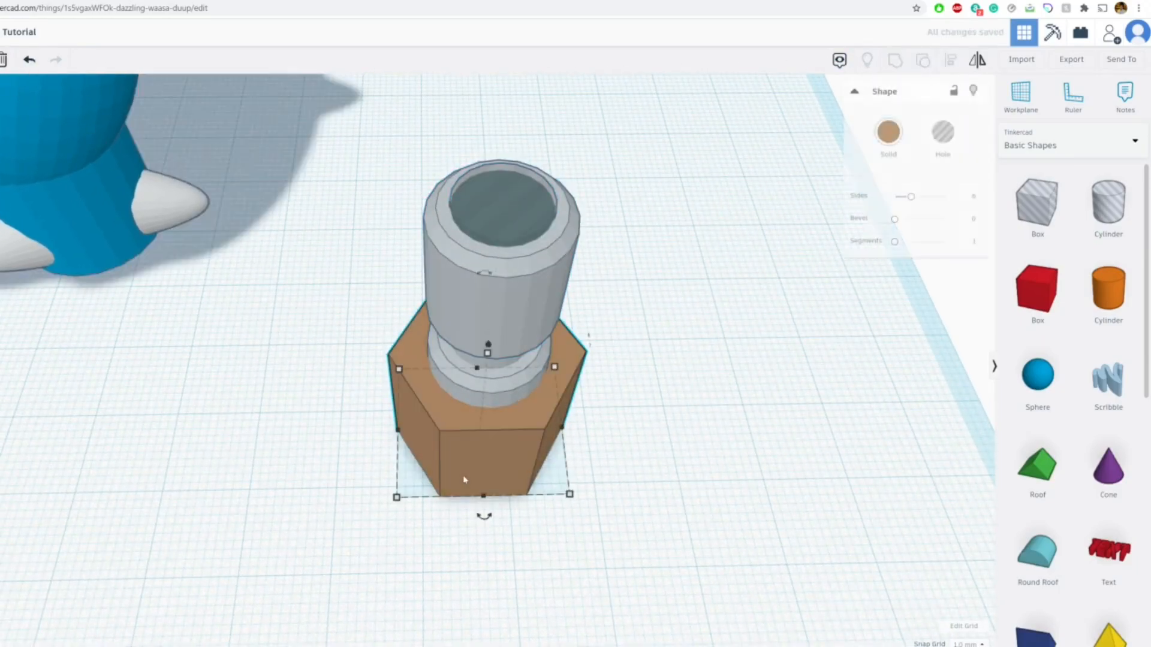
key("Escape")
Duplicate the brown hexagon as a slab raised 2 mm above its upper face and colour the copy black.
left_click(509, 420)
right_click_drag(509, 420, 501, 310)
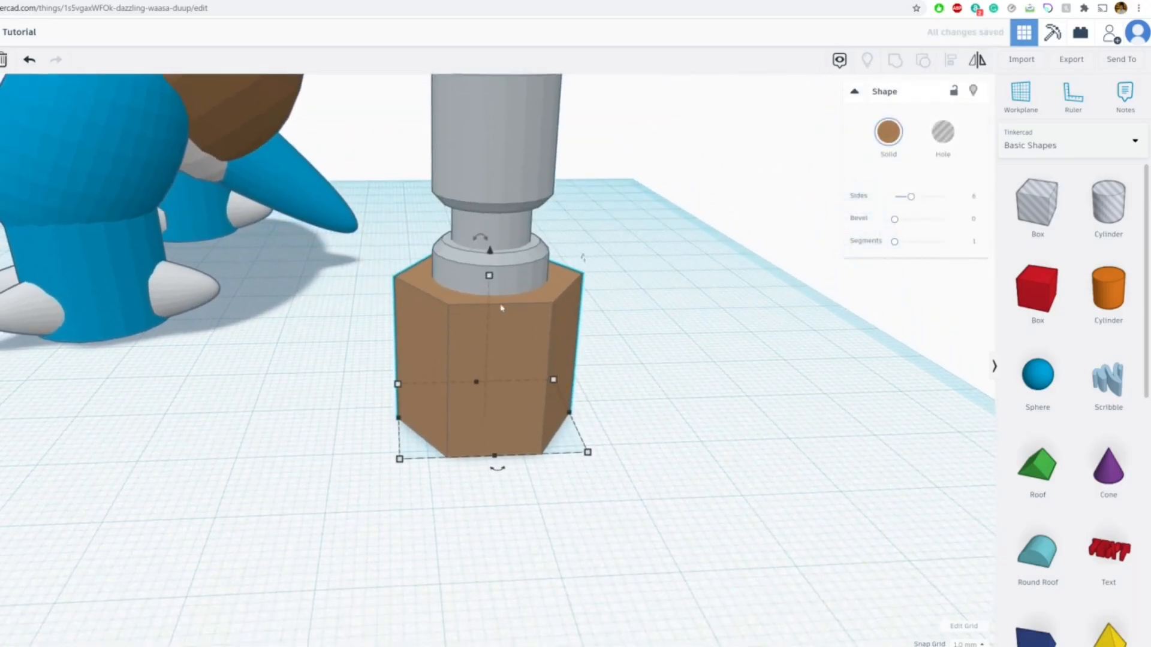
mouse_move(492, 273)
left_mouse_down()
mouse_move(507, 82)
mouse_move(491, 179)
mouse_move(505, 268)
left_mouse_up()
left_click(888, 132)
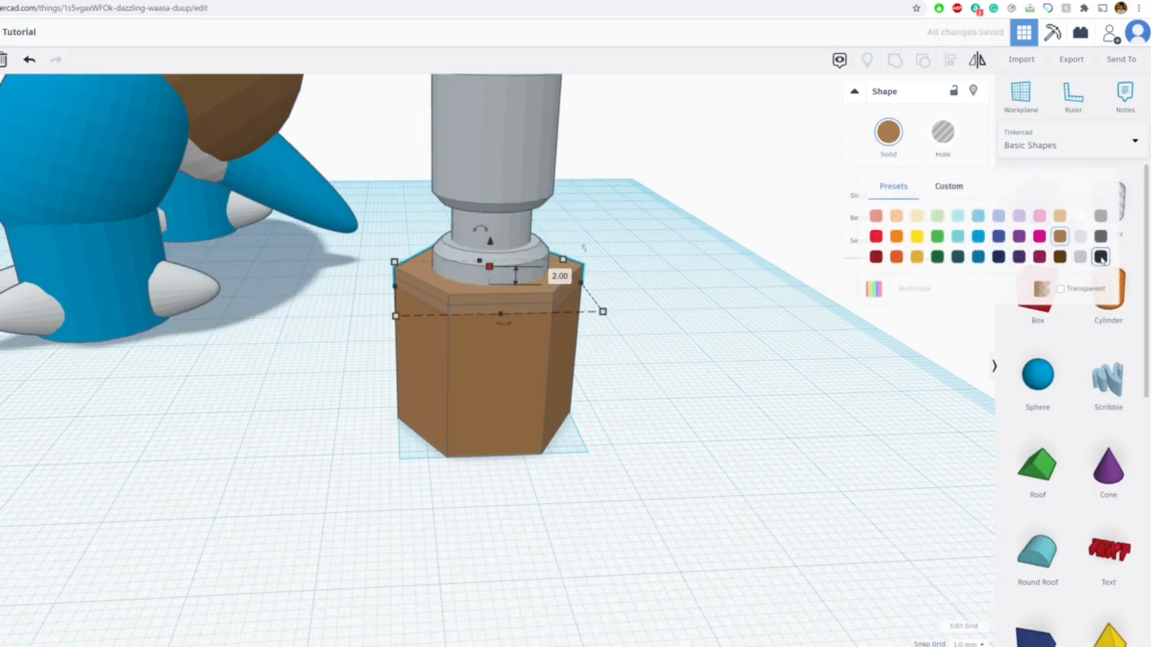
left_click(1100, 258)
Shrink the black hexagon to 15 mm deep and centre it inside the brown hexagon, leaving an even brown rim.
right_click_drag(584, 240, 581, 288)
left_click_drag(574, 286, 557, 295)
left_click_drag(510, 352, 491, 370)
right_click_drag(491, 370, 533, 449)
mouse_move(481, 368)
right_mouse_down()
mouse_move(475, 379)
mouse_move(464, 324)
mouse_move(467, 377)
right_mouse_up()
left_click_drag(485, 362, 482, 369)
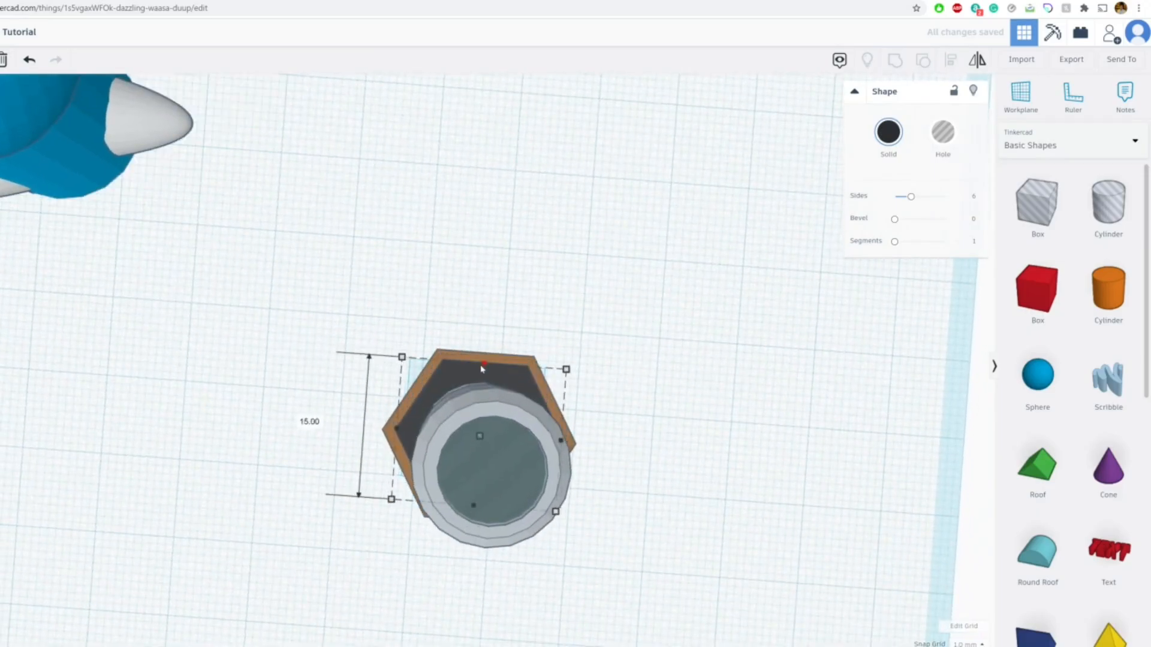
right_click_drag(480, 366, 506, 282)
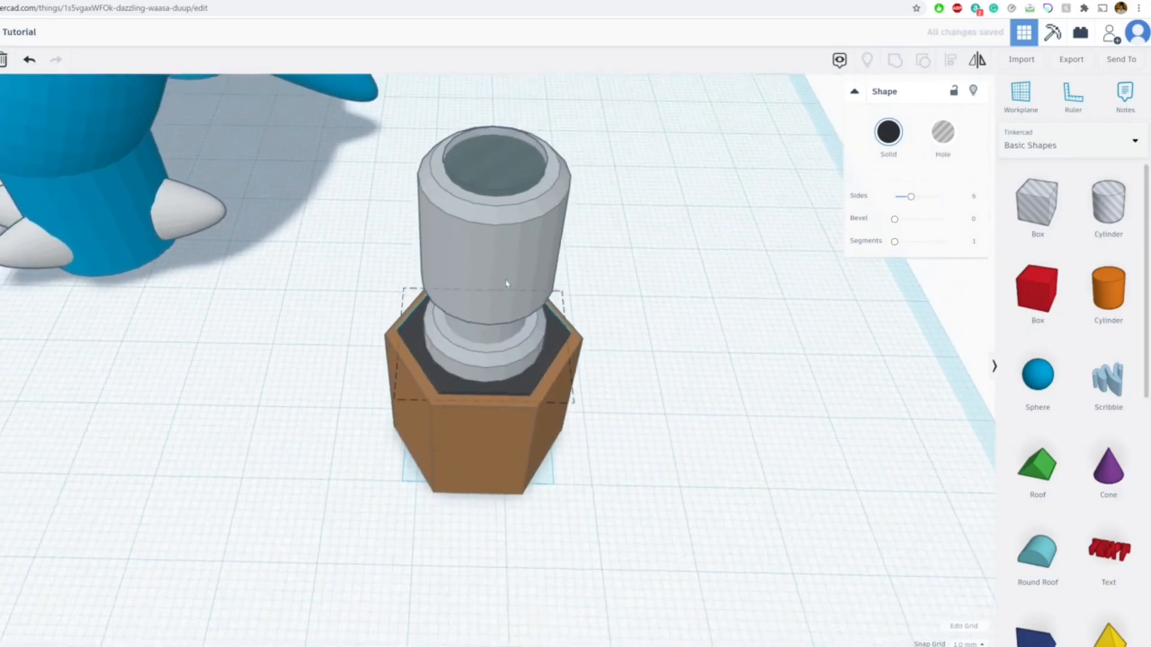
Group all six cannon shapes into one object and make the group multicolour.
left_click(626, 492)
left_click_drag(582, 534, 389, 222)
left_click_drag(375, 170, 376, 168)
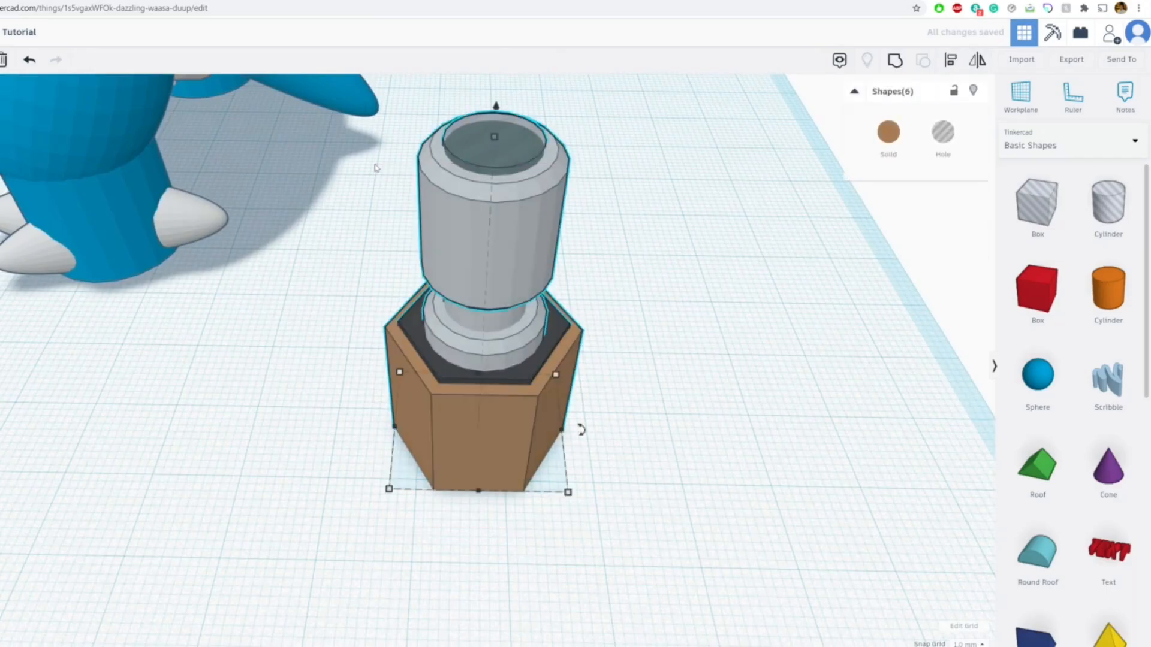
key("ctrl+g")
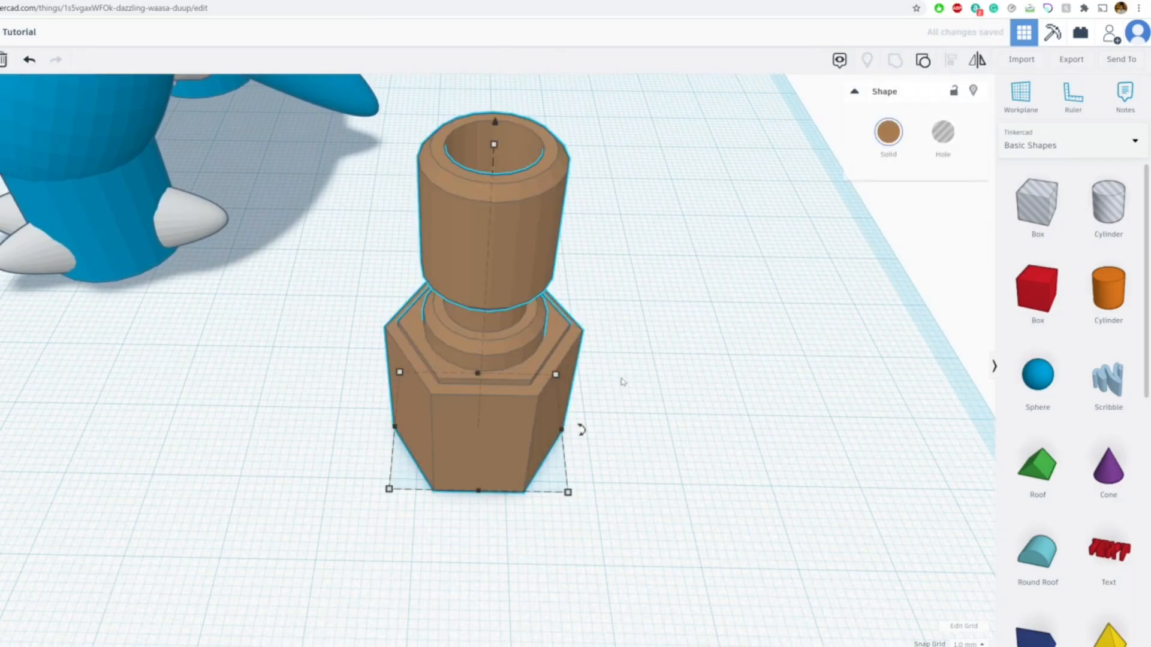
left_click(894, 153)
left_click(891, 289)
left_click(723, 401)
right_click_drag(723, 400, 465, 329)
scroll(478, 353, "down", 2)
scroll(555, 390, "down", 2)
scroll(489, 353, "down", 3)
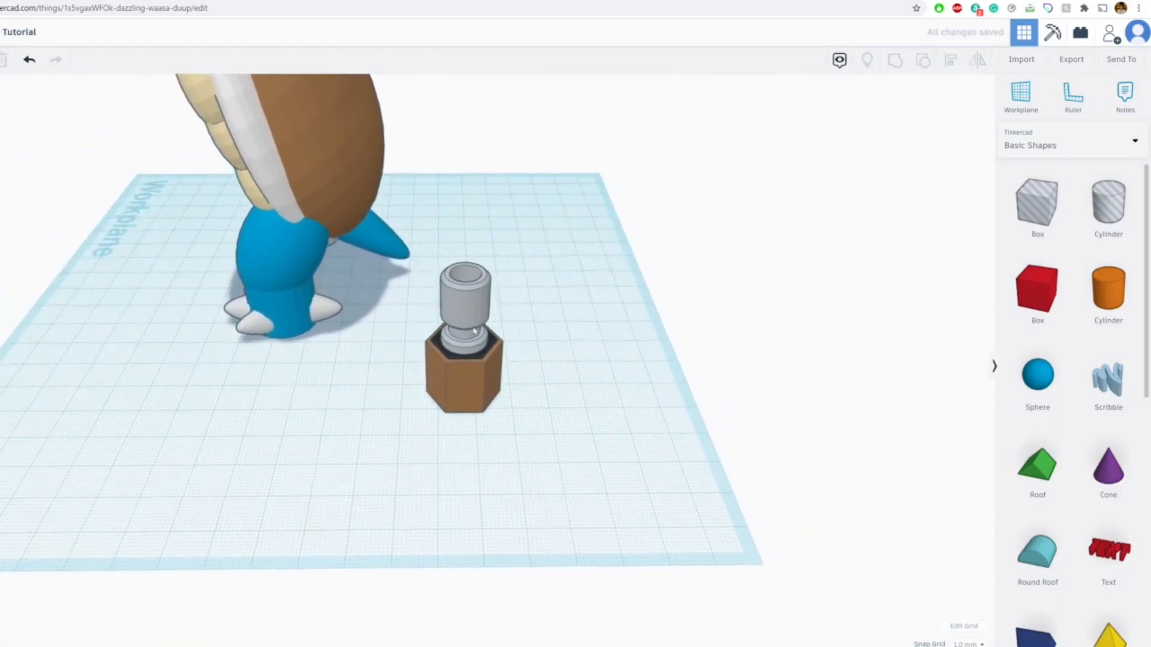
Raise the grouped cannon and move it onto the upper side of the brown shell.
left_click(470, 306)
left_click_drag(466, 249, 524, 26)
scroll(457, 230, "down", 3)
scroll(509, 284, "up", 4)
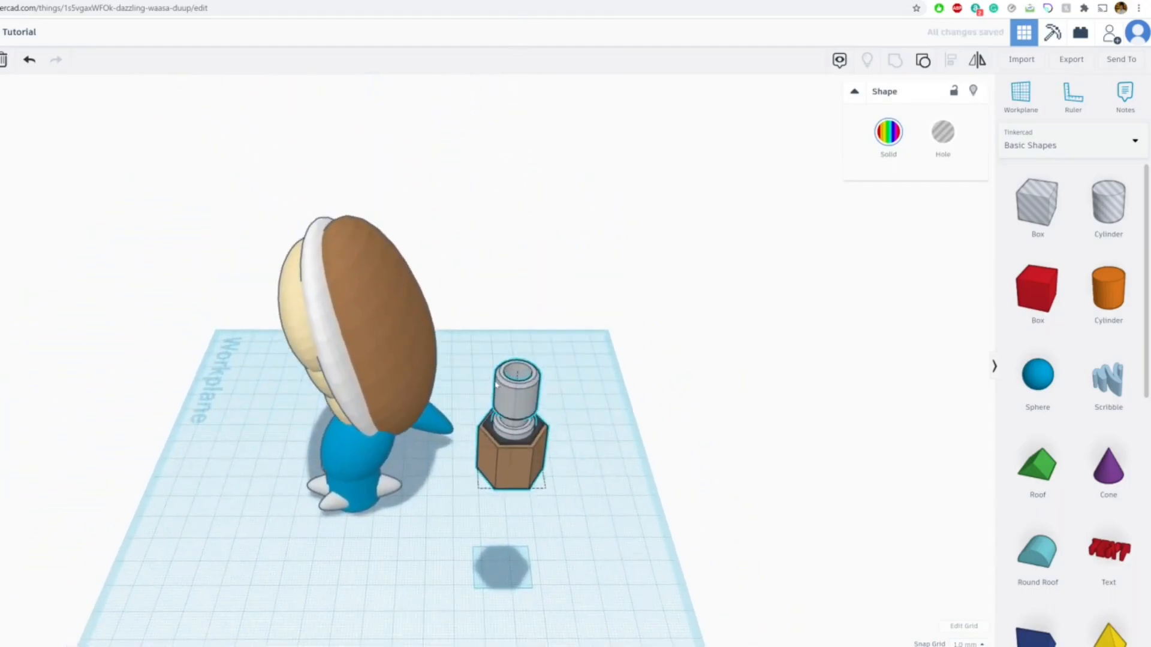
left_click_drag(516, 354, 365, 217)
right_click_drag(364, 217, 329, 186)
middle_click_drag(489, 204, 629, 375)
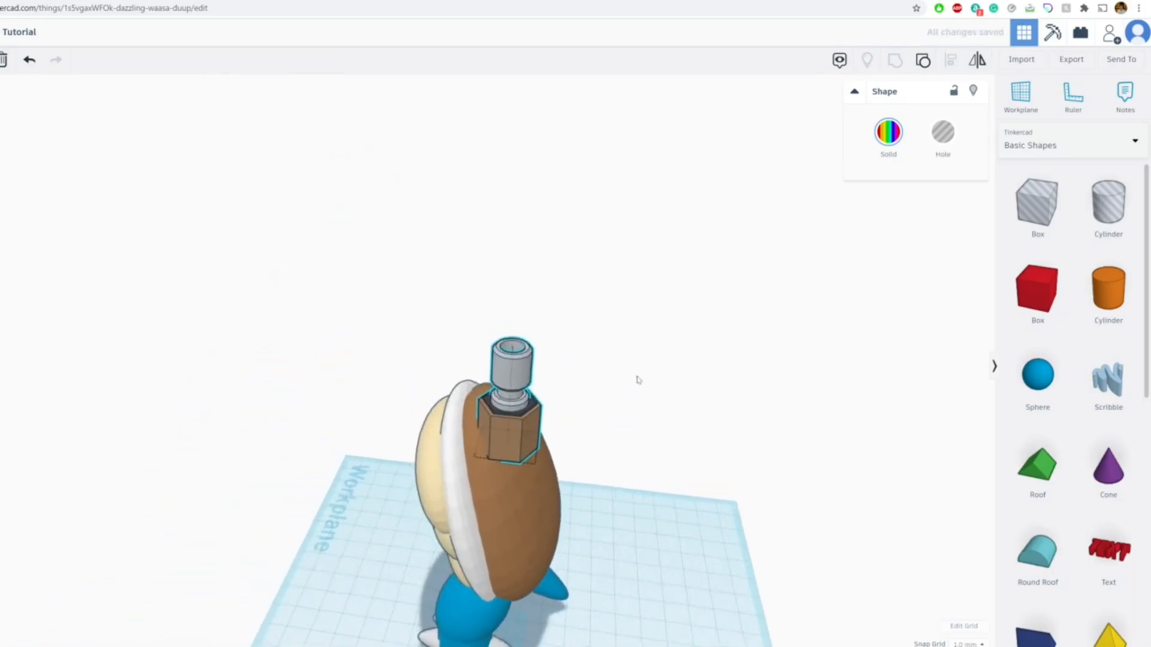
Tilt the cannon forward so its barrel points over the shell's white rim and shift it against the shell.
scroll(581, 434, "up", 2)
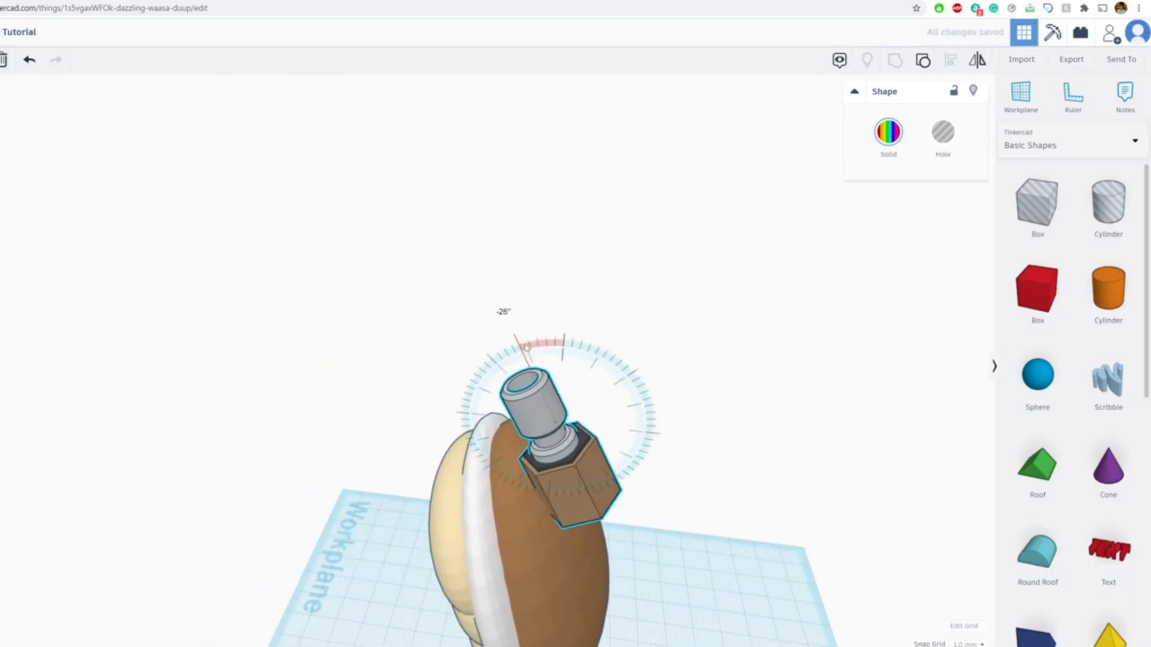
left_click_drag(551, 447, 549, 447)
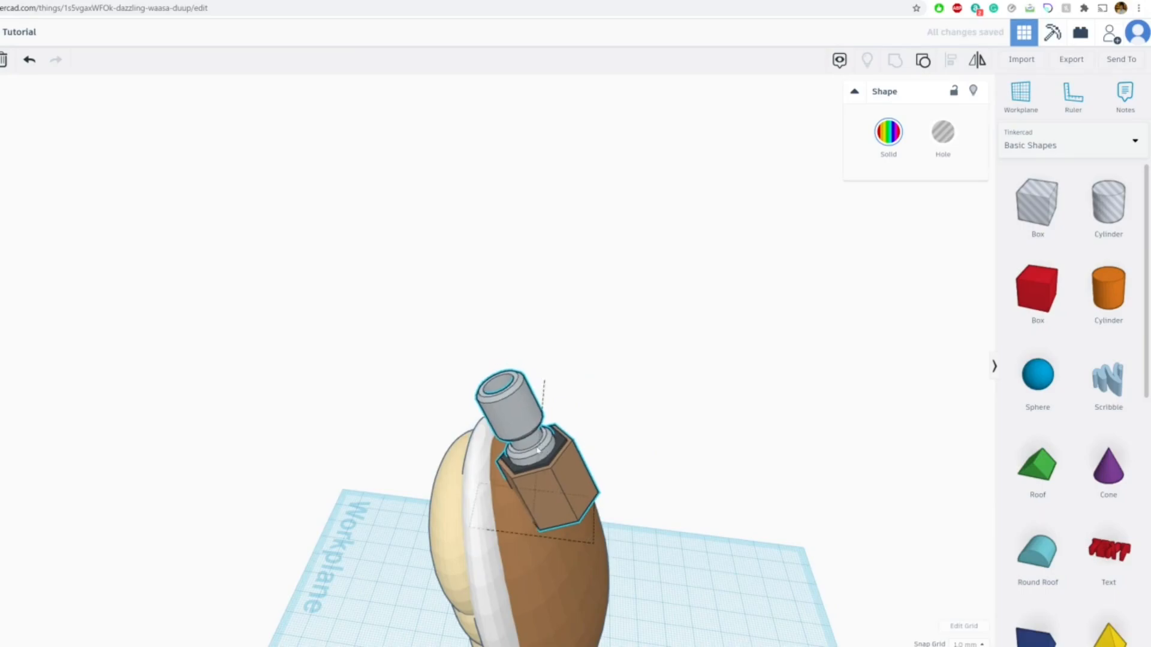
right_click_drag(537, 436, 502, 429)
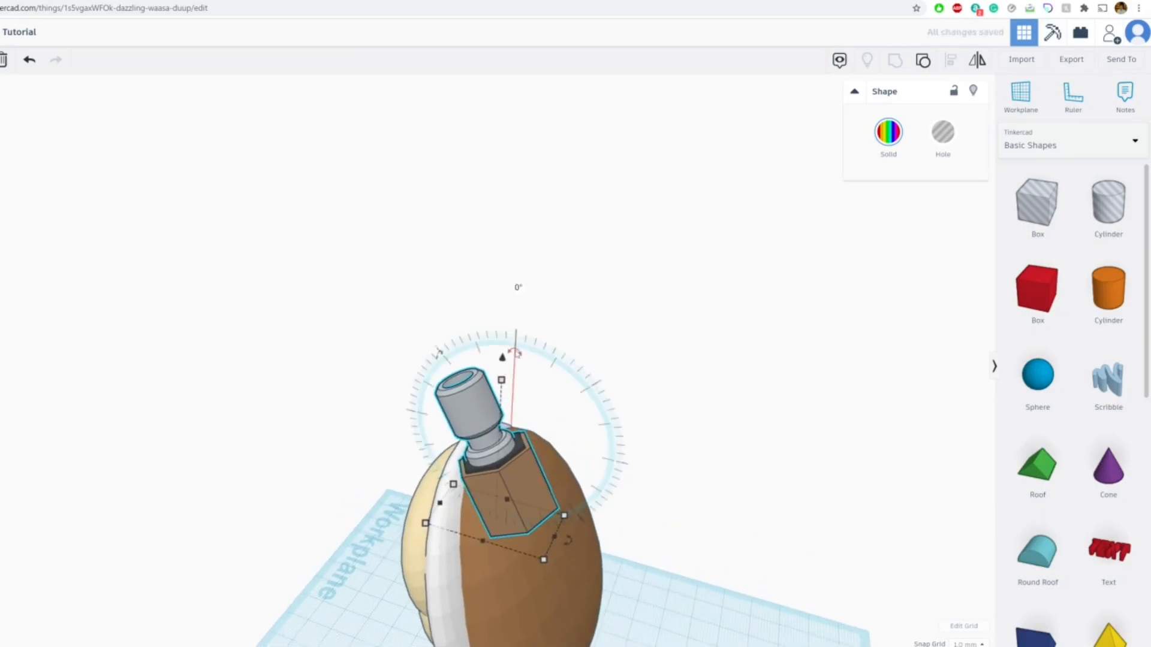
left_click_drag(497, 351, 489, 348)
right_click_drag(508, 382, 440, 369)
left_click_drag(425, 366, 432, 389)
right_click_drag(431, 392, 619, 288)
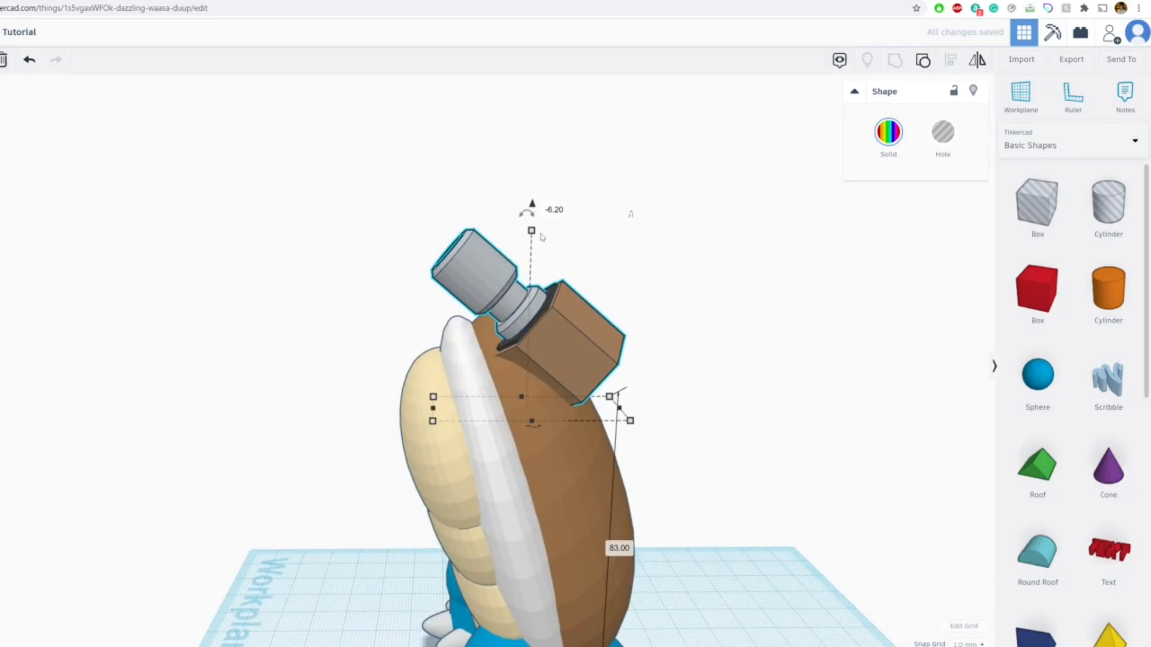
Lower the cannon by 4 mm and nudge it so its hexagonal base sinks into the shell.
left_click_drag(531, 205, 532, 227)
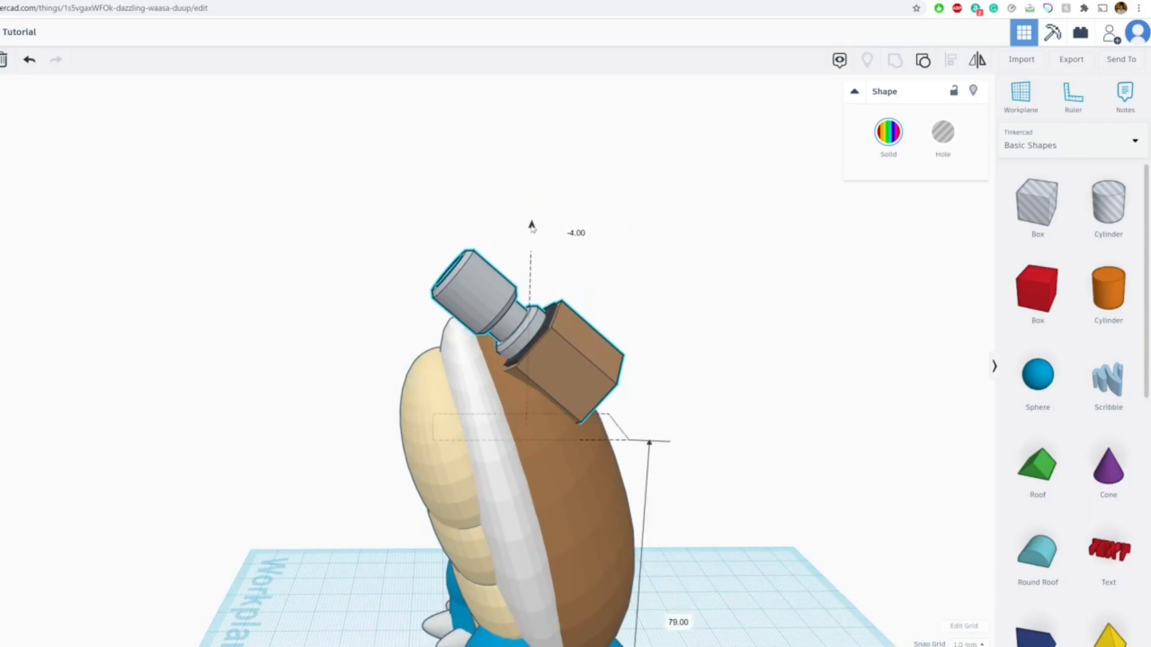
left_click_drag(607, 428, 602, 427)
right_click_drag(562, 348, 477, 369)
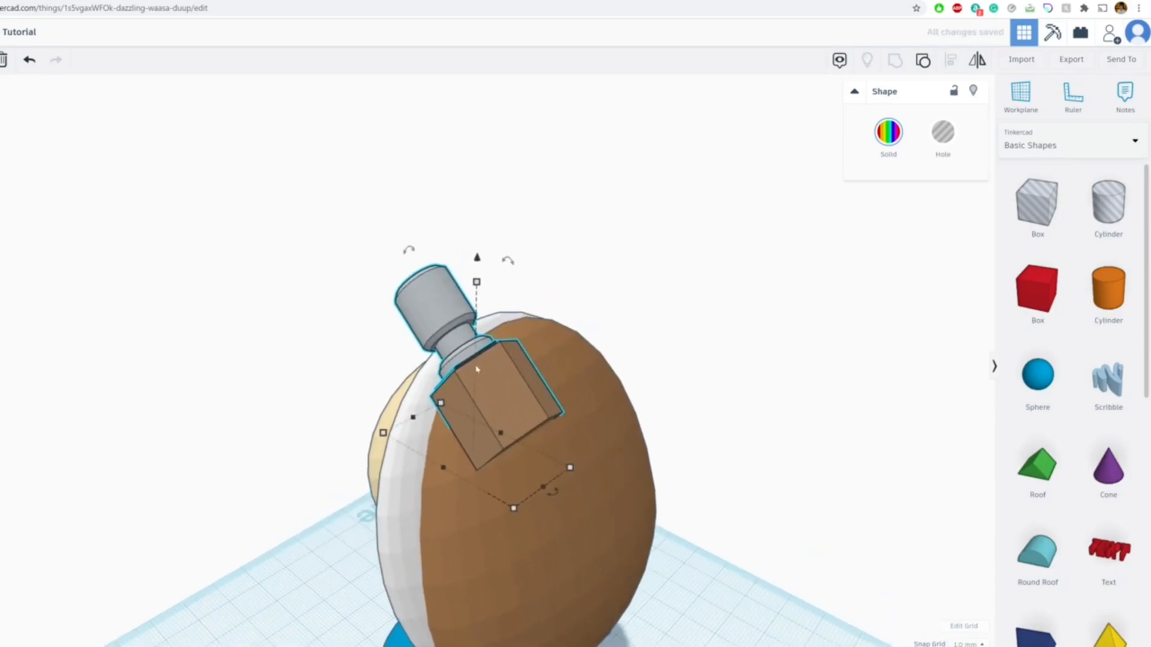
Rotate the cannon outward from the shell and adjust its tilt by about 22.5°.
right_click_drag(105, 139, 397, 252)
left_click_drag(381, 256, 335, 266)
right_click_drag(336, 267, 564, 352)
left_click_drag(518, 242, 544, 265)
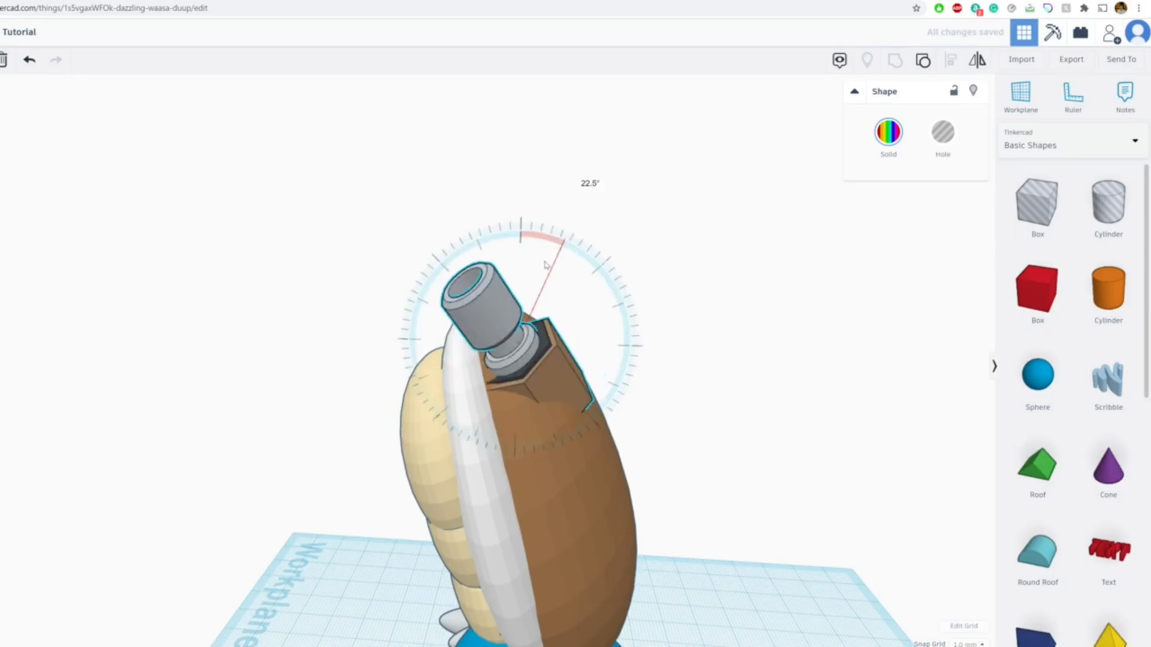
left_click(654, 307)
right_click_drag(604, 364, 471, 418)
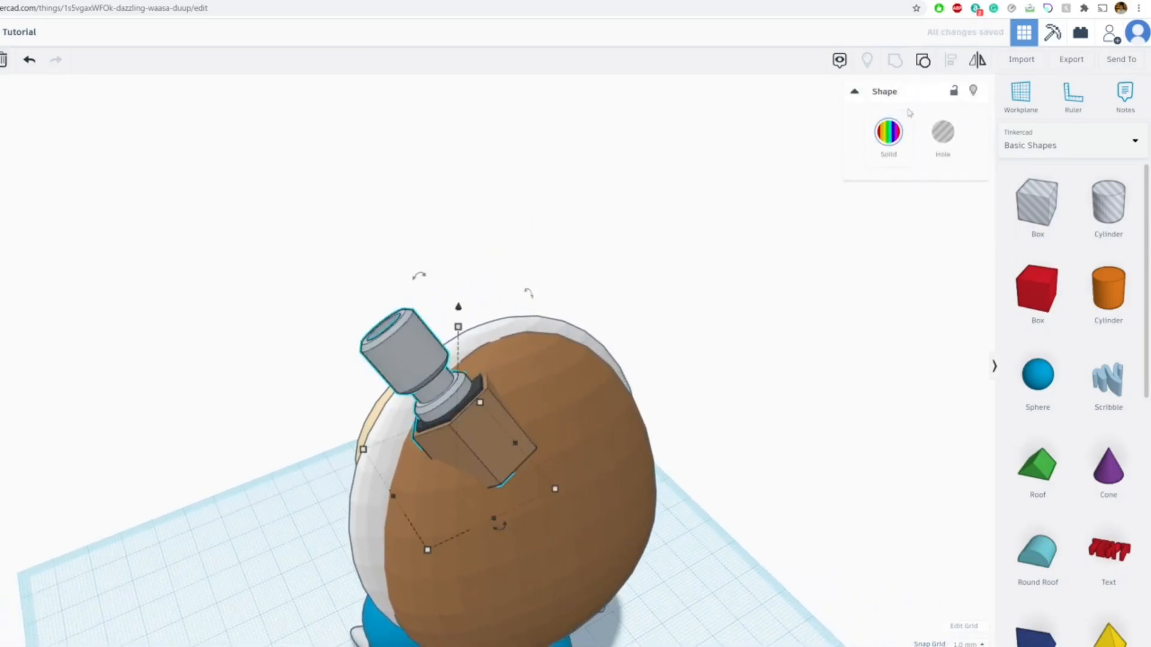
Duplicate the cannon, mirror the copy sideways and place it symmetrically on the other side of the shell.
key("ctrl+d")
left_click_drag(411, 357, 537, 341)
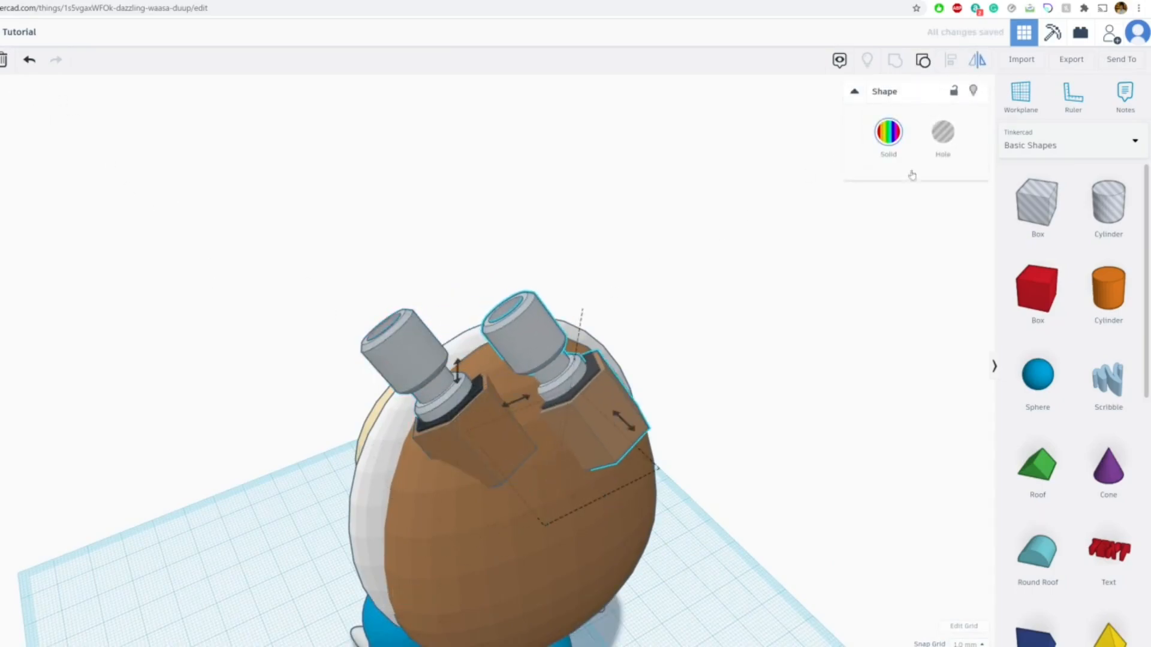
left_click(511, 405)
right_click_drag(658, 382, 511, 455)
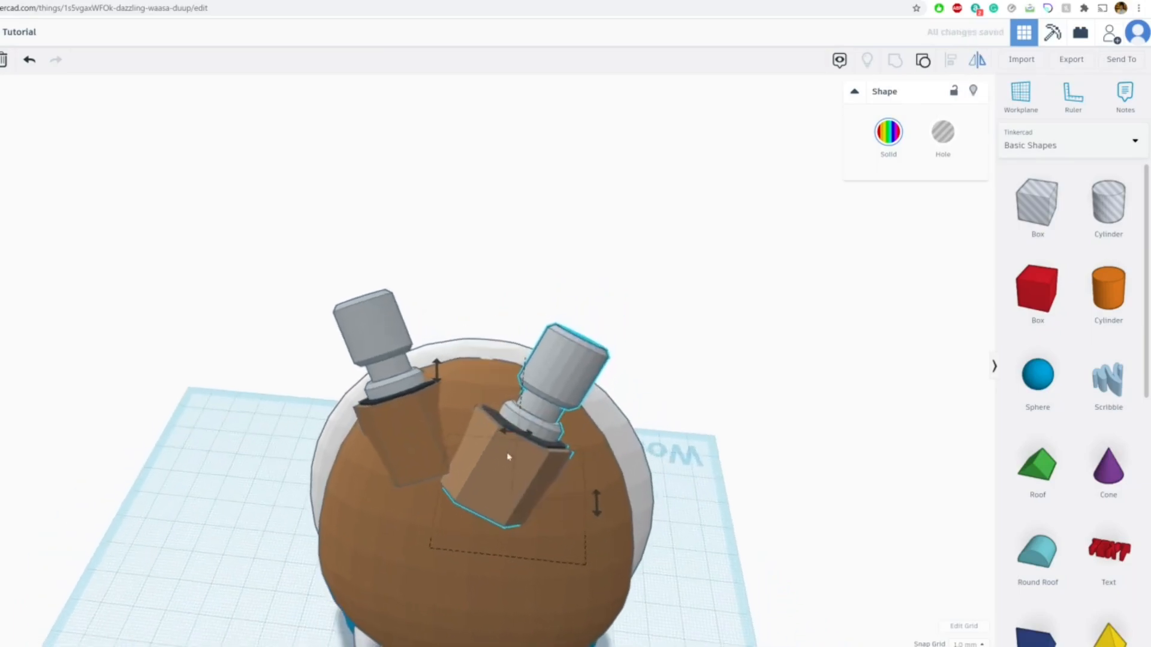
left_click_drag(512, 455, 566, 450)
left_click(488, 282)
right_click_drag(488, 282, 580, 392)
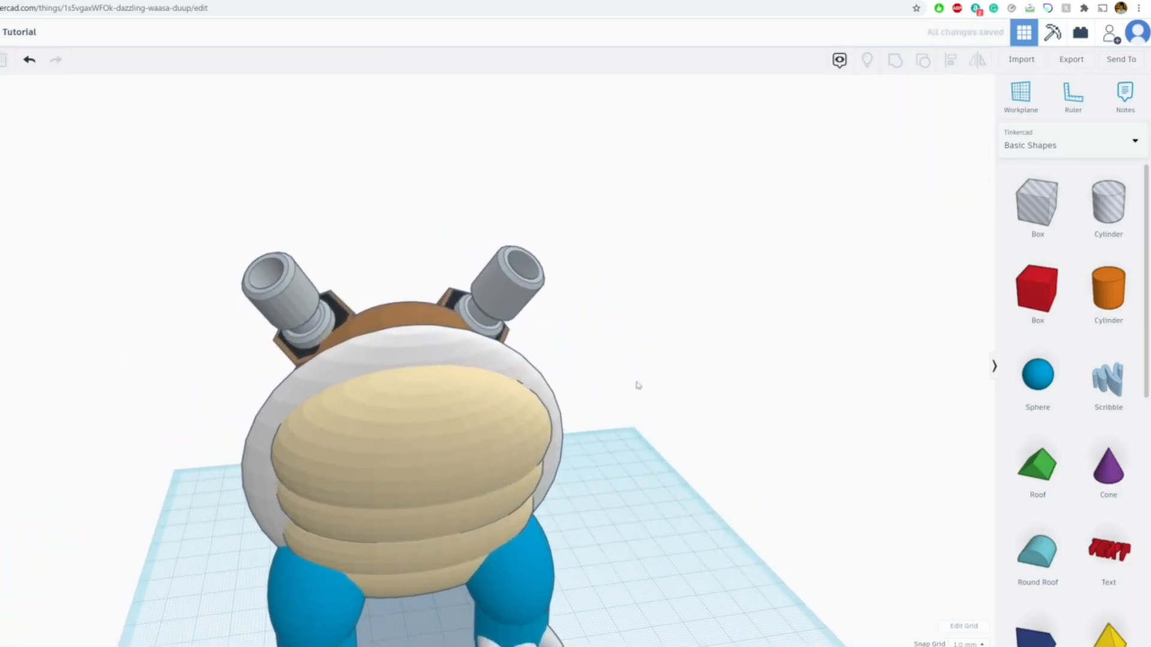
scroll(1053, 395, "down", 3)
Check the head in the Blastoise reference picture and place a blue sphere on top of the body as the head.
scroll(683, 502, "down", 3)
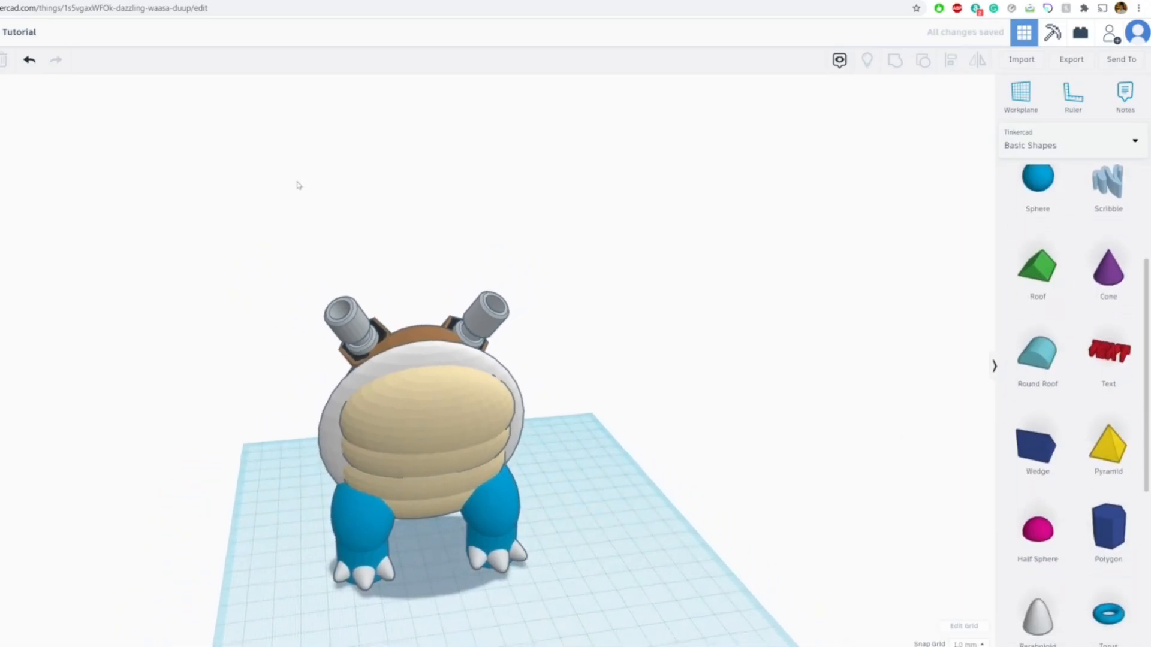
key("ctrl+Tab")
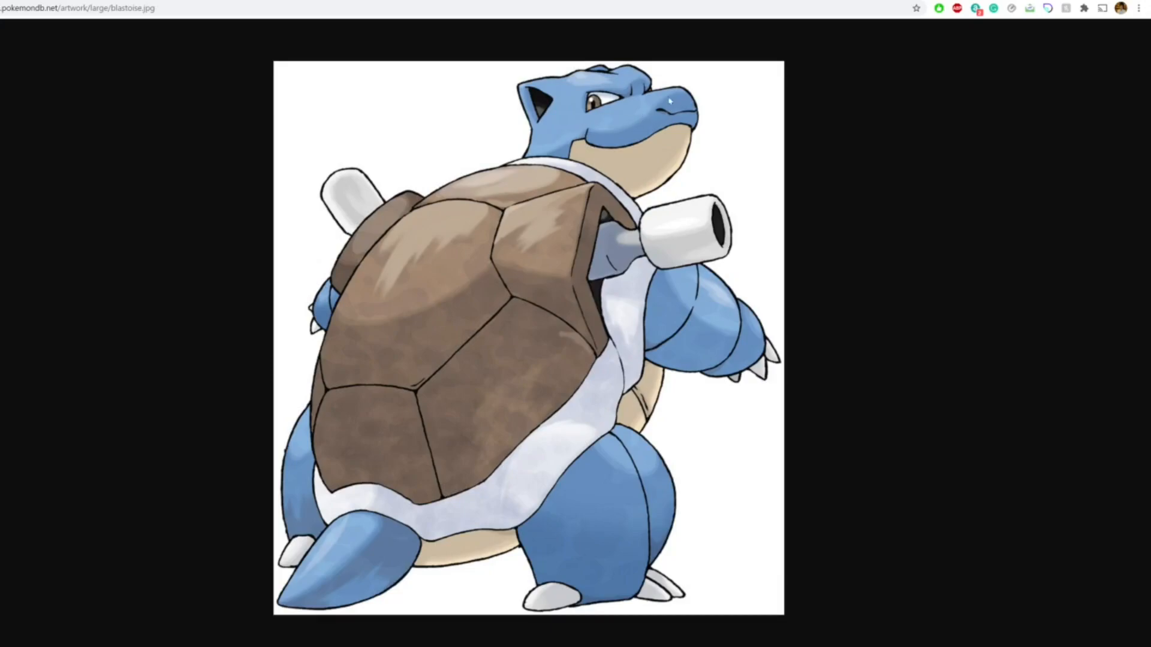
key("ctrl+Tab")
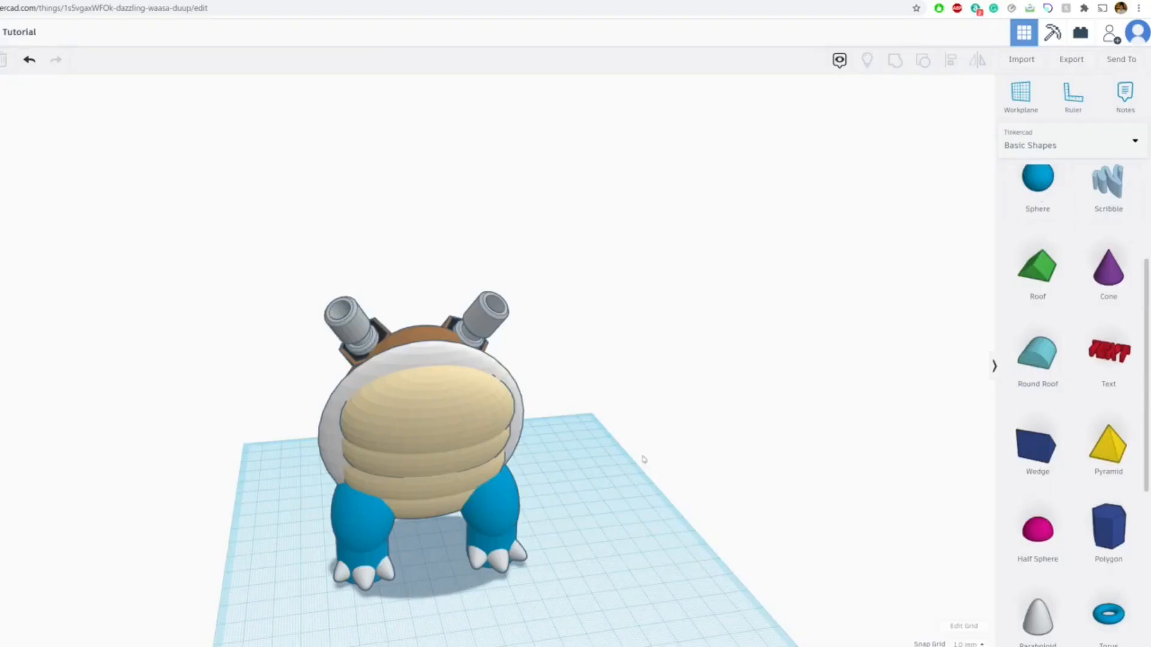
mouse_move(1051, 191)
left_mouse_down()
mouse_move(803, 372)
mouse_move(447, 600)
mouse_move(436, 298)
left_mouse_up()
right_click_drag(437, 298, 72, 386)
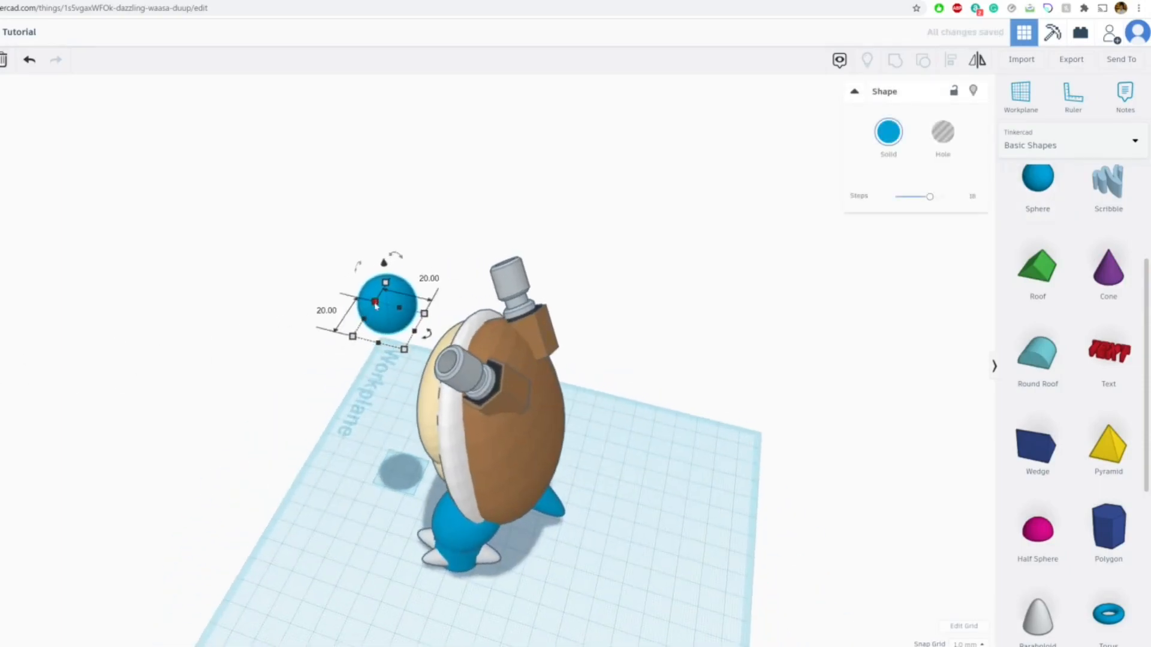
left_click_drag(393, 310, 467, 320)
middle_click_drag(527, 346, 618, 407)
scroll(567, 426, "up", 5)
mouse_move(590, 361)
left_mouse_down()
mouse_move(552, 369)
mouse_move(582, 368)
left_mouse_up()
Enlarge the blue head sphere to about 29 mm wide and 26 mm high.
left_click_drag(651, 344, 661, 322)
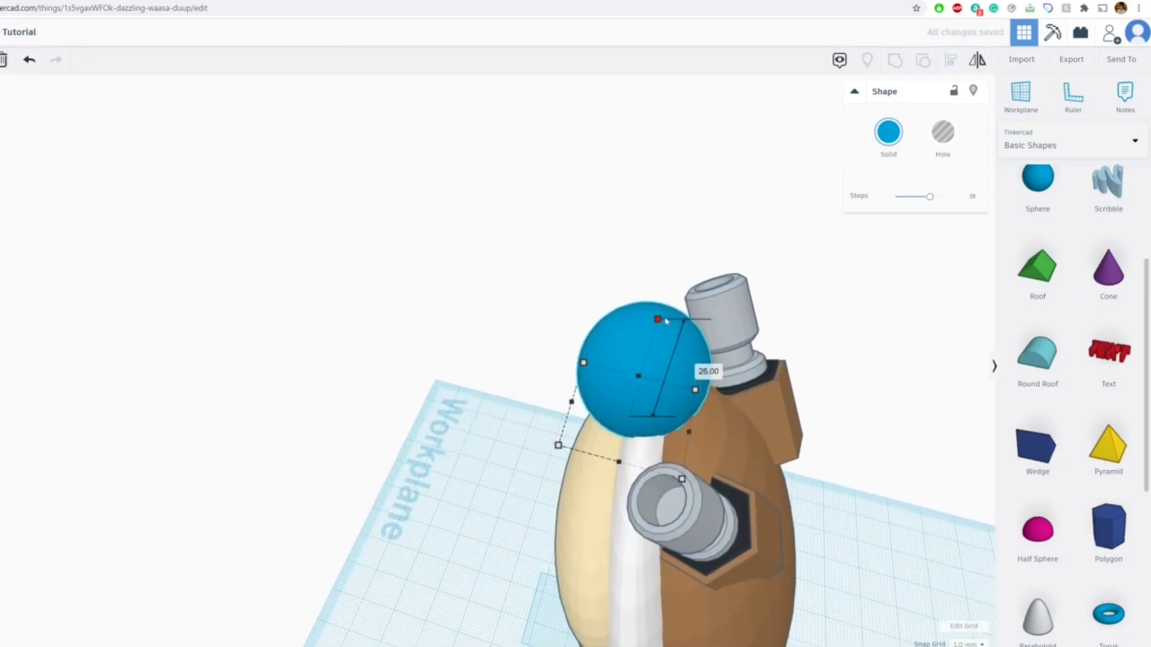
right_click_drag(636, 365, 584, 392)
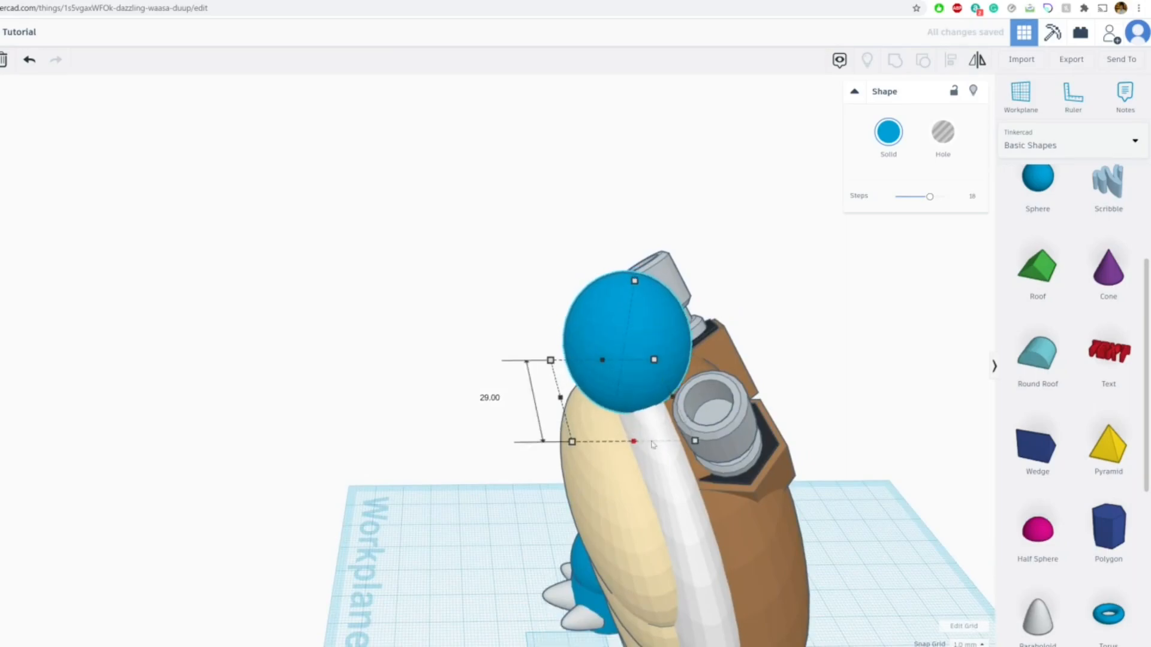
left_click_drag(550, 360, 532, 359)
left_click(486, 369)
right_click_drag(486, 368, 581, 347)
middle_click_drag(581, 347, 756, 396)
right_click_drag(755, 396, 534, 350)
left_click(534, 351)
middle_click_drag(534, 349, 344, 282)
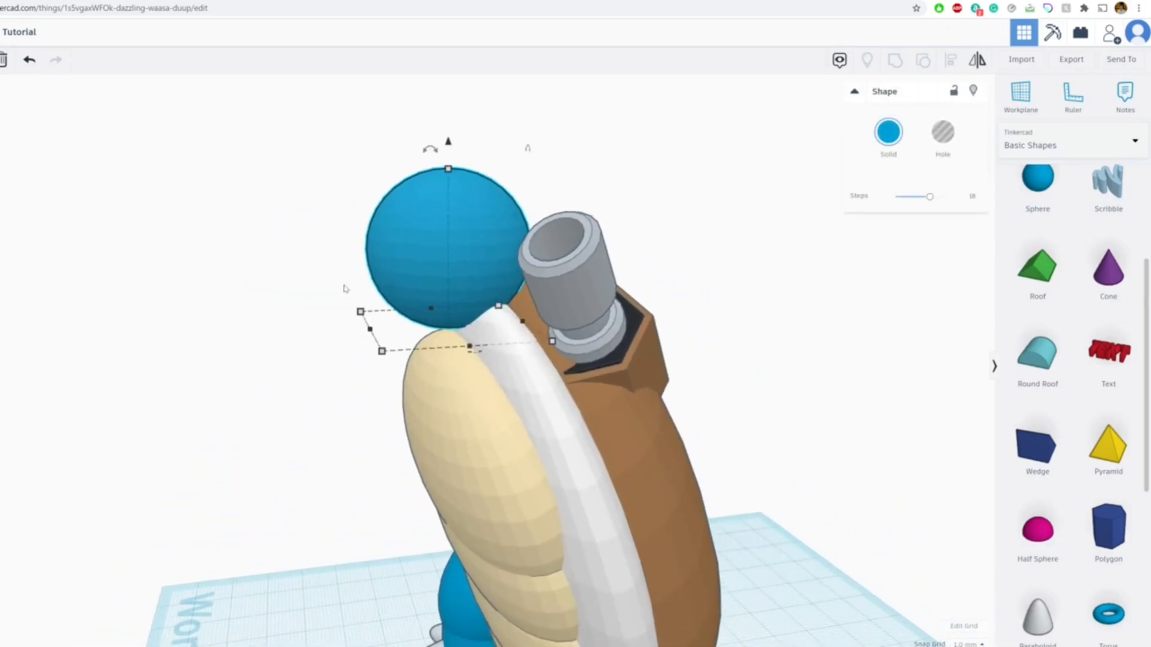
Make a cream lower jaw from a copy of the head sphere, flattened to about 13 mm high and set forward and lower.
right_click_drag(344, 281, 358, 329)
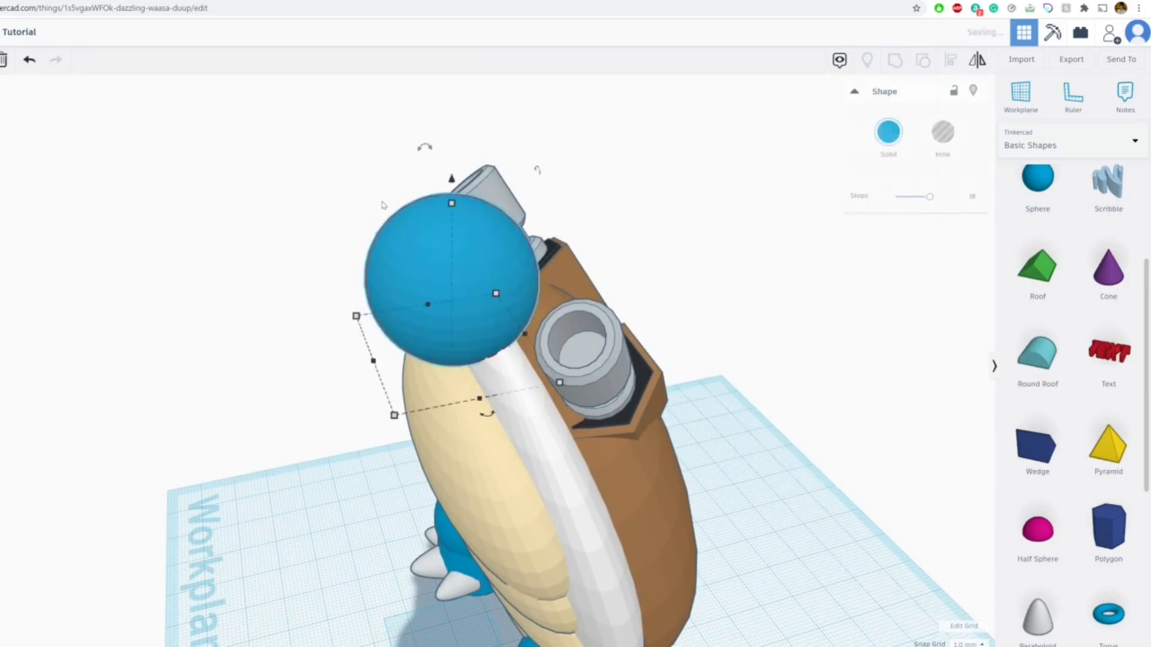
left_click_drag(451, 203, 374, 354)
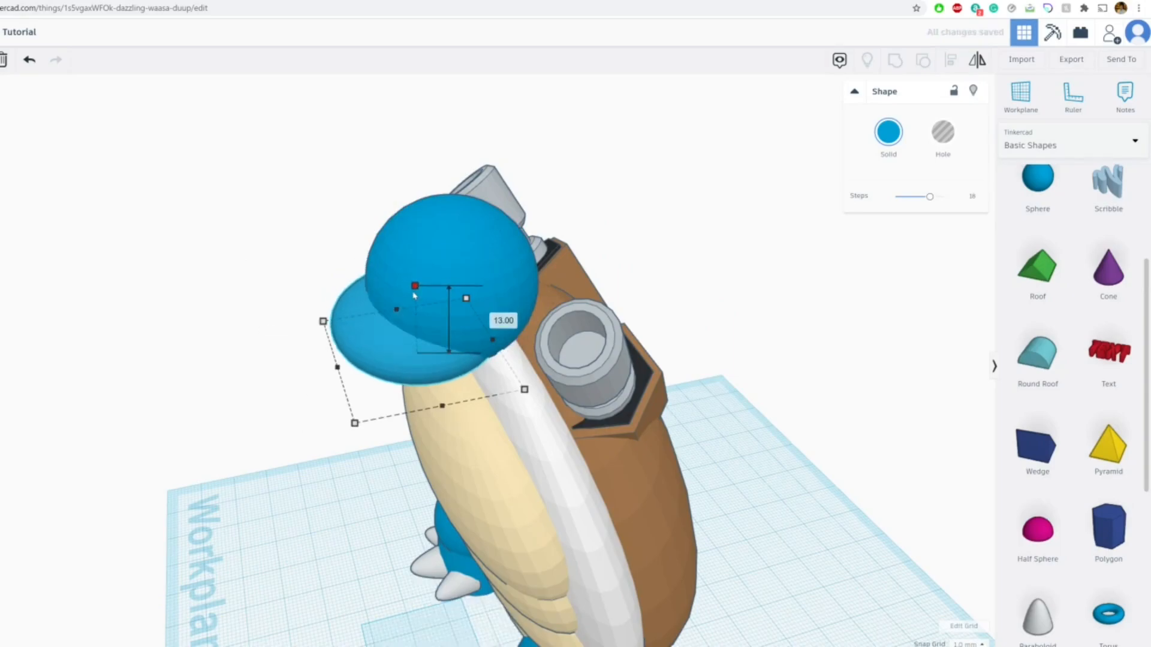
left_click(887, 137)
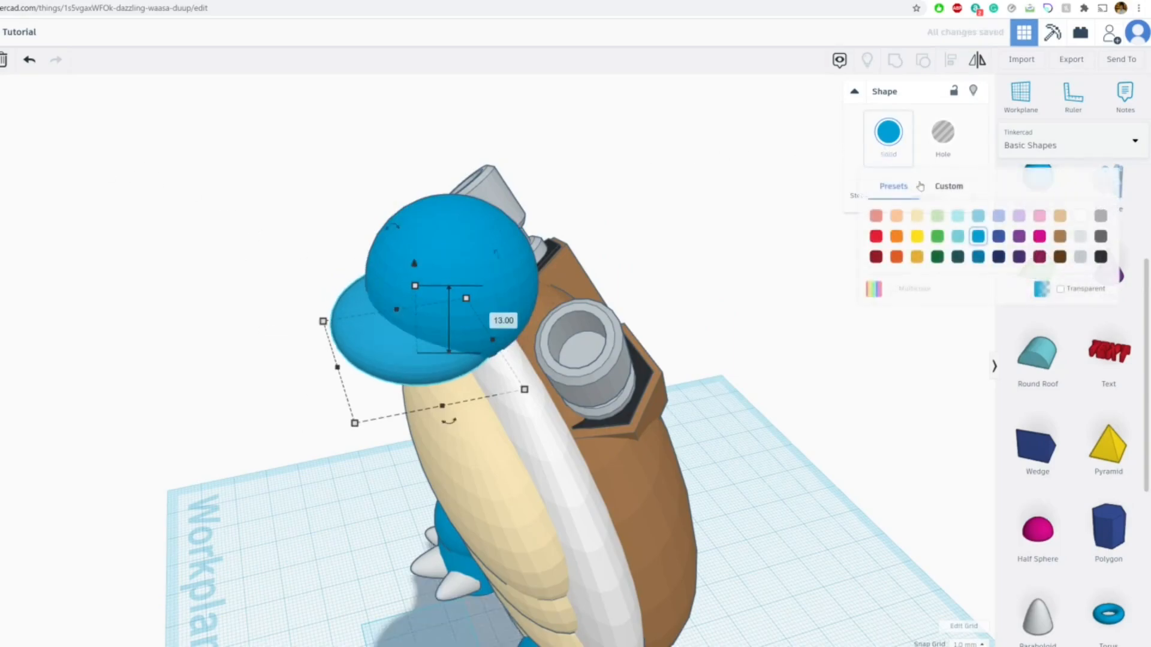
left_click(921, 217)
right_click_drag(384, 312, 486, 268)
left_click_drag(466, 218, 463, 262)
right_click_drag(400, 255, 384, 273)
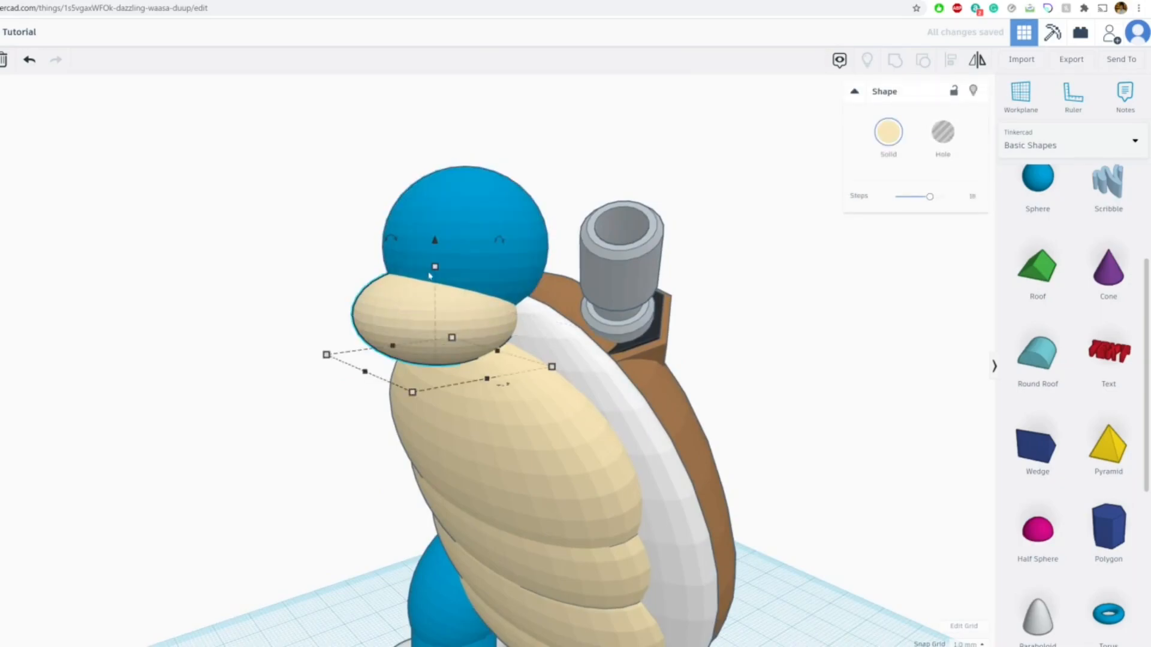
Lower and shift the blue head sphere over the jaw, and move the cream jaw slightly forward beneath it.
left_click(436, 240)
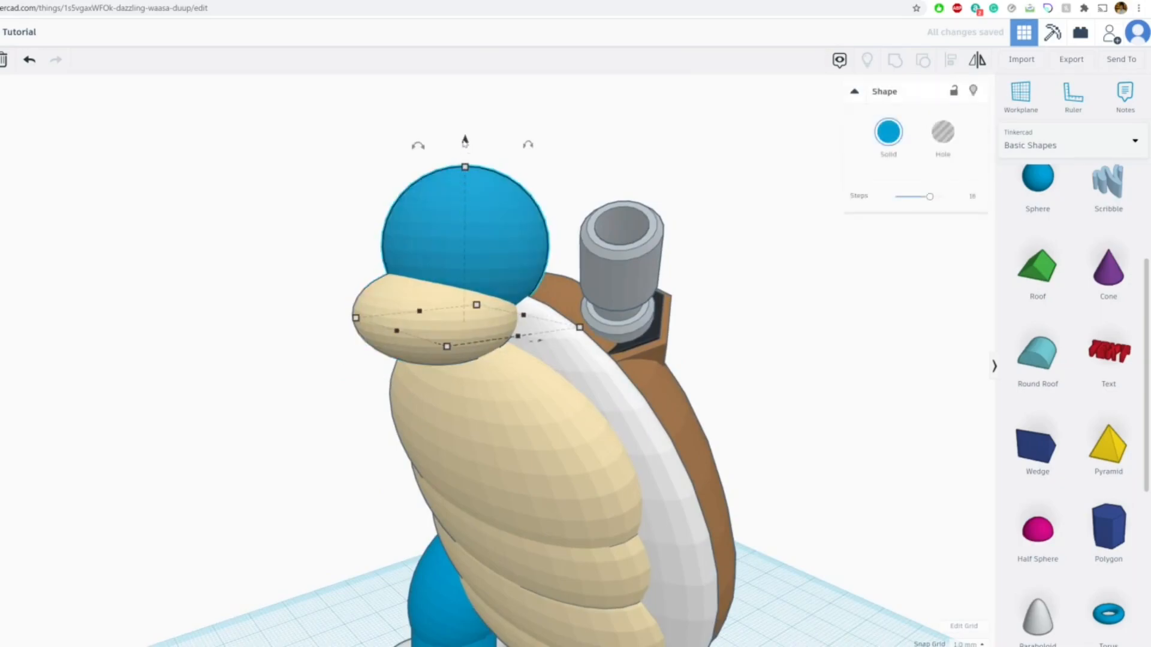
left_click_drag(464, 142, 462, 165)
right_click_drag(462, 167, 259, 208)
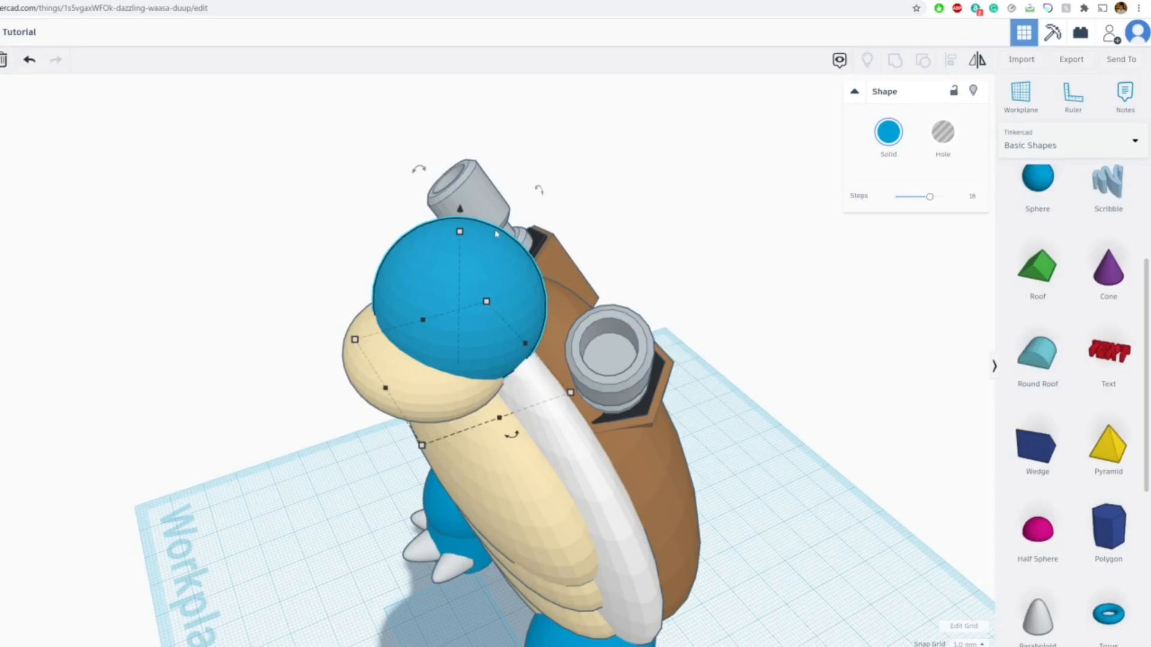
right_click_drag(456, 323, 530, 322)
mouse_move(531, 323)
left_mouse_down()
mouse_move(483, 318)
mouse_move(512, 323)
left_mouse_up()
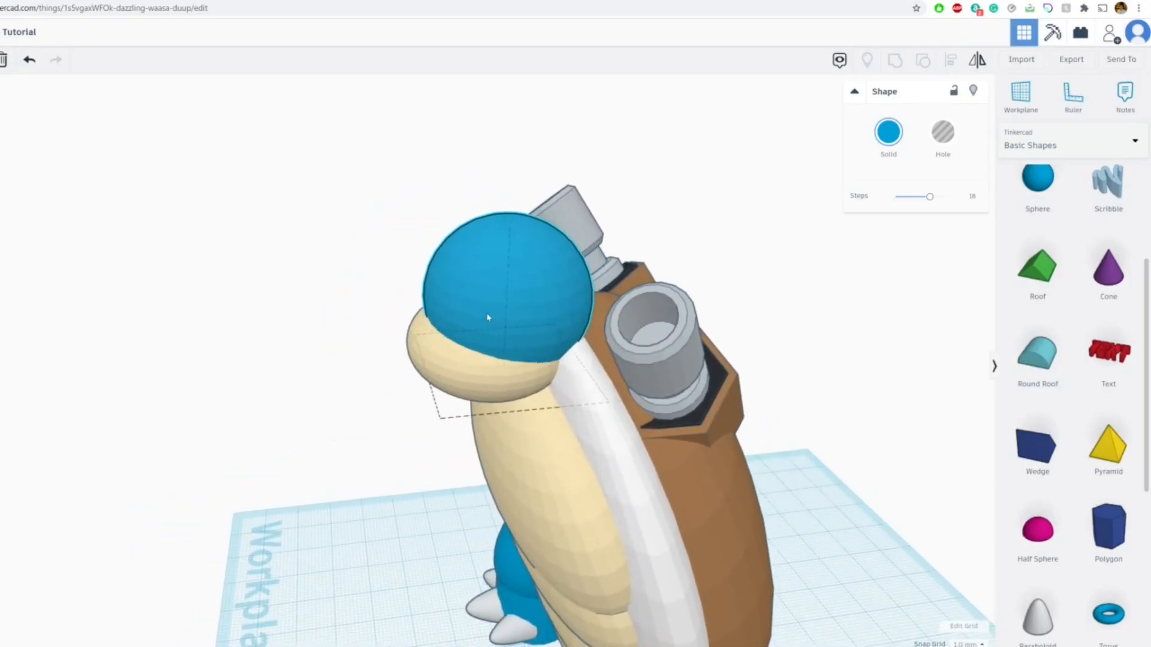
left_click_drag(437, 357, 424, 358)
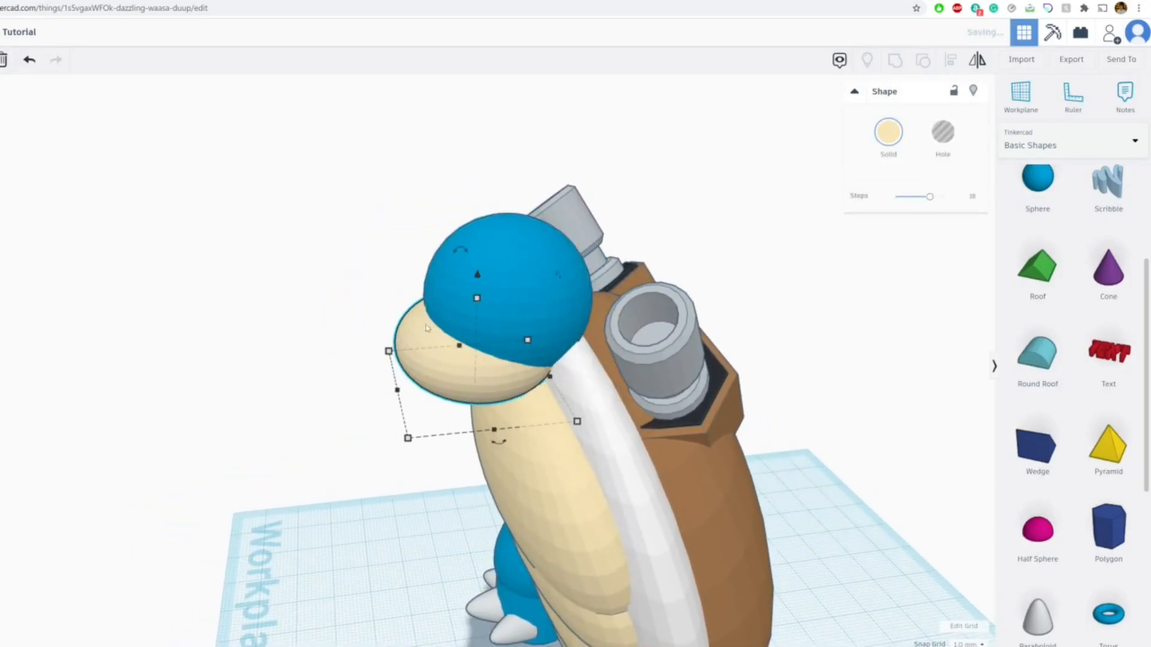
Duplicate the blue head sphere, move the copy forward and flatten it above the cream jaw as the snout.
left_click(442, 287)
key("ctrl+d")
left_click_drag(505, 255, 435, 254)
left_click_drag(449, 215, 461, 266)
right_click_drag(460, 265, 557, 327)
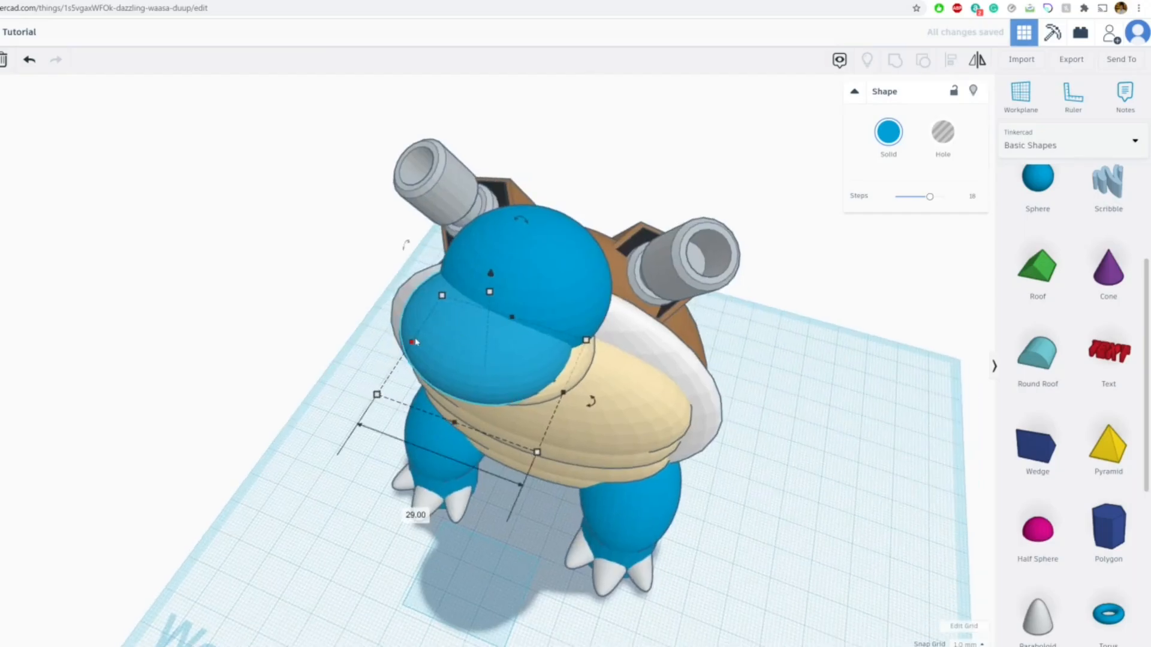
Narrow the blue upper snout to 23 mm wide.
left_click_drag(413, 342, 441, 352)
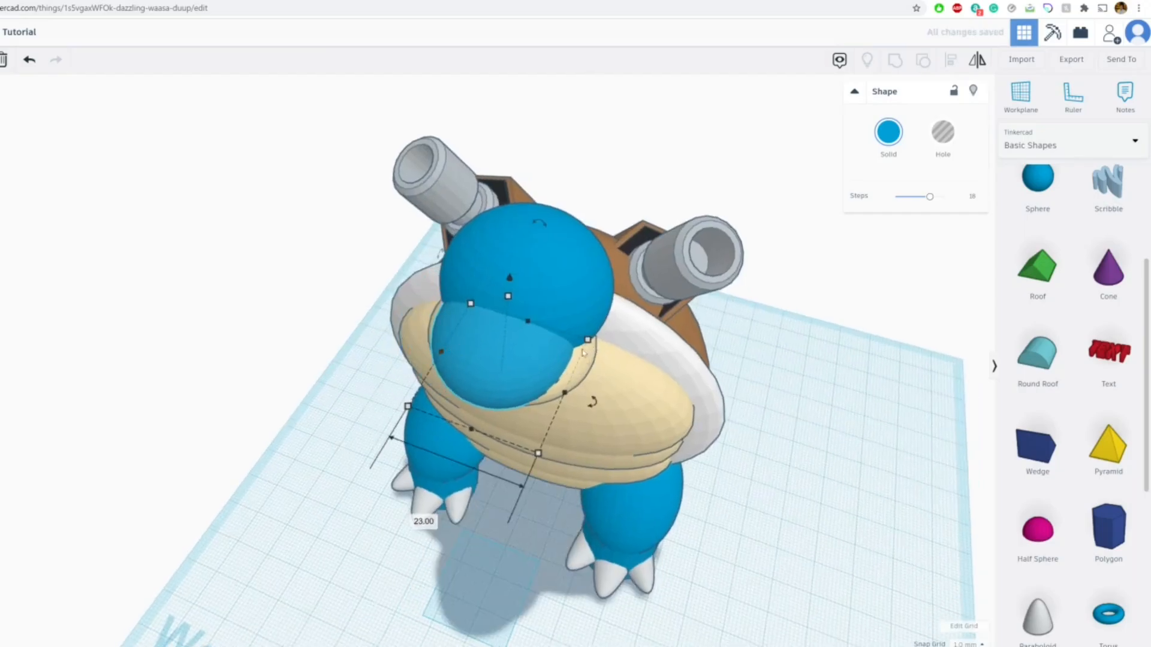
scroll(583, 353, "up", 3)
right_click_drag(563, 334, 508, 321)
Reduce the tan lower jaw's height to 15 mm and its width to 26 mm.
left_click(557, 347)
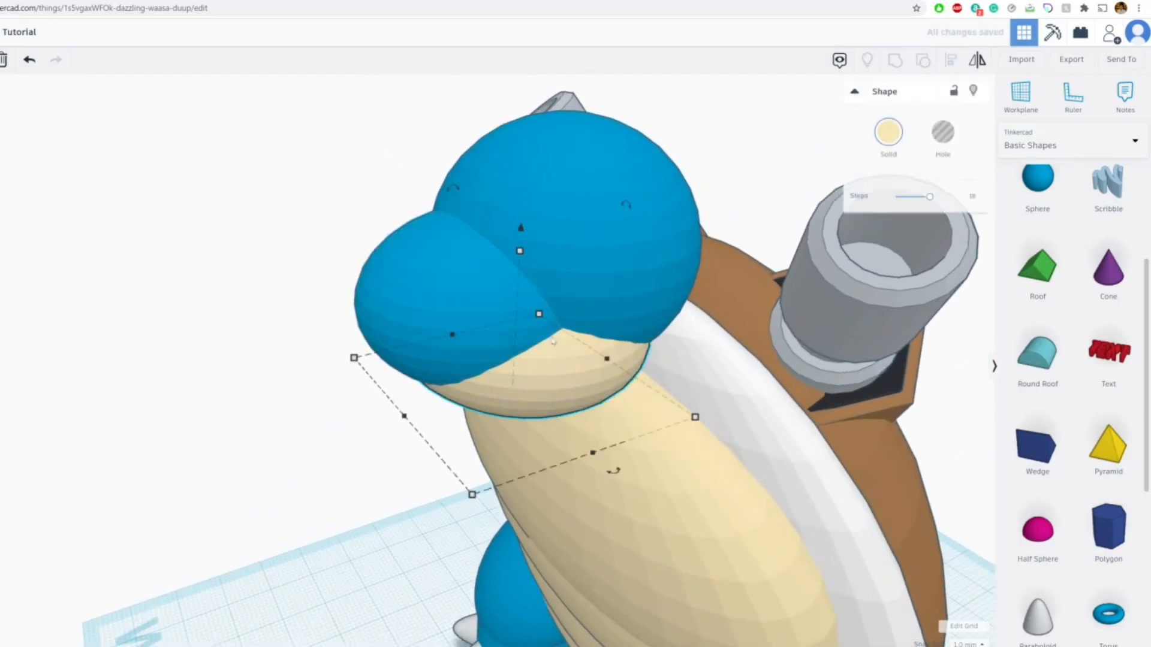
left_click_drag(520, 252, 520, 264)
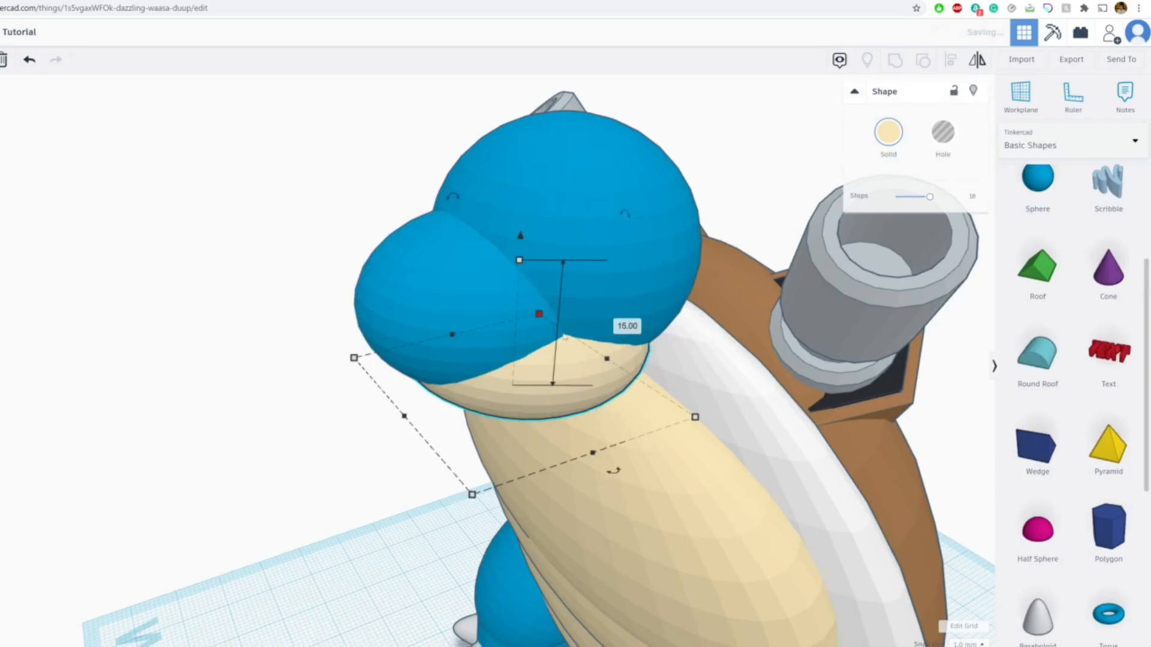
right_click_drag(551, 333, 635, 348)
scroll(701, 379, "up", 2)
right_click_drag(702, 380, 752, 379)
left_click_drag(412, 351, 428, 347)
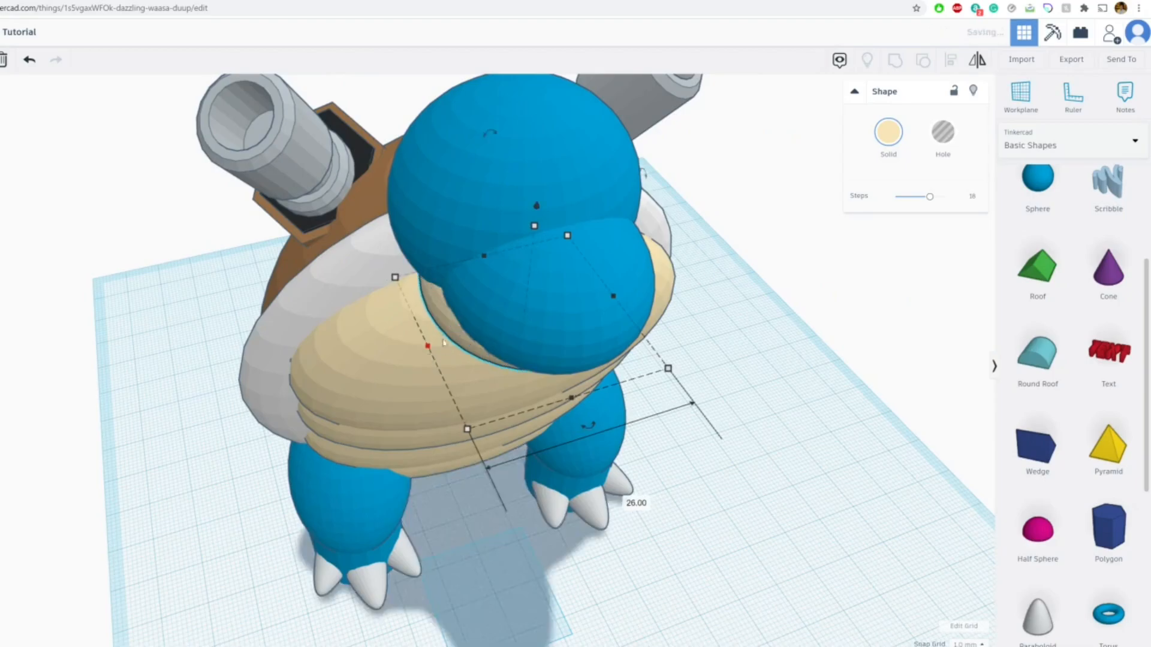
Flatten the blue upper snout by slightly reducing its height.
right_click_drag(443, 348, 132, 251)
right_click_drag(429, 236, 411, 294)
left_click(445, 233)
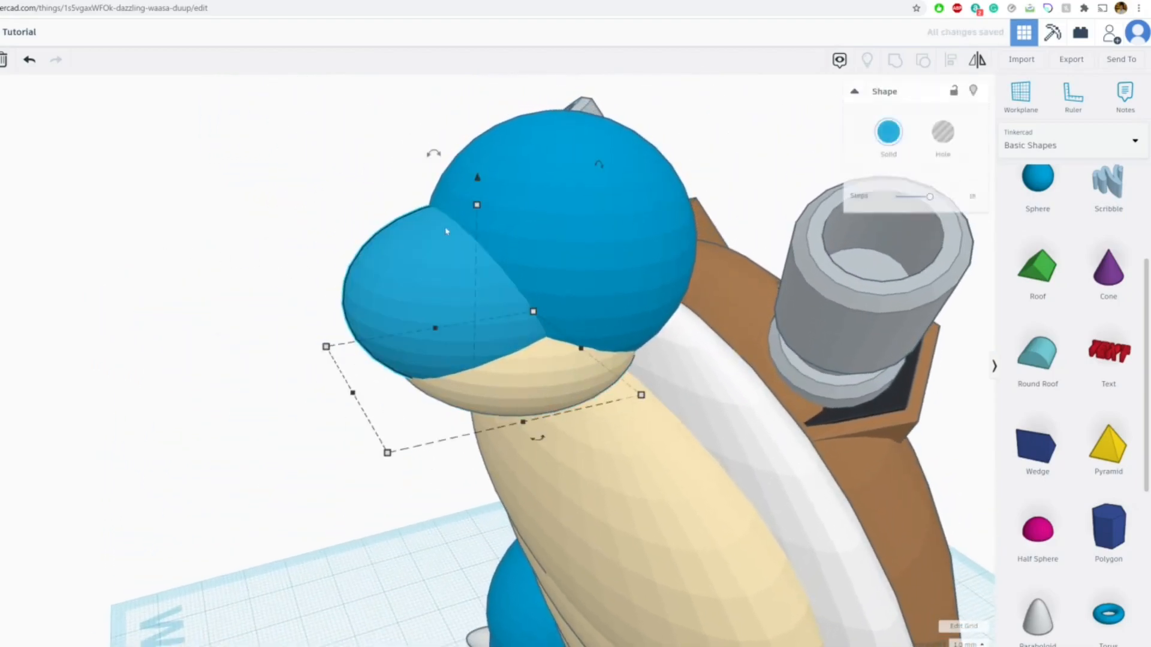
left_click_drag(476, 205, 475, 226)
left_click(287, 192)
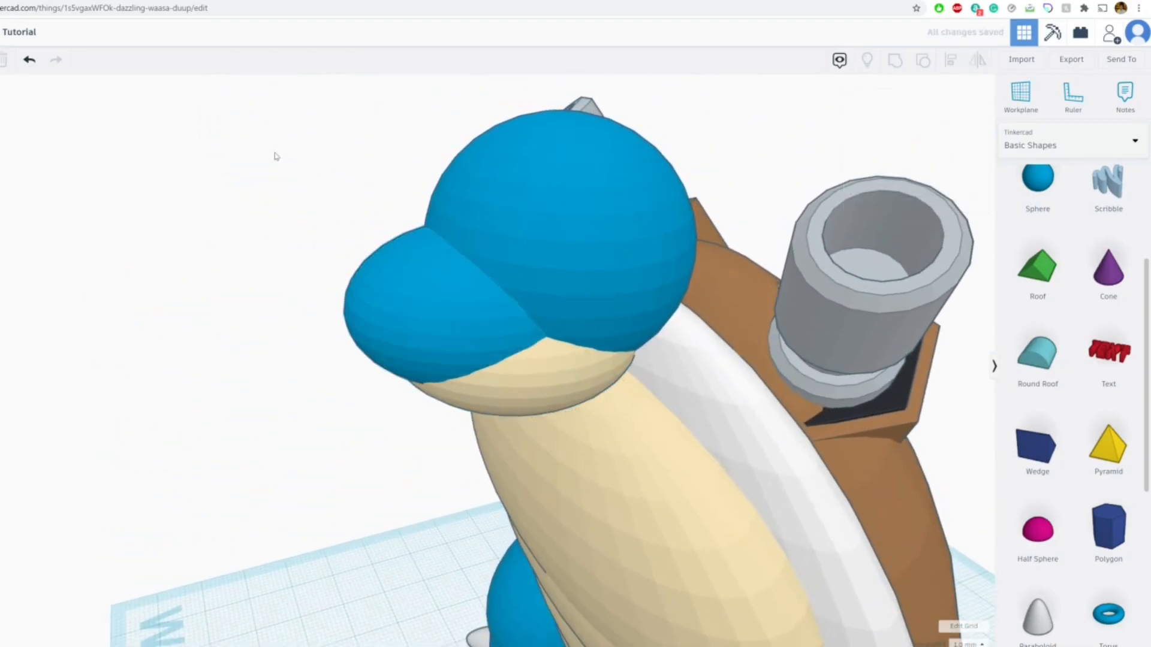
Adjust the blue upper snout upward slightly to refine its fit against the head.
right_click_drag(470, 275, 590, 292)
scroll(516, 308, "up", 2)
right_click_drag(516, 308, 447, 270)
left_click(447, 270)
left_click_drag(512, 141, 514, 113)
left_click(308, 201)
right_click_drag(308, 200, 567, 226)
scroll(526, 252, "down", 4)
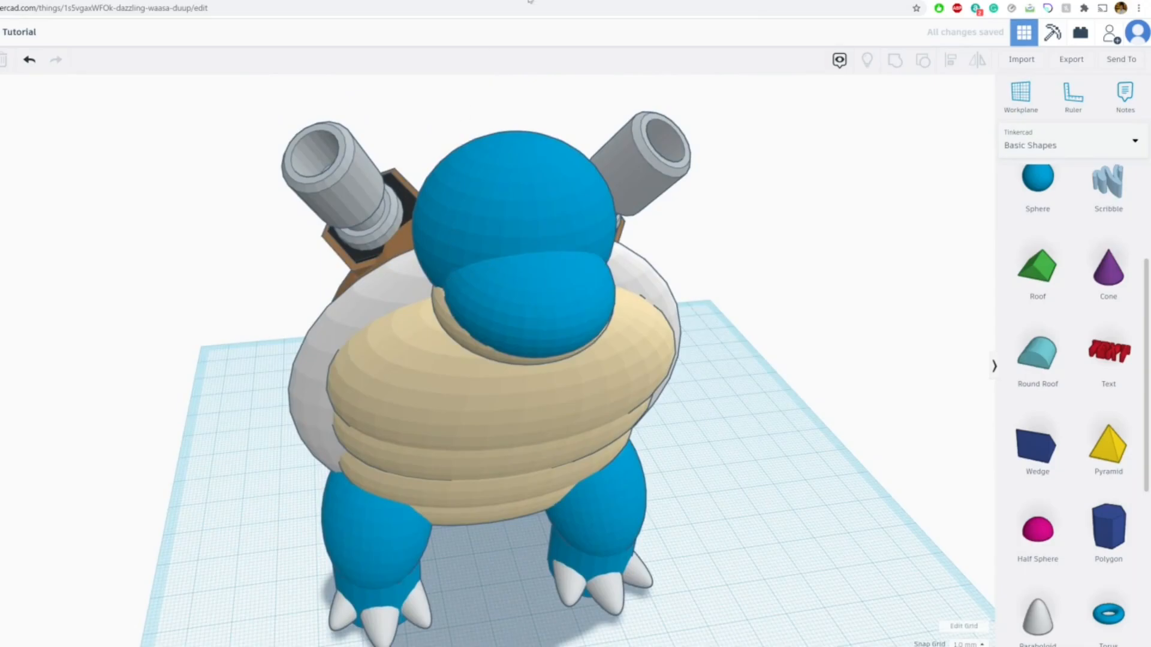
Check the Blastoise reference images and place a wedge on the workplane beside the model.
key("ctrl+Tab")
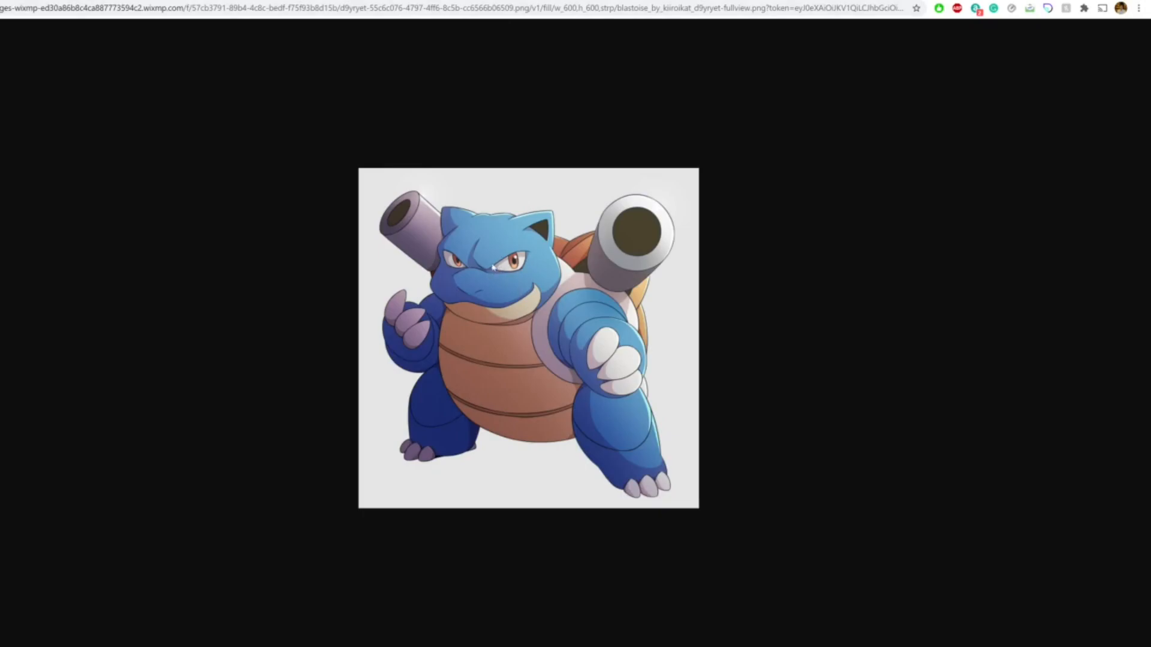
key("ctrl+Tab")
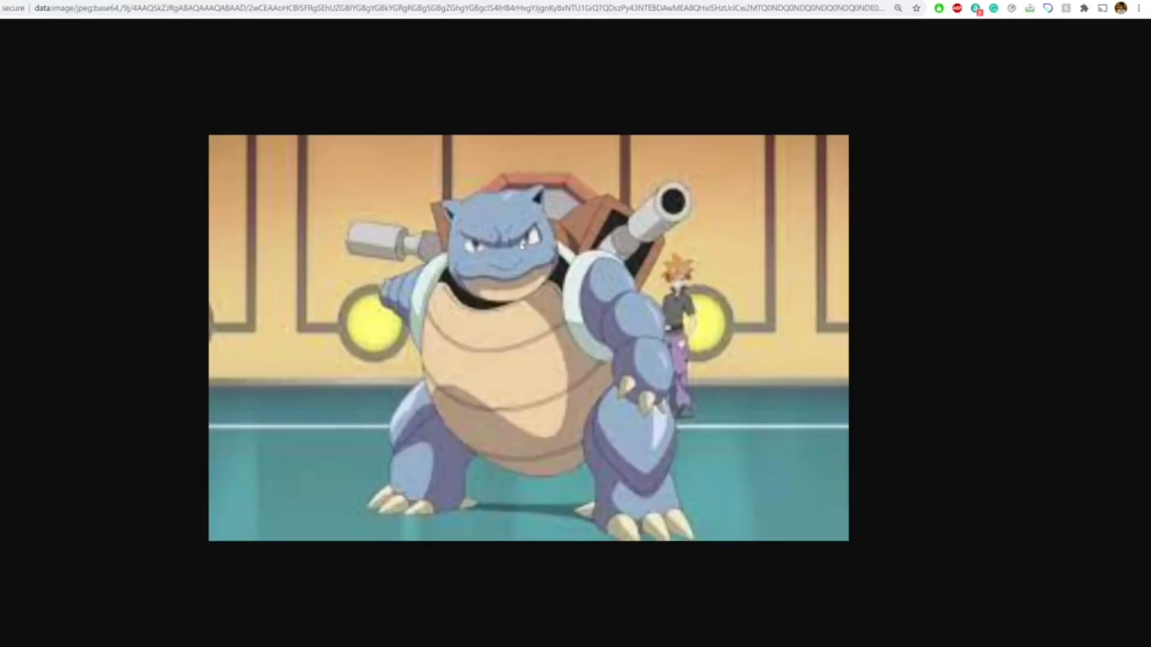
key("ctrl+Tab")
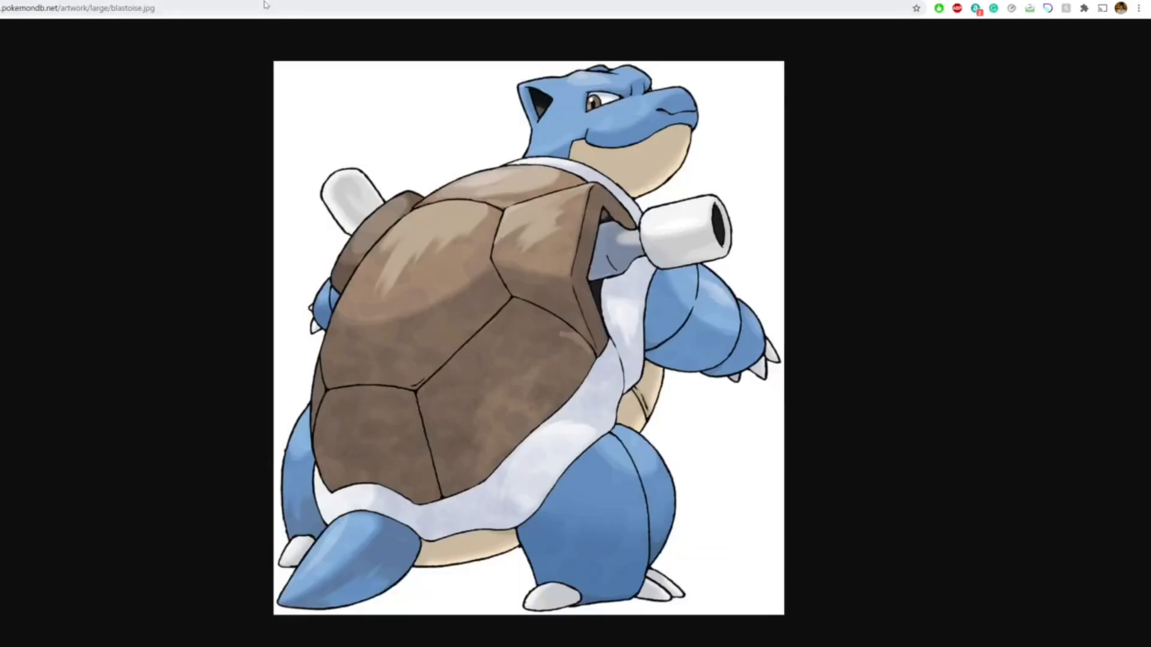
key("ctrl+Tab")
scroll(444, 249, "down", 2)
left_click_drag(1041, 454, 774, 566)
right_click_drag(753, 540, 510, 359)
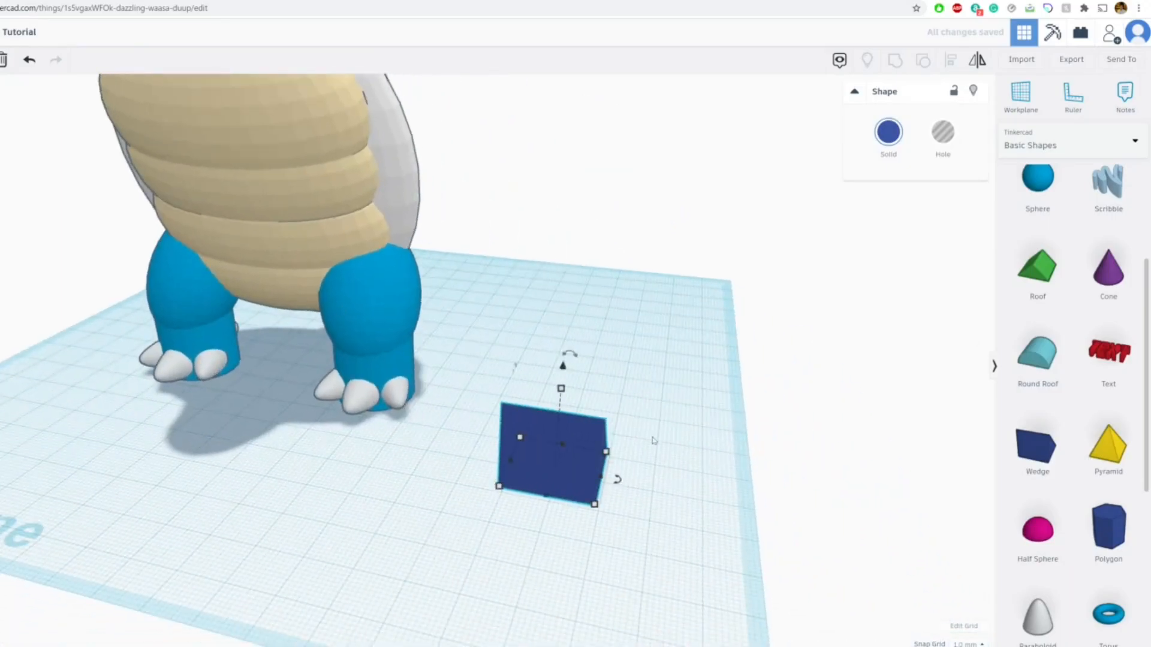
Rotate the wedge about its vertical axis and shorten it, raising it to about head height.
right_click_drag(653, 442, 637, 537)
left_click_drag(617, 525, 523, 522)
left_click_drag(569, 415, 565, 450)
left_click_drag(566, 430, 601, 115)
scroll(510, 282, "down", 3)
right_click_drag(511, 277, 537, 312)
scroll(537, 318, "down", 1)
Mirror the wedge according to the reference image and move it onto the front of the head.
left_click(204, 1)
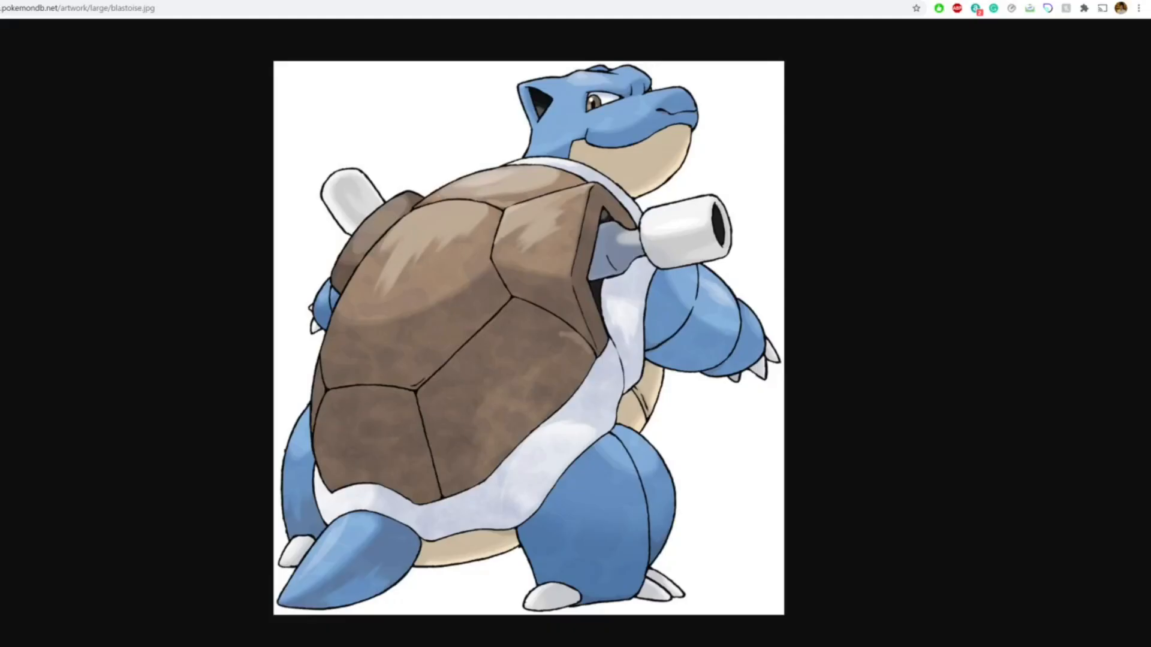
key("ctrl+Tab")
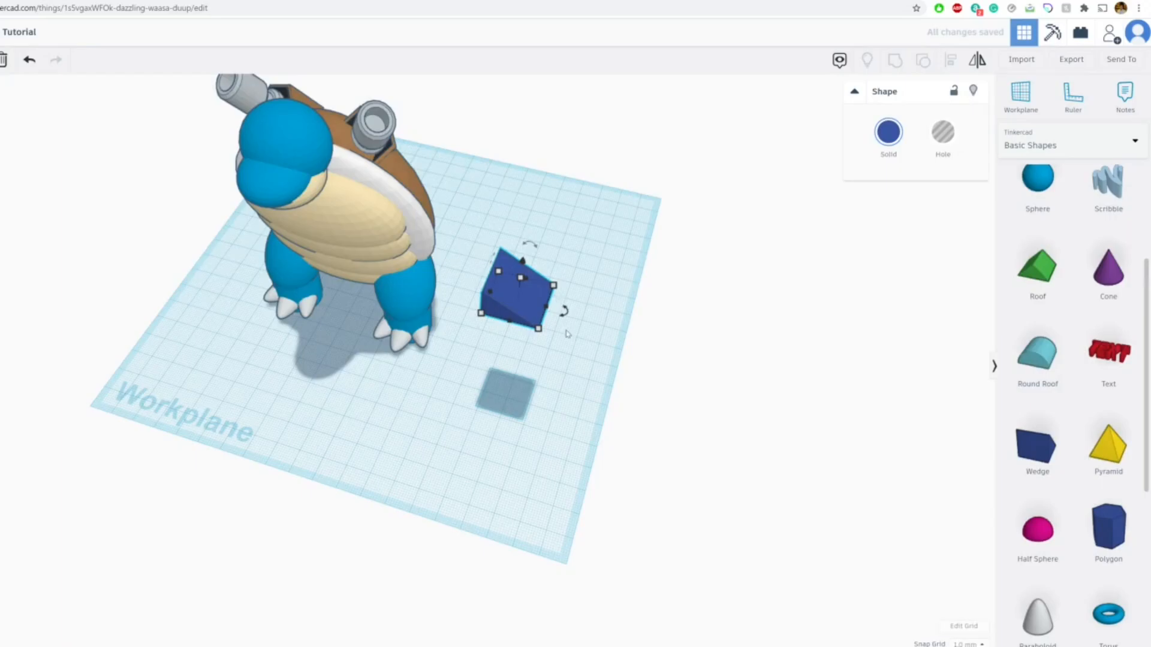
left_click(977, 61)
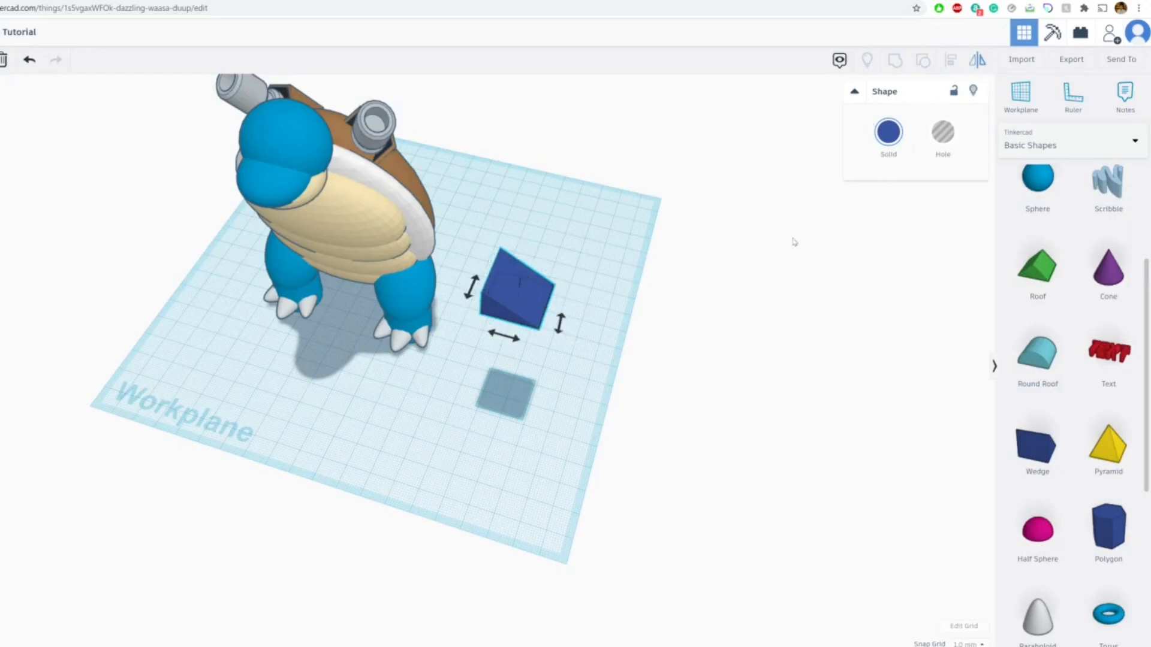
left_click(515, 339)
left_click_drag(525, 309, 251, 119)
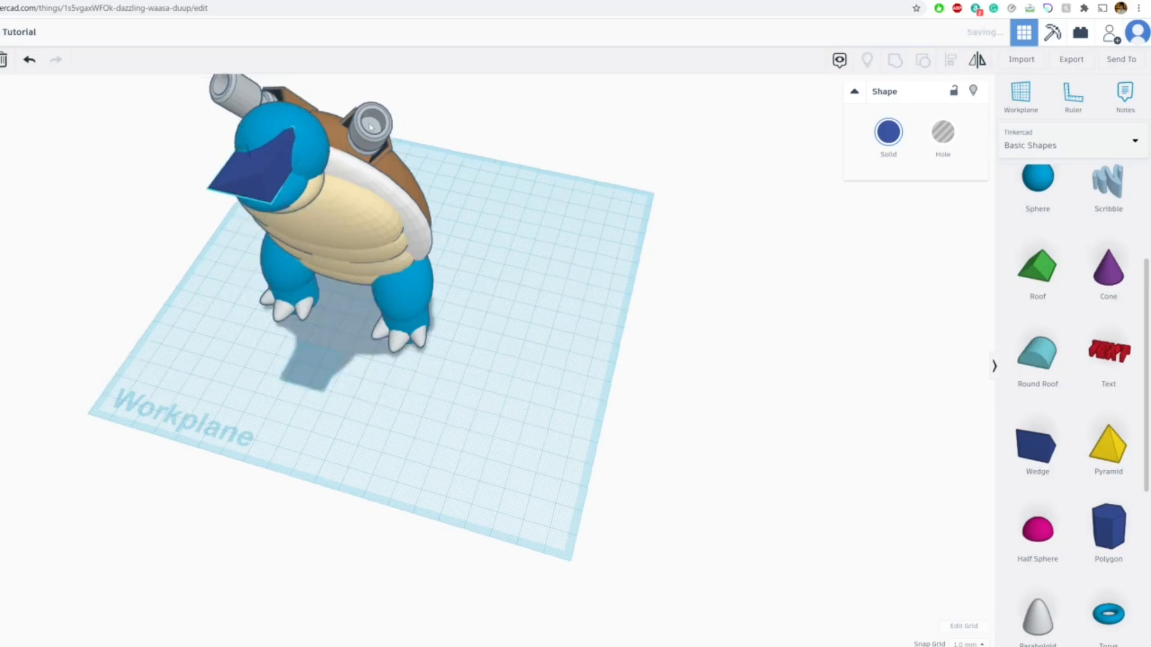
Color the wedge on the face white.
right_click_drag(120, 228, 196, 232)
middle_click_drag(196, 231, 564, 259)
right_click_drag(564, 259, 449, 252)
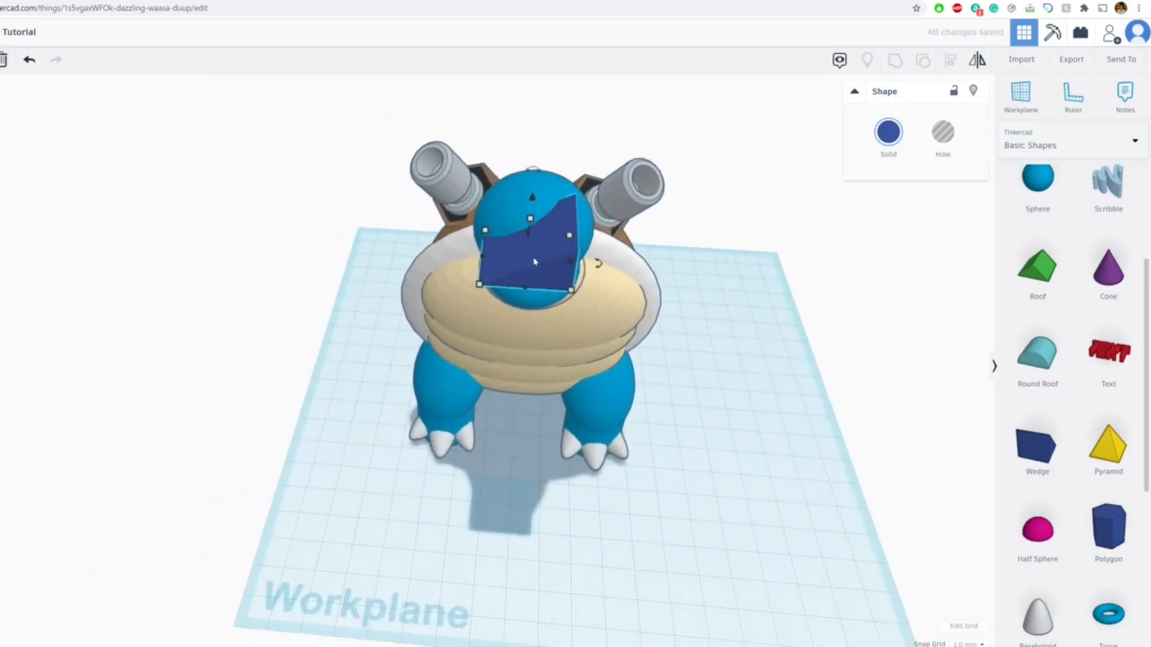
scroll(456, 360, "up", 3)
left_click(888, 135)
left_click(1080, 217)
Shrink the white wedge into an eye shape, setting its height to 5 mm, and raise it slightly above the snout.
right_click_drag(707, 239, 412, 348)
left_click_drag(295, 435, 389, 414)
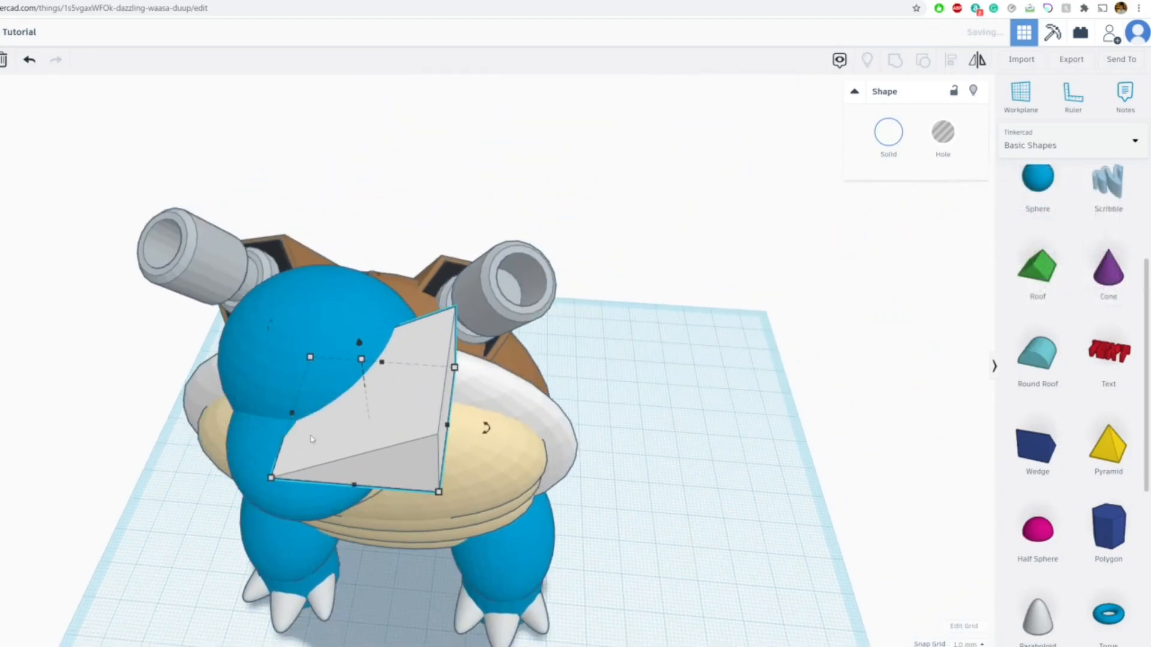
left_click_drag(361, 359, 365, 393)
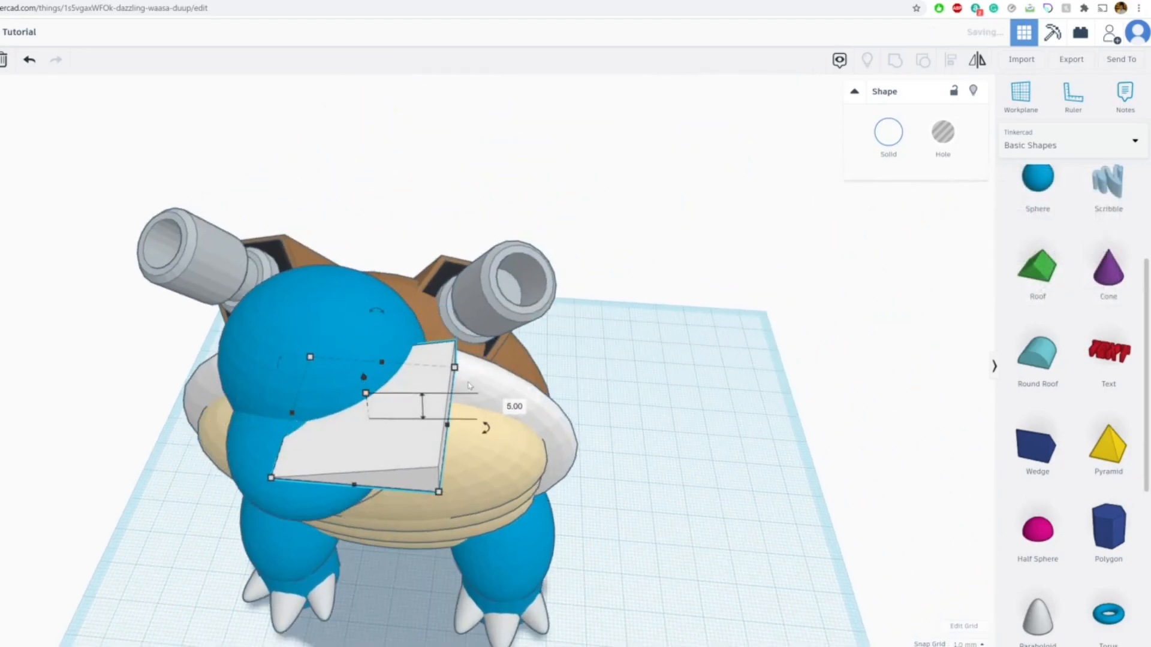
left_click_drag(455, 368, 371, 406)
right_click_drag(290, 434, 398, 408)
scroll(443, 368, "up", 3)
left_click_drag(358, 316, 360, 290)
right_click_drag(381, 366, 456, 554)
left_click_drag(492, 502, 516, 483)
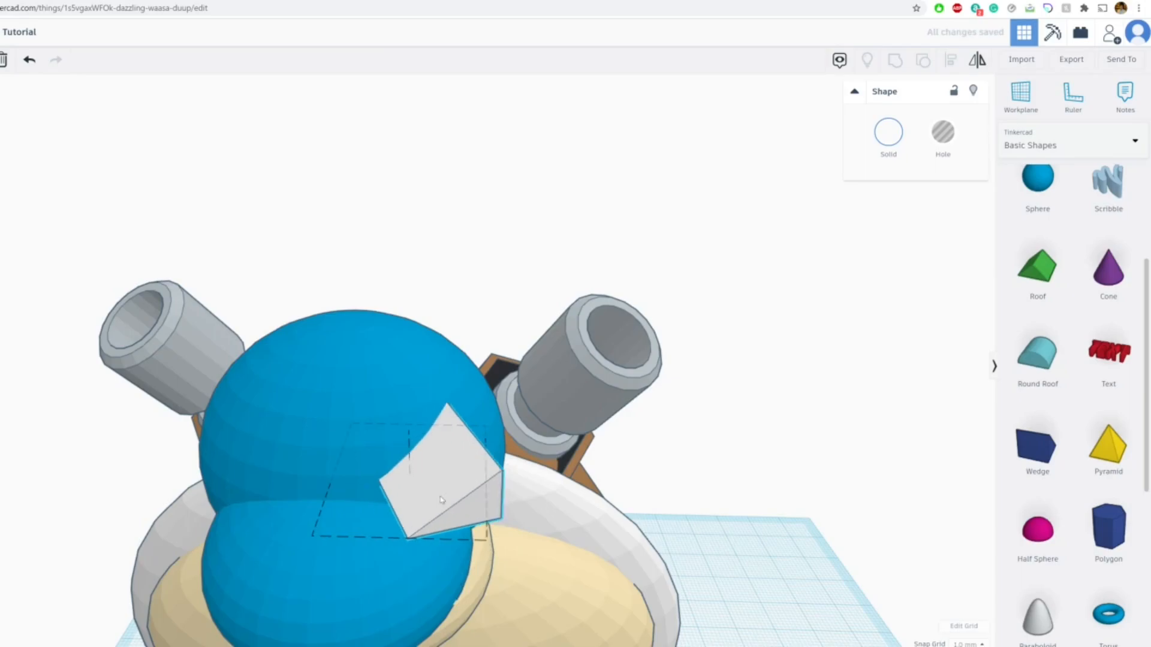
left_click_drag(420, 414, 420, 421)
right_click_drag(420, 424, 390, 393)
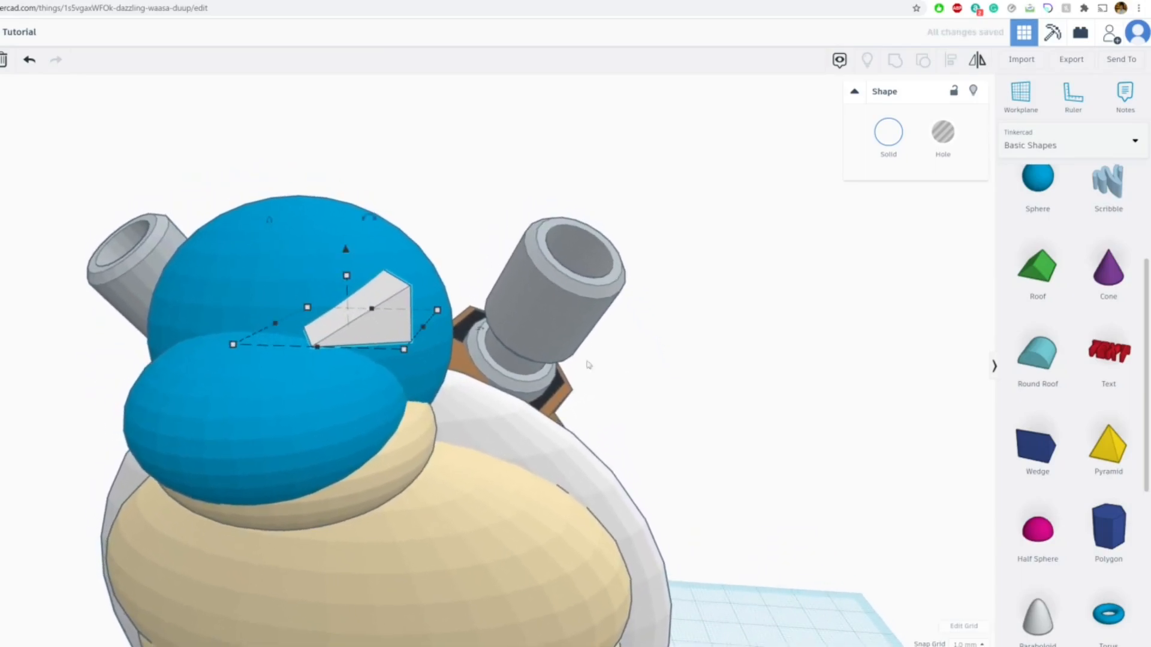
left_click(34, 68)
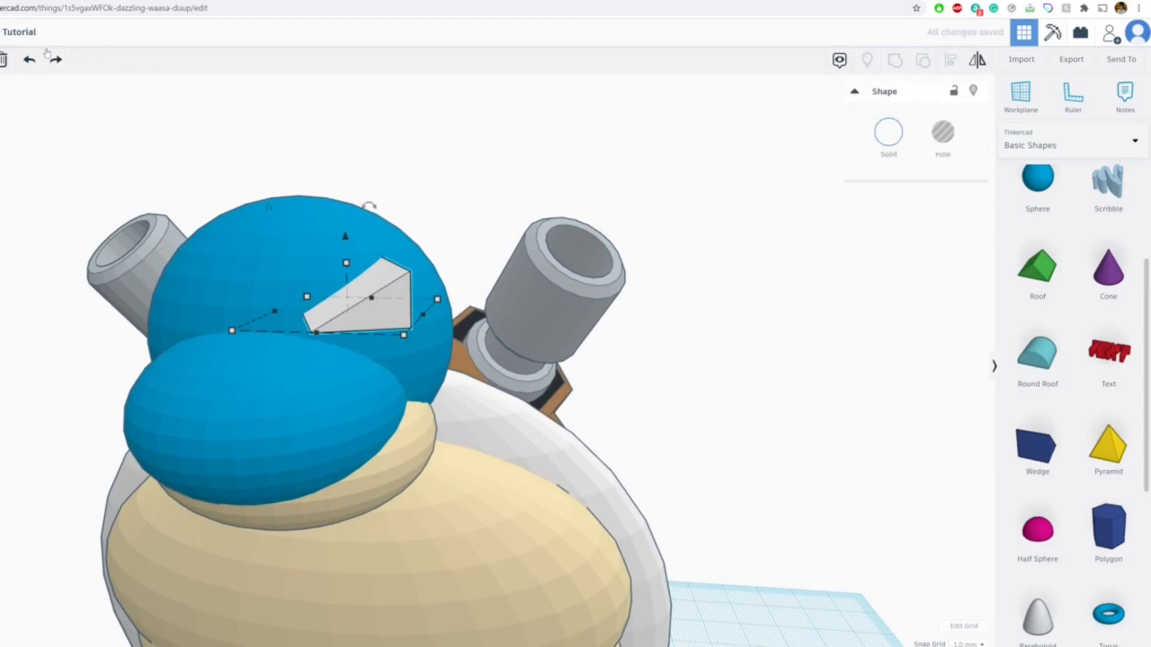
left_click(29, 60)
left_click(29, 60)
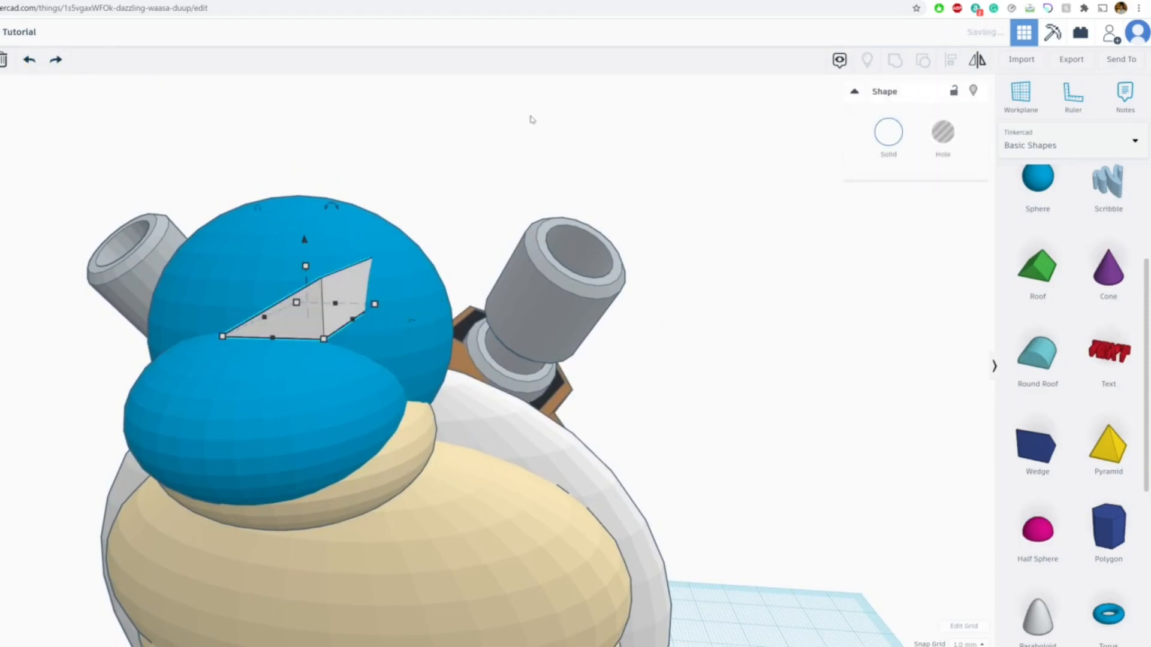
left_click(531, 118)
Check the eye in the reference image and place a cylinder on the workplane beside the model.
key("ctrl+Tab")
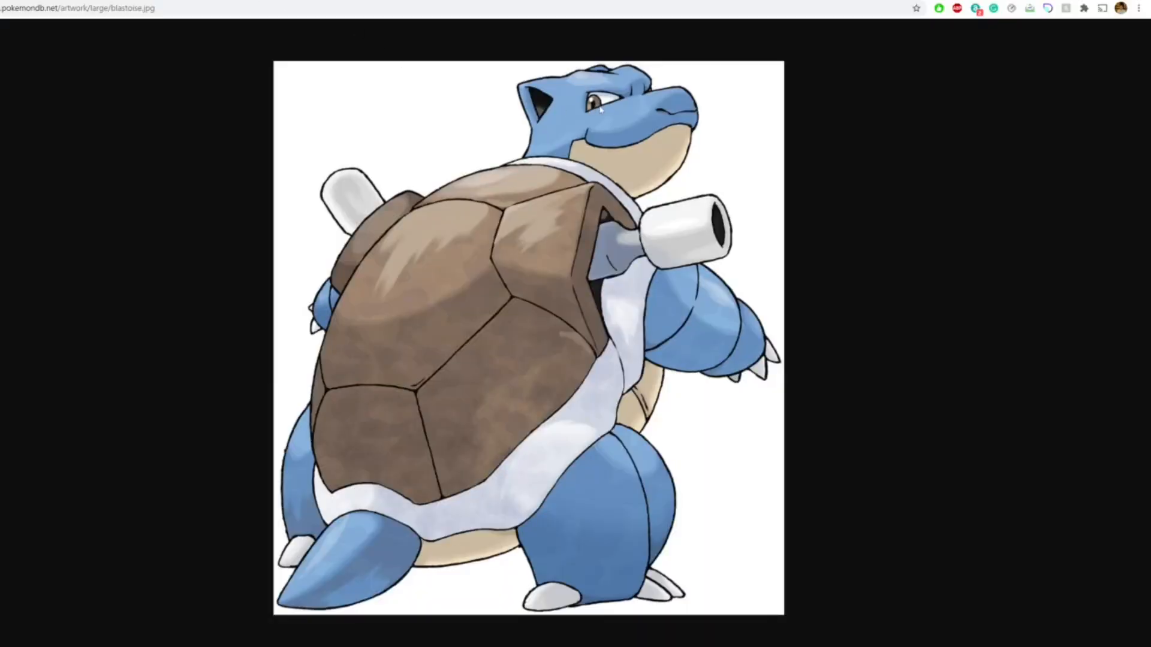
key("ctrl+shift+Tab")
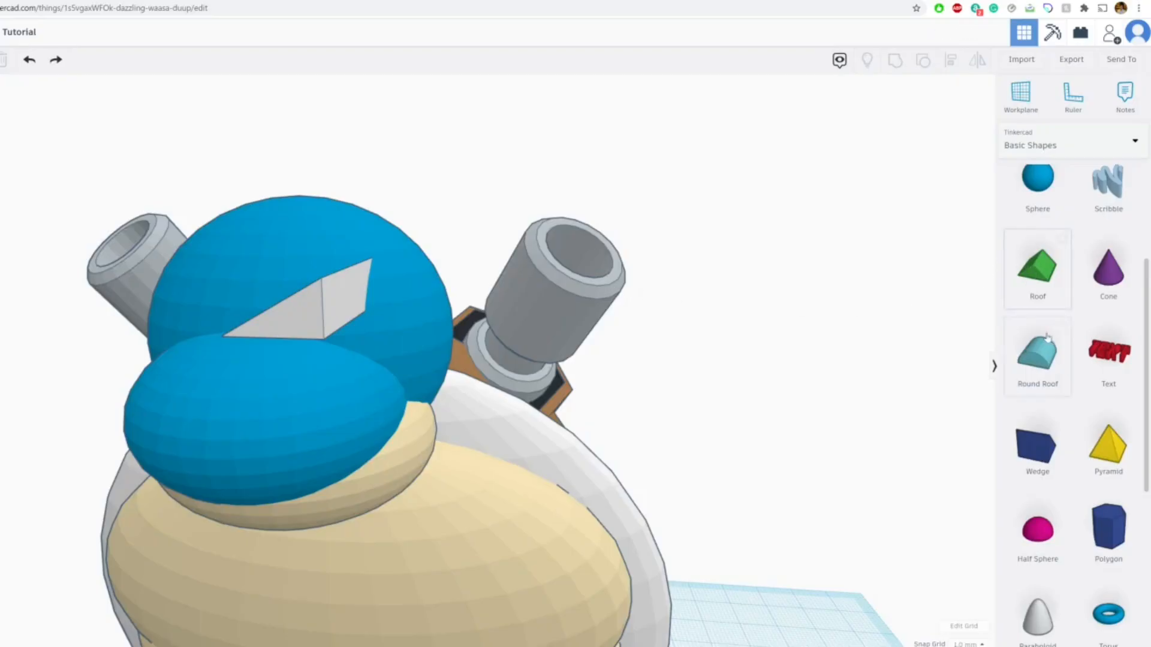
scroll(1040, 337, "up", 4)
left_click_drag(1108, 293, 777, 584)
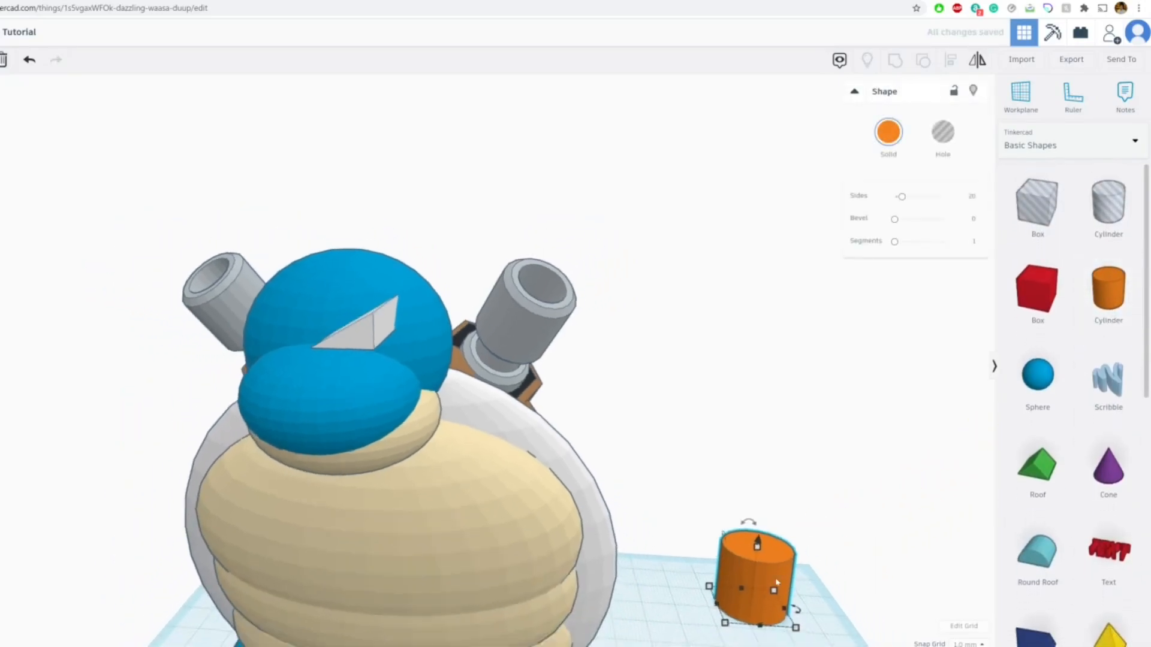
Lift the cylinder to head height and rotate it 90 degrees so it lies horizontally.
scroll(778, 583, "down", 3)
left_click_drag(716, 508, 599, 183)
right_click_drag(555, 225, 335, 276)
left_click_drag(436, 259, 355, 345)
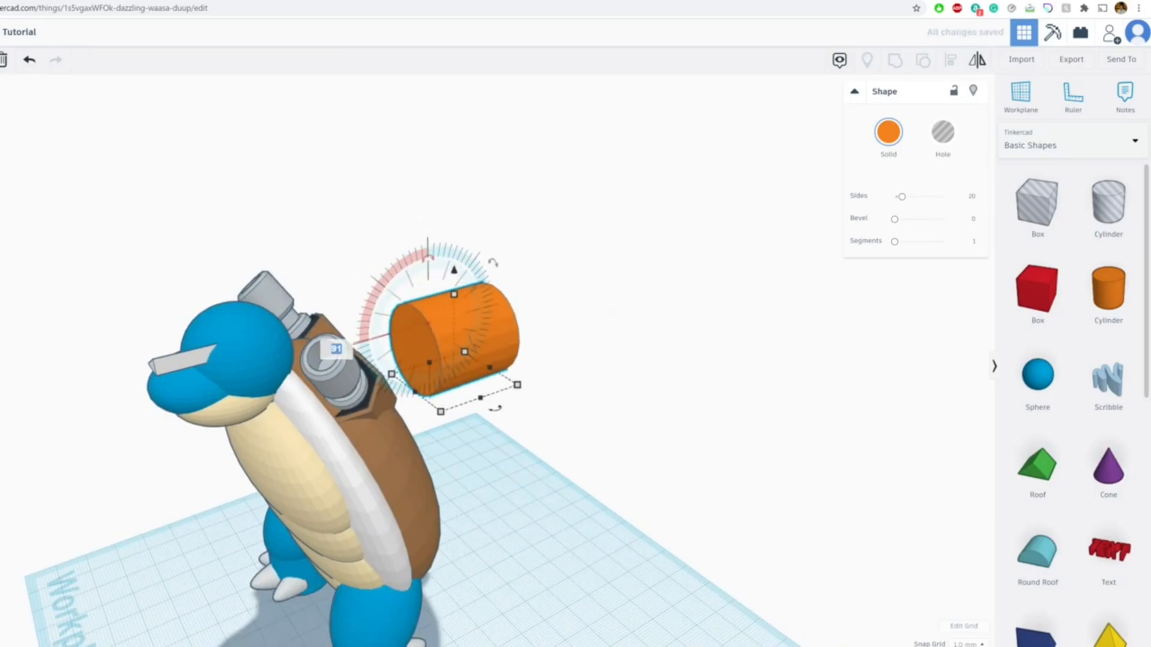
type("90")
key("Return")
Shrink the cylinder and position it in front of the white eye wedge, setting its height to 5 mm.
left_click_drag(454, 295, 123, 373)
right_click_drag(123, 373, 384, 389)
scroll(437, 377, "up", 4)
left_click_drag(405, 428, 413, 415)
left_click_drag(418, 352, 421, 420)
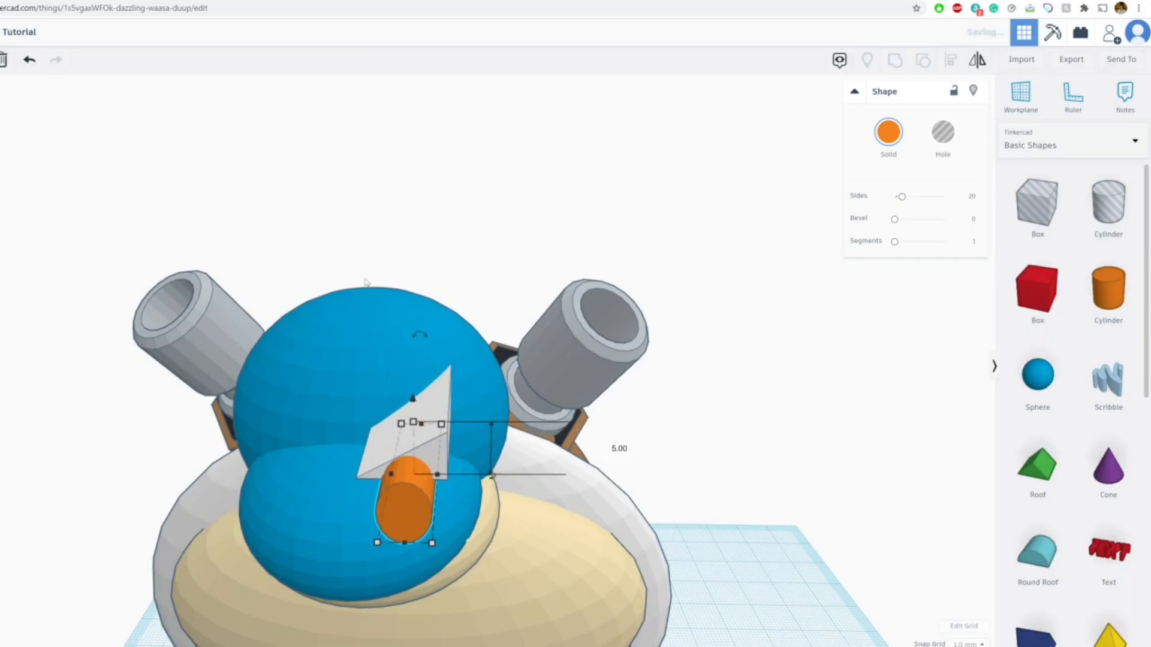
Check the reference eye and narrow the orange cylinder into a tall oval, adjusting it vertically.
left_click(250, 3)
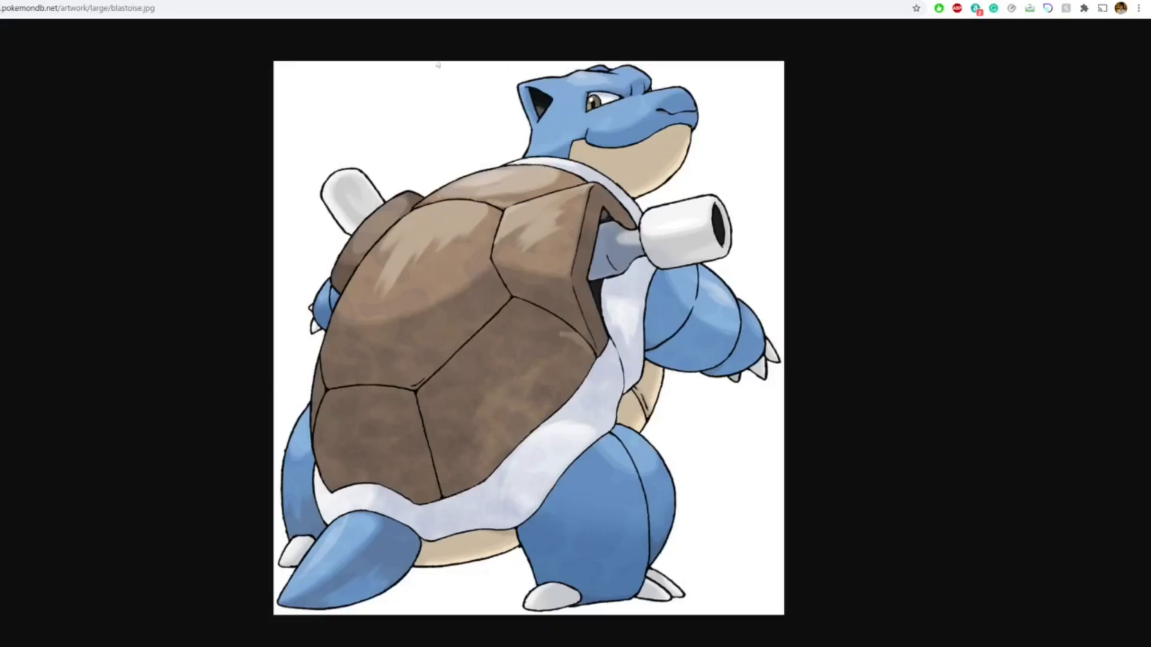
left_click(135, 3)
scroll(446, 372, "up", 4)
right_click_drag(516, 585, 388, 259)
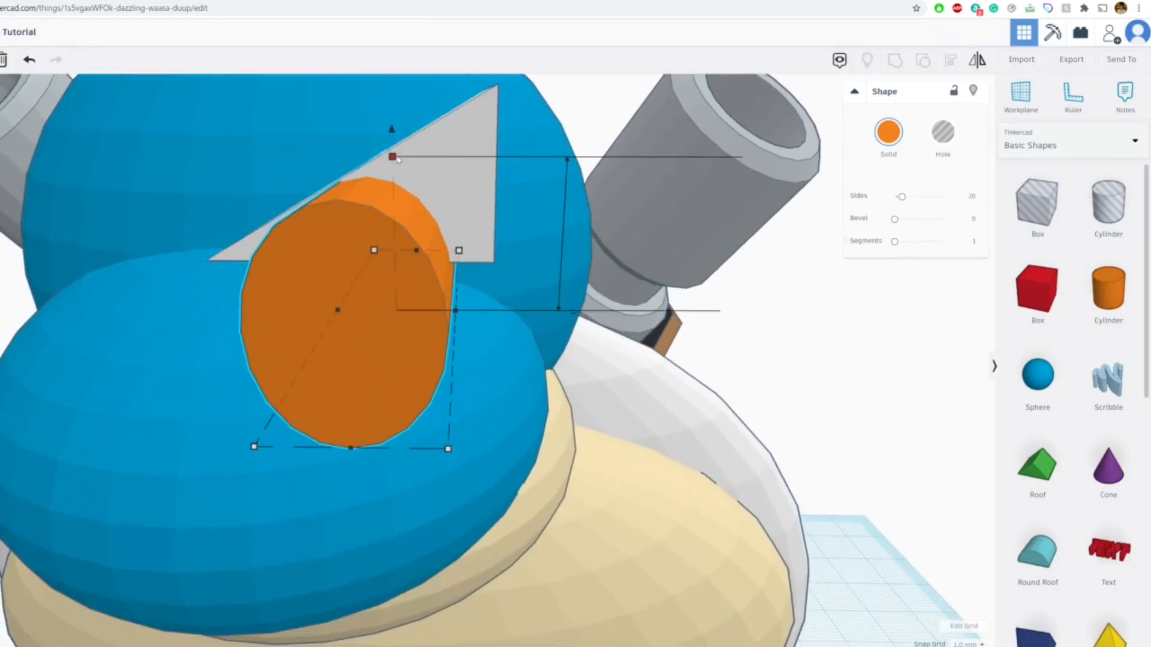
mouse_move(393, 134)
left_mouse_down()
mouse_move(393, 108)
mouse_move(394, 144)
left_mouse_up()
left_click_drag(345, 288, 402, 289)
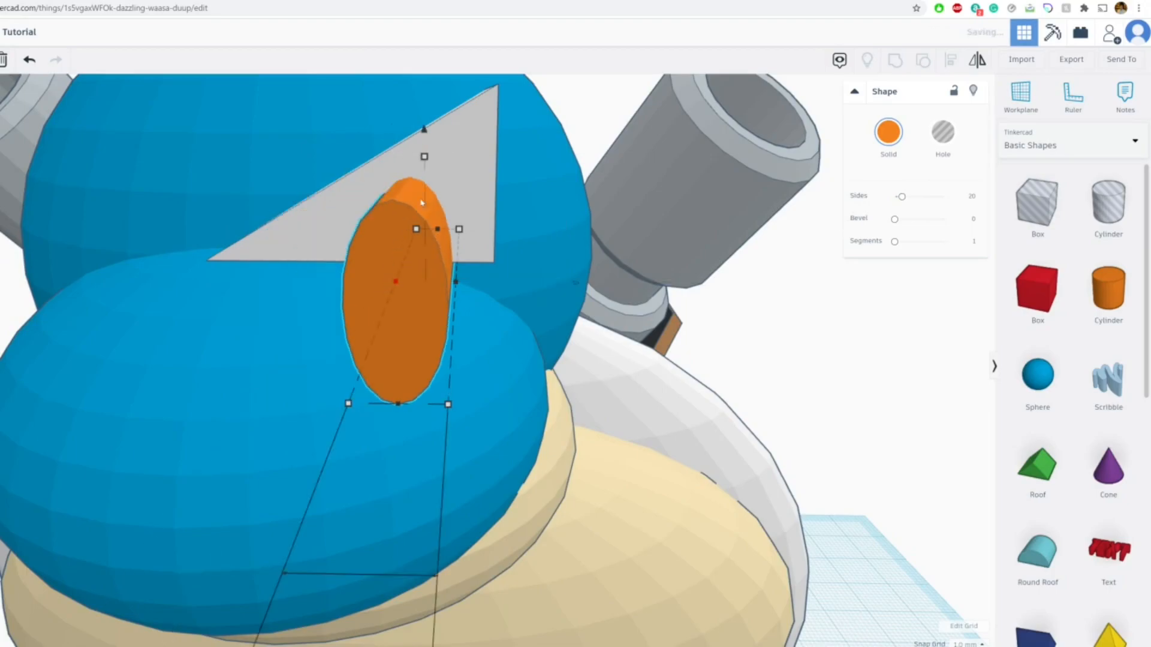
Move the orange oval up to the outer end of the white wedge and reduce its height.
left_click_drag(423, 129, 427, 96)
left_click_drag(411, 224, 450, 229)
left_click_drag(455, 91, 458, 119)
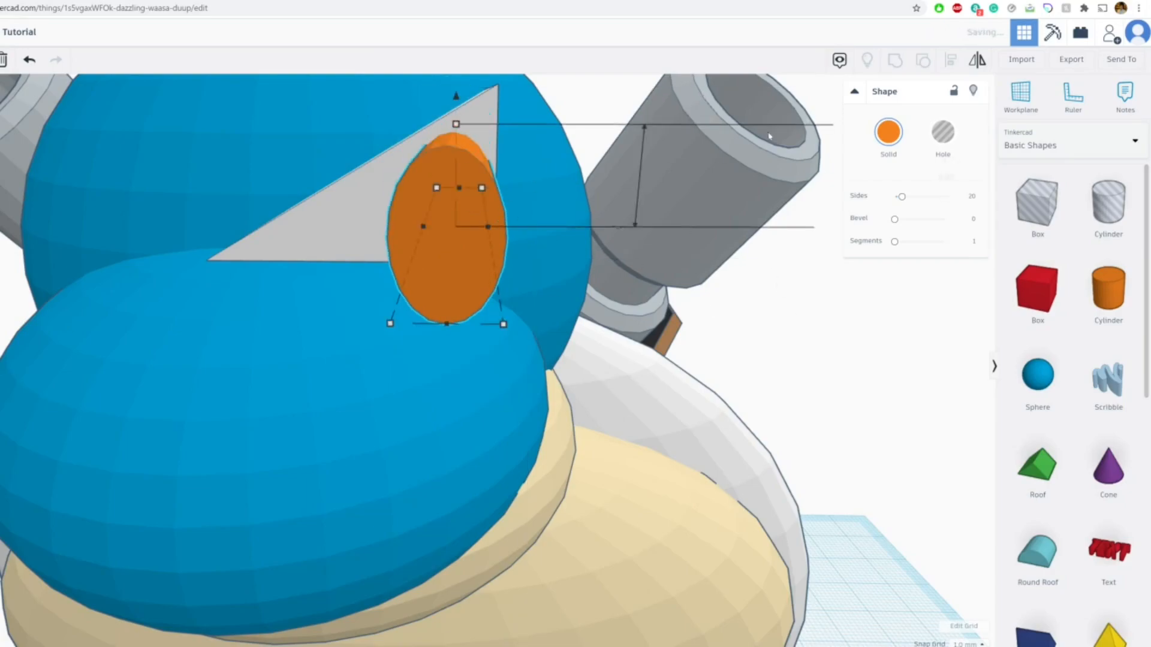
Color the orange oval brown to match the iris in the reference image.
left_click(880, 135)
key("ctrl+Tab")
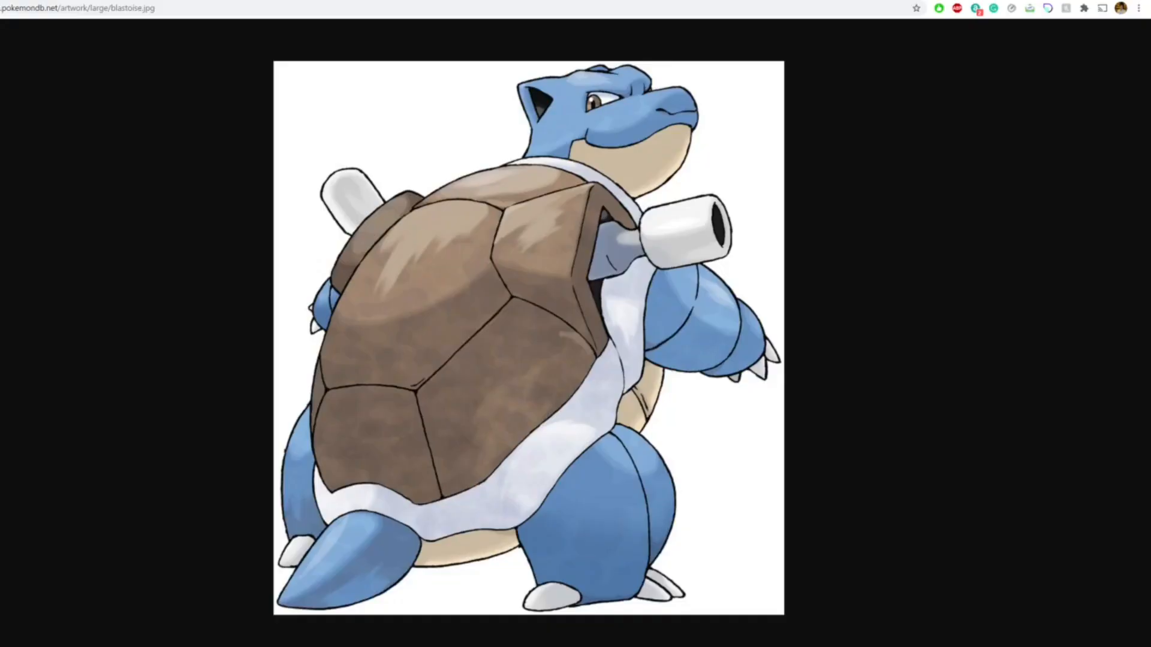
key("ctrl+shift+Tab")
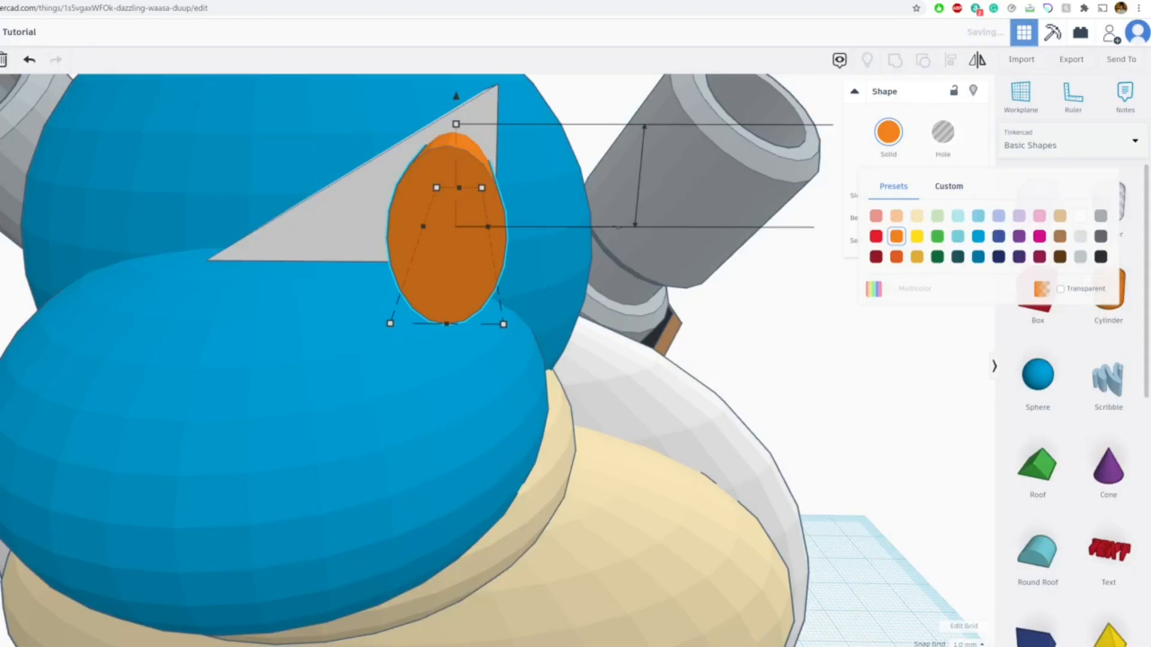
left_click(1060, 237)
left_click(794, 292)
Duplicate the brown iris as a smaller, slightly raised pupil and color the copy black.
left_click(460, 208)
key("ctrl+d")
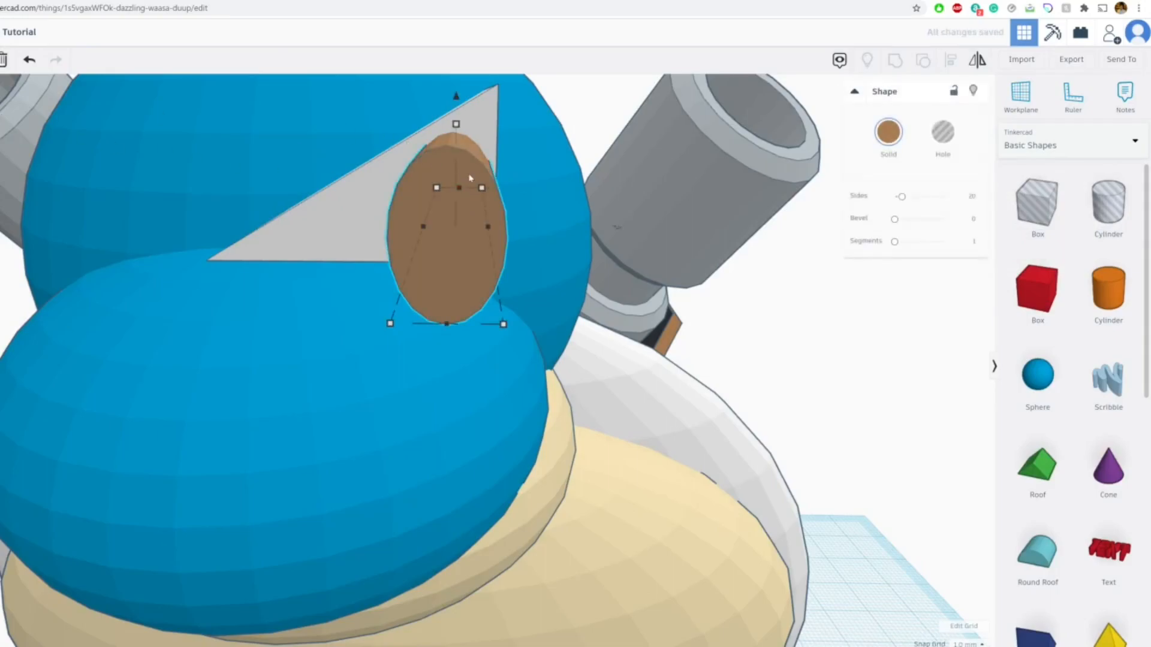
left_click_drag(423, 257, 444, 237)
left_click_drag(472, 131, 474, 114)
left_click(893, 140)
left_click(1098, 257)
Shorten the white eye wedge's front-to-back depth to 10 mm.
right_click_drag(677, 186, 521, 224)
right_click_drag(105, 432, 314, 373)
scroll(231, 426, "down", 3)
scroll(232, 426, "down", 1)
left_click(358, 371)
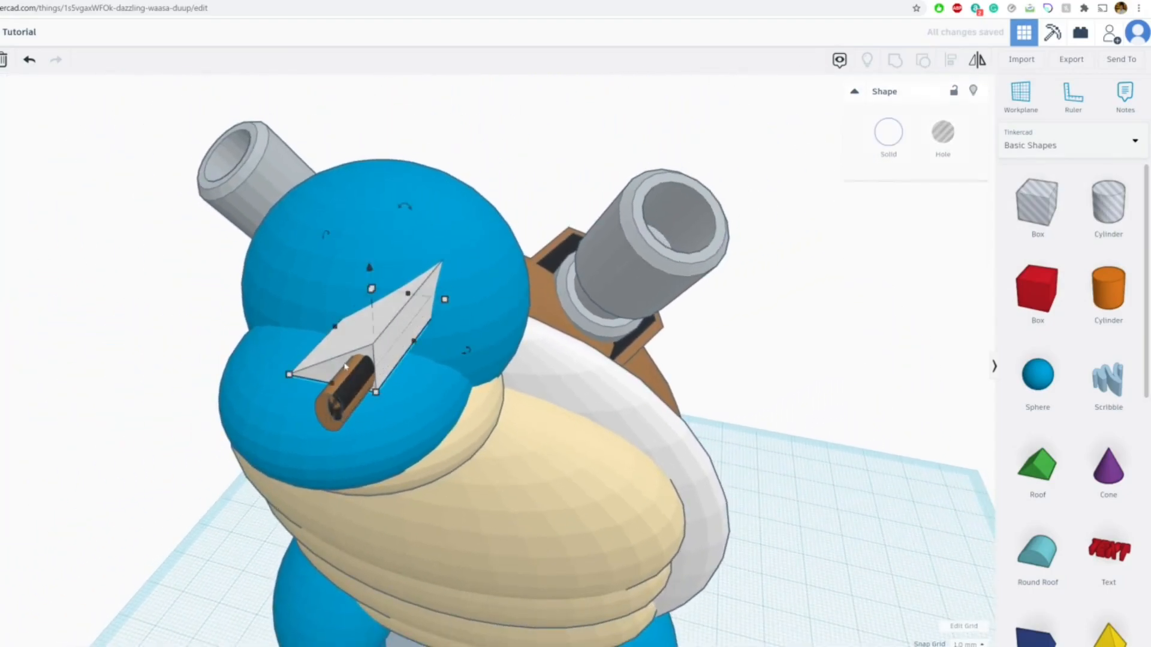
left_click_drag(358, 371, 360, 353)
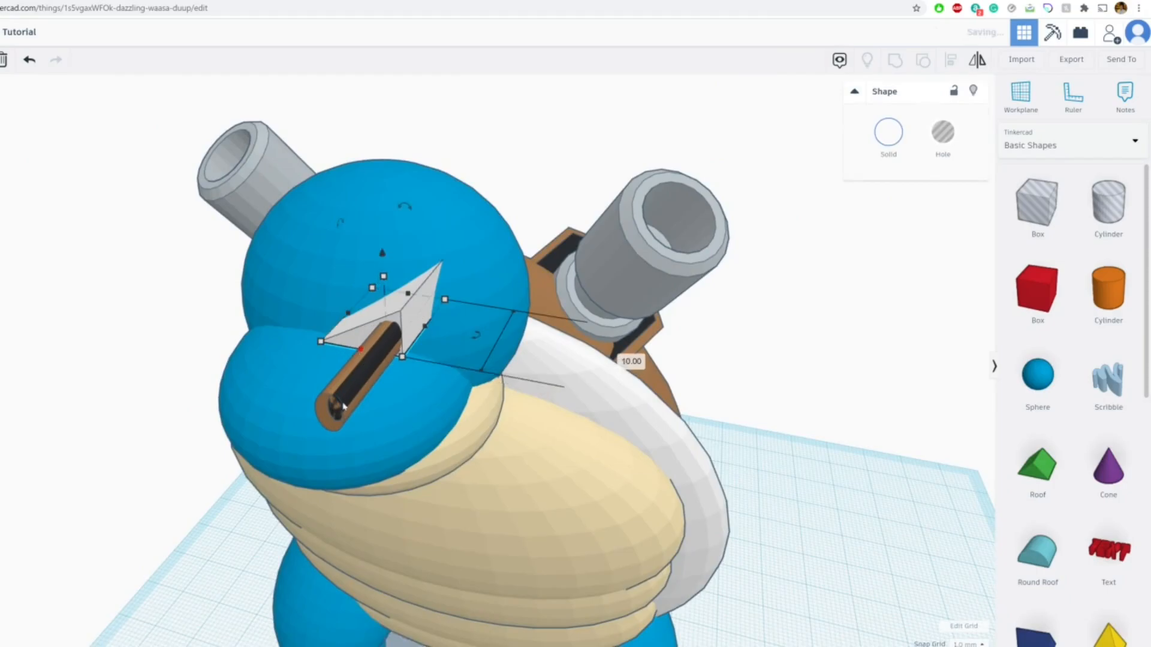
Shorten the brown iris to 11 mm deep and trim the black pupil so it protrudes slightly in front of it.
left_click(347, 399)
left_click_drag(355, 395, 366, 373)
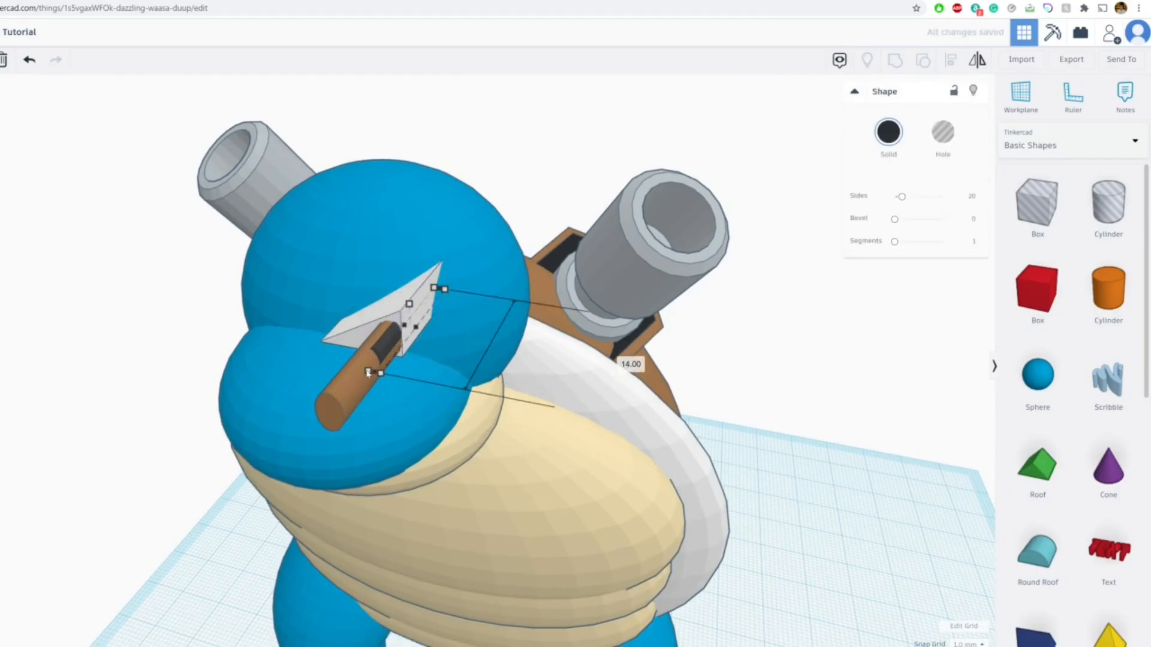
left_click(347, 398)
left_click_drag(332, 429, 380, 363)
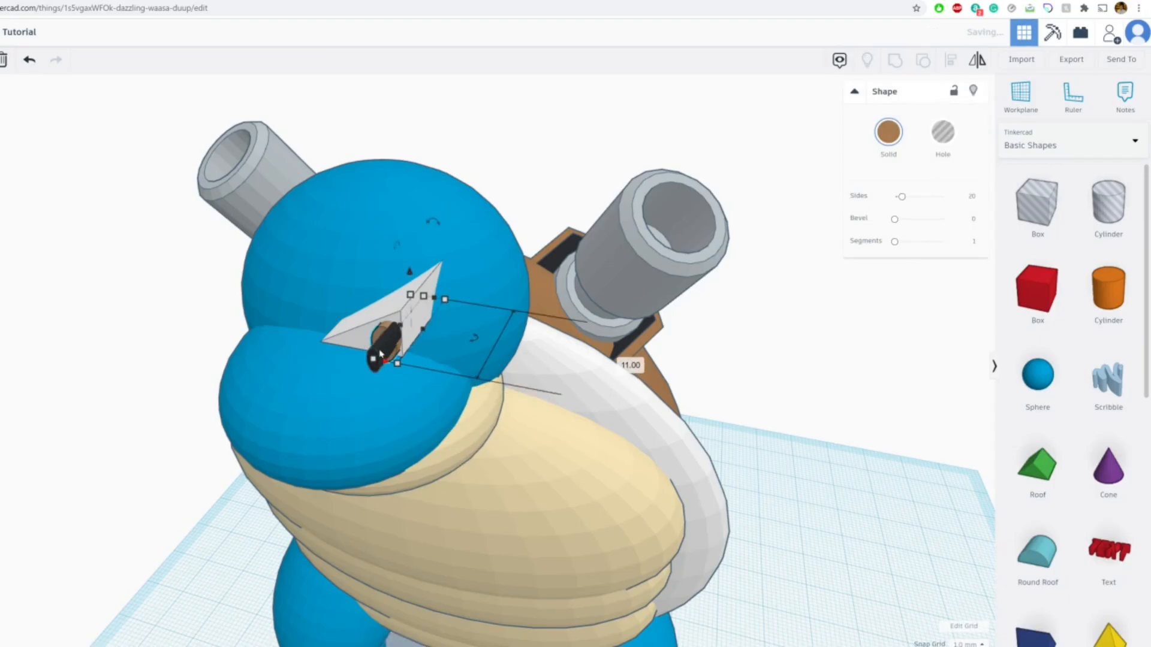
scroll(380, 353, "up", 5)
left_click(258, 366)
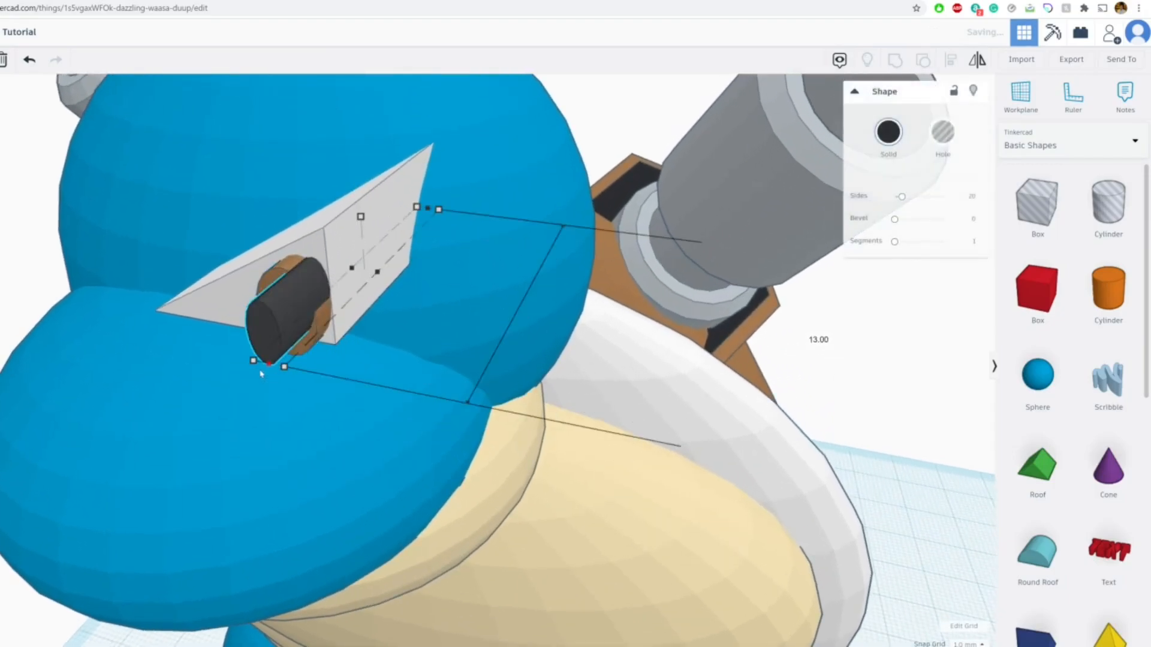
left_click_drag(260, 374, 276, 358)
Move the black pupil toward the inner edge of the brown iris and lower it.
right_click_drag(287, 309, 537, 227)
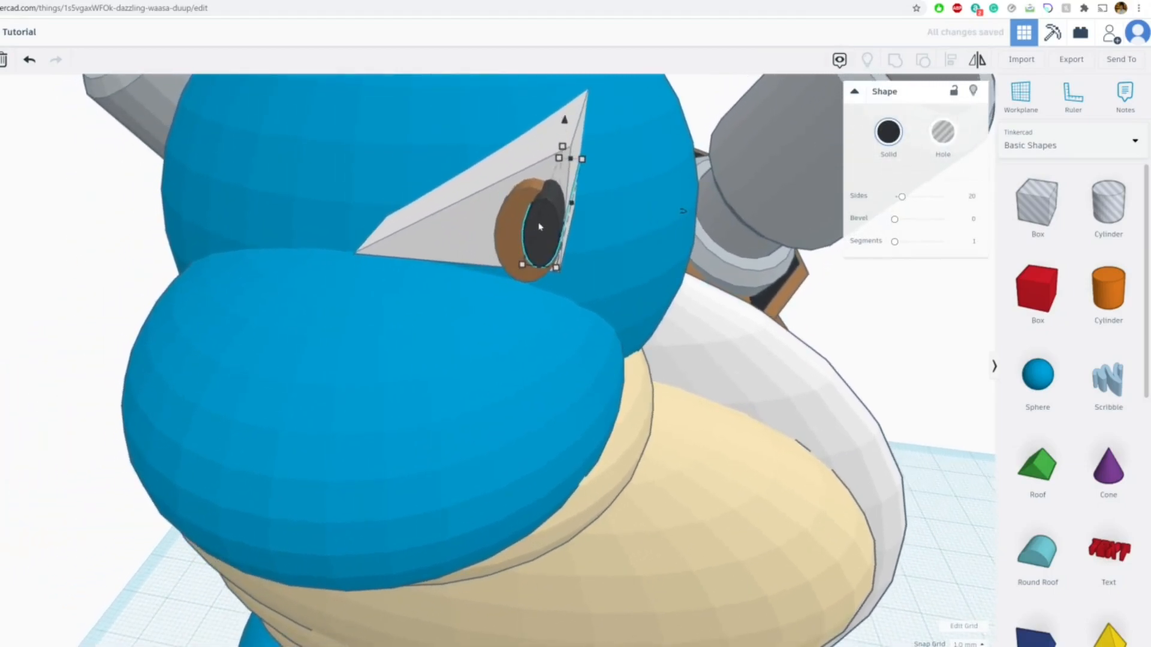
left_click_drag(532, 225, 524, 223)
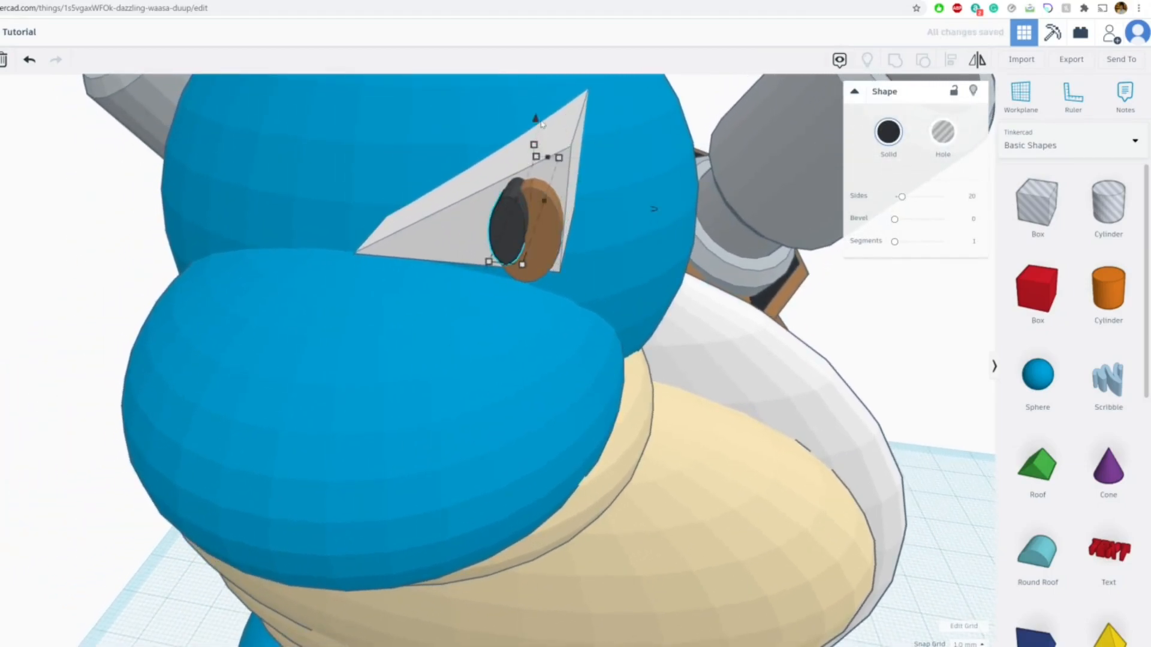
left_click(529, 139)
left_click(29, 60)
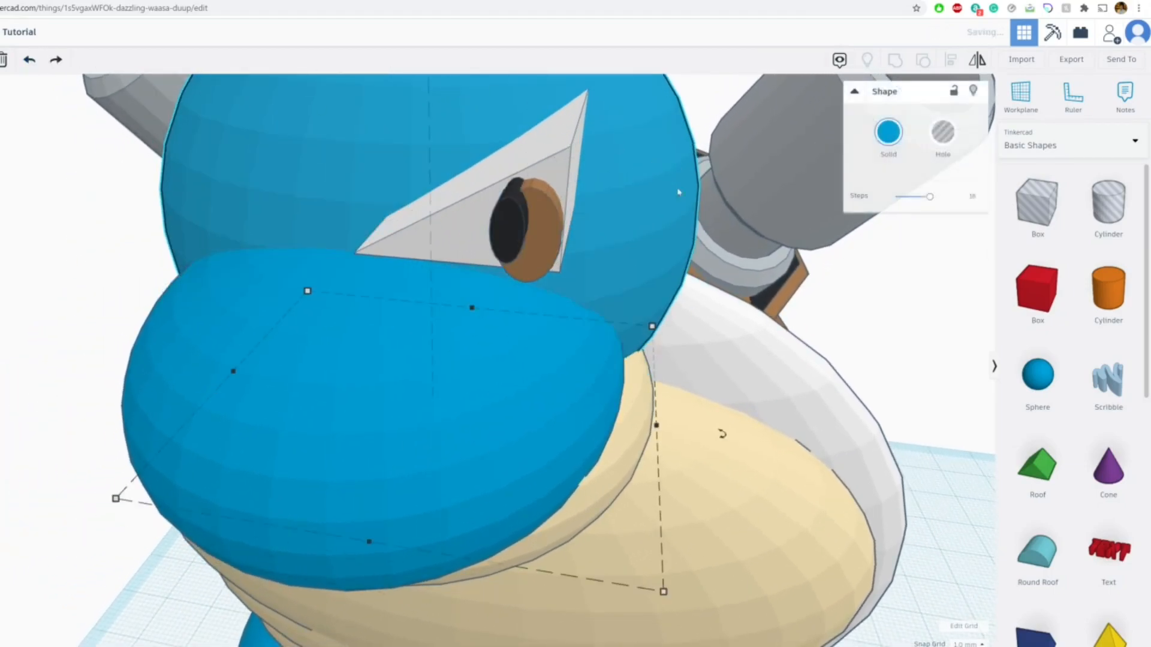
left_click(851, 315)
left_click(519, 204)
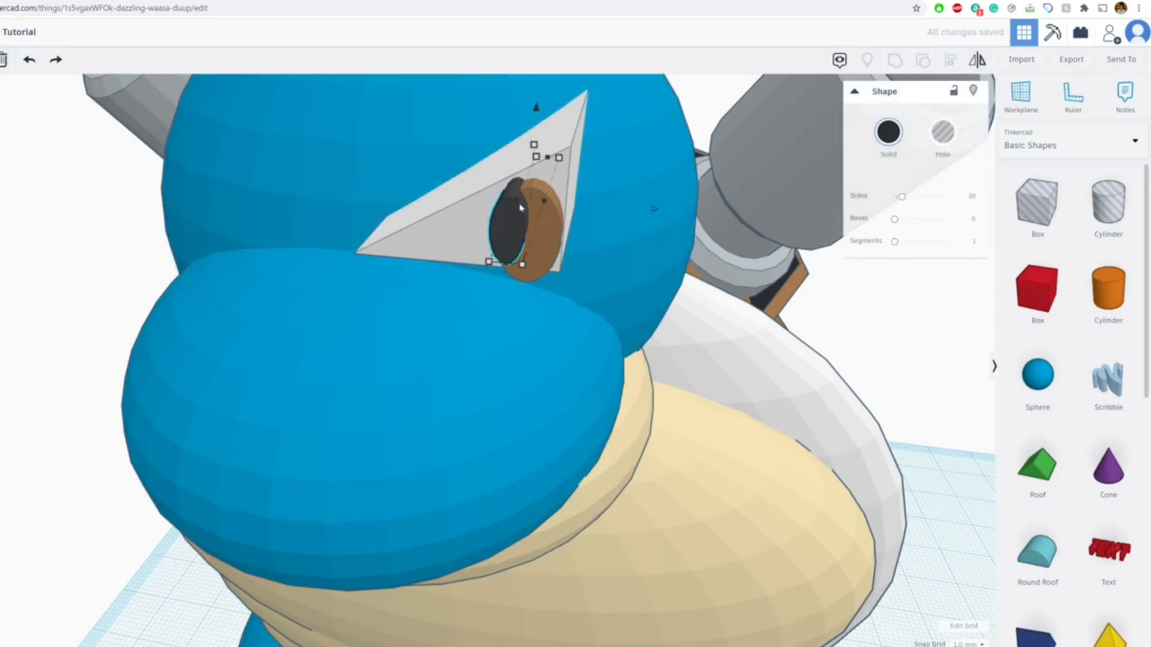
left_click_drag(536, 110, 536, 124)
mouse_move(514, 242)
left_mouse_down()
mouse_move(534, 244)
mouse_move(522, 240)
left_mouse_up()
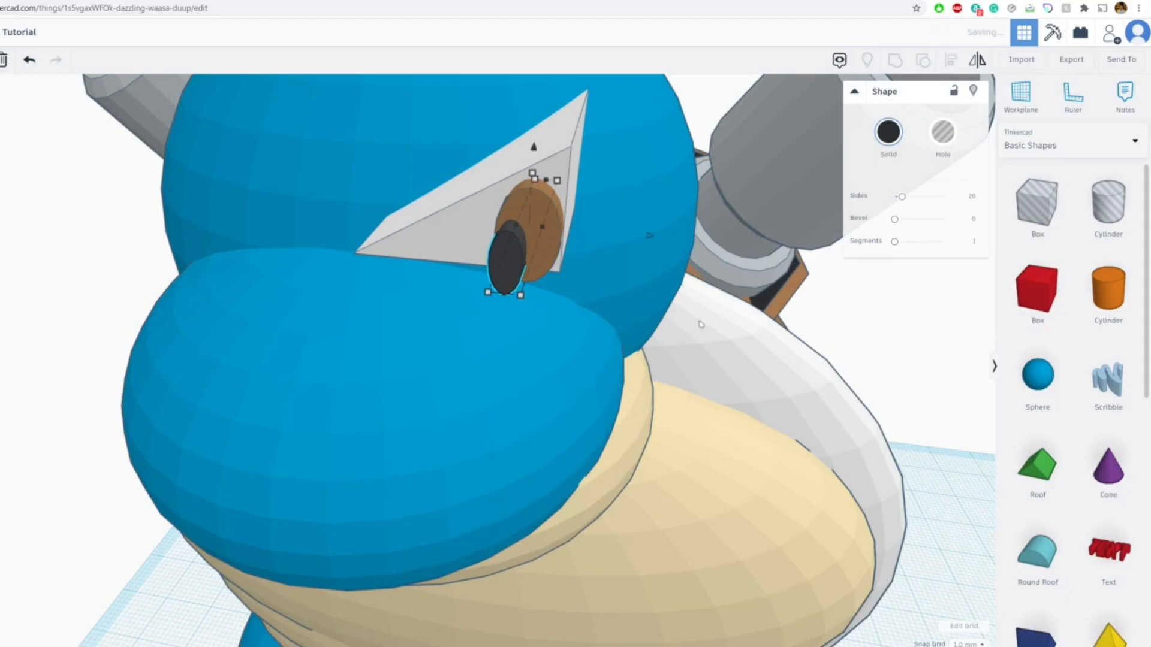
Group the white wedge, iris and pupil into one eye and apply Multicolor to keep their original colors.
left_click(841, 330)
left_click(501, 247)
left_click(506, 216, "shift")
left_click(468, 216, "shift")
scroll(466, 96, "down", 5)
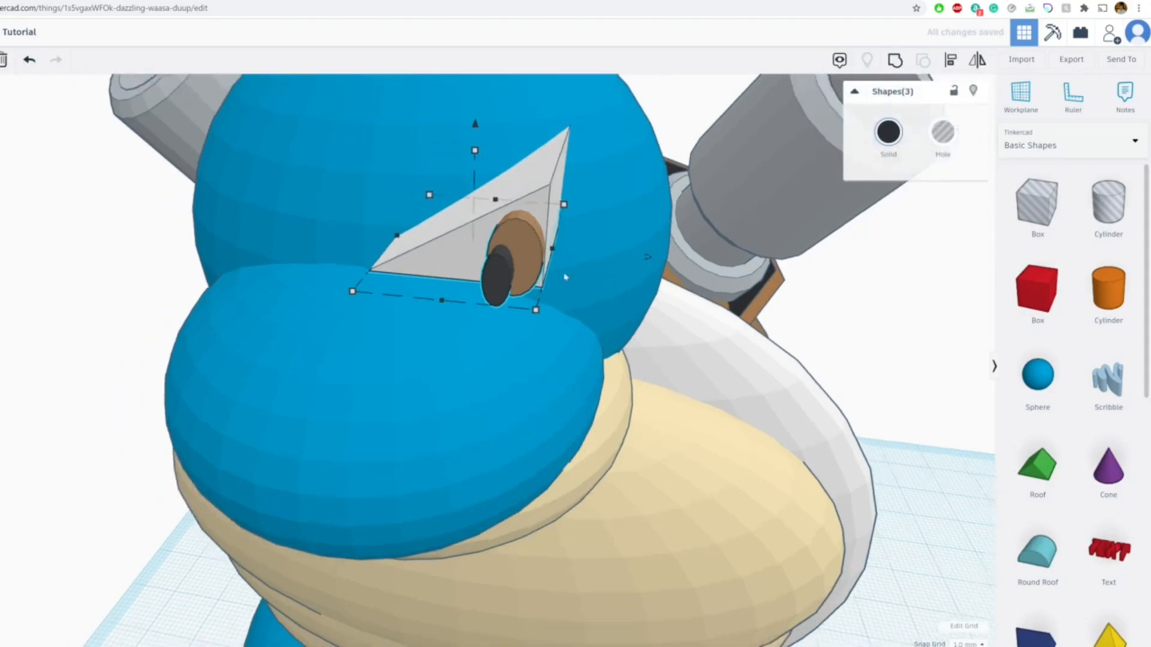
left_click(893, 63)
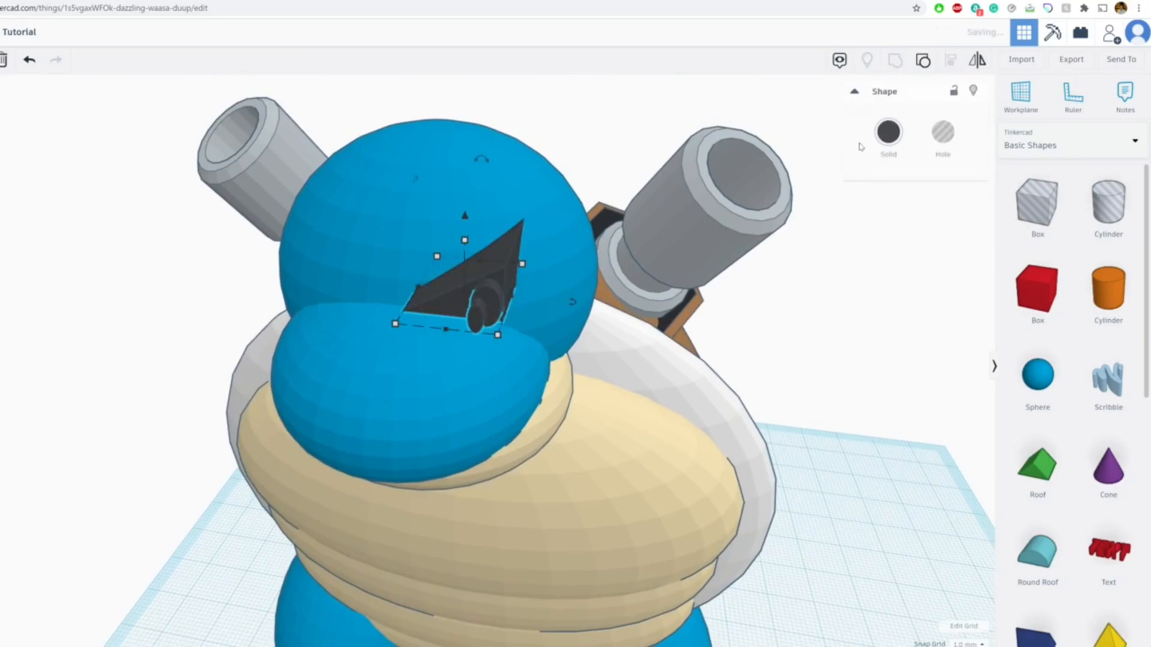
left_click(888, 131)
left_click(892, 289)
Rotate the grouped eye 22° and move it outward so it follows the curve of the head.
right_click_drag(569, 326, 555, 341)
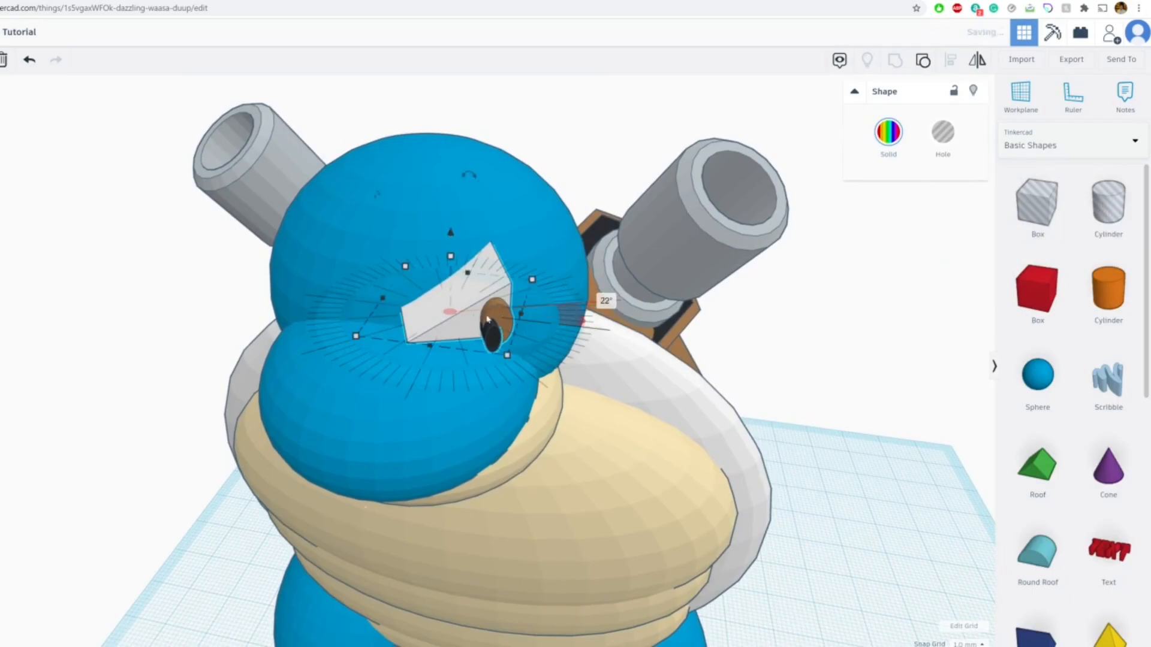
left_click_drag(425, 327, 470, 322)
key("Left")
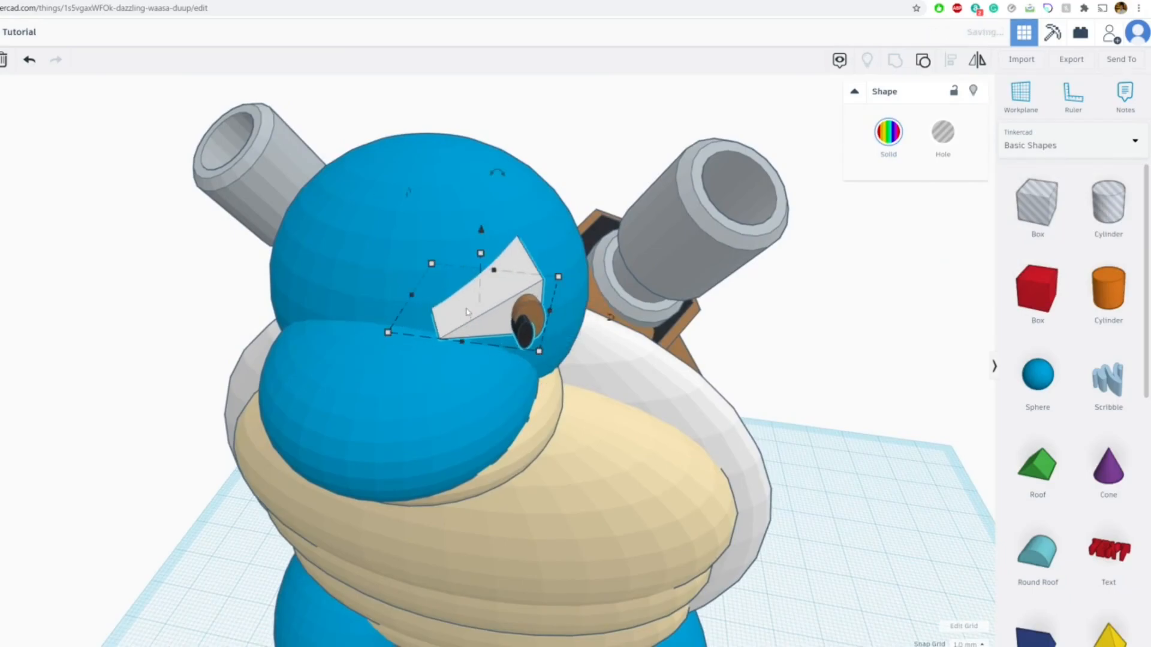
right_click_drag(480, 254, 494, 233)
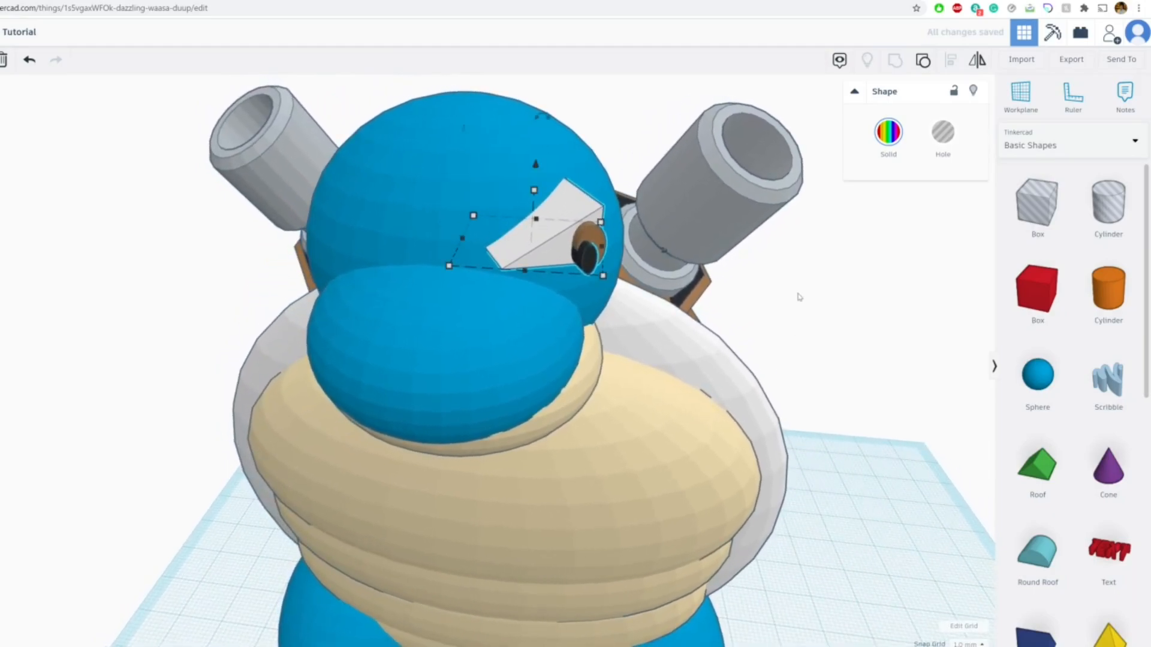
left_click(742, 311)
scroll(727, 311, "down", 3)
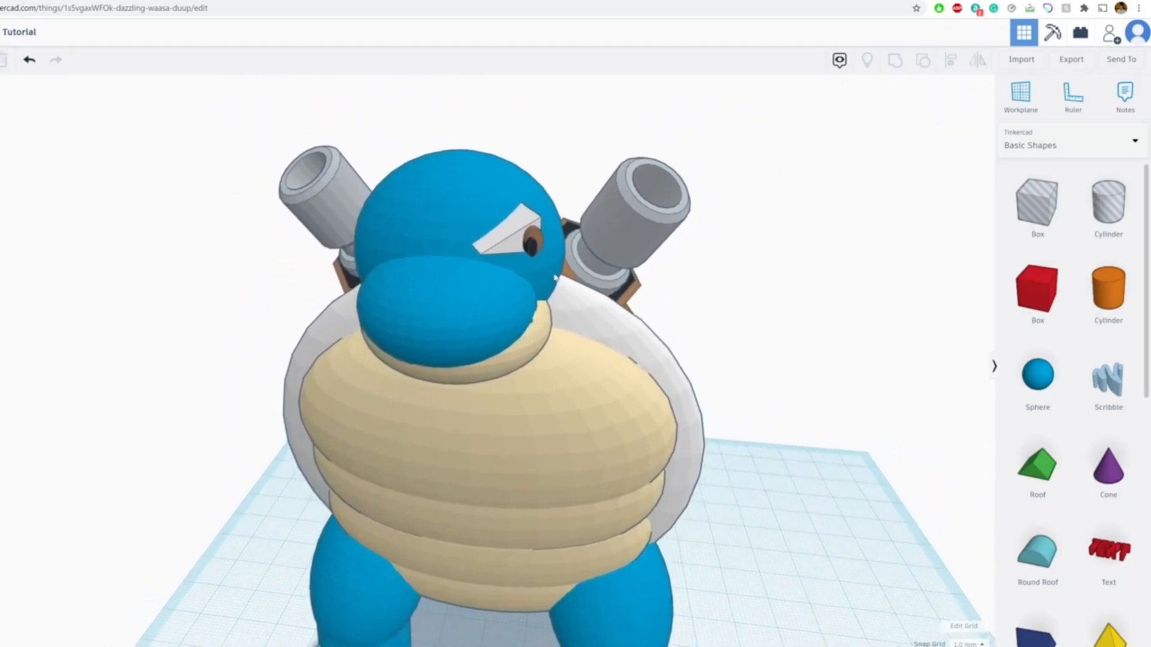
Group the blue head, snout and cream jaw into one shape and apply Multicolor to keep their colors.
right_click_drag(478, 163, 470, 312)
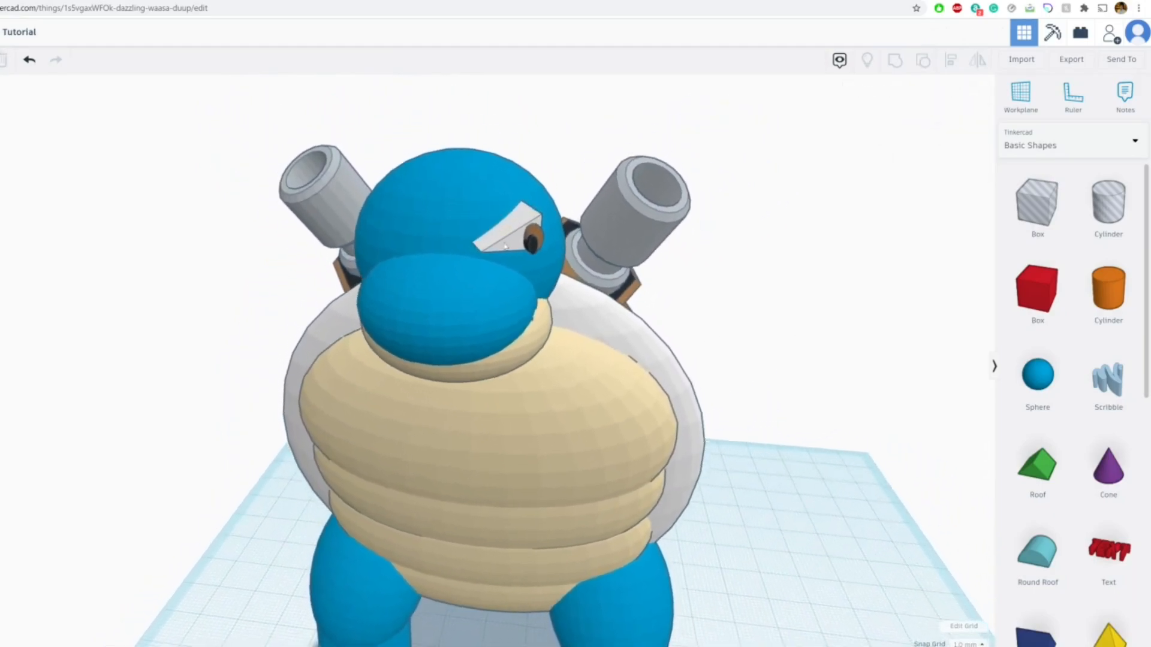
left_click(469, 314)
left_click(418, 235, "shift")
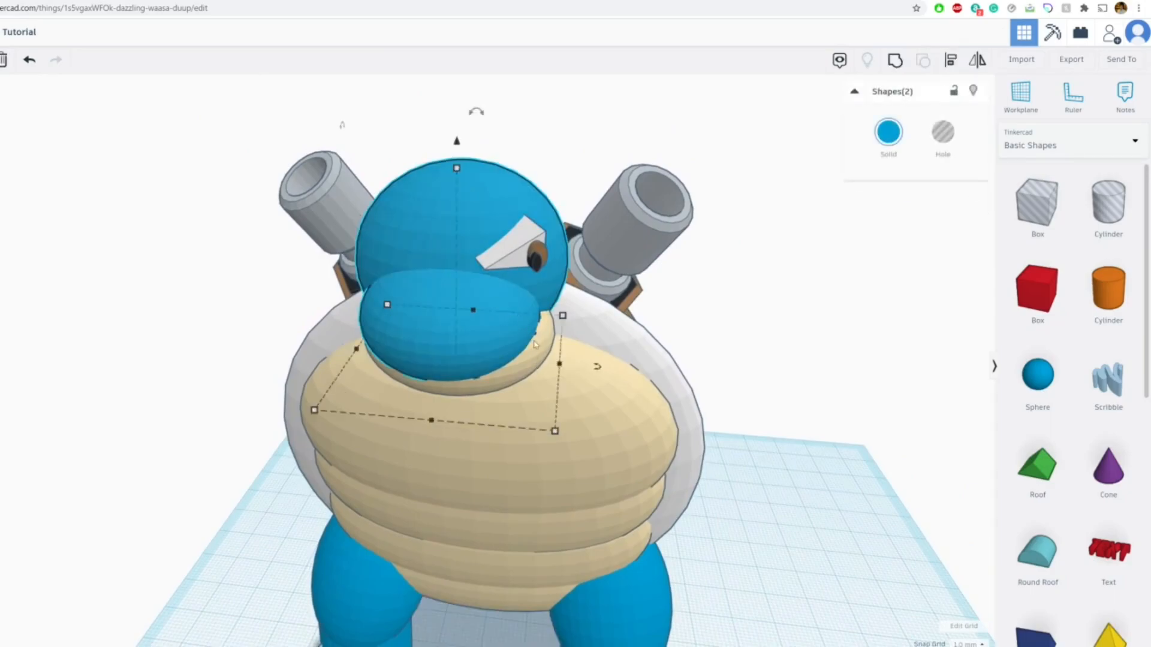
left_click(894, 61)
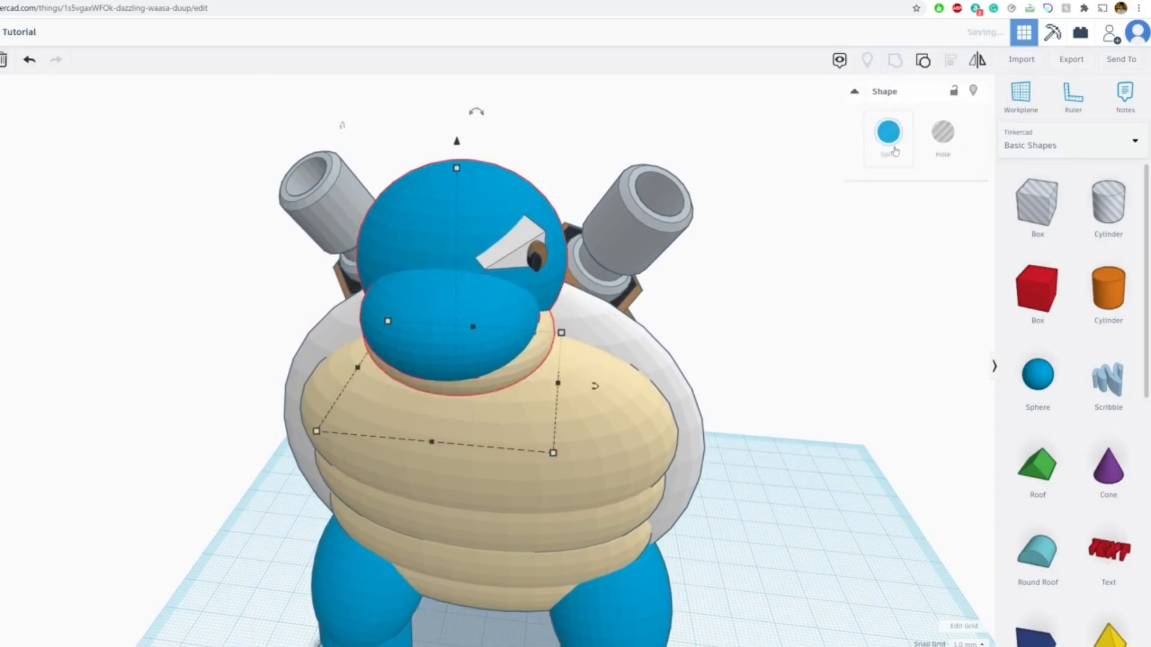
left_click(889, 150)
left_click(892, 289)
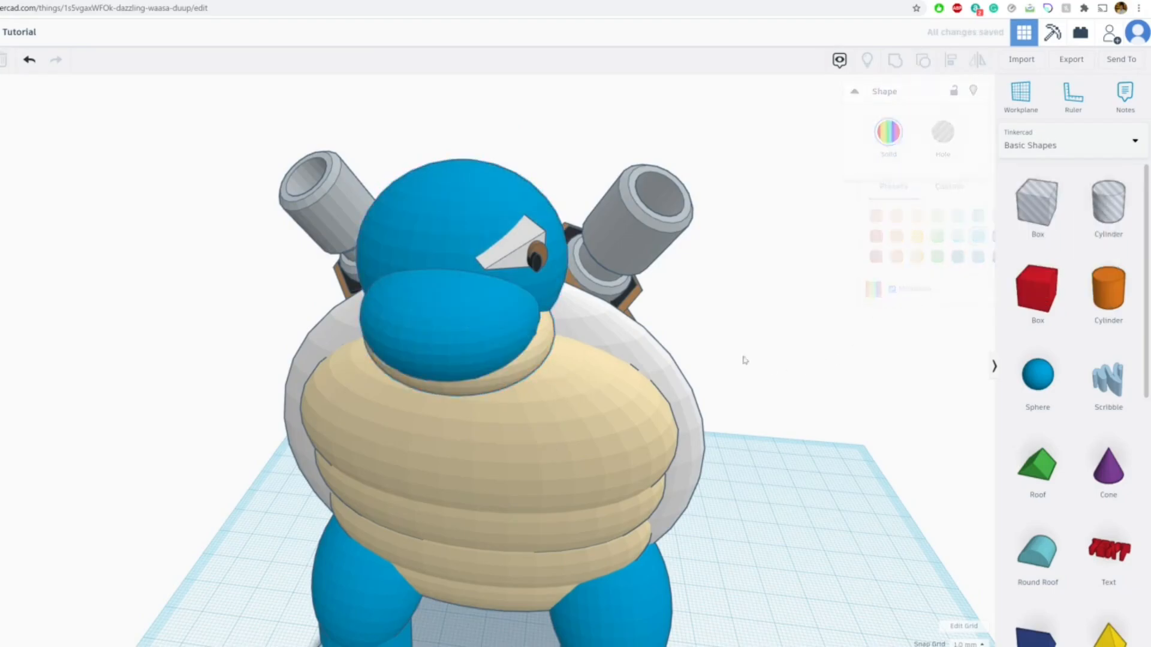
Duplicate the grouped head and move the copy away to the empty space beside the figure.
key("ctrl+d")
left_click_drag(417, 290, 953, 354)
scroll(497, 292, "down", 3)
scroll(496, 292, "up", 5)
Duplicate the eye, mirror the copy sideways and position it symmetrically on the opposite side of the head.
left_click(496, 292)
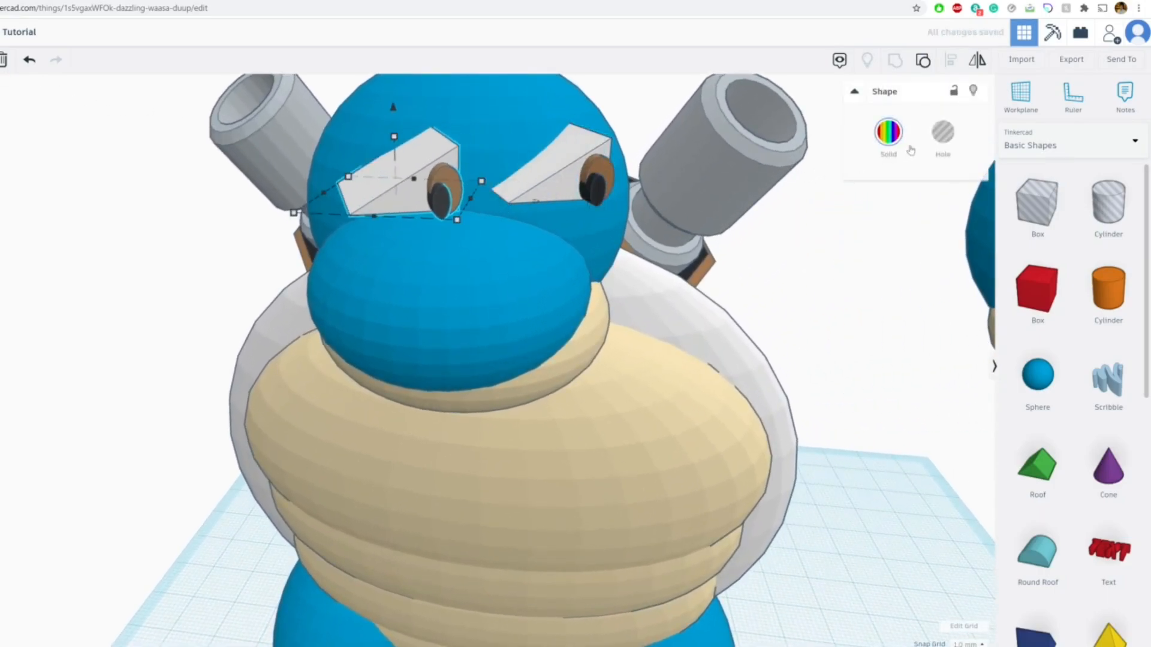
left_click(977, 63)
left_click(363, 238)
right_click_drag(363, 239, 582, 386)
left_click_drag(616, 445, 527, 402)
right_click_drag(526, 402, 477, 385)
scroll(476, 385, "down", 5)
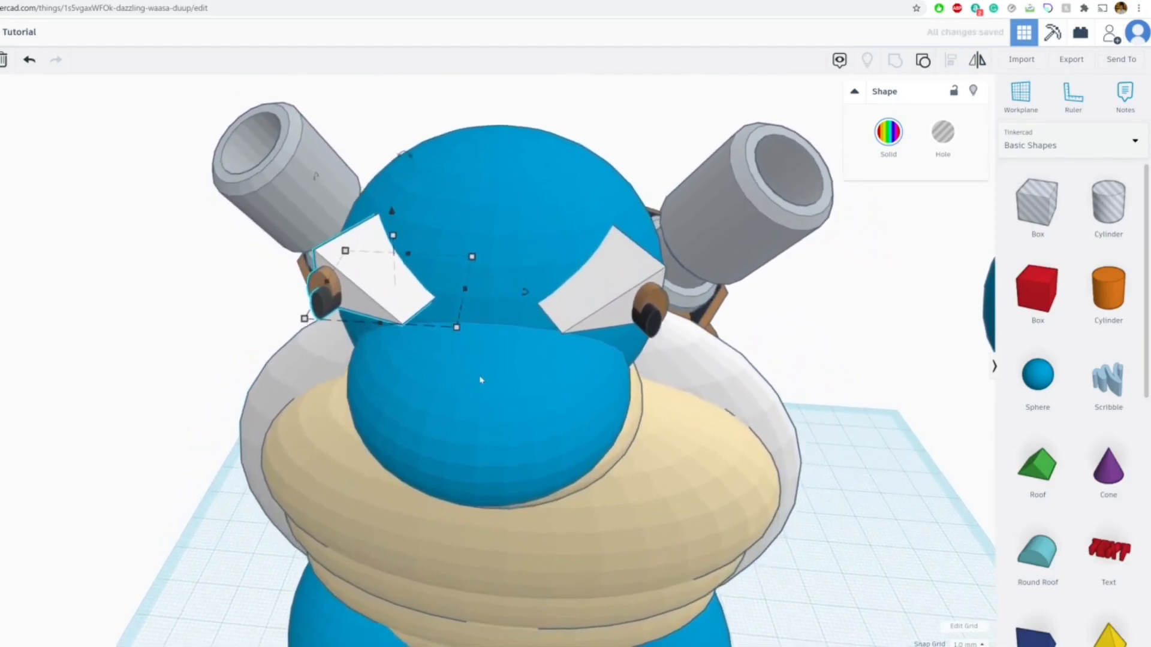
Turn the head copy beside the figure into a hole shape.
left_click(894, 343)
left_click(943, 131)
scroll(596, 369, "down", 3)
right_click_drag(596, 369, 439, 346)
Check the Blastoise artwork, then add a blue sphere and raise it to the level of the snout.
left_click(241, 0)
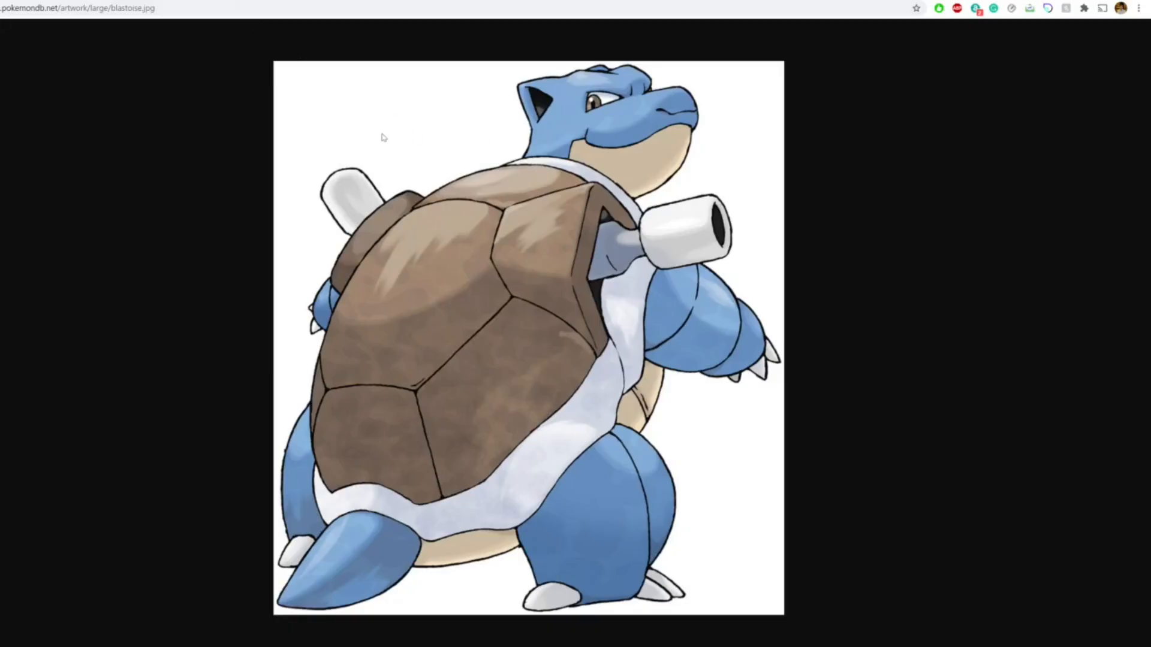
left_click(119, 0)
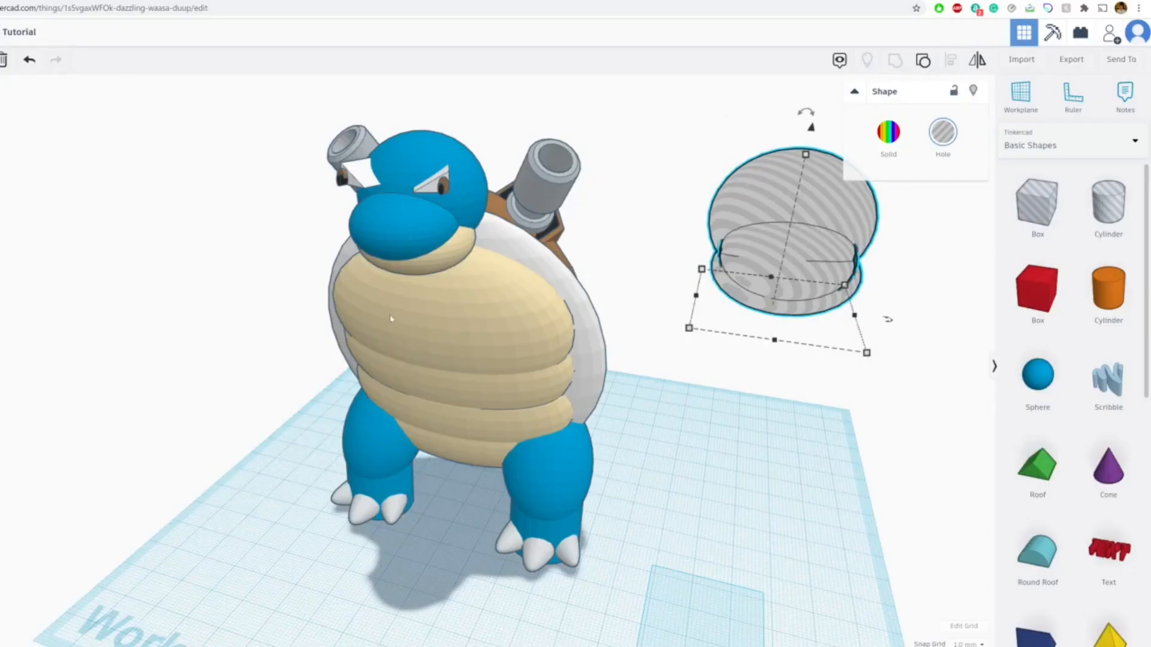
scroll(387, 318, "down", 3)
left_click_drag(1038, 395, 403, 501)
left_click_drag(403, 458, 393, 256)
right_click_drag(393, 256, 386, 365)
left_click_drag(389, 375, 425, 370)
Check the reference image, shrink the new sphere to about 7 mm high and move it to one side of the snout.
left_click(399, 2)
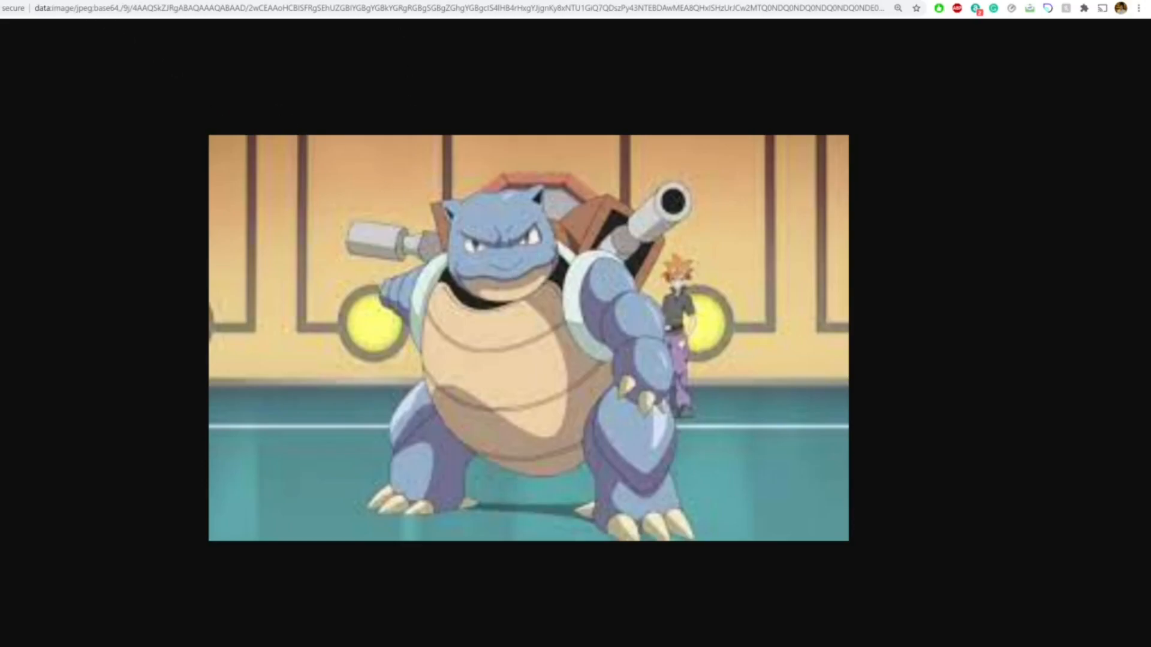
left_click(240, 1)
scroll(416, 341, "up", 5)
mouse_move(395, 297)
left_mouse_down()
mouse_move(393, 283)
mouse_move(402, 311)
left_mouse_up()
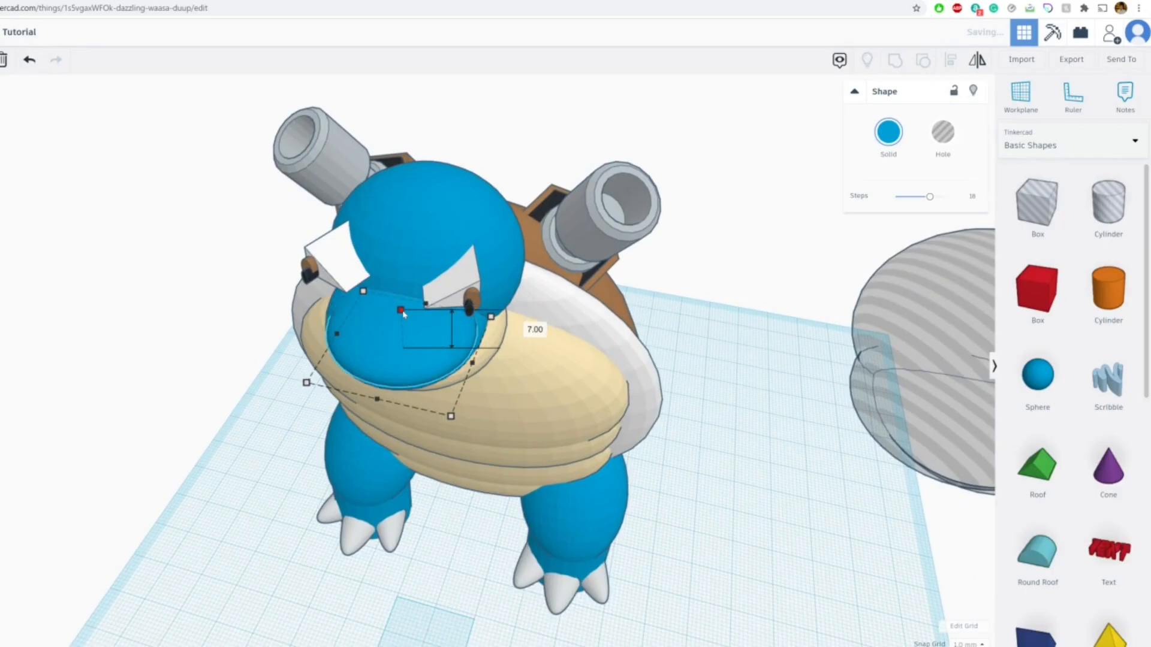
left_click_drag(472, 363, 362, 348)
Color the small sphere black and shrink it to a nostril about 4 mm wide on the front of the snout.
scroll(364, 343, "up", 5)
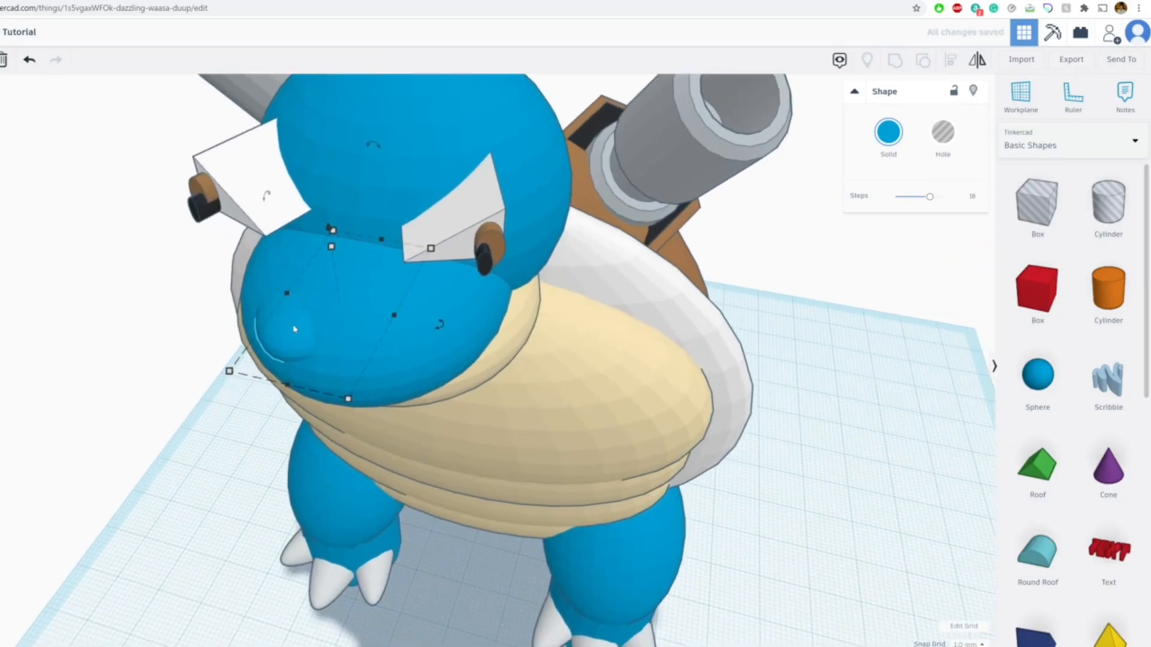
left_click(888, 132)
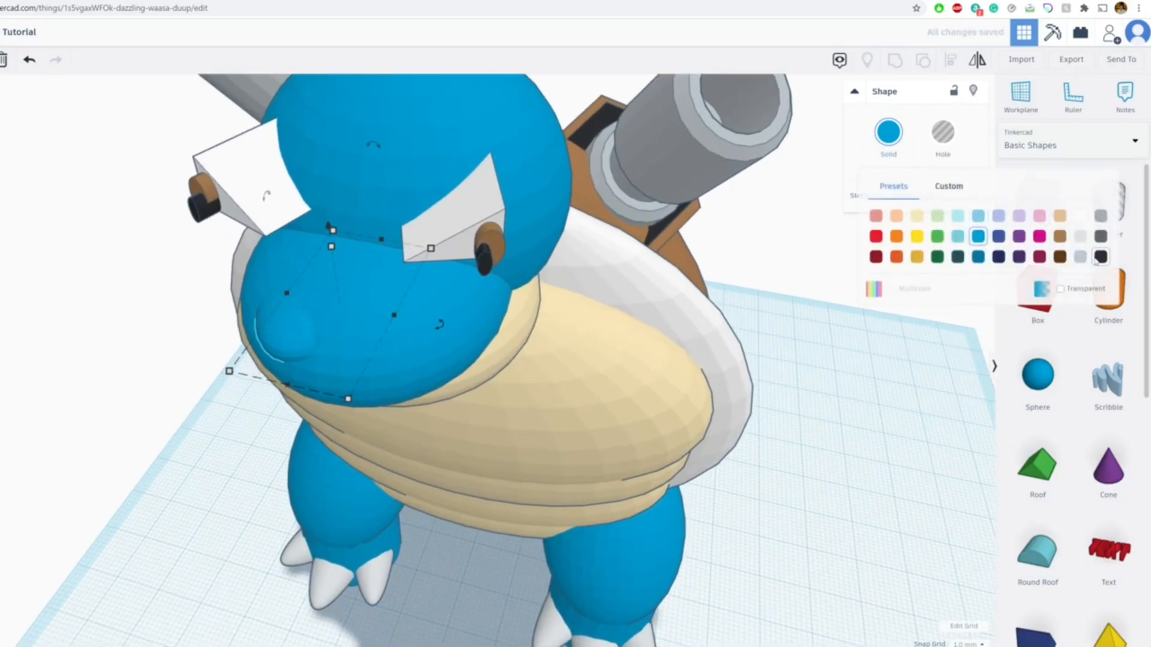
left_click(1098, 258)
right_click_drag(359, 353, 412, 239)
left_click_drag(405, 189, 447, 242)
left_click_drag(470, 212, 470, 237)
left_click_drag(468, 286, 427, 283)
left_click_drag(431, 234, 413, 275)
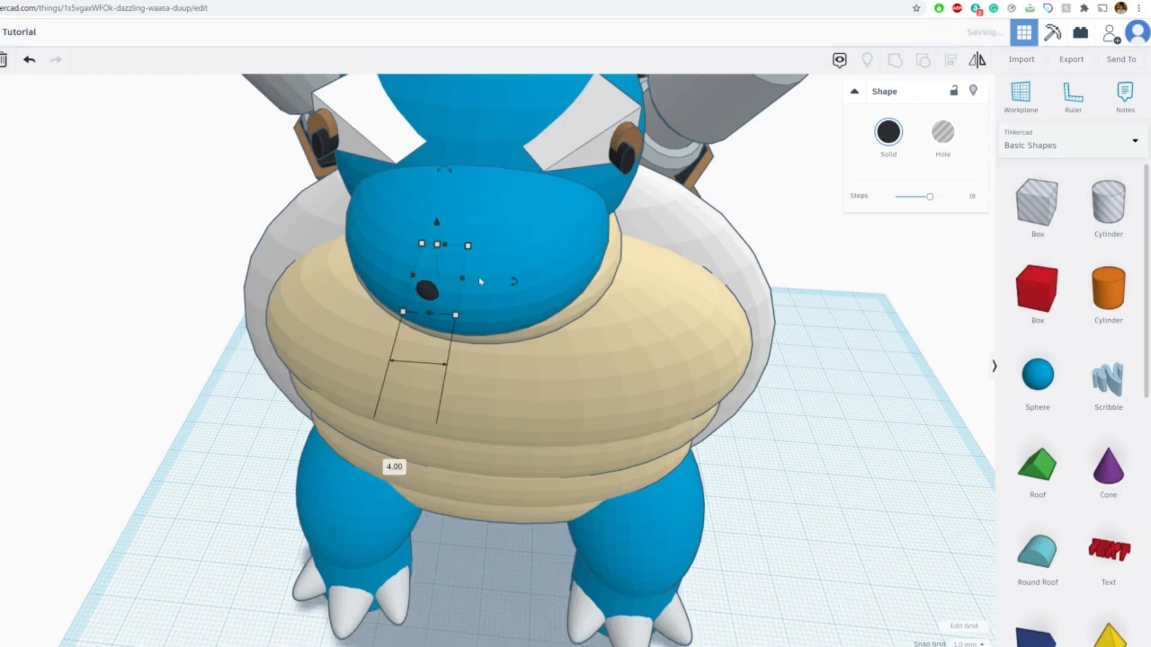
left_click(832, 370)
Move the black nostril sphere off the snout and well away from the figure.
right_click_drag(645, 326, 530, 255)
scroll(612, 285, "down", 3)
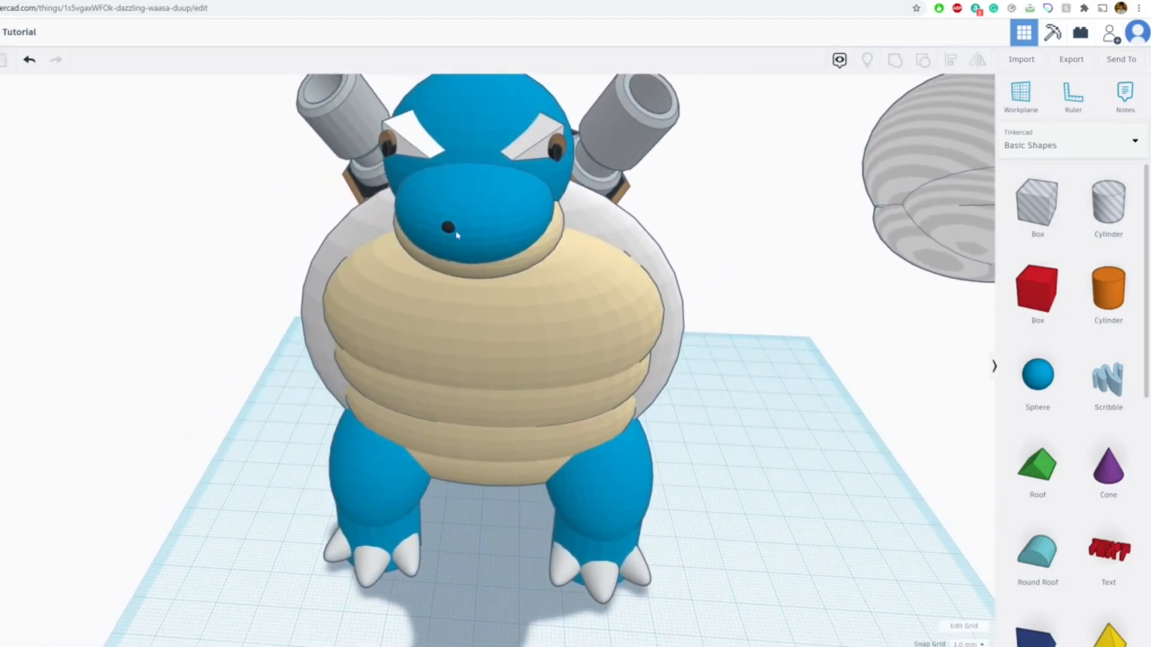
left_click_drag(446, 231, 752, 304)
scroll(779, 308, "down", 3)
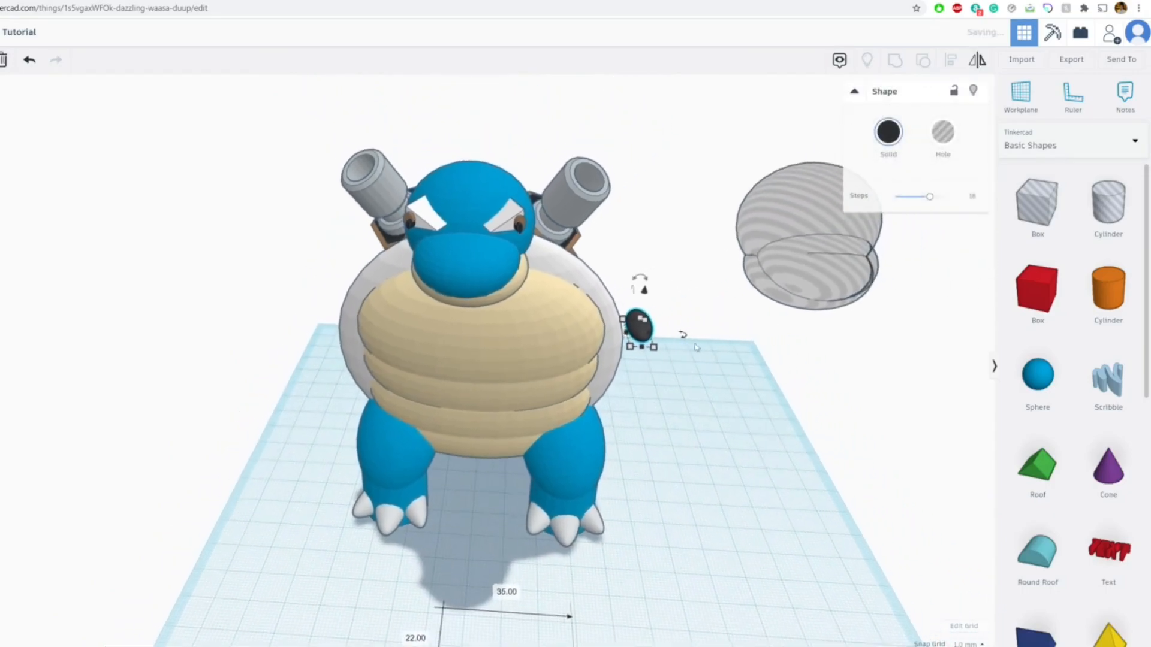
left_click_drag(637, 340, 789, 430)
left_click(706, 351)
Select the legs, toes, belly segments and shell parts together and group them into one body shape.
middle_click_drag(629, 337, 414, 368)
right_click_drag(493, 364, 717, 362)
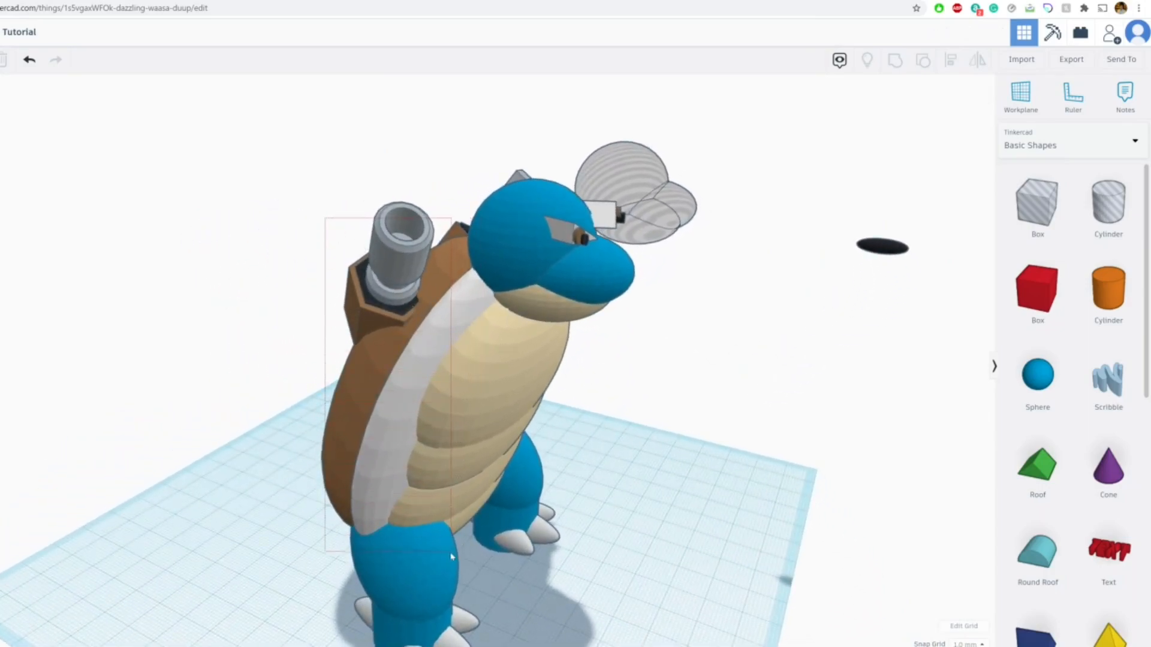
left_click_drag(464, 646, 465, 646)
middle_click_drag(568, 489, 372, 420)
left_click(341, 321, "shift")
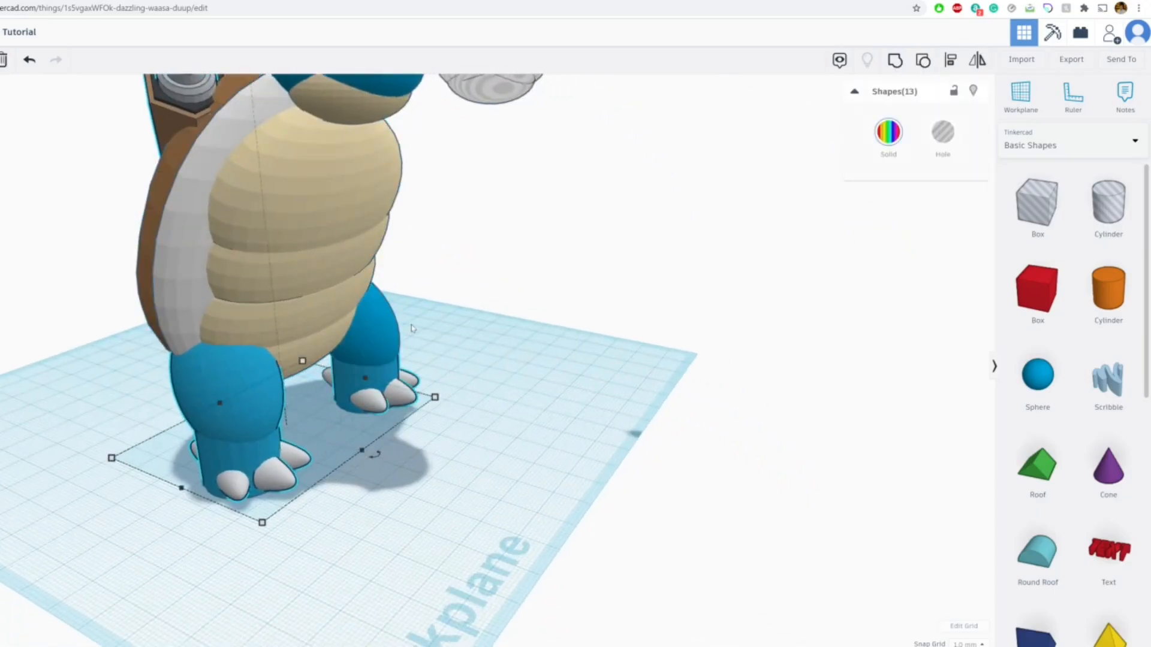
left_click_drag(112, 550, 445, 214)
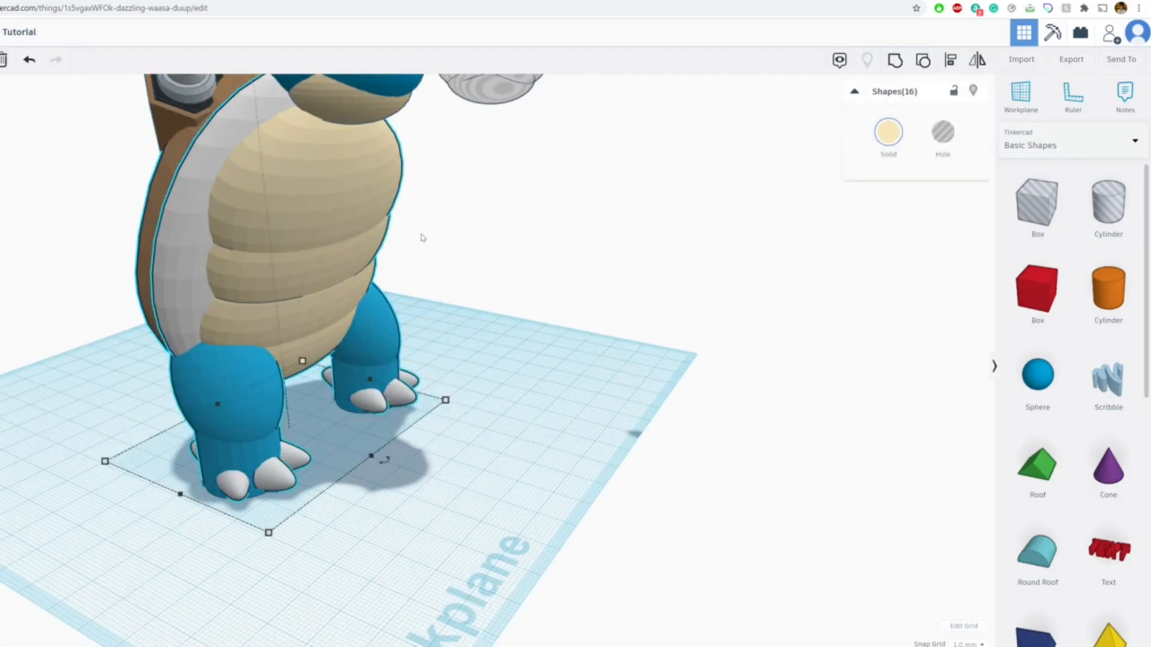
key("ctrl+g")
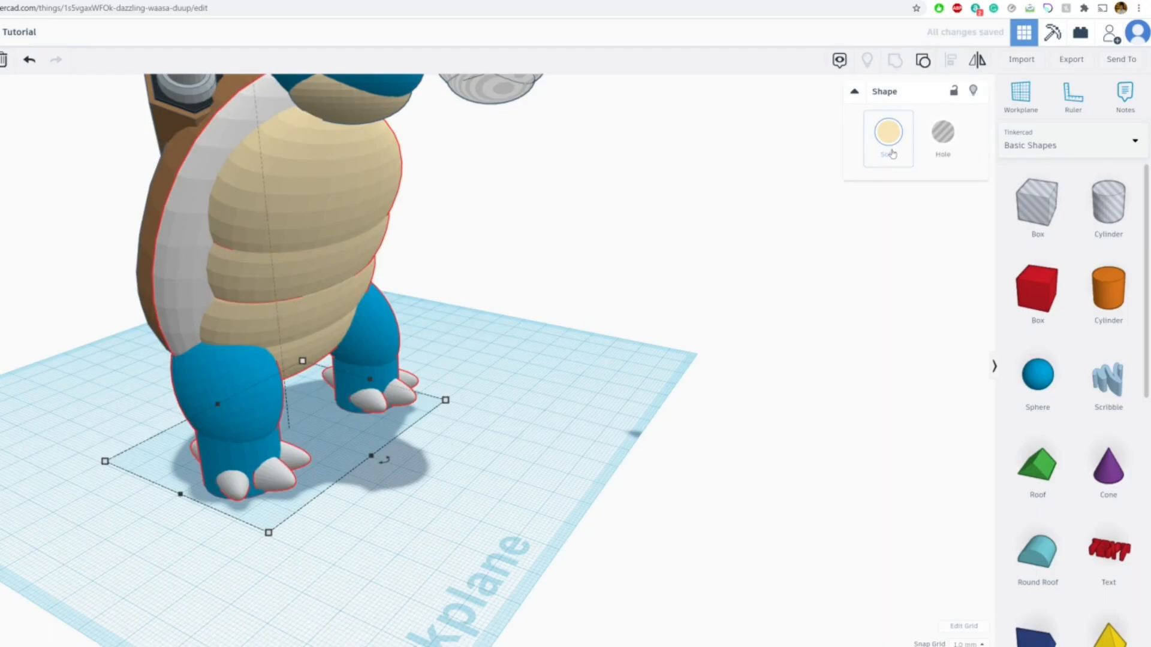
Turn on Multicolor for the grouped body and group it with the two shoulder cannons.
left_click(890, 144)
left_click(893, 289)
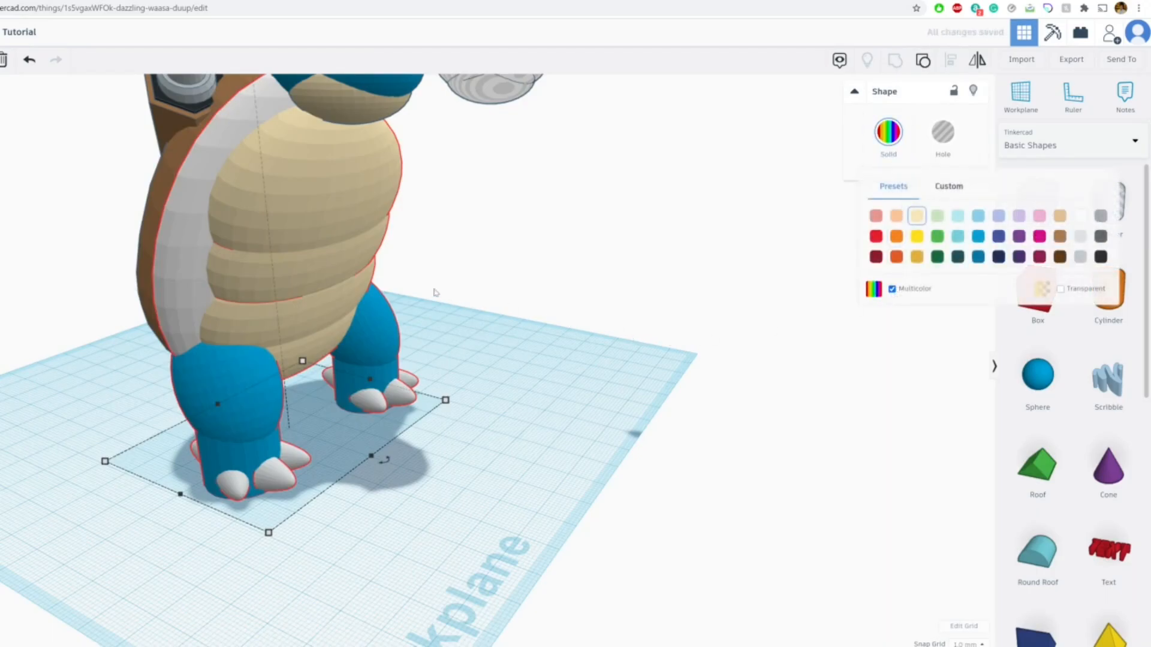
middle_click_drag(439, 292, 609, 359)
right_click_drag(609, 359, 683, 408)
left_click(435, 222, "shift")
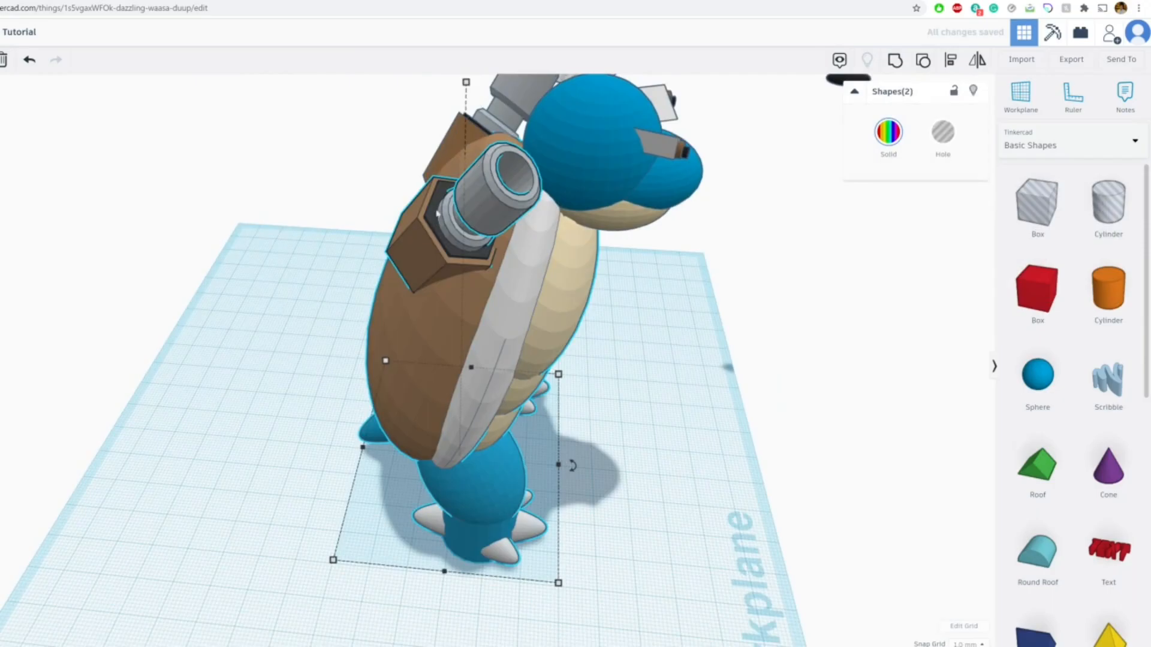
left_click(452, 141, "shift")
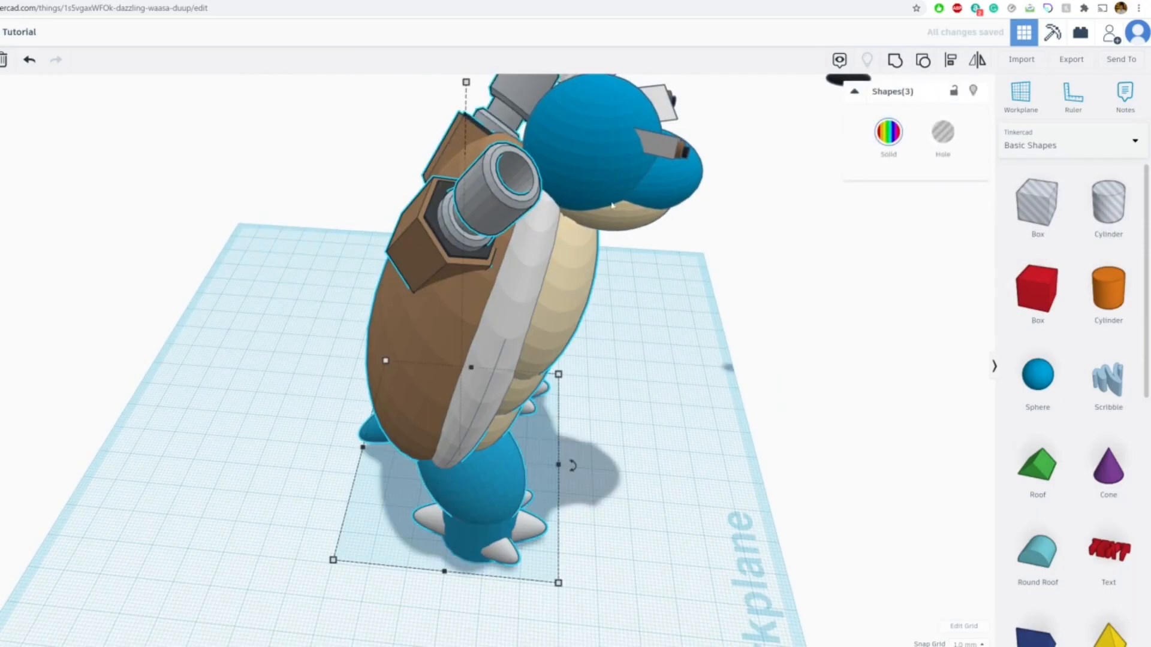
left_click(895, 61)
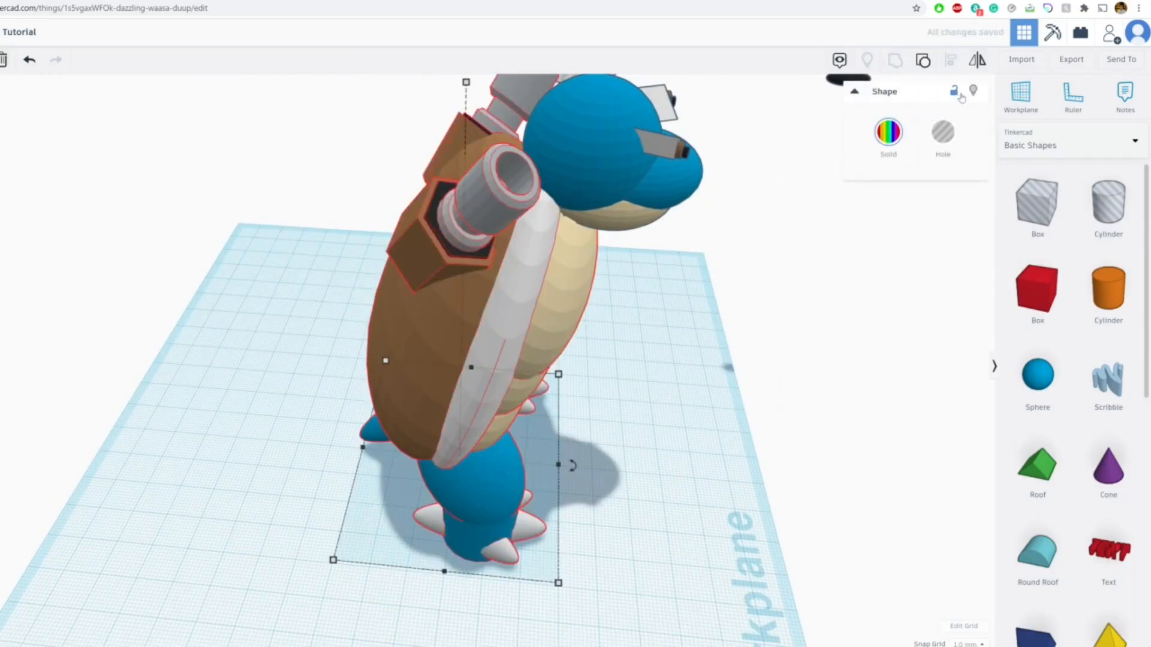
Hide the grouped body and cannons so that only the head parts are left in view.
left_click(973, 92)
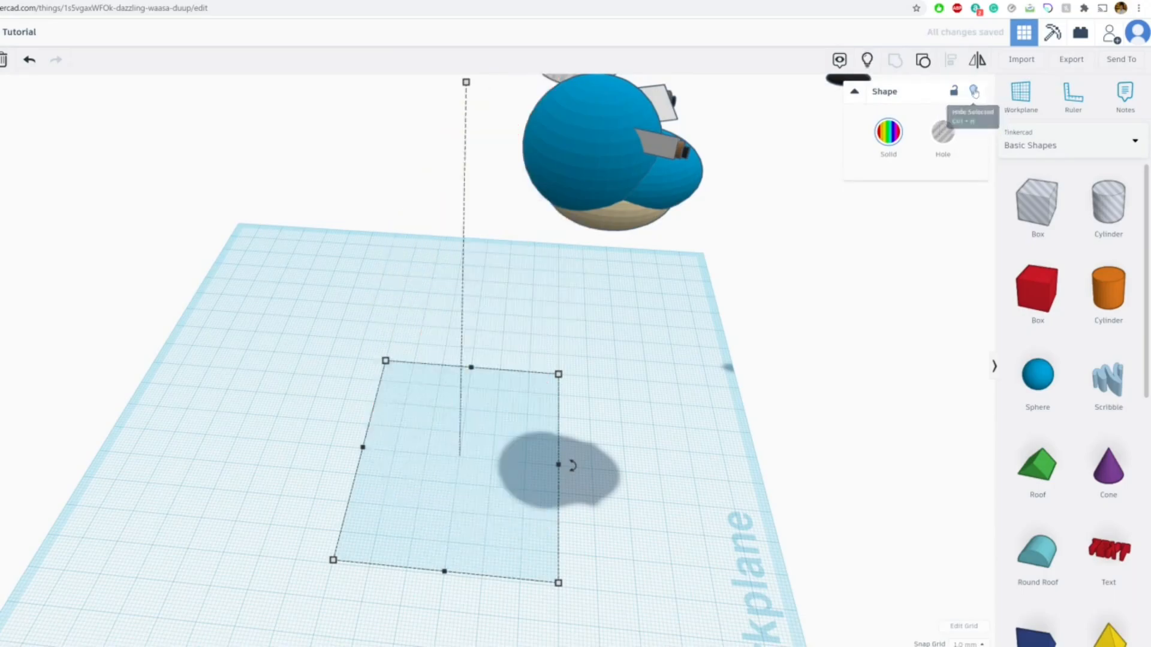
left_click(749, 256)
scroll(632, 290, "down", 3)
scroll(714, 283, "down", 2)
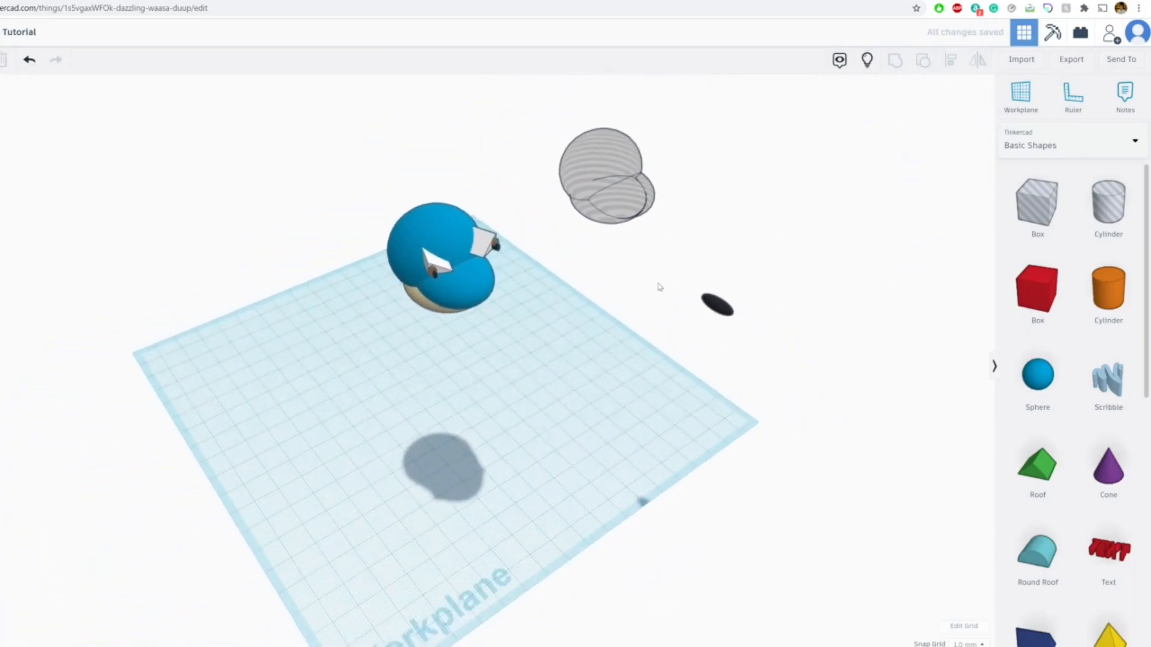
Place a box over the head-shaped hole and enlarge it to about 84 mm long, enclosing the whole hole.
left_click_drag(1039, 277, 627, 134)
right_click_drag(599, 179, 413, 288)
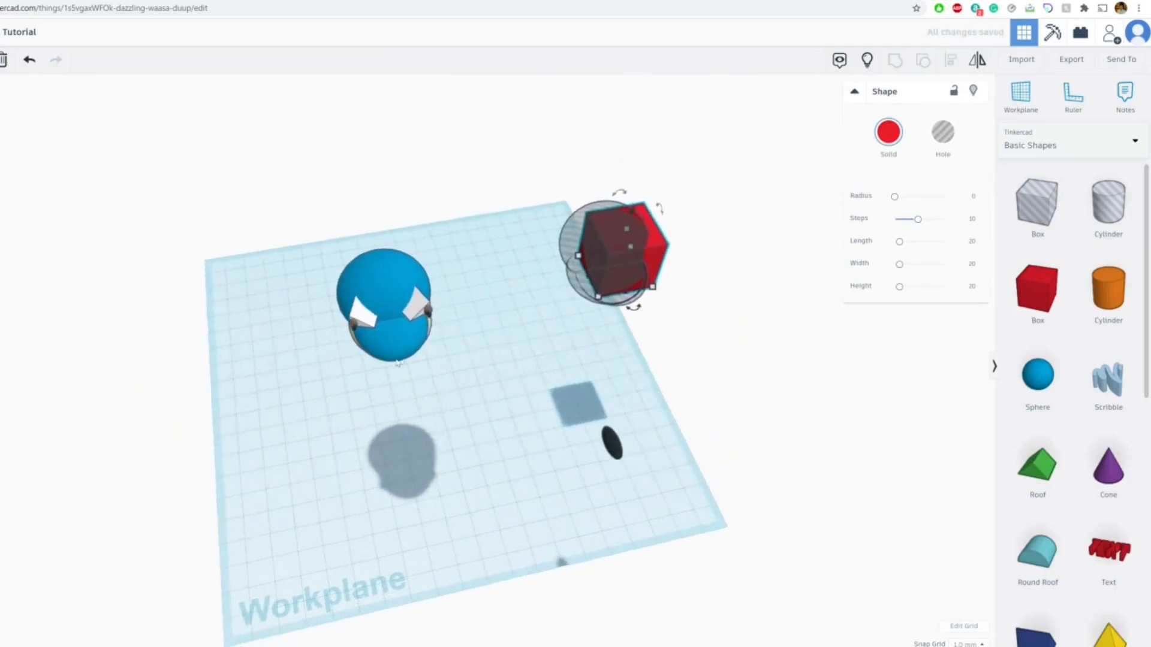
scroll(385, 296, "up", 2)
left_click_drag(736, 253, 579, 313)
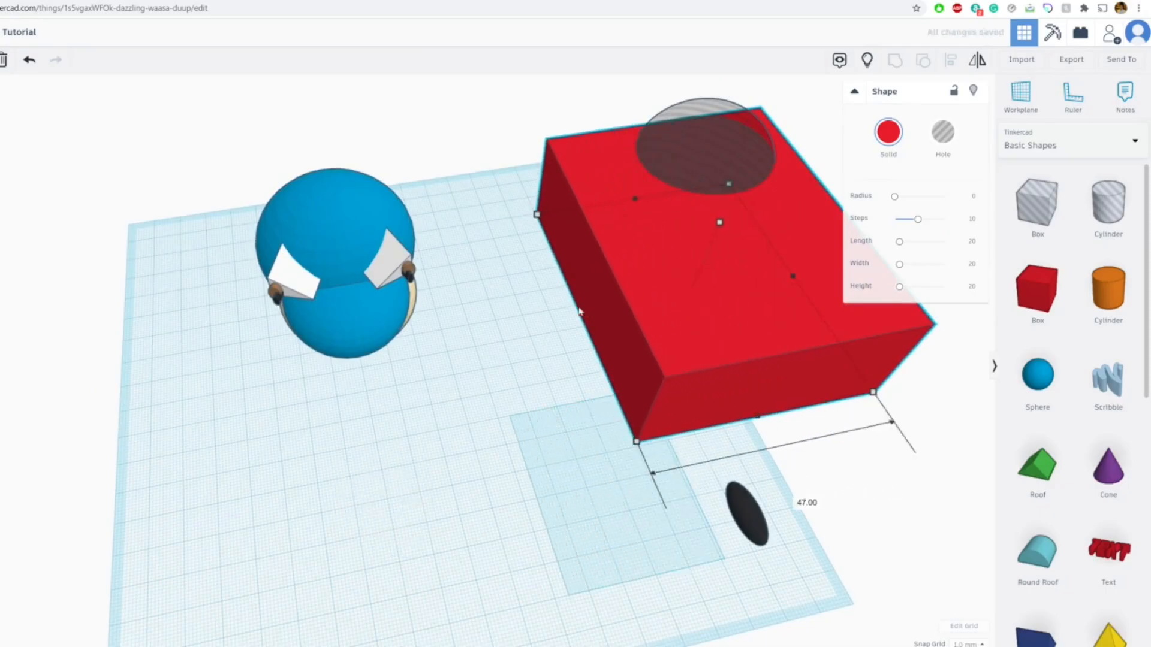
left_click_drag(638, 205, 608, 136)
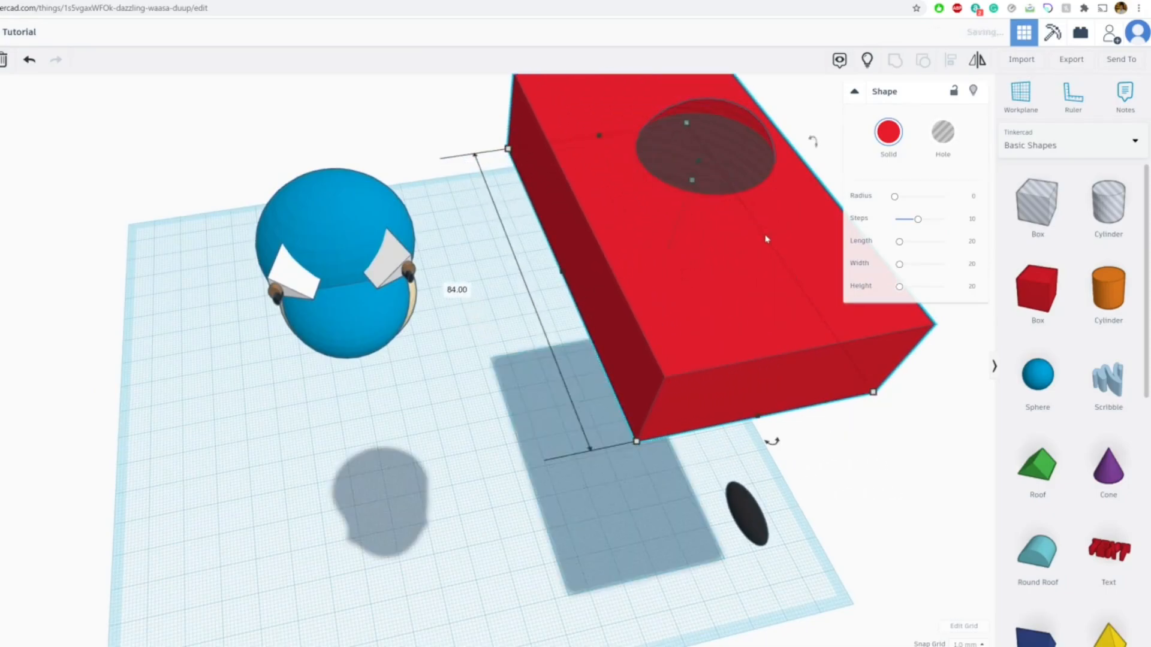
left_click_drag(765, 239, 817, 228)
left_click_drag(732, 177, 760, 114)
middle_click_drag(704, 186, 440, 227)
scroll(522, 236, "down", 8)
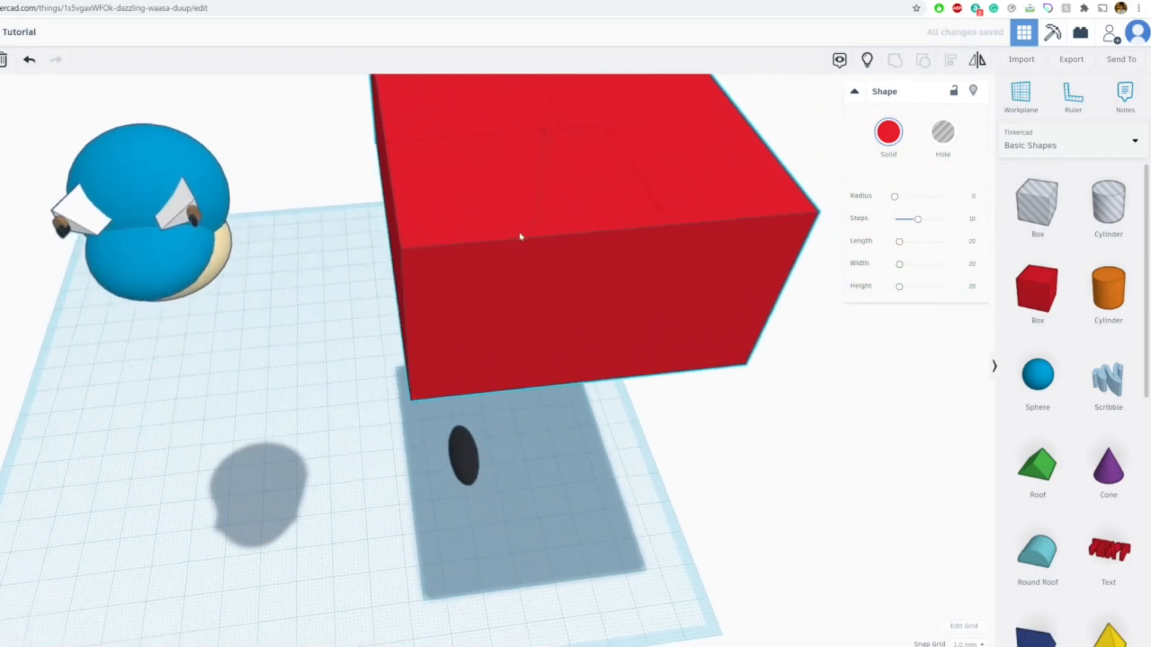
Group the large box with the head-shaped hole inside it and turn the resulting shape into a hole.
right_click_drag(604, 232, 531, 306)
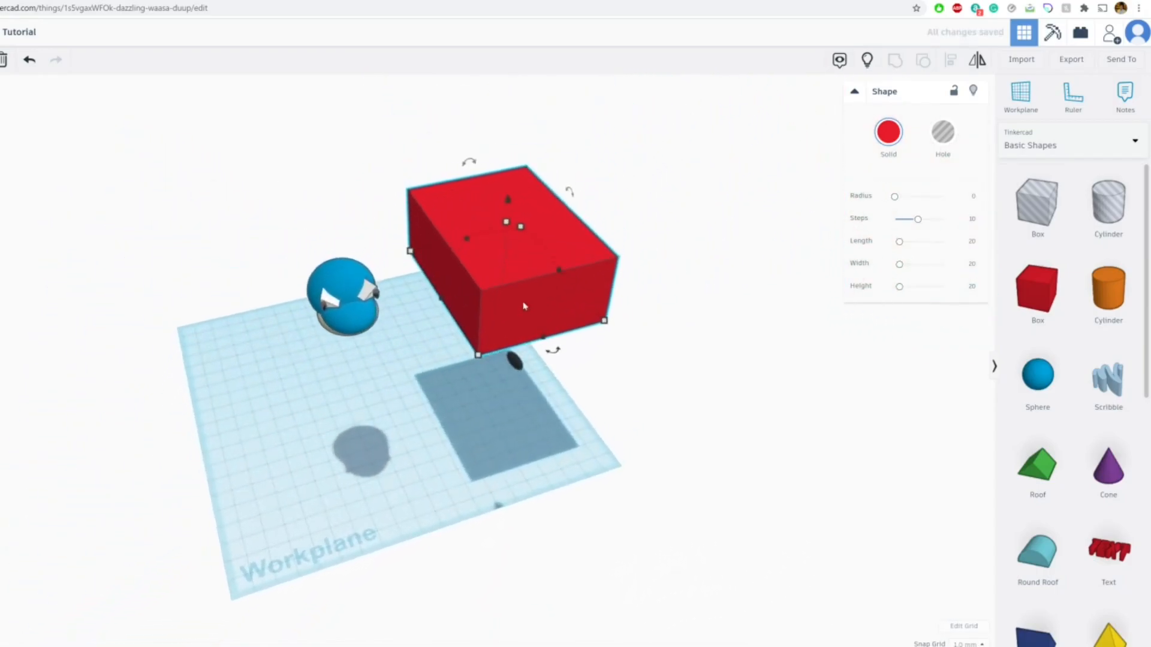
right_click_drag(444, 321, 454, 178)
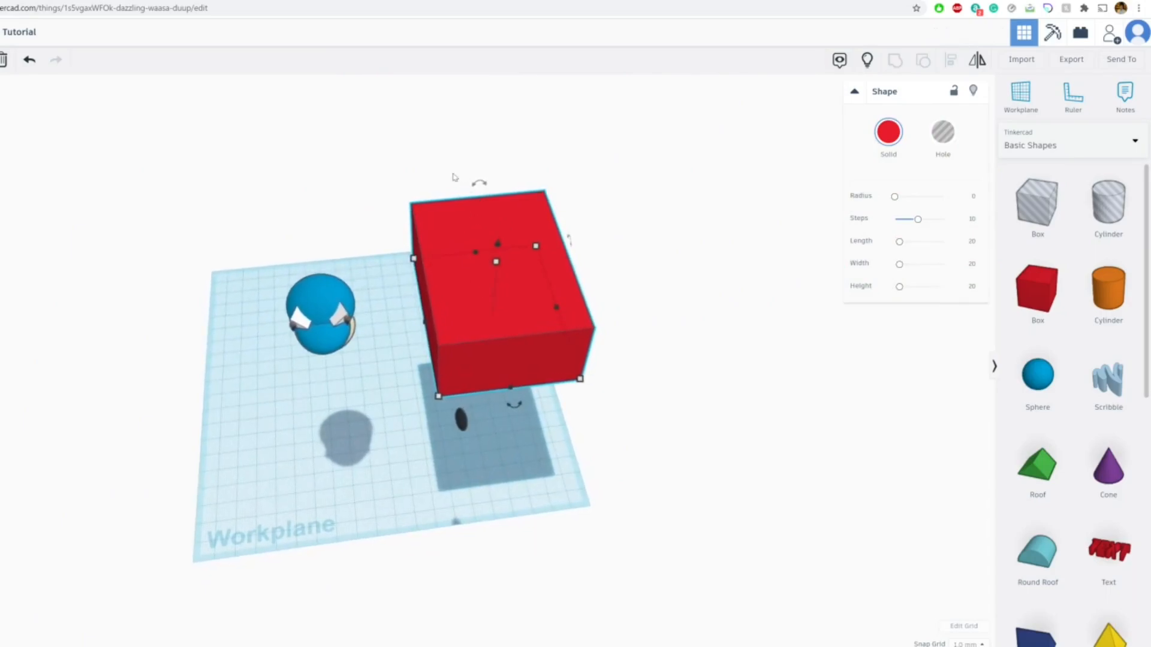
key("ctrl+a")
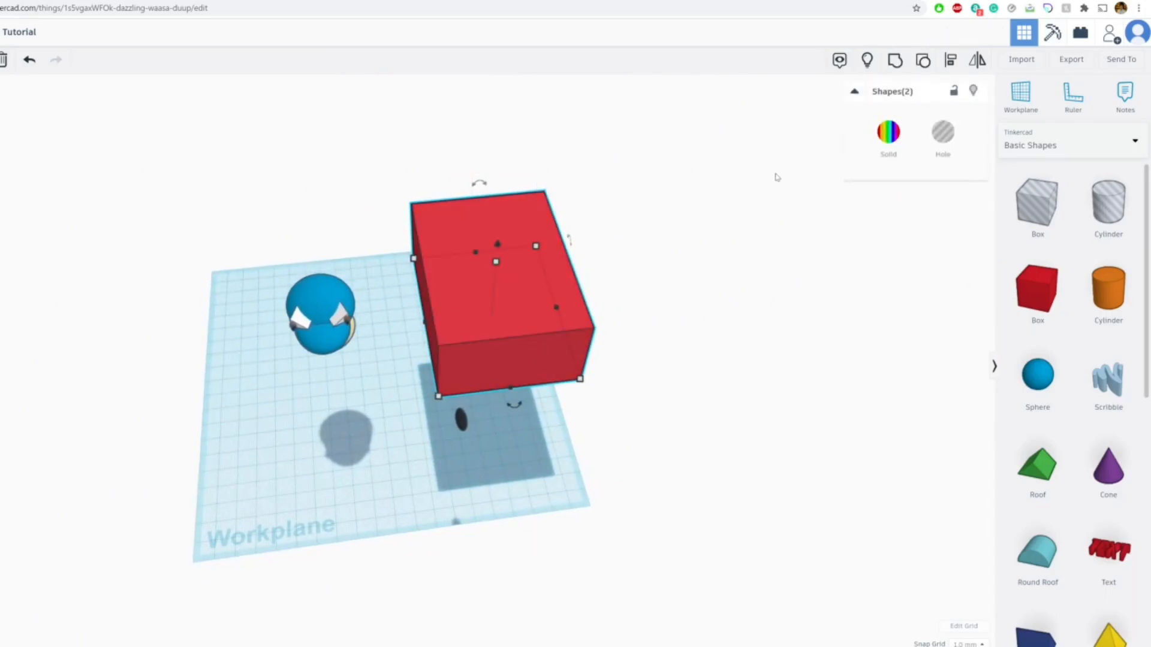
scroll(591, 300, "up", 5)
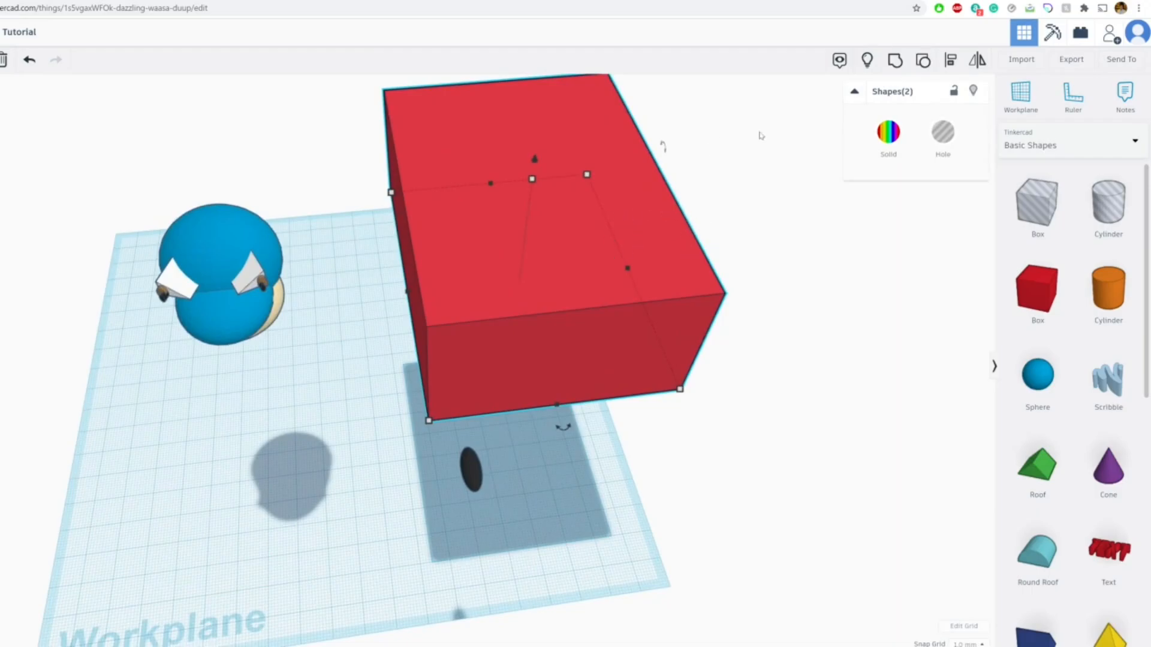
left_click(899, 60)
left_click(943, 132)
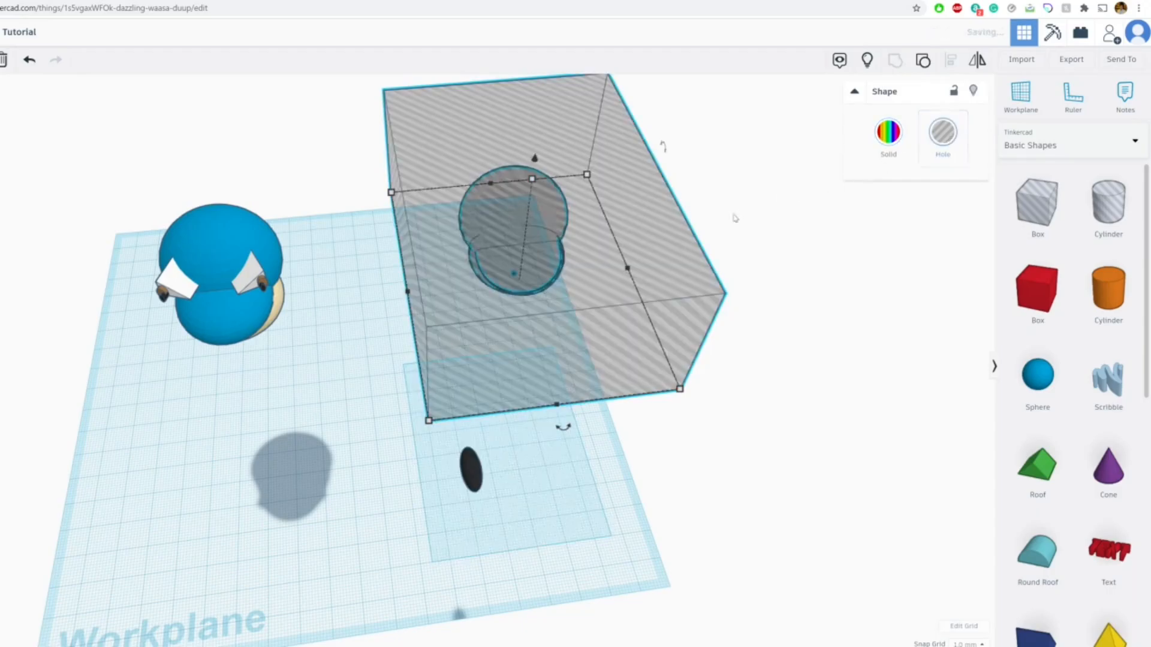
Move the large hole block over the blue head so its head-shaped cavity lines up with the head.
scroll(533, 315, "up", 3)
right_click_drag(565, 270, 609, 277)
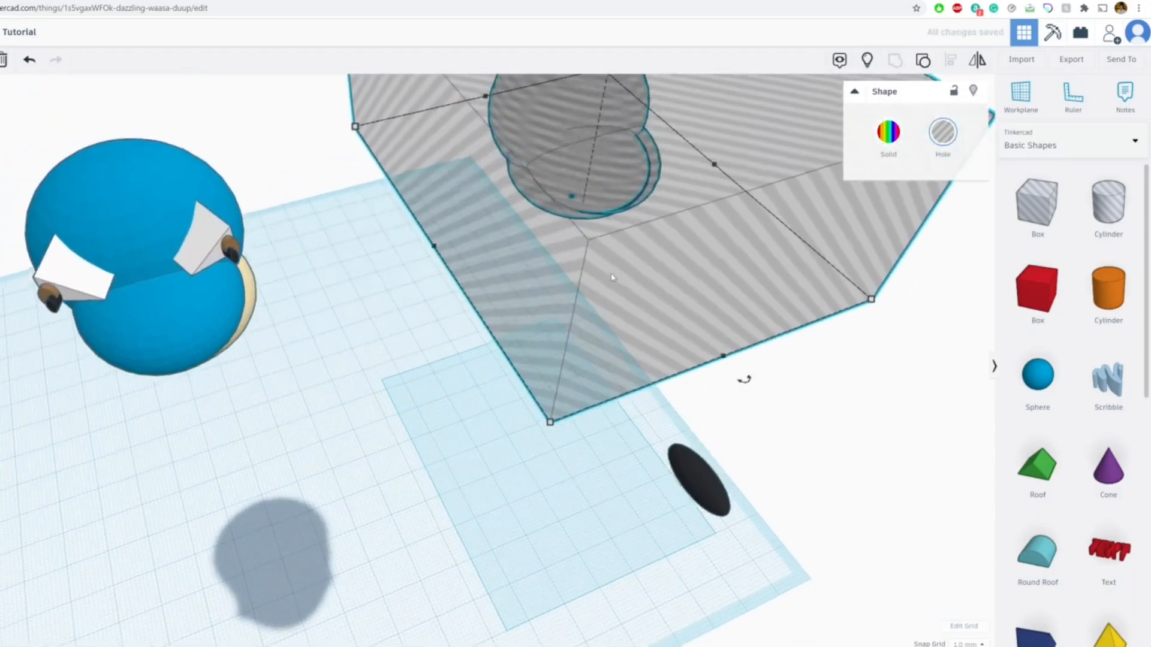
scroll(554, 277, "down", 3)
left_click_drag(553, 277, 612, 276)
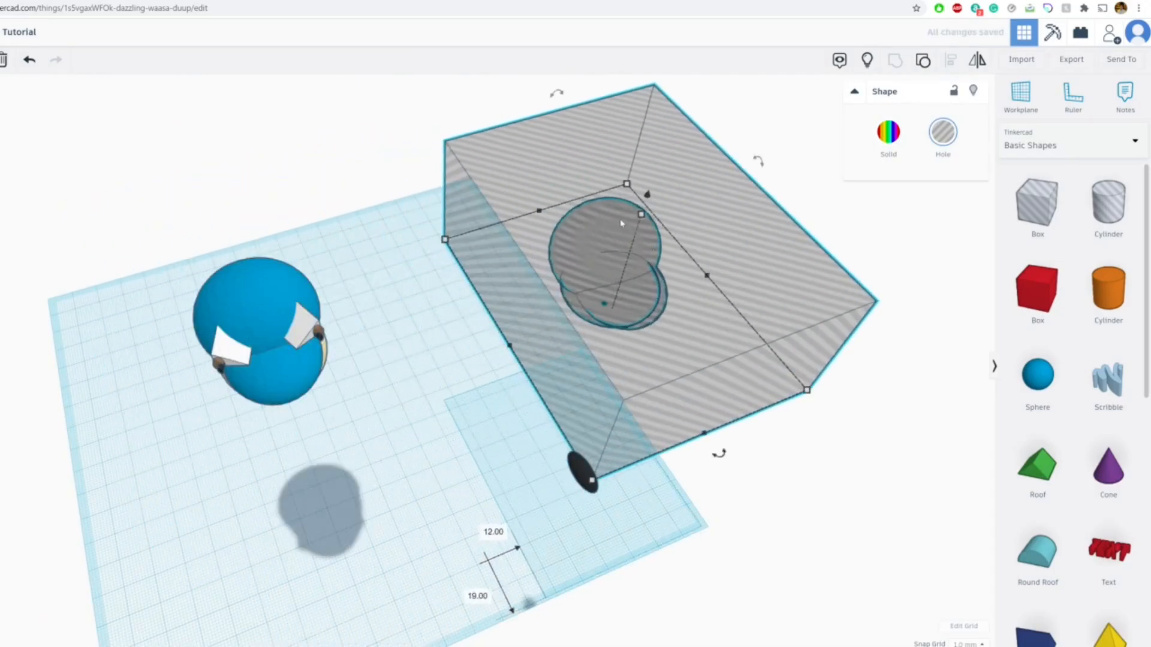
left_click_drag(664, 294, 321, 375)
scroll(298, 358, "down", 5)
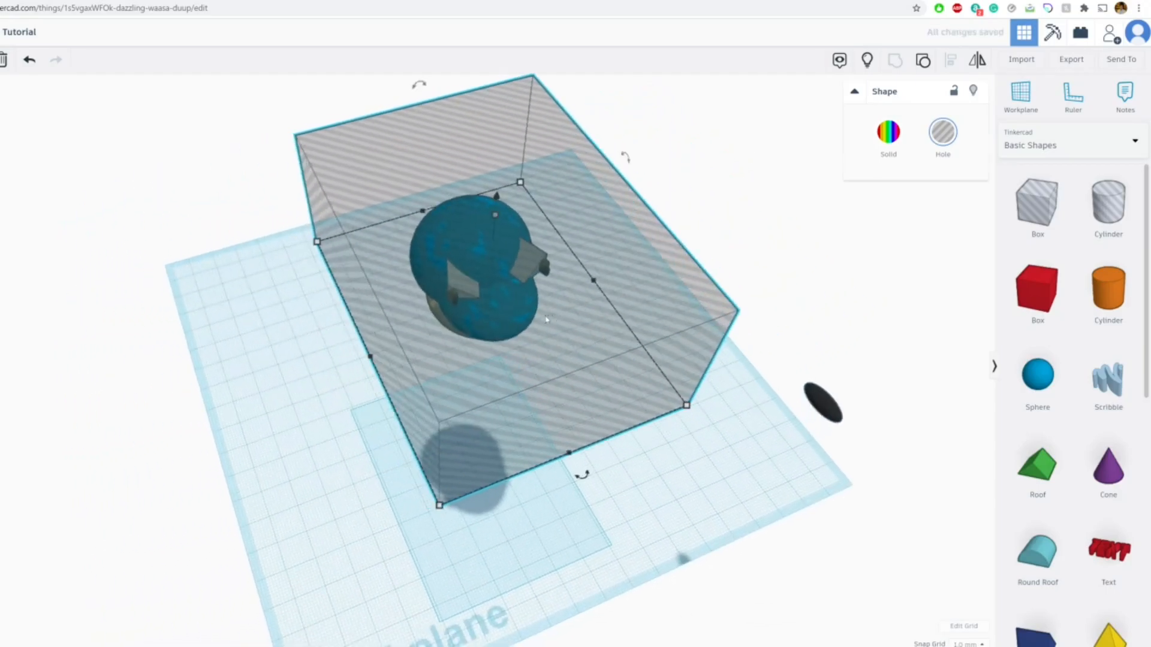
Select the head and both eyes with the surrounding hole block and group them to trim the protruding eye parts.
right_click_drag(480, 271, 447, 242)
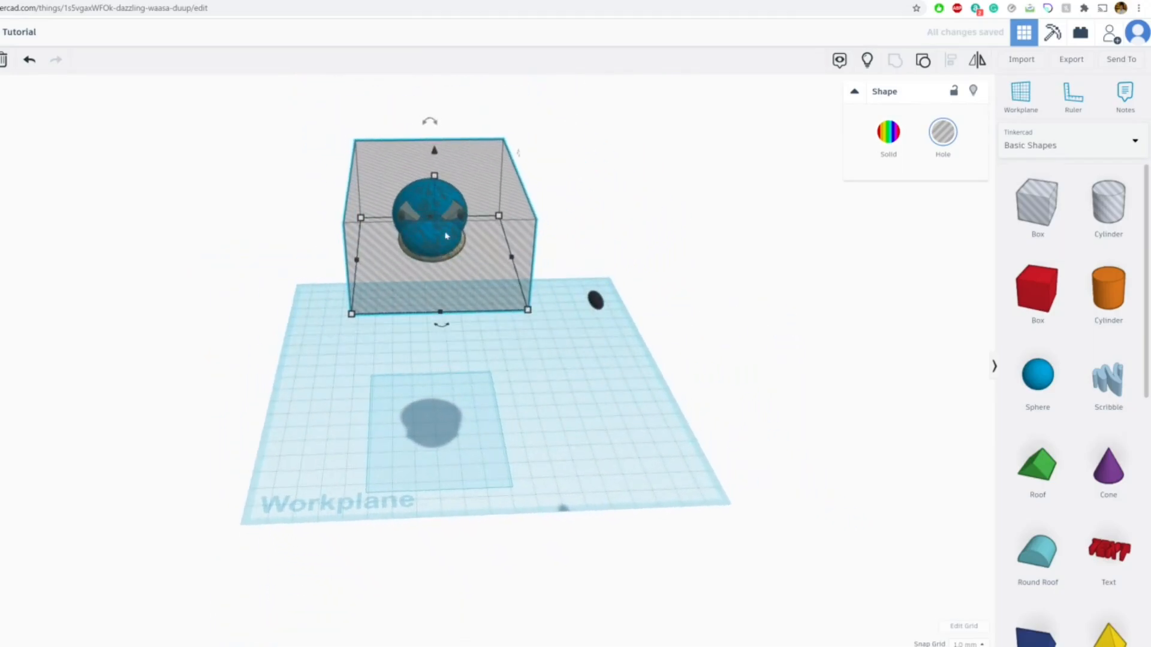
scroll(447, 242, "up", 5)
right_click_drag(414, 187, 443, 150)
left_click_drag(586, 291, 561, 316)
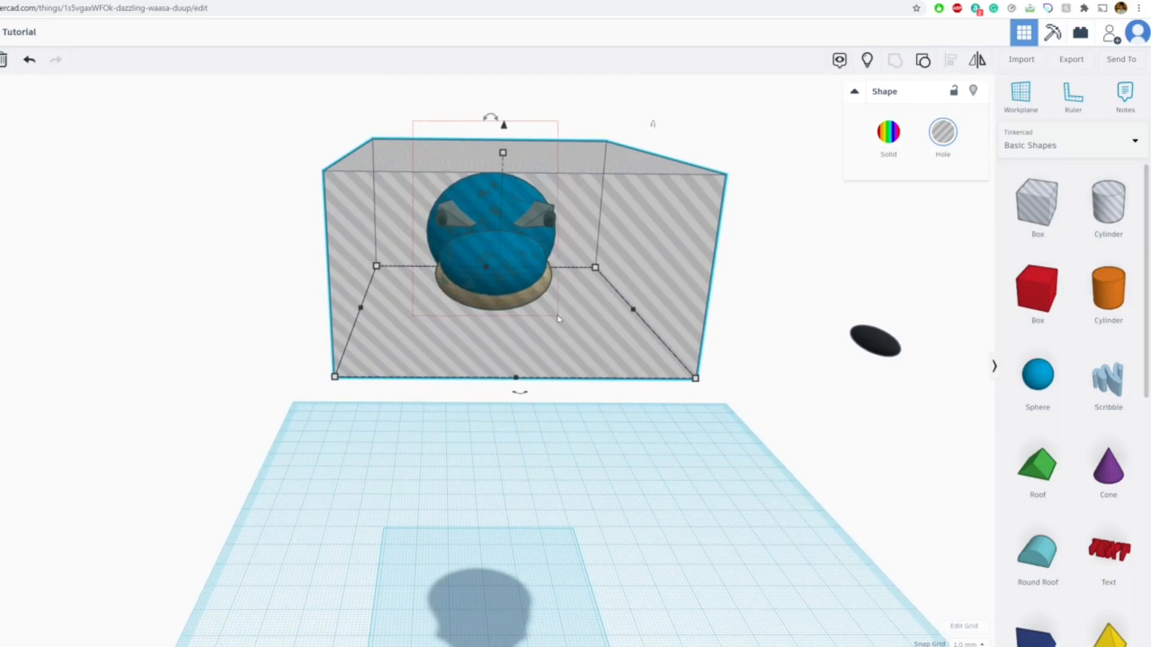
left_click_drag(559, 322, 560, 321)
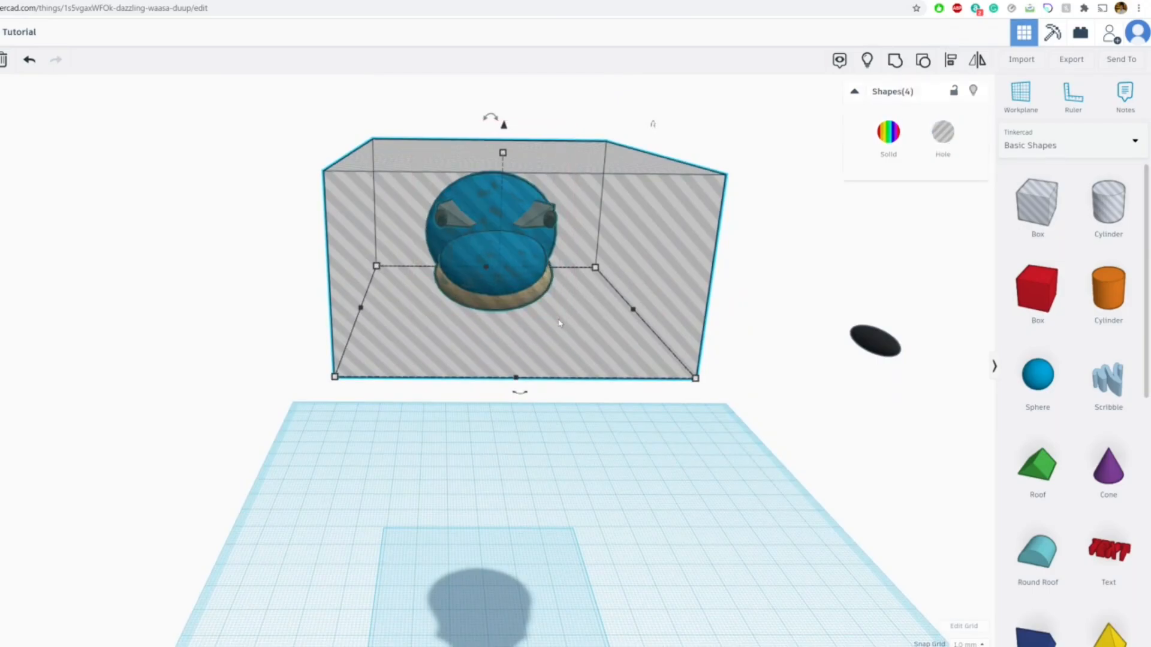
scroll(578, 258, "up", 4)
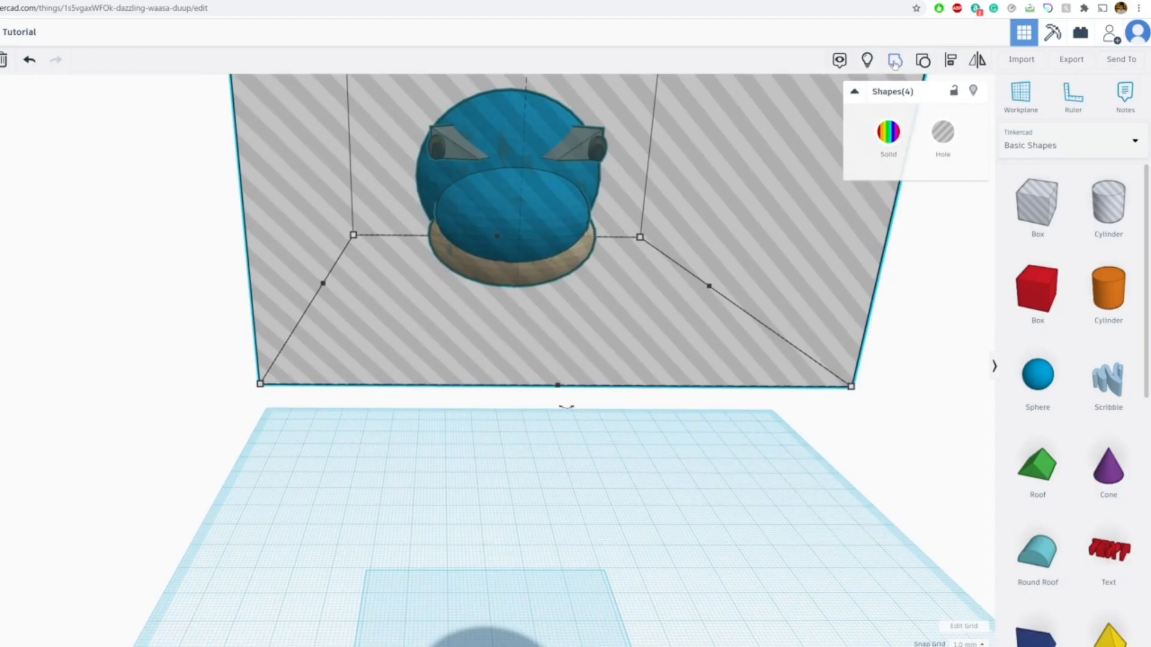
left_click(894, 61)
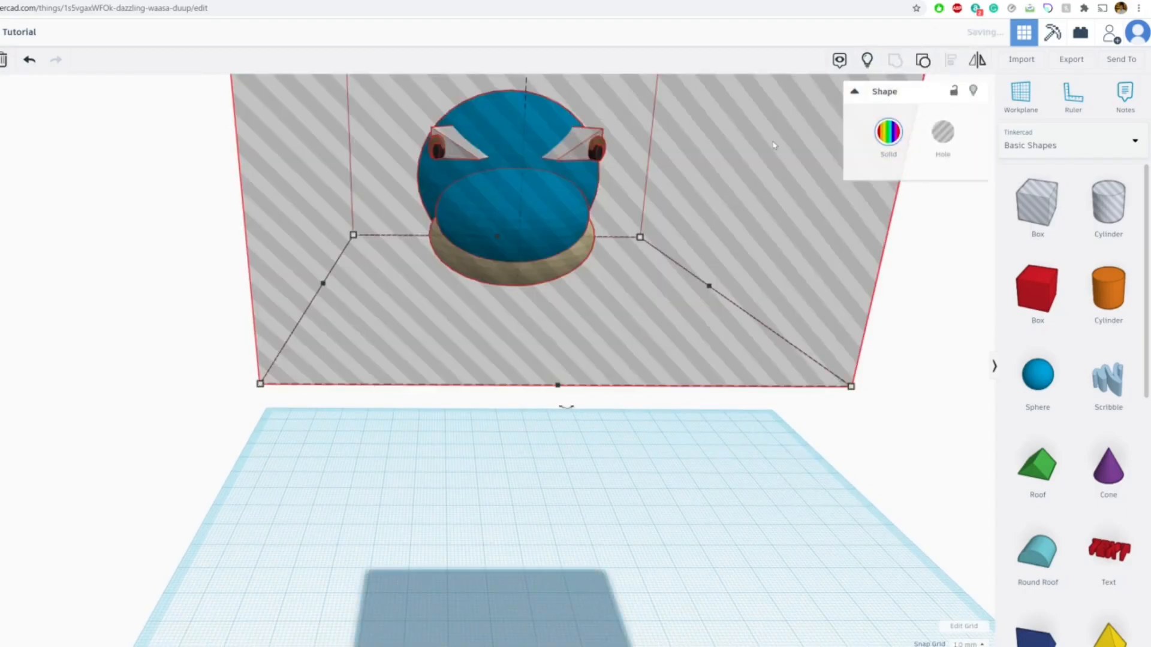
Inspect the eyes on the grouped head and compare the face with the Blastoise reference pictures.
right_click_drag(611, 142, 637, 117)
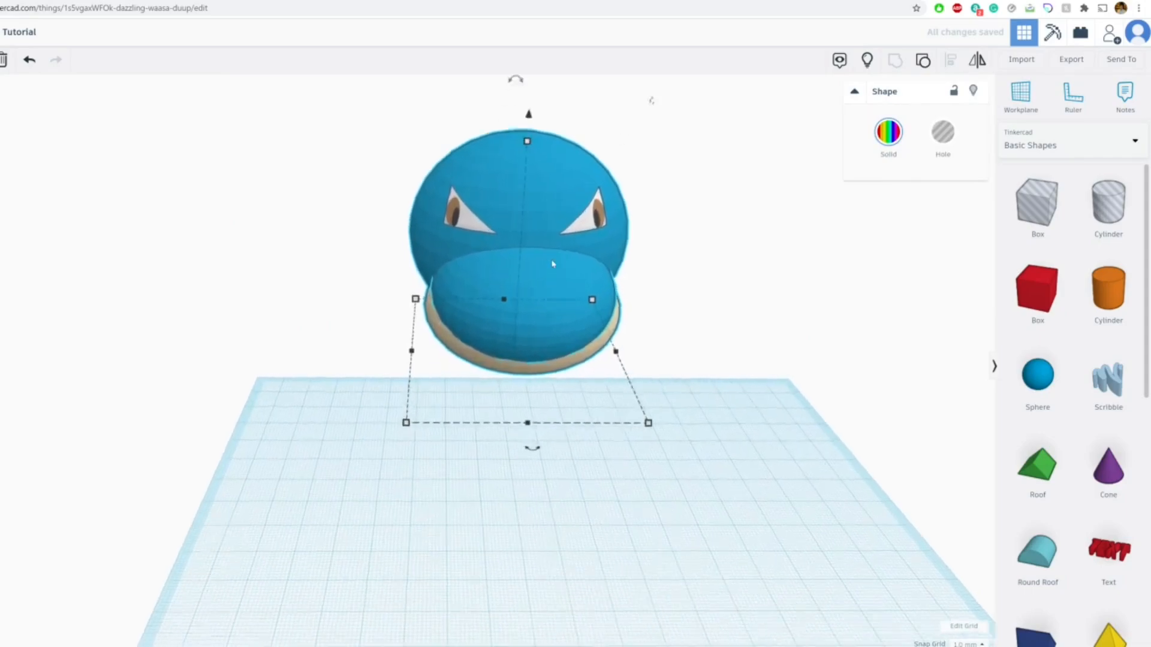
scroll(552, 263, "up", 3)
right_click_drag(583, 257, 508, 276)
scroll(578, 264, "up", 3)
key("ctrl+Tab")
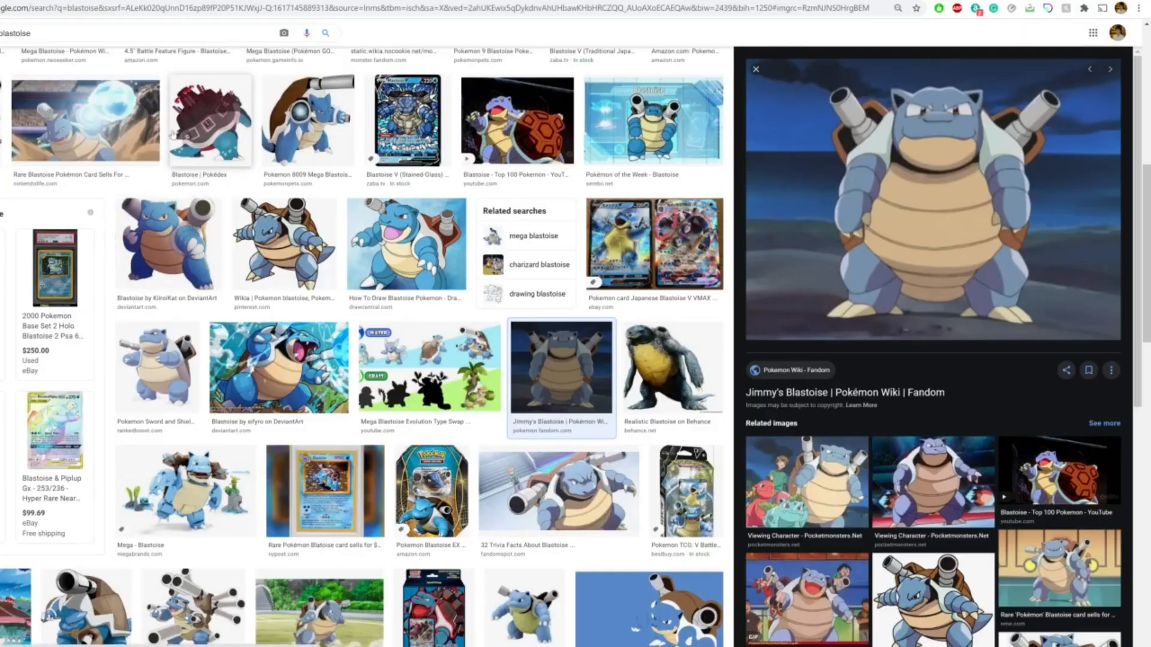
key("ctrl+Tab")
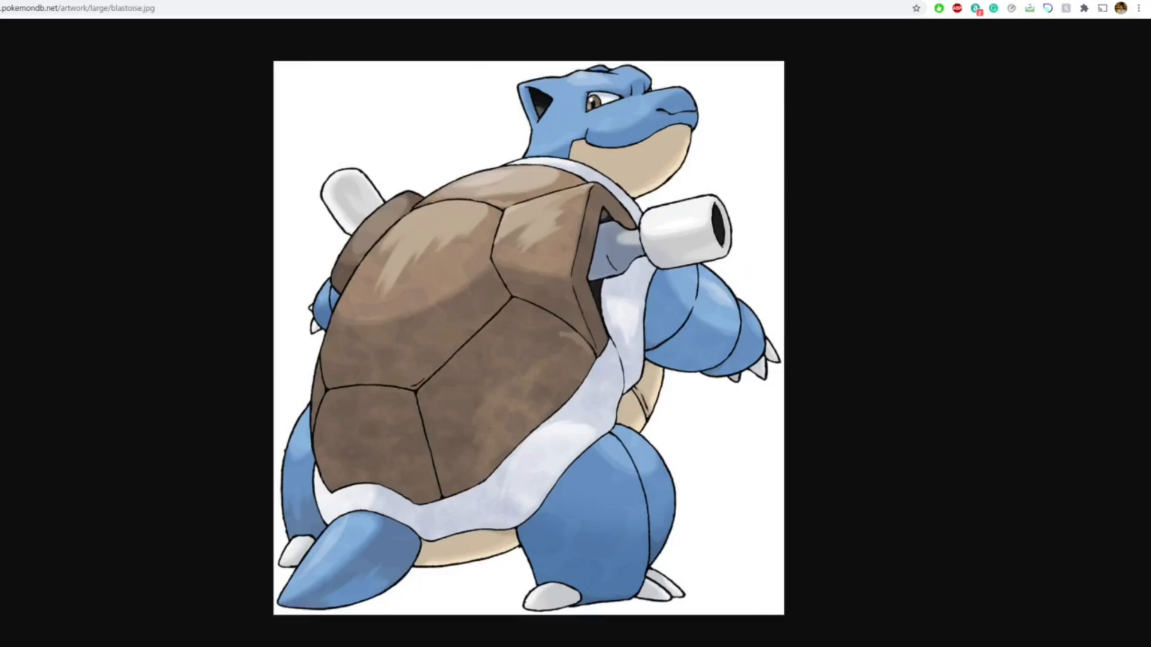
key("ctrl+Tab")
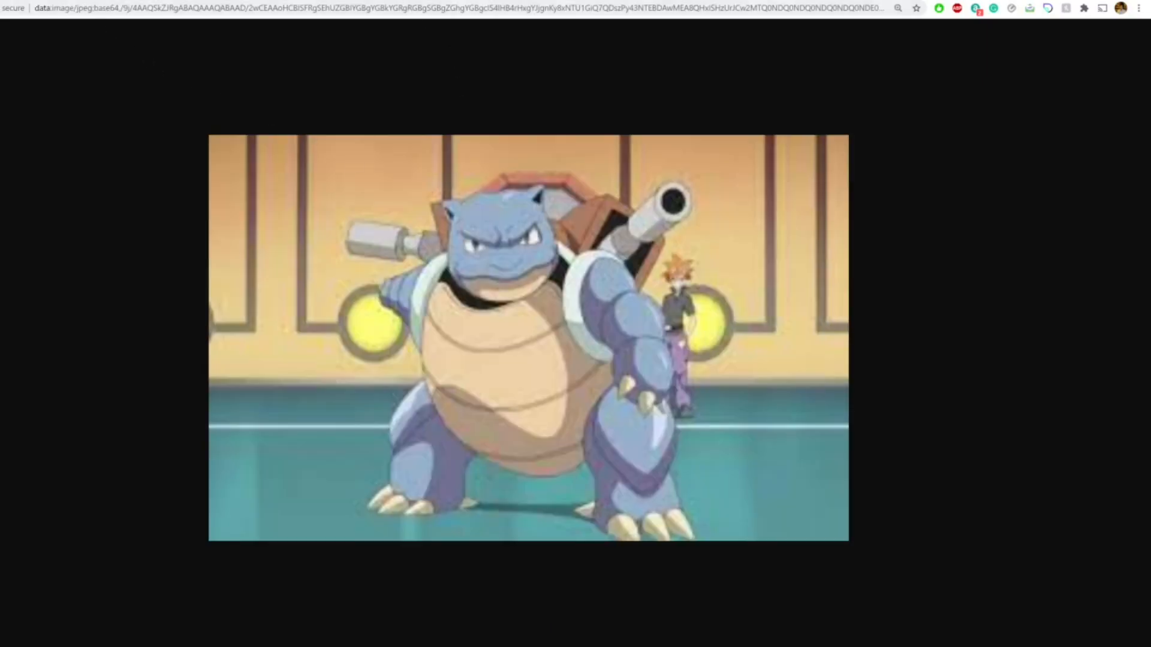
key("ctrl+Tab")
Ungroup the head, eyes and hole block, and move the block off to the side of the head.
scroll(509, 264, "down", 4)
right_click_drag(493, 290, 650, 260)
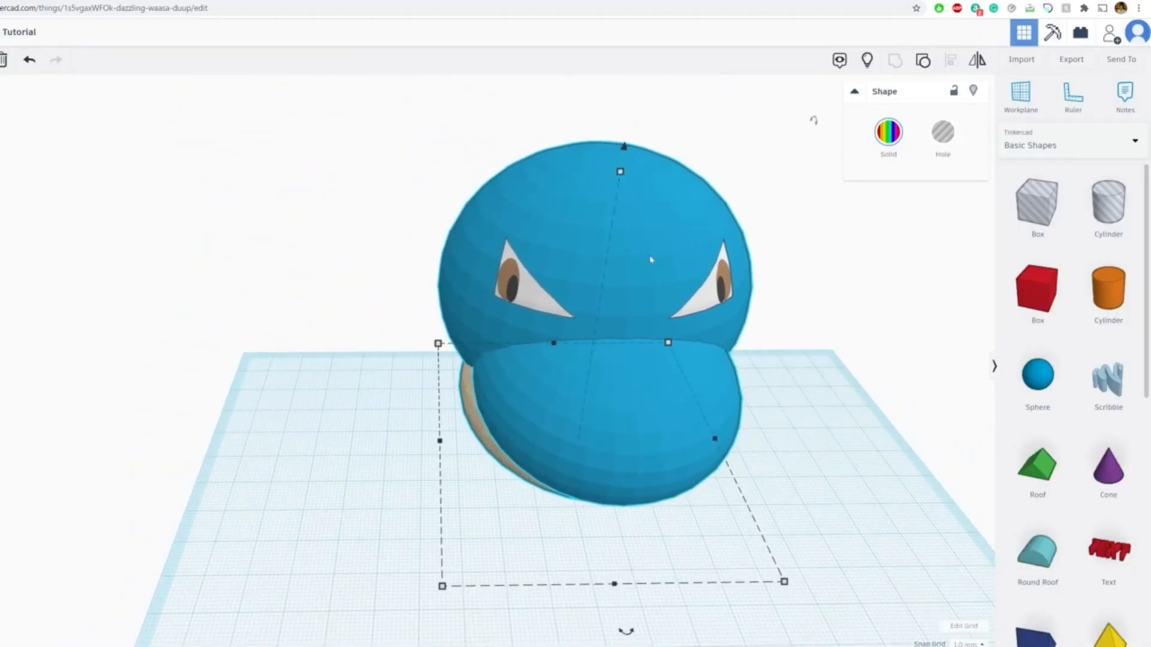
left_click(923, 60)
scroll(683, 420, "down", 5)
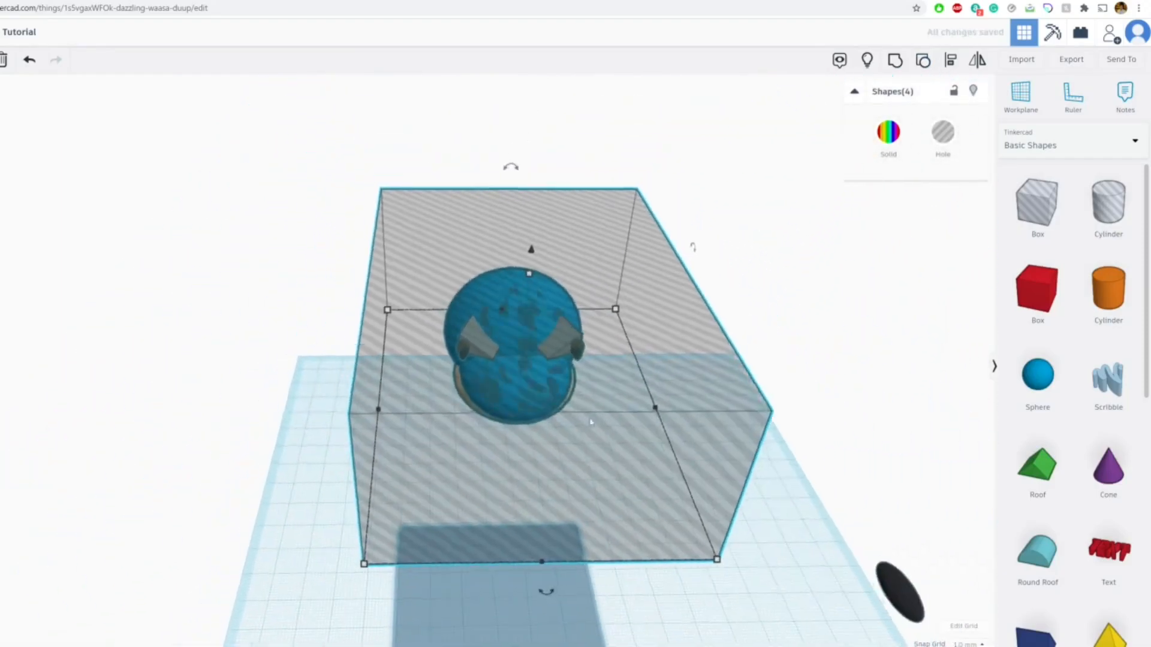
left_click(804, 441)
left_click_drag(666, 442, 1055, 408)
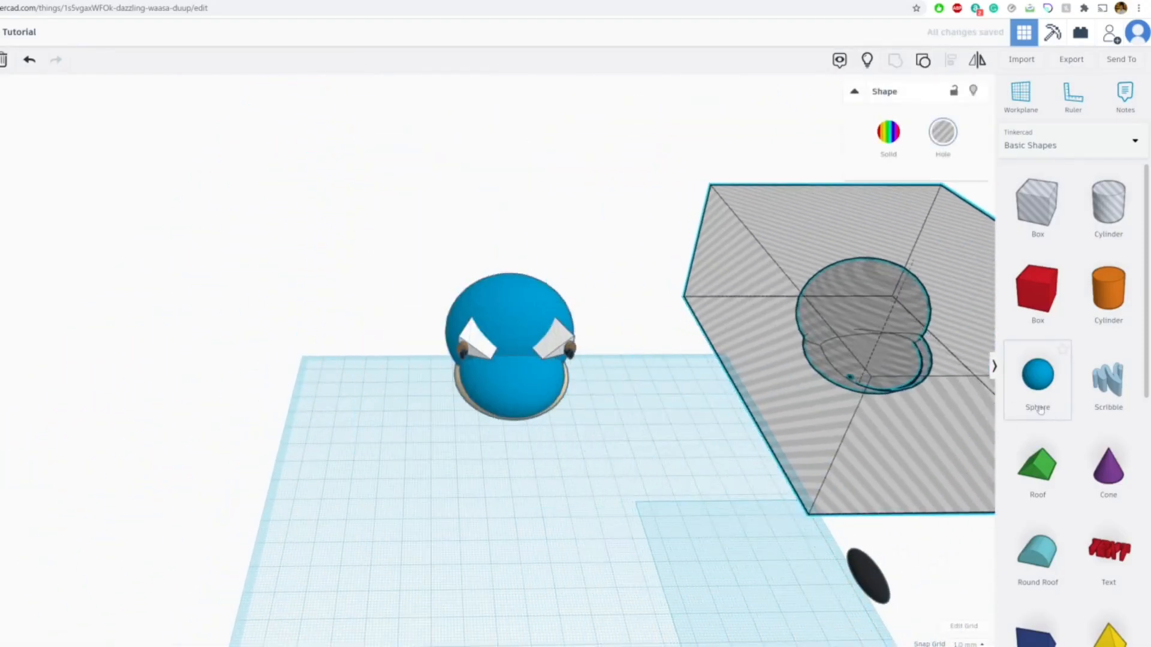
Ungroup one eye into its separate white, brown iris and black pupil pieces.
scroll(700, 390, "up", 1)
scroll(700, 390, "up", 5)
left_click(544, 259)
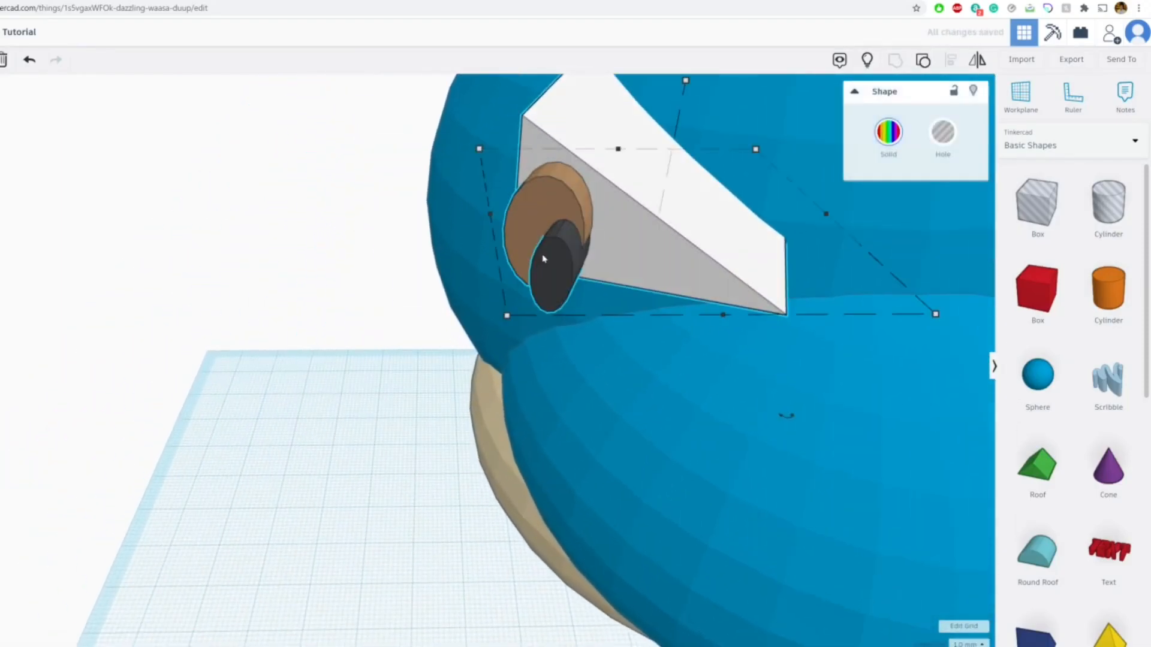
left_click(923, 64)
left_click(424, 259)
Move the brown iris cylinder toward the inner corner of the eye and shrink it.
left_click_drag(580, 223, 673, 223)
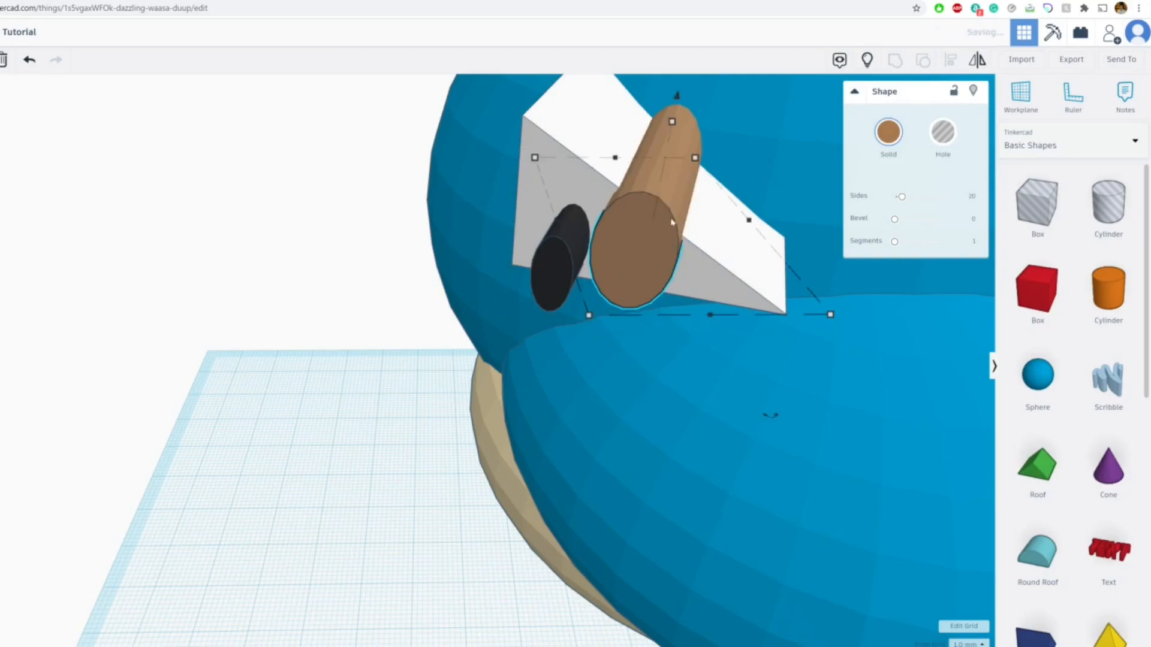
left_click_drag(672, 123, 678, 160)
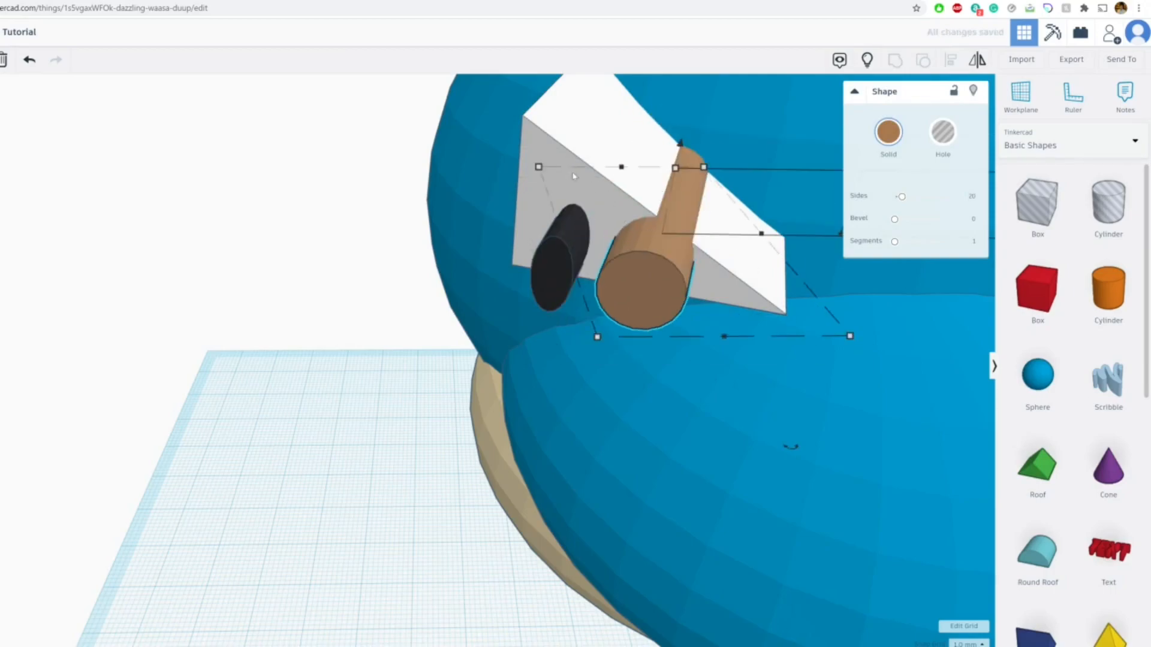
left_click_drag(540, 167, 570, 178)
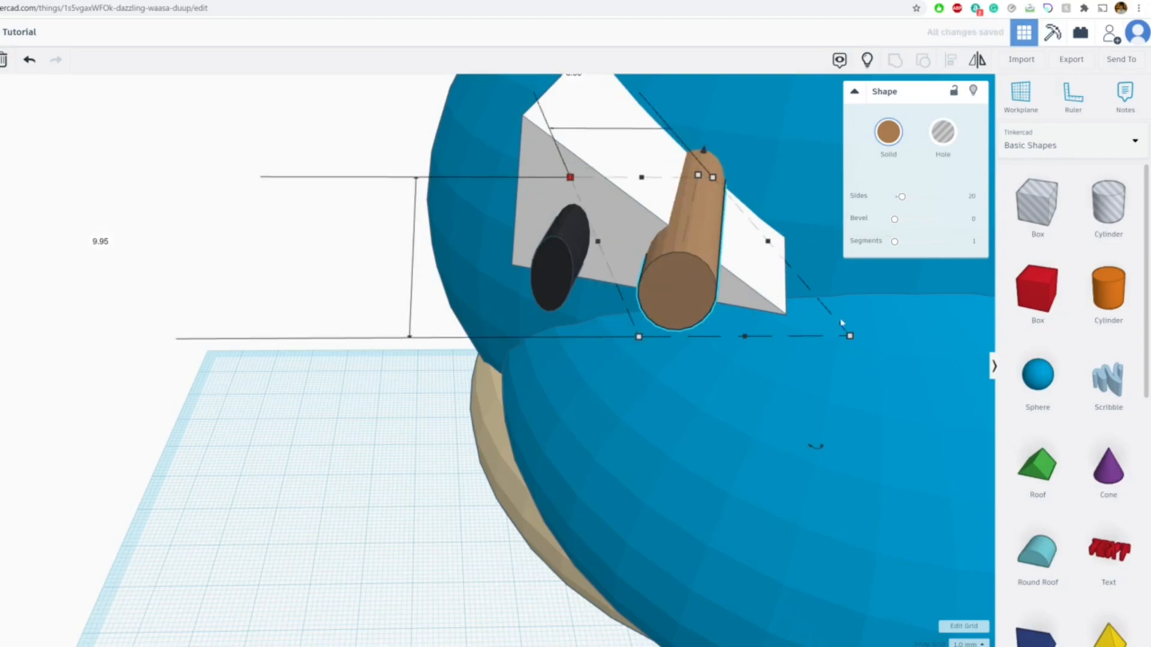
left_click_drag(851, 337, 802, 326)
Move the black pupil cylinder in front of the brown iris and reduce its height and footprint.
left_click(559, 256)
left_click_drag(560, 257, 681, 240)
left_click_drag(702, 141, 700, 188)
left_click_drag(868, 338, 850, 337)
right_click_drag(829, 325, 750, 298)
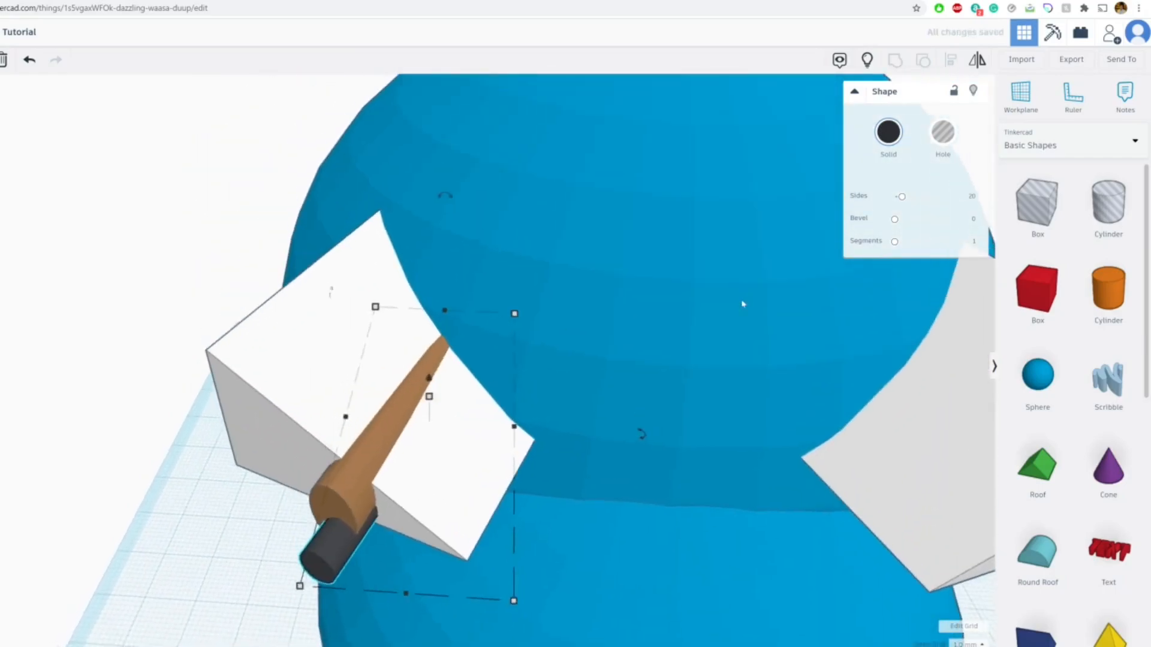
Group the eye's white, brown and black pieces into one shape and set it to Multicolor.
scroll(544, 432, "up", 5)
scroll(545, 432, "down", 5)
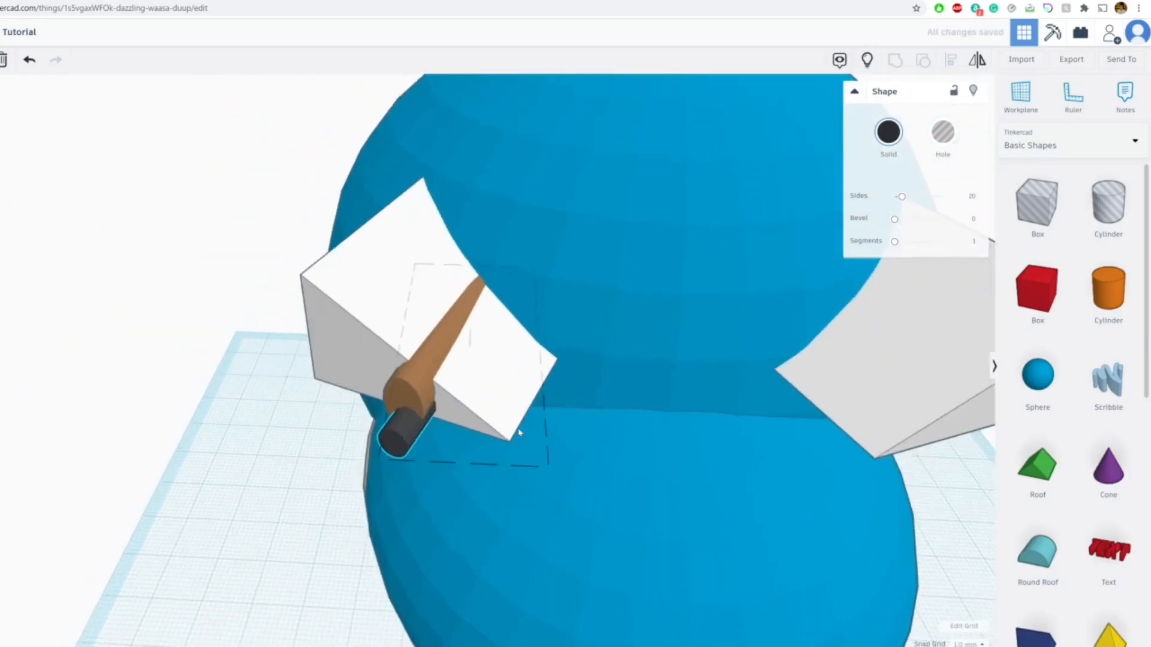
mouse_move(506, 242)
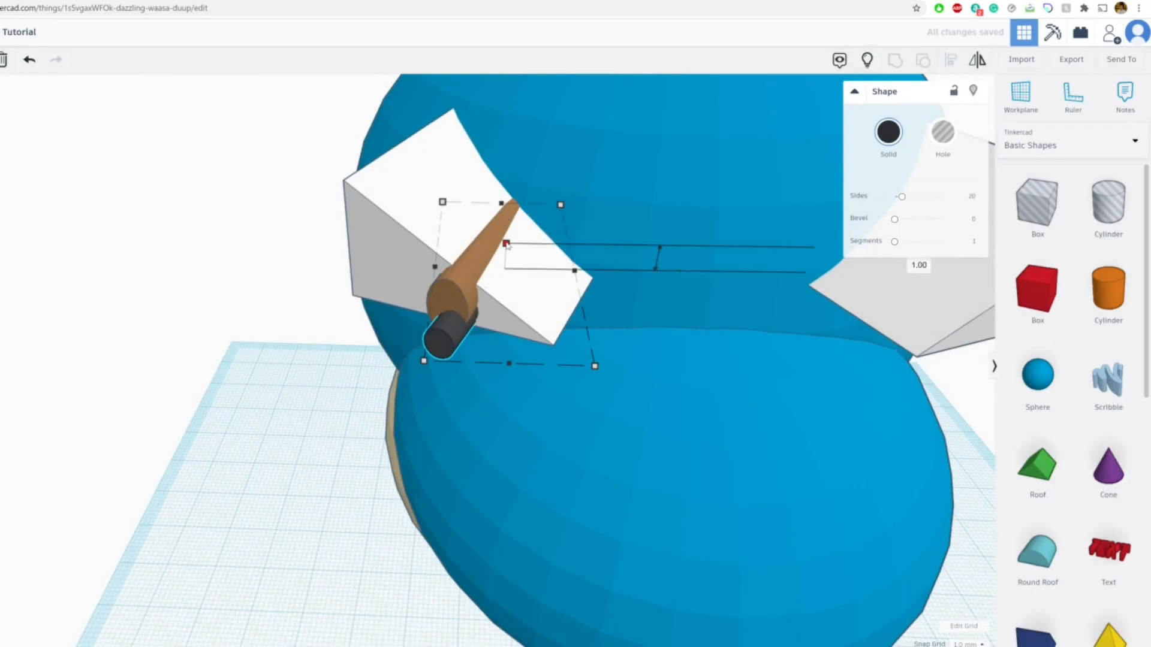
left_click(316, 357)
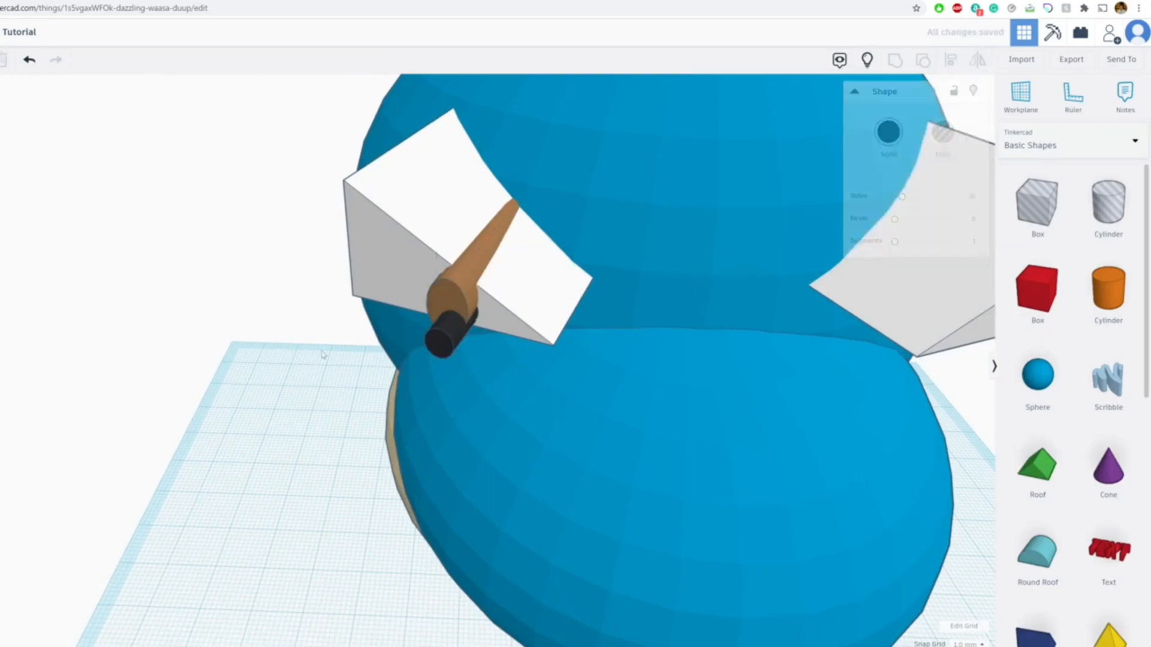
scroll(354, 339, "up", 3)
middle_click_drag(623, 204, 556, 275)
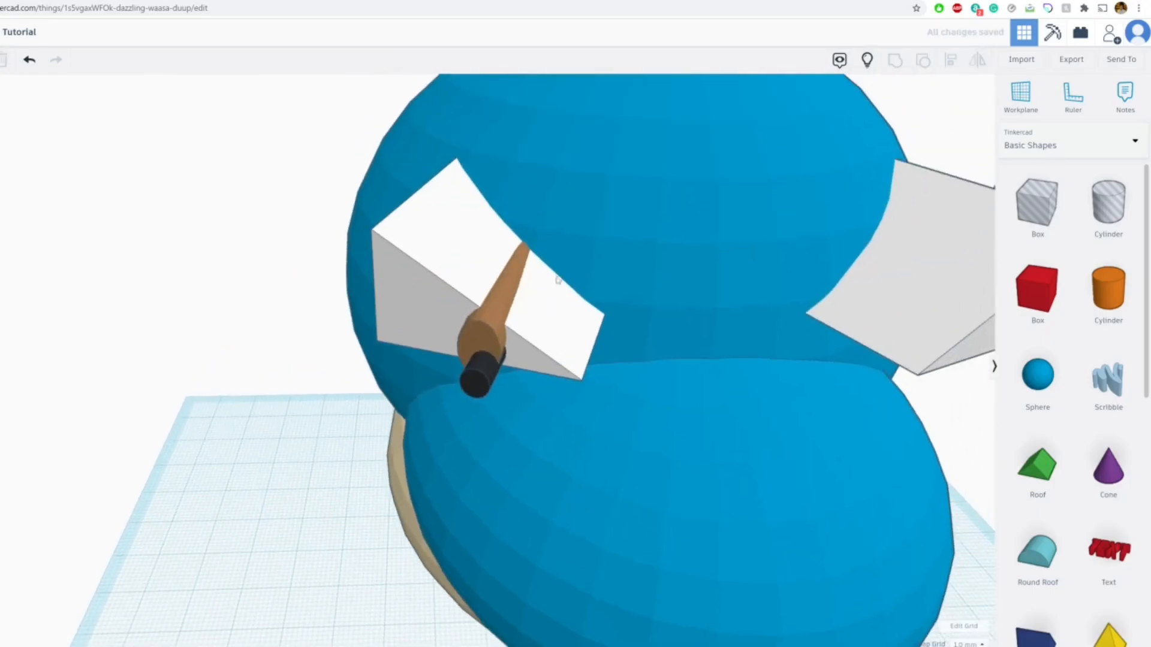
left_click(488, 339)
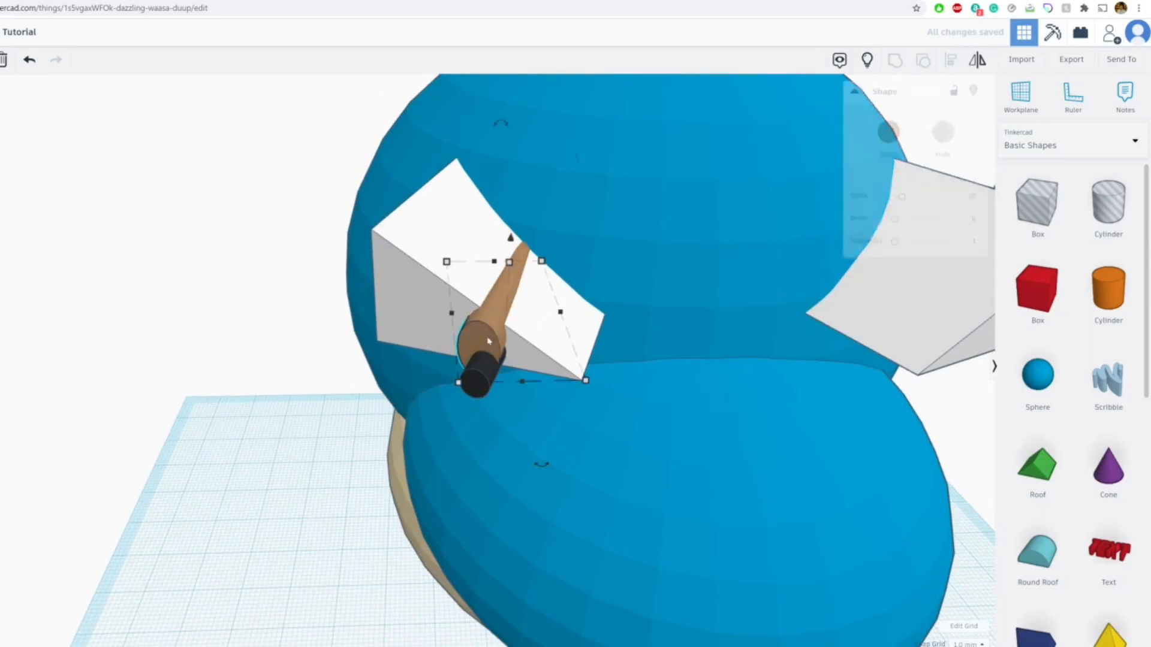
left_click(483, 370, "shift")
left_click(440, 272, "shift")
scroll(474, 292, "down", 5)
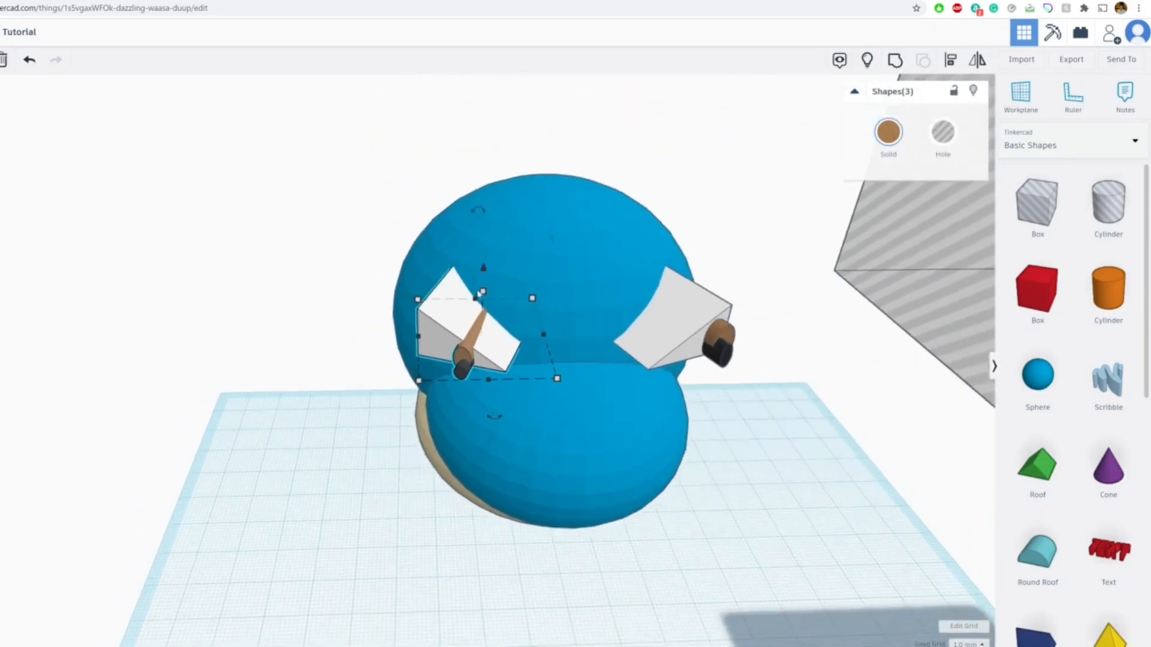
left_click(895, 60)
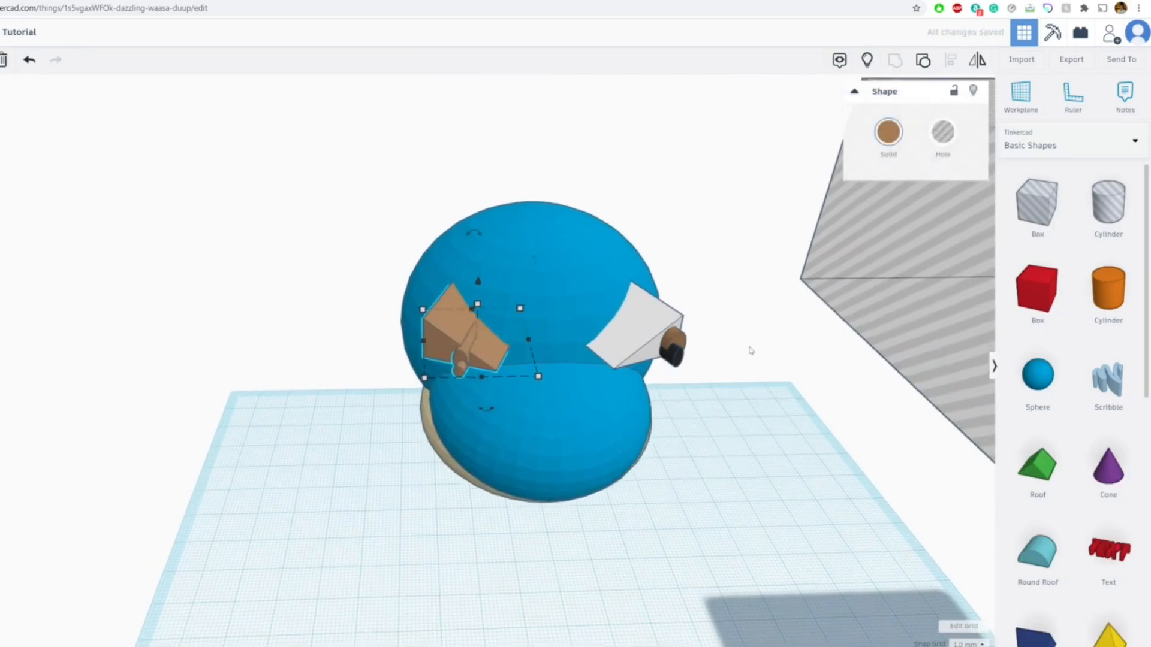
scroll(750, 349, "up", 3)
left_click(889, 132)
left_click(892, 289)
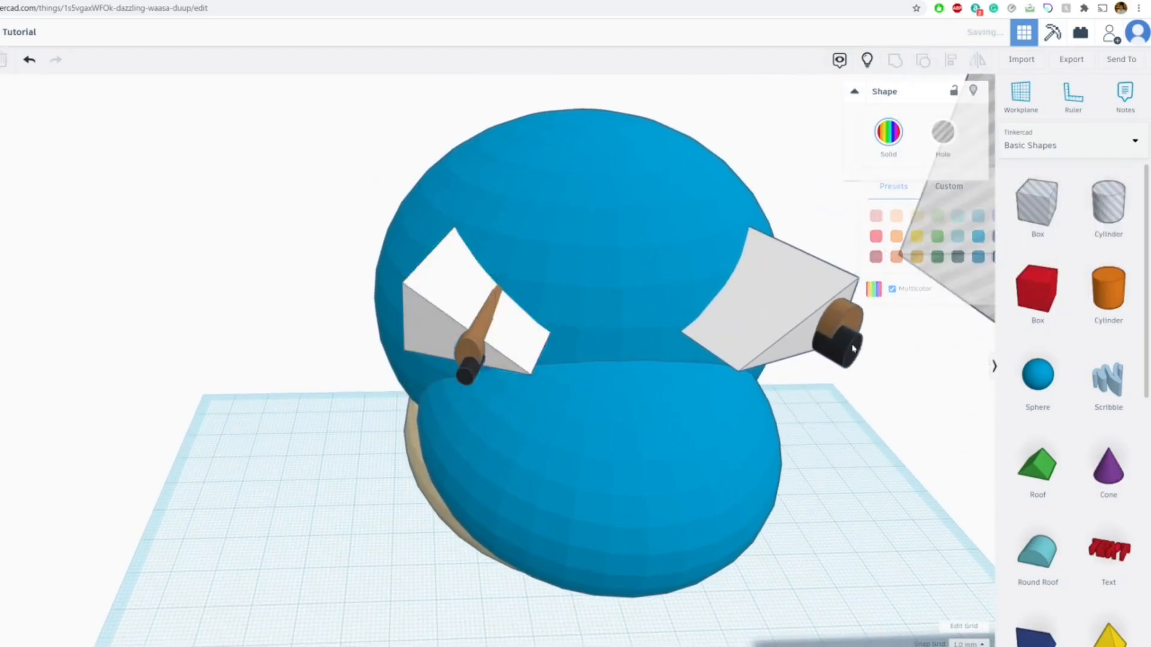
Delete the other eye and replace it with a mirrored copy of the grouped eye on that side of the head.
left_click(832, 333)
key("Delete")
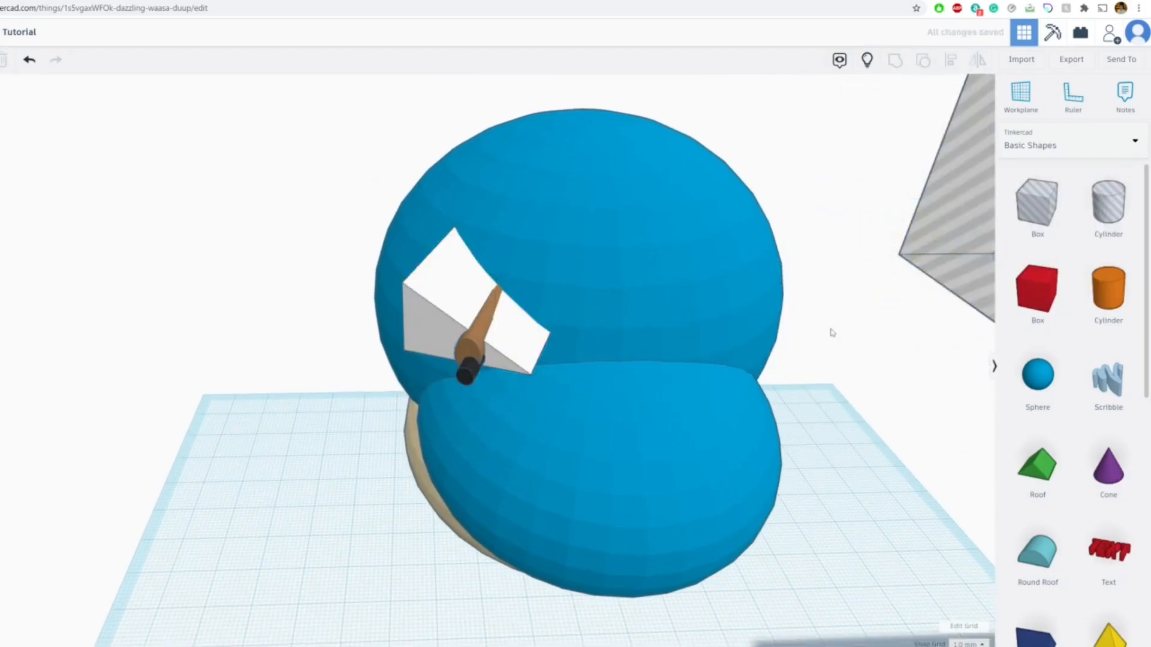
left_click(457, 320)
key("ctrl+c")
key("ctrl+v")
left_click(976, 60)
left_click(700, 465)
left_click_drag(689, 353, 787, 329)
right_click_drag(789, 329, 745, 308)
left_click(765, 367)
scroll(765, 377, "down", 5)
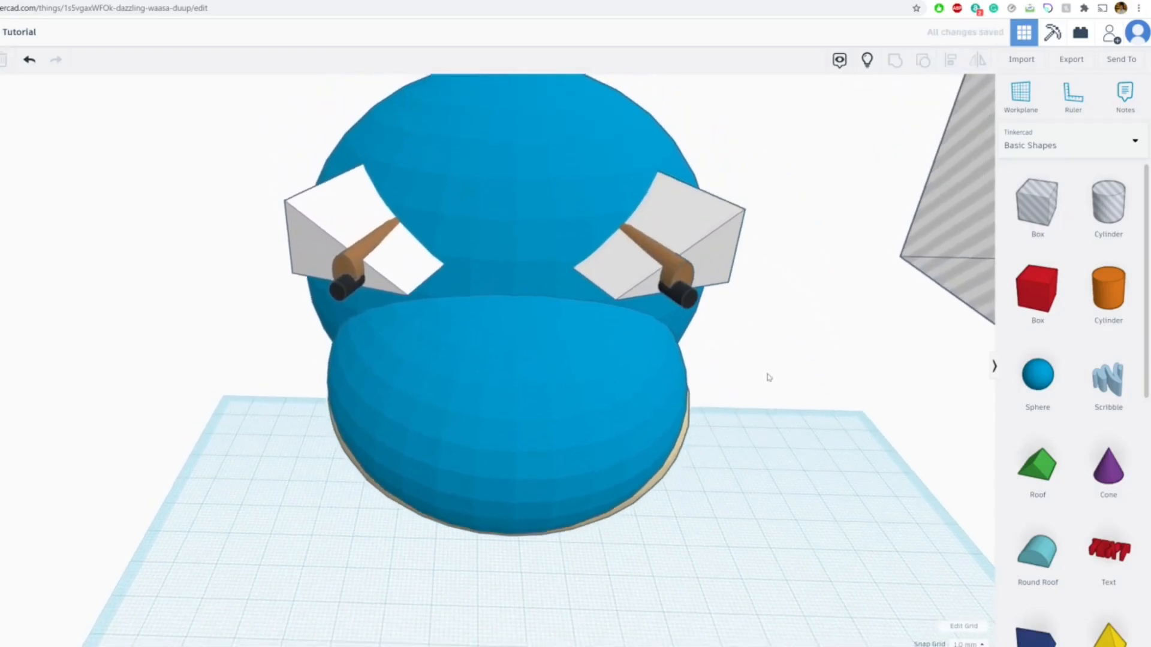
Move the hollow hole block back over the head and group it with the head and eyes to trim the eyes flush.
scroll(751, 409, "down", 3)
left_click_drag(770, 372, 501, 370)
right_click_drag(406, 277, 396, 182)
left_click_drag(389, 178, 540, 400)
left_click(895, 62)
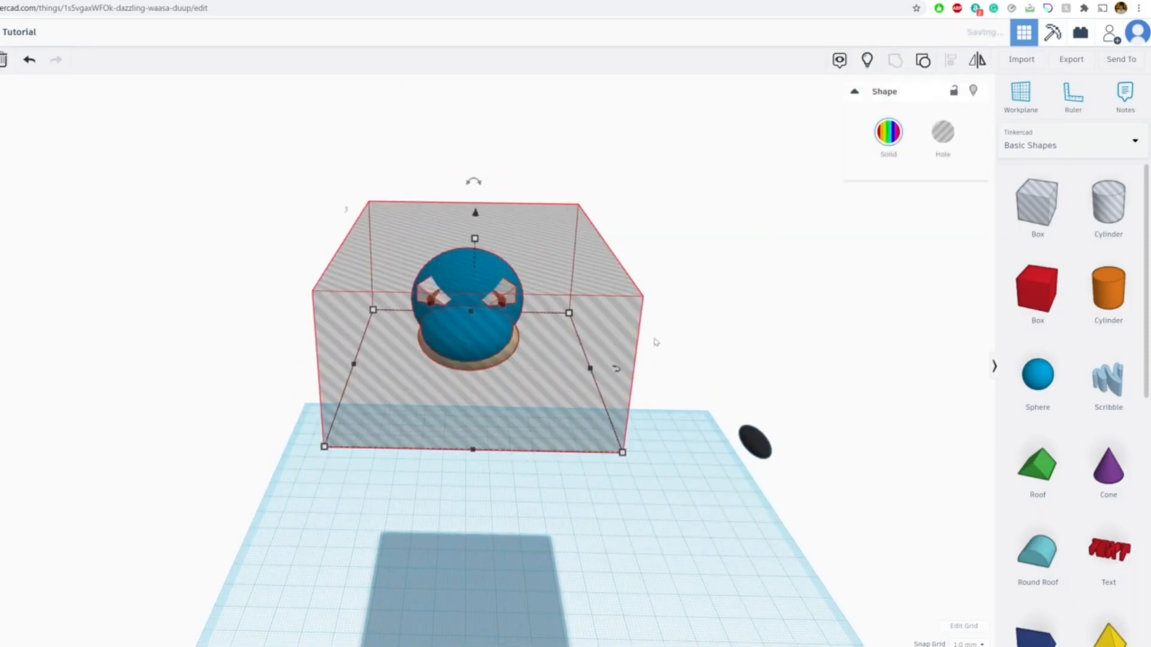
scroll(506, 329, "up", 4)
middle_click_drag(509, 270, 529, 375)
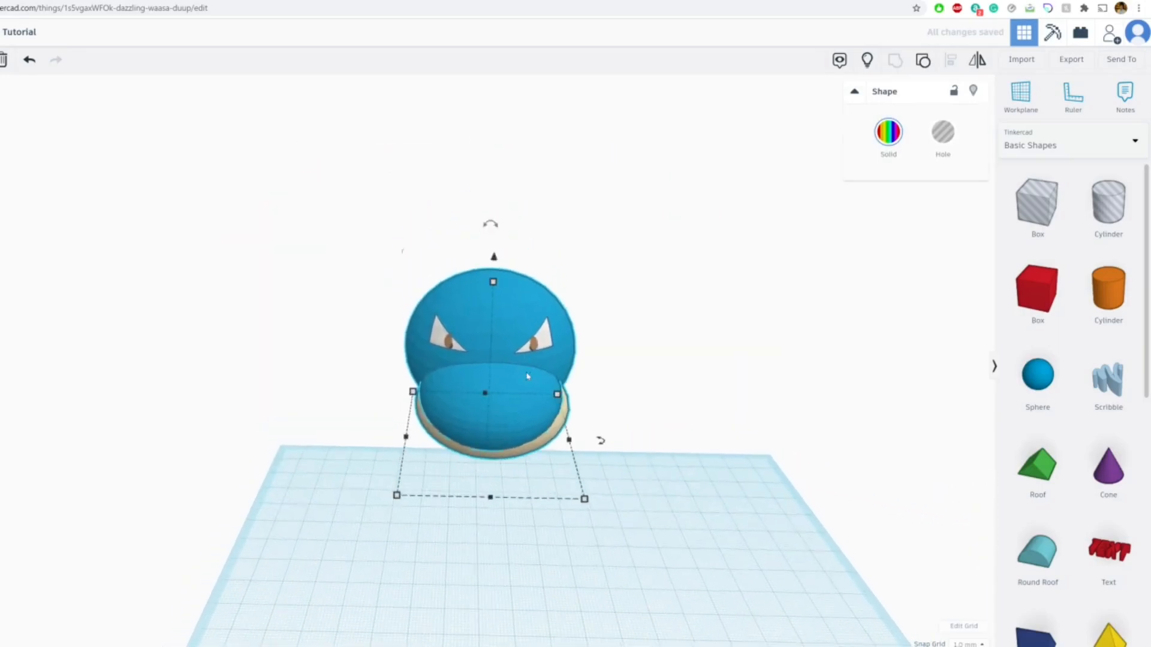
scroll(540, 369, "up", 5)
scroll(546, 366, "up", 3)
scroll(540, 358, "up", 3)
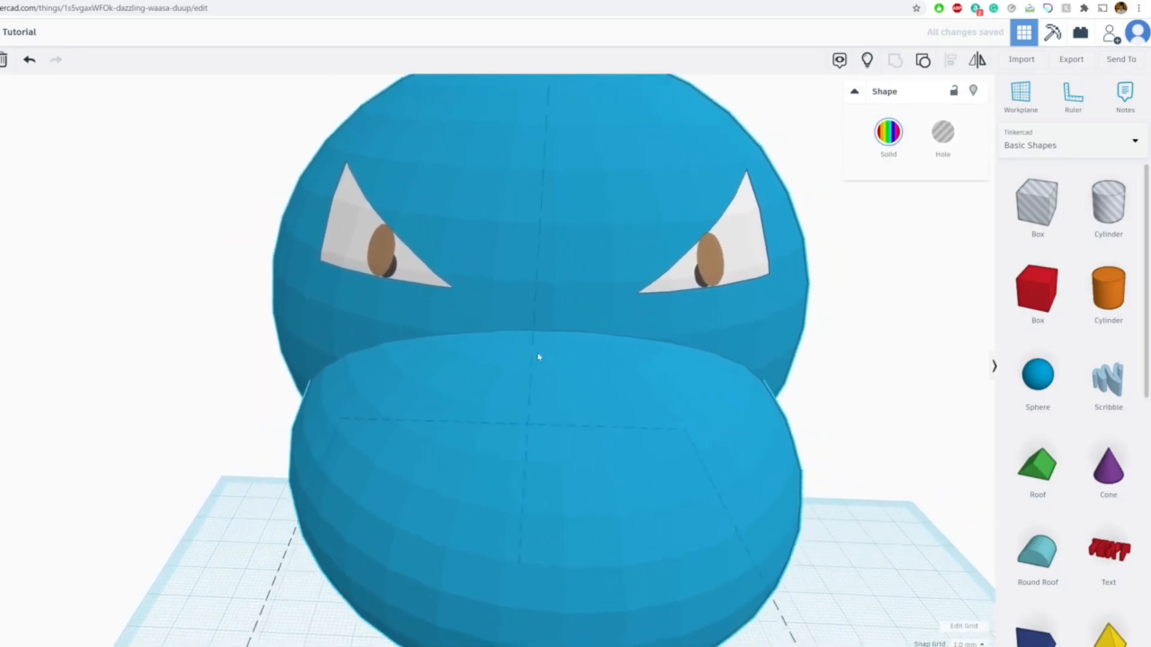
right_click_drag(536, 353, 566, 278)
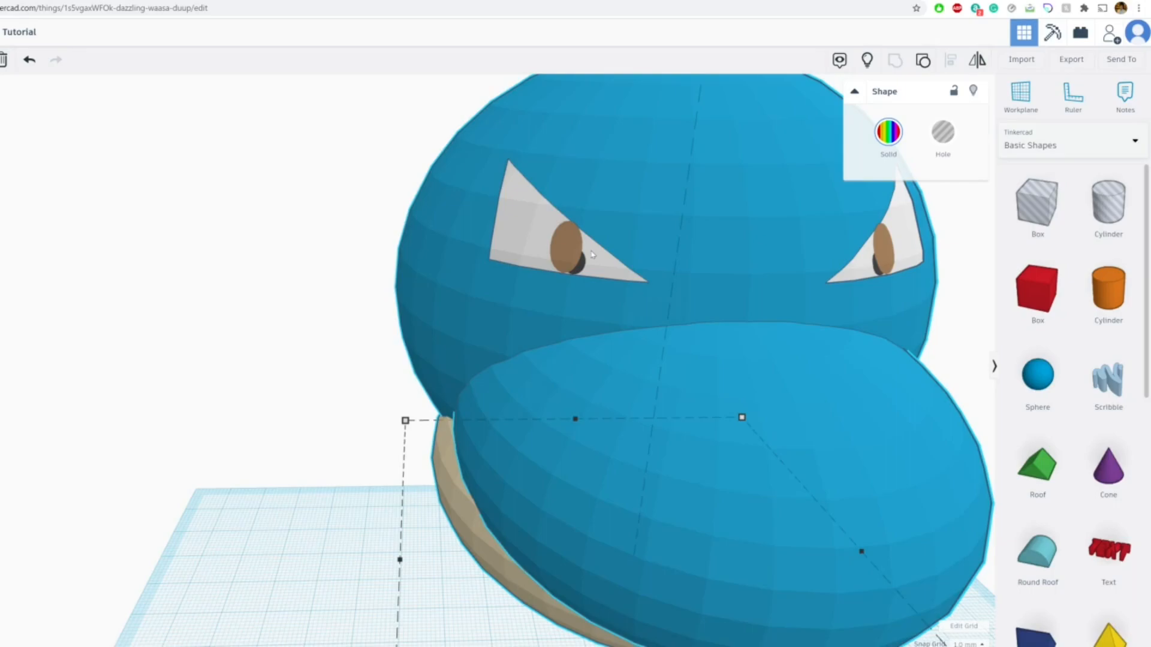
scroll(592, 254, "down", 5)
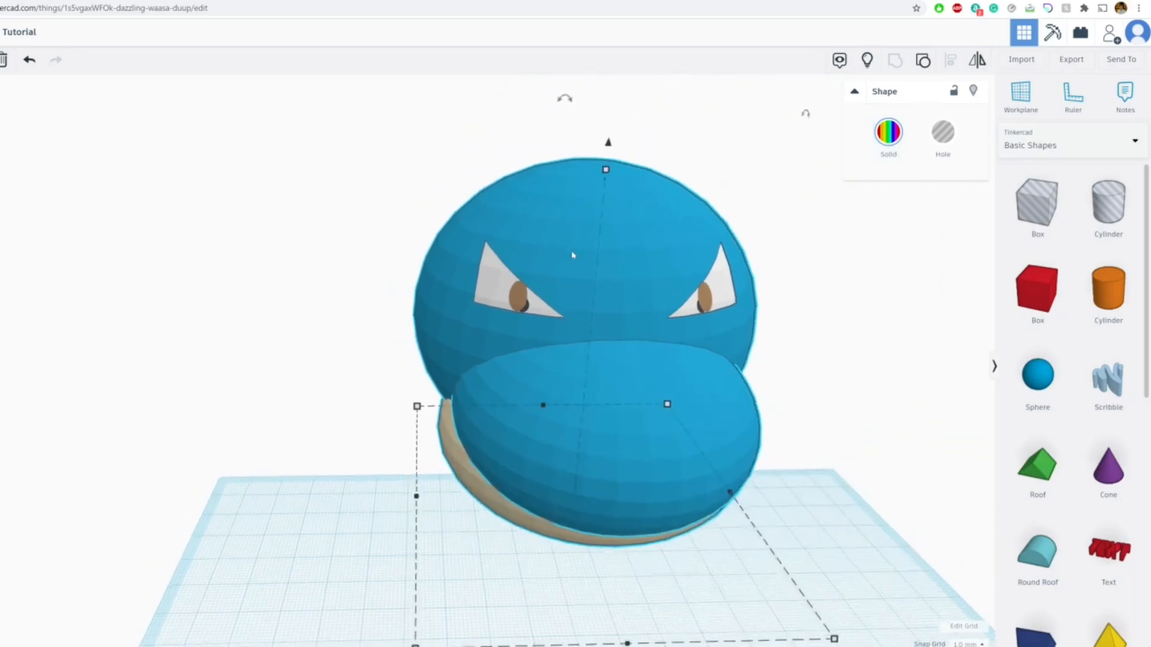
Show all hidden parts of the figure, including the body, shell and cannons.
left_click(781, 195)
left_click(867, 60)
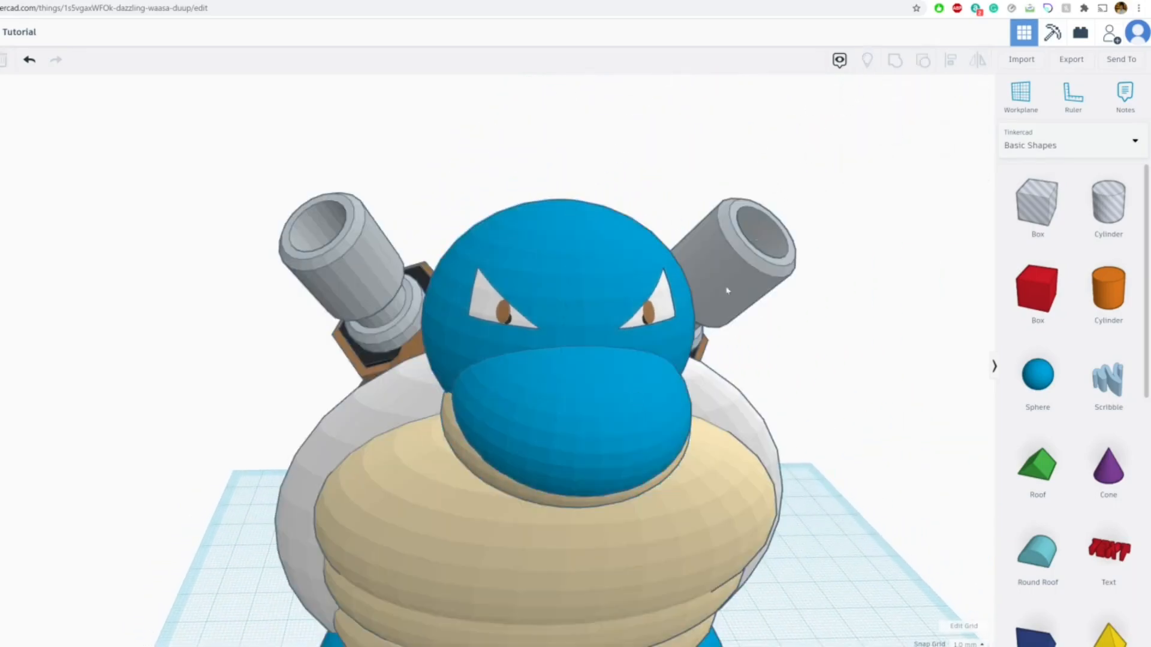
right_click_drag(755, 236, 594, 377)
scroll(587, 383, "down", 3)
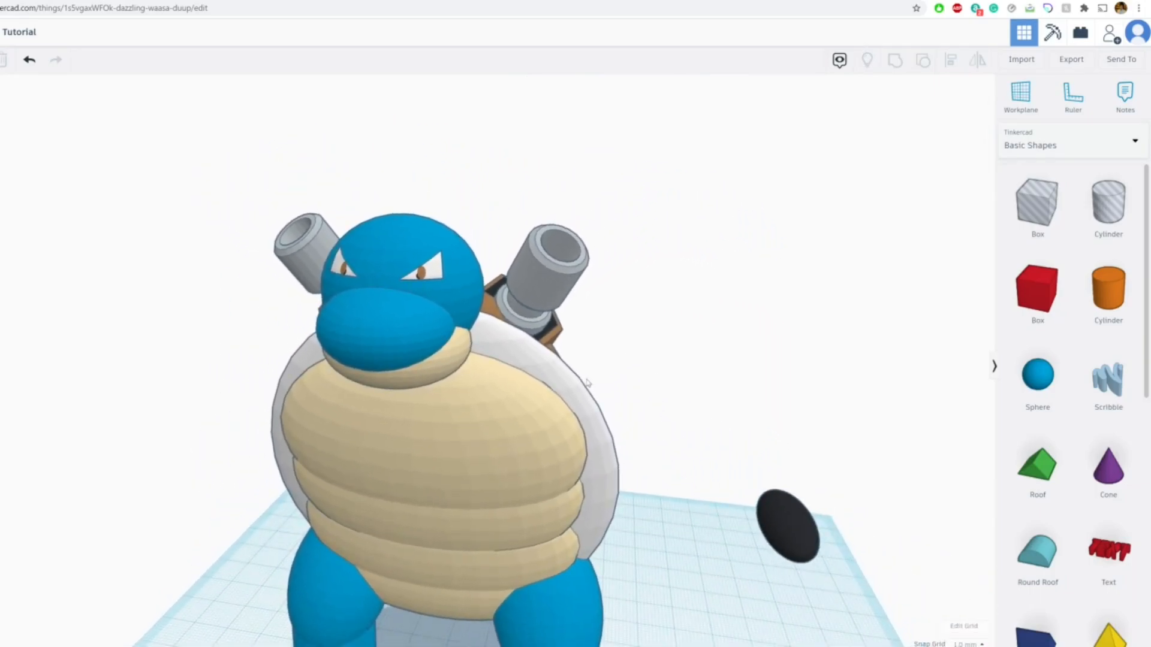
Move the spare black ellipsoid onto the front of the snout and shrink it to a nostril about 7 mm deep.
left_click_drag(793, 542, 342, 273)
right_click_drag(348, 308, 434, 478)
middle_click_drag(434, 477, 418, 345)
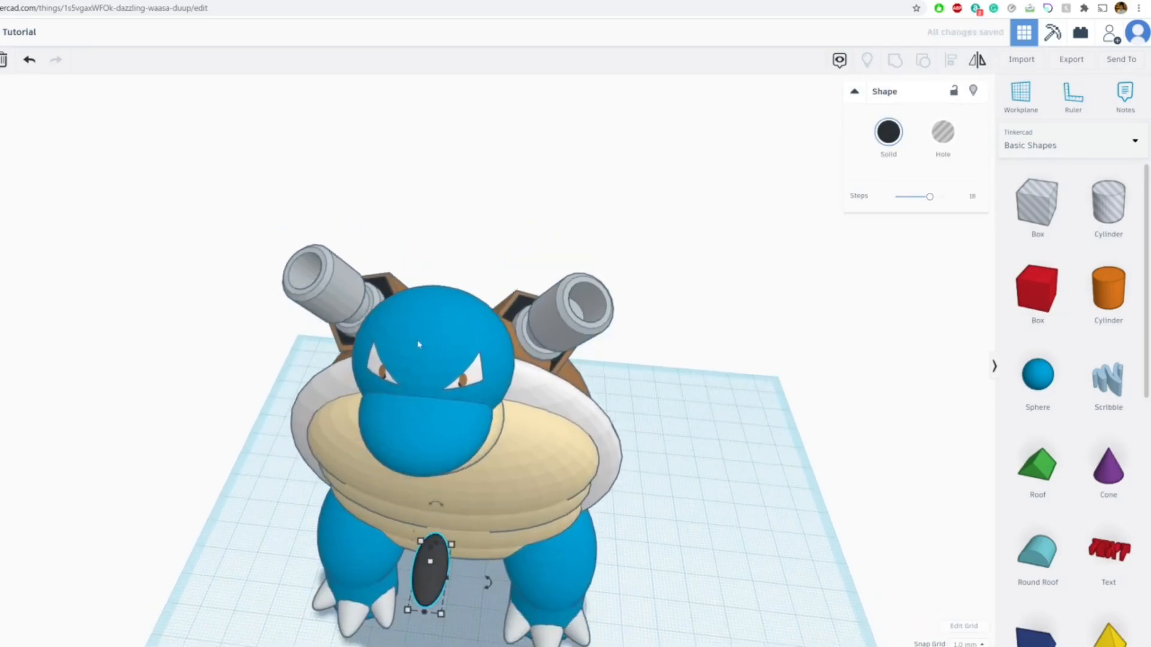
left_click_drag(428, 559, 395, 413)
scroll(395, 414, "up", 5)
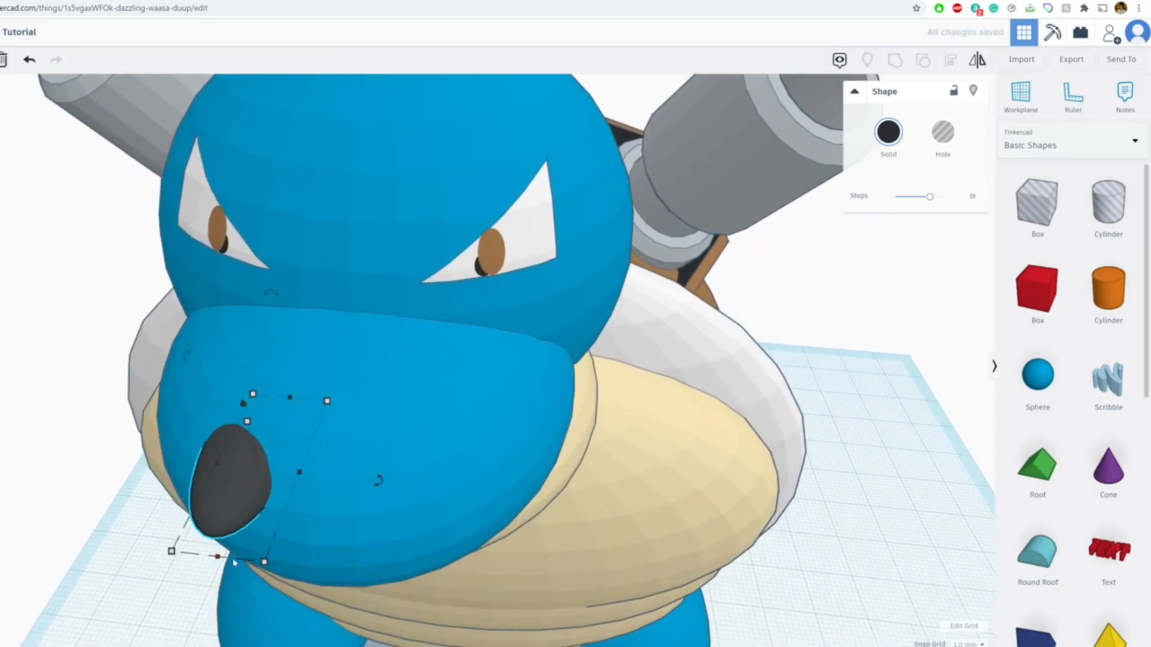
left_click_drag(264, 561, 267, 513)
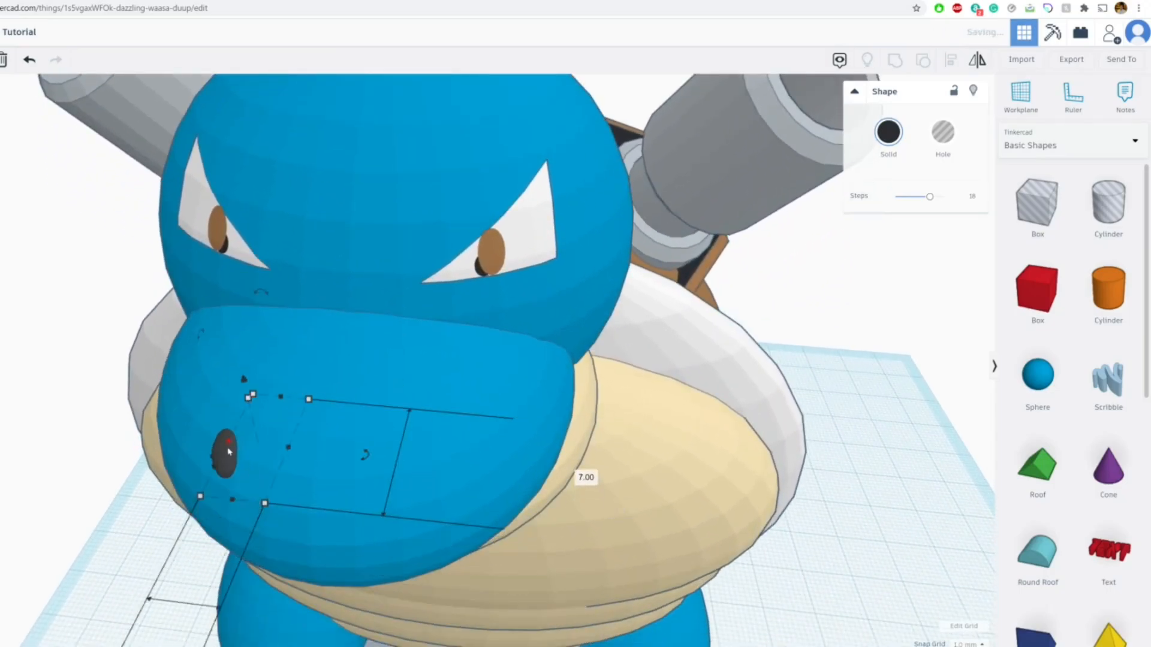
Duplicate the black nostril and shift the copy across to the other side of the snout.
left_click_drag(228, 465, 256, 472)
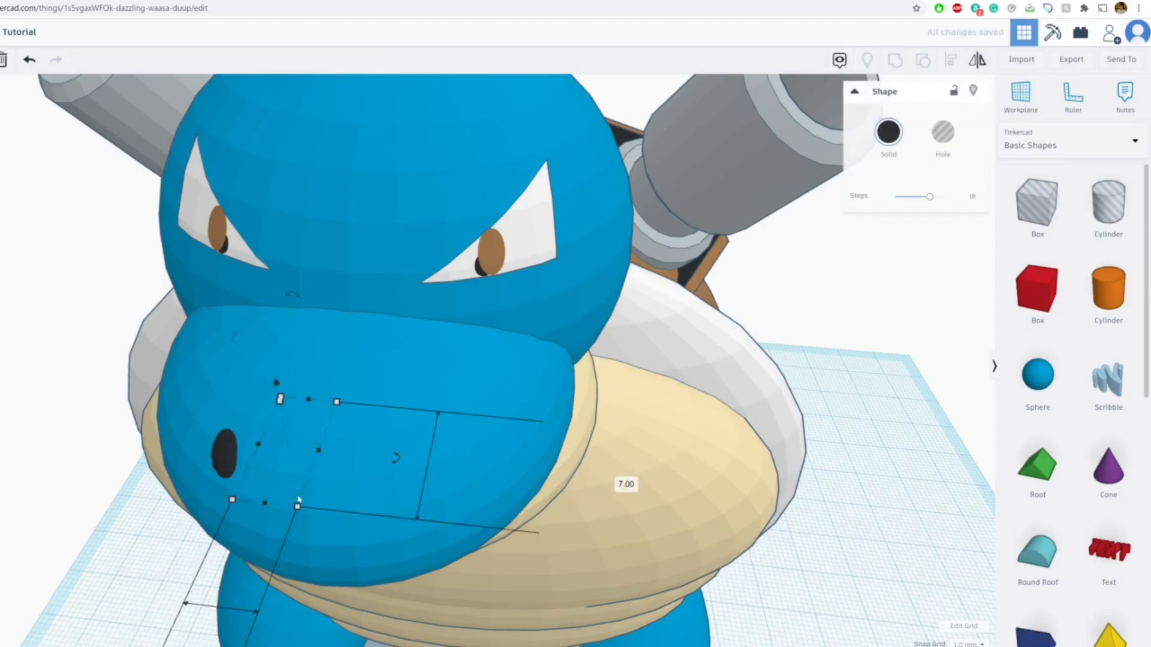
key("Right")
key("Right")
key("Right")
key("Right")
key("Right")
key("Right")
key("Right")
key("Right")
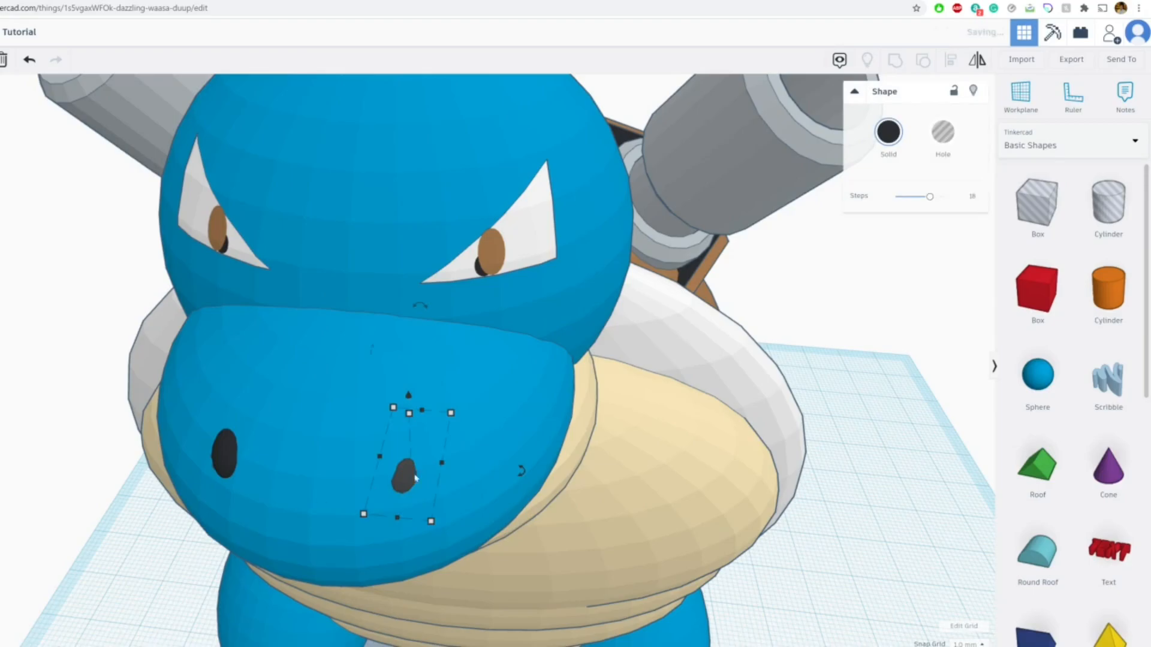
Adjust the second nostril's position on the snout so that it matches the first one.
left_click(849, 341)
right_click_drag(479, 474, 521, 426)
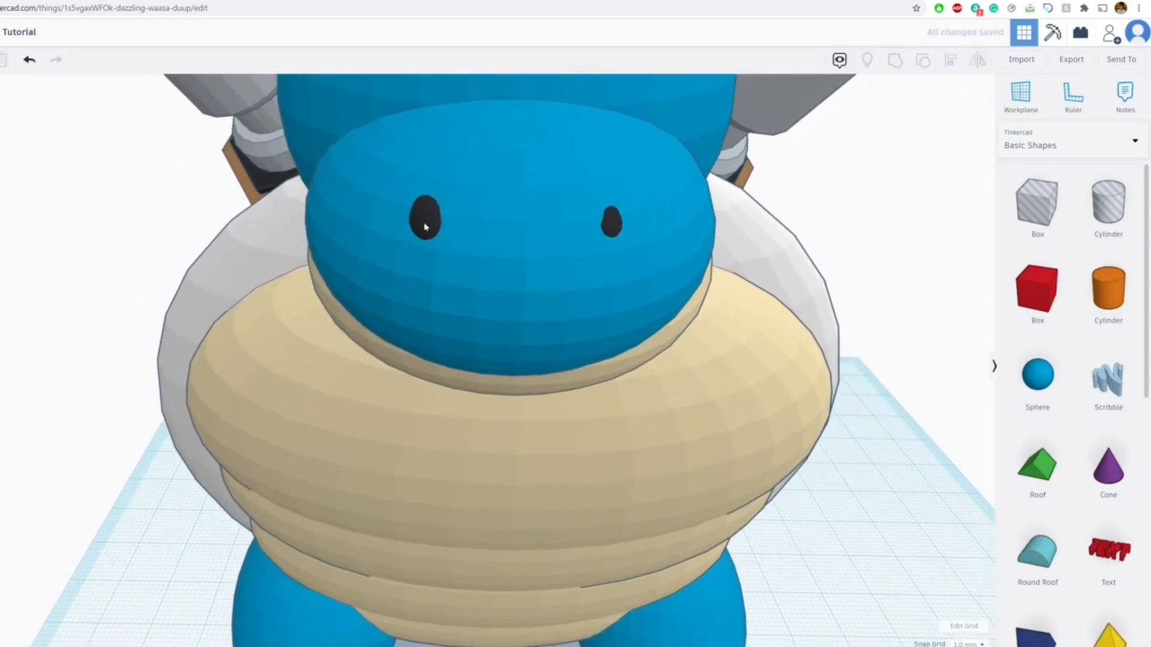
left_click(425, 226)
left_click_drag(619, 231, 622, 234)
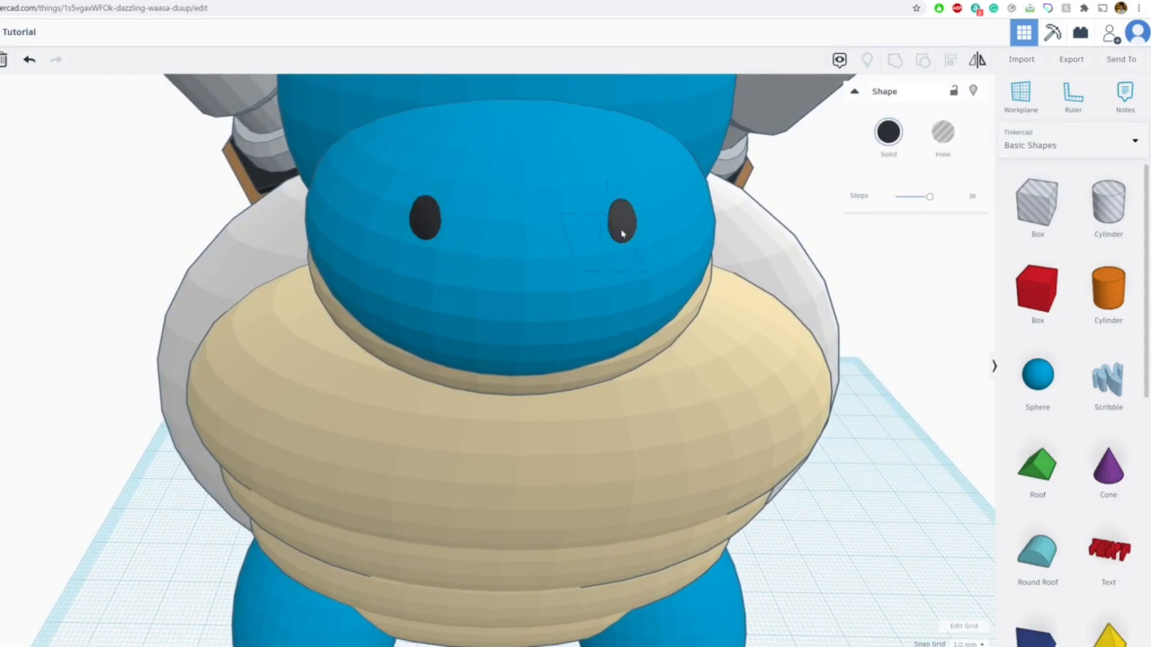
left_click(807, 186)
scroll(807, 185, "down", 4)
right_click_drag(640, 287, 552, 329)
scroll(552, 329, "down", 3)
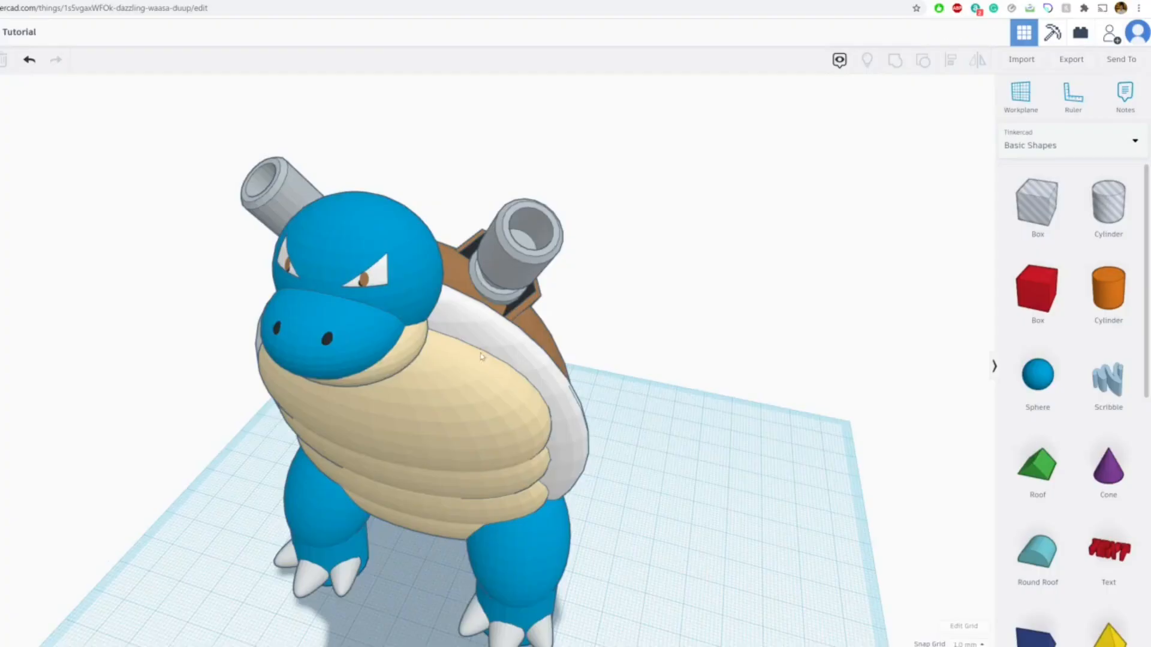
Add a Paraboloid, flatten its base to about 11 by 5 mm, and place it on one side of the head's top as an ear.
scroll(773, 457, "down", 3)
scroll(1058, 438, "down", 5)
left_click_drag(1057, 439, 332, 198)
right_click_drag(342, 230, 367, 362)
left_click_drag(360, 362, 390, 389)
right_click_drag(401, 397, 471, 404)
left_click_drag(470, 404, 438, 403)
right_click_drag(438, 403, 500, 314)
scroll(500, 315, "up", 2)
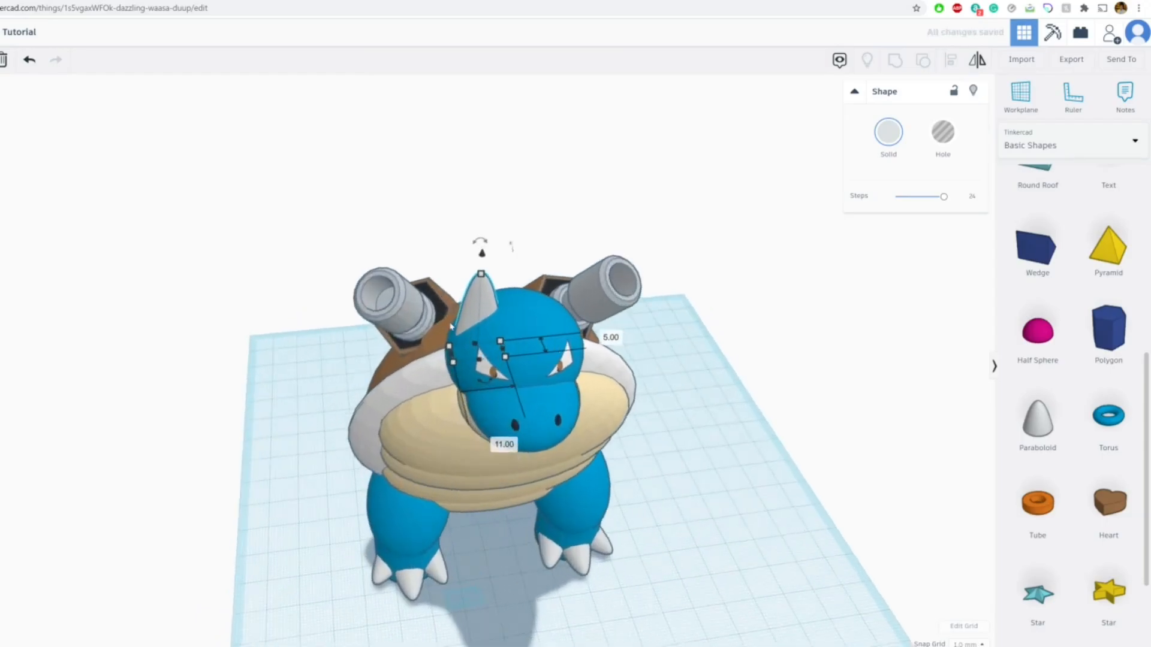
Colour the paraboloid ear blue like the head and tilt it outward.
left_click(238, 2)
key("ctrl+shift+Tab")
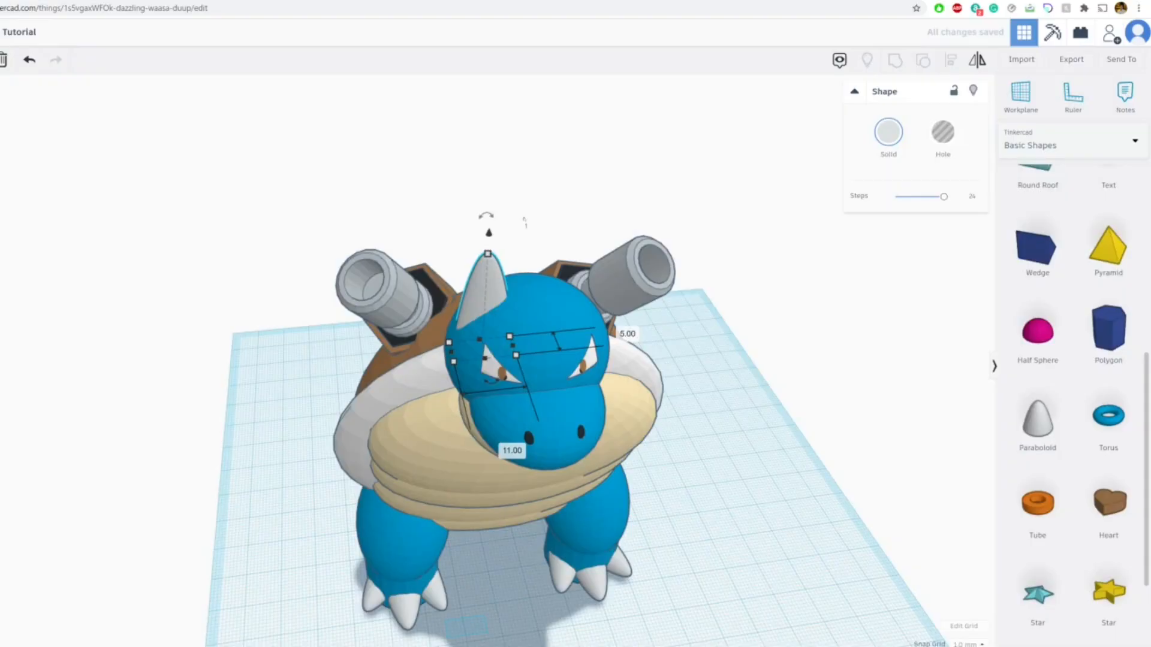
left_click(888, 132)
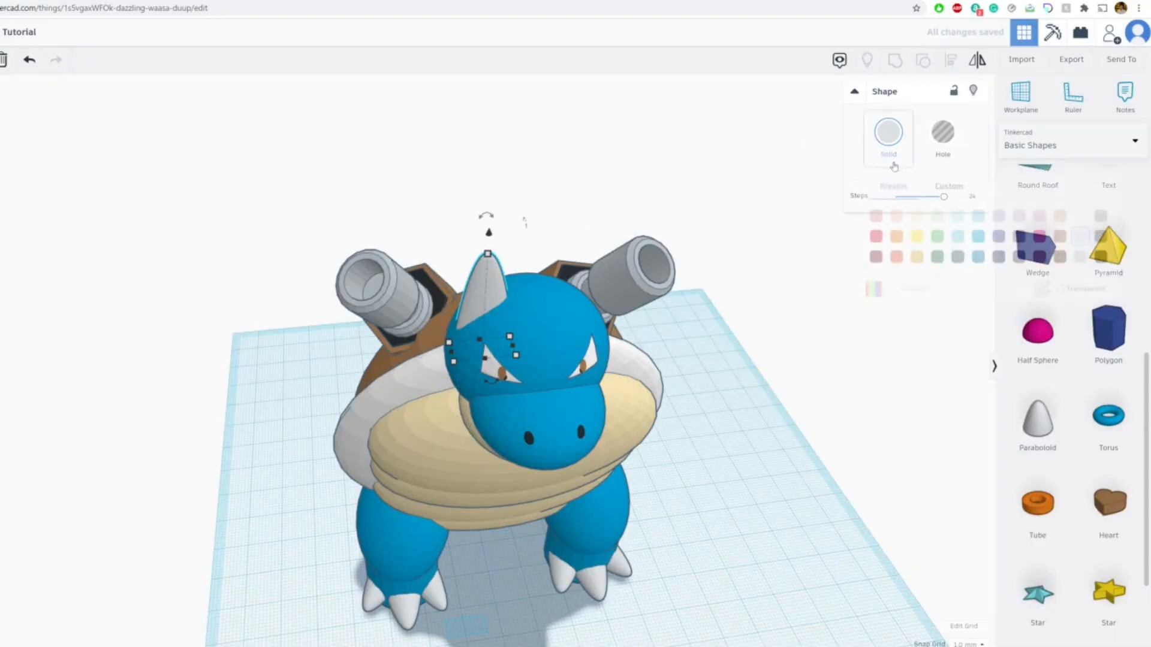
left_click(979, 236)
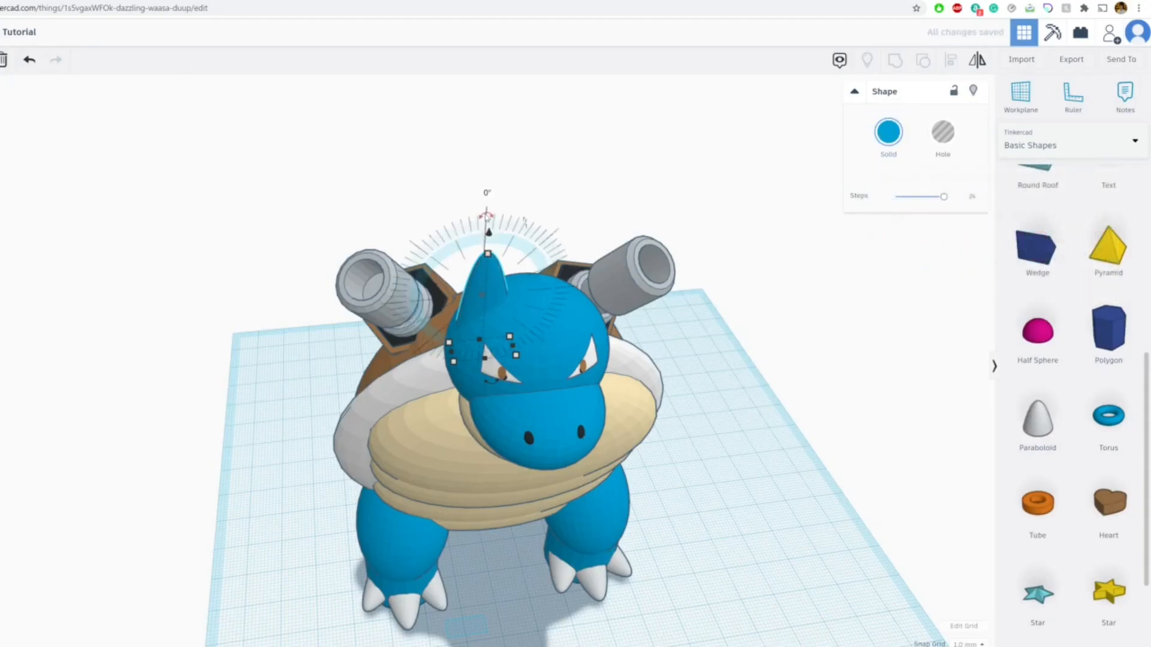
left_click_drag(486, 215, 450, 228)
mouse_move(500, 257)
left_mouse_down()
mouse_move(499, 272)
mouse_move(501, 246)
left_mouse_up()
scroll(497, 264, "up", 3)
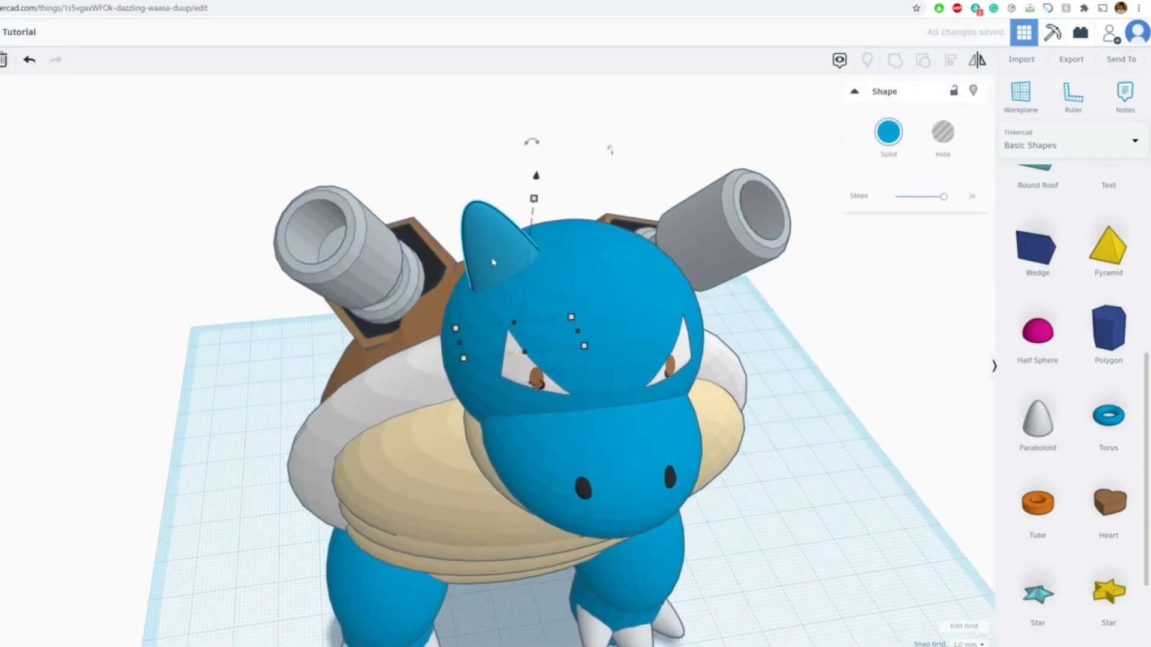
Duplicate the ear slightly in front of the original, colour the copy black, and make it shorter and narrower as the inner ear.
mouse_move(494, 262)
left_mouse_down("alt")
mouse_move(546, 259)
mouse_move(496, 256)
left_mouse_up("alt")
key("ctrl+Tab")
key("ctrl+shift+Tab")
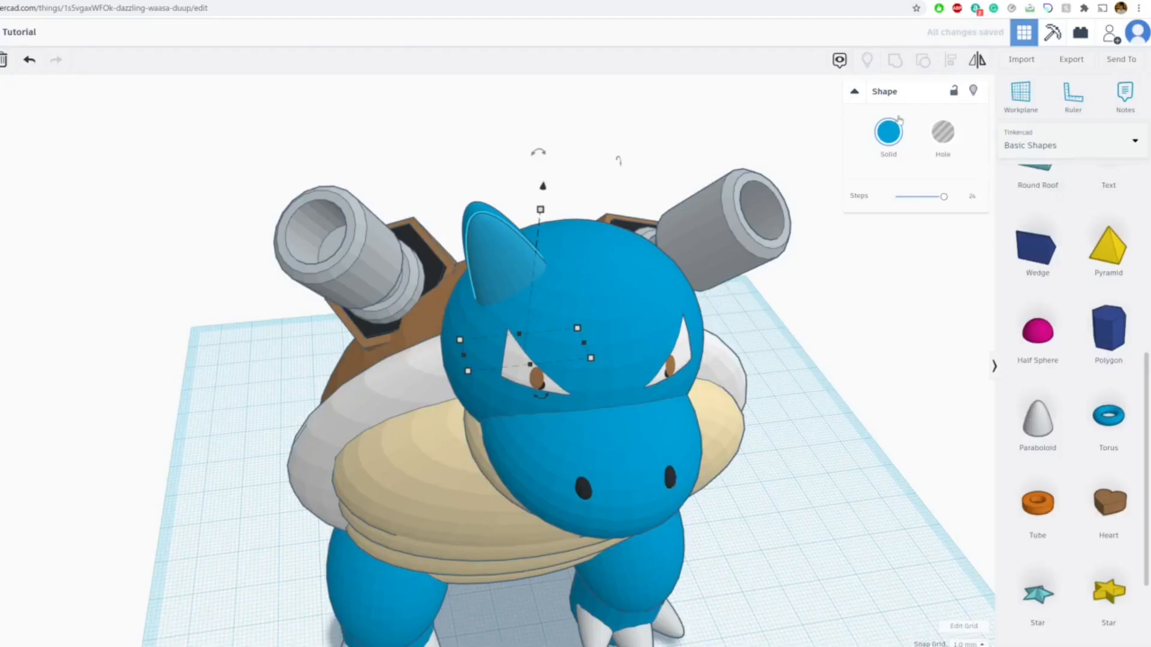
left_click(888, 132)
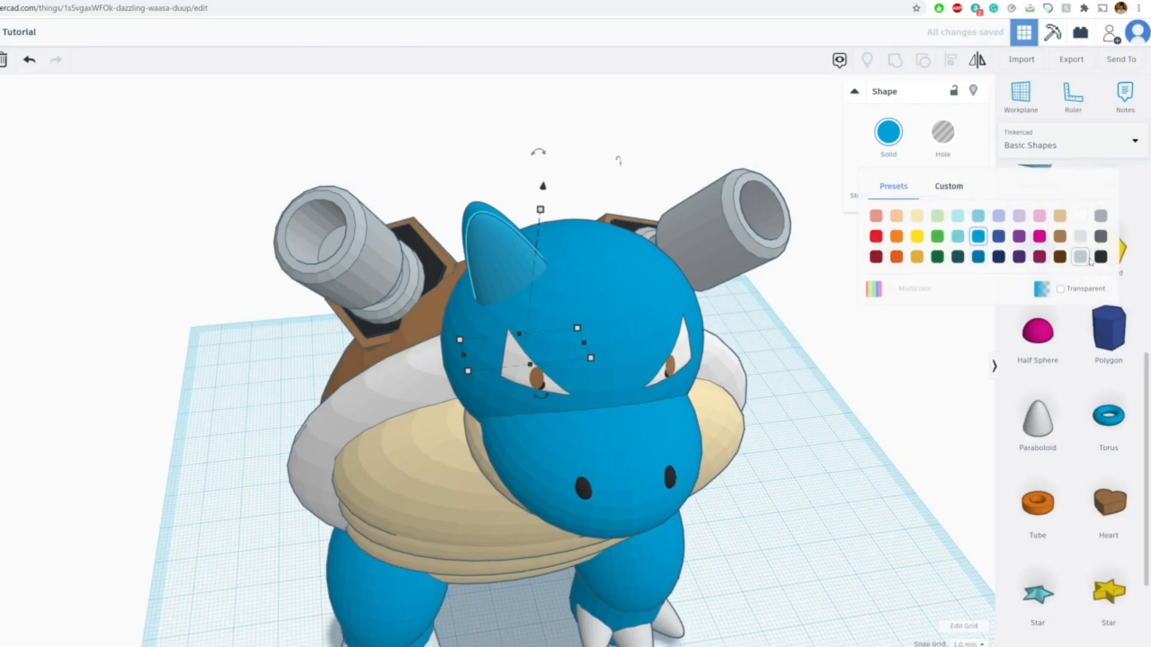
left_click(1101, 257)
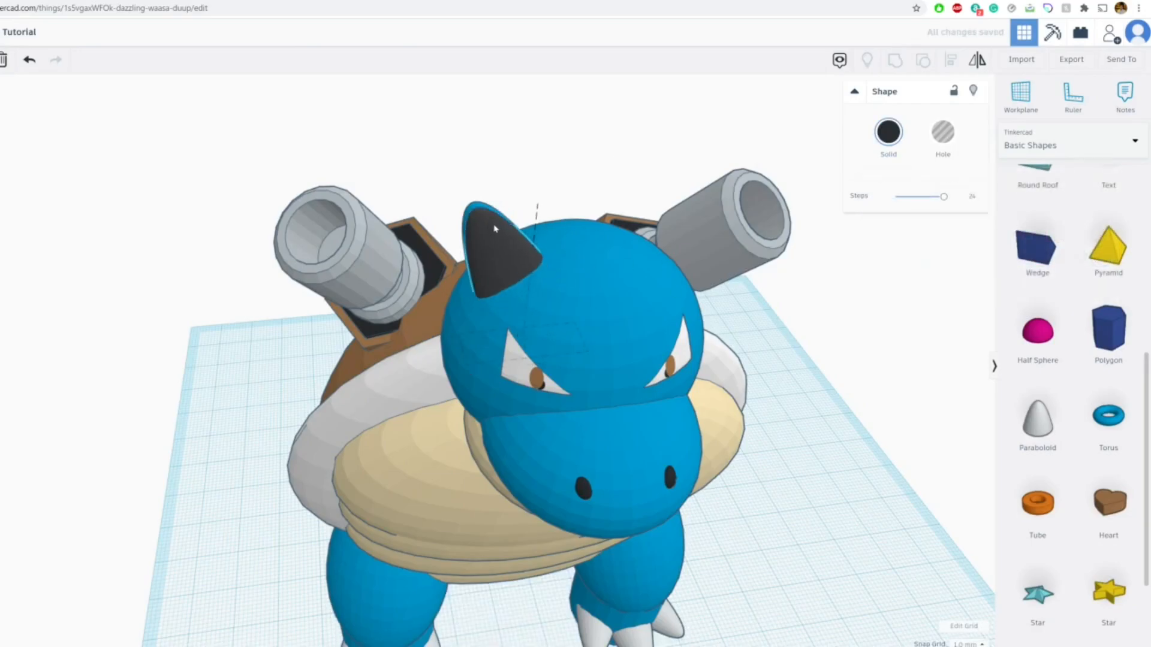
left_click_drag(538, 205, 538, 216)
left_click_drag(462, 349, 480, 351)
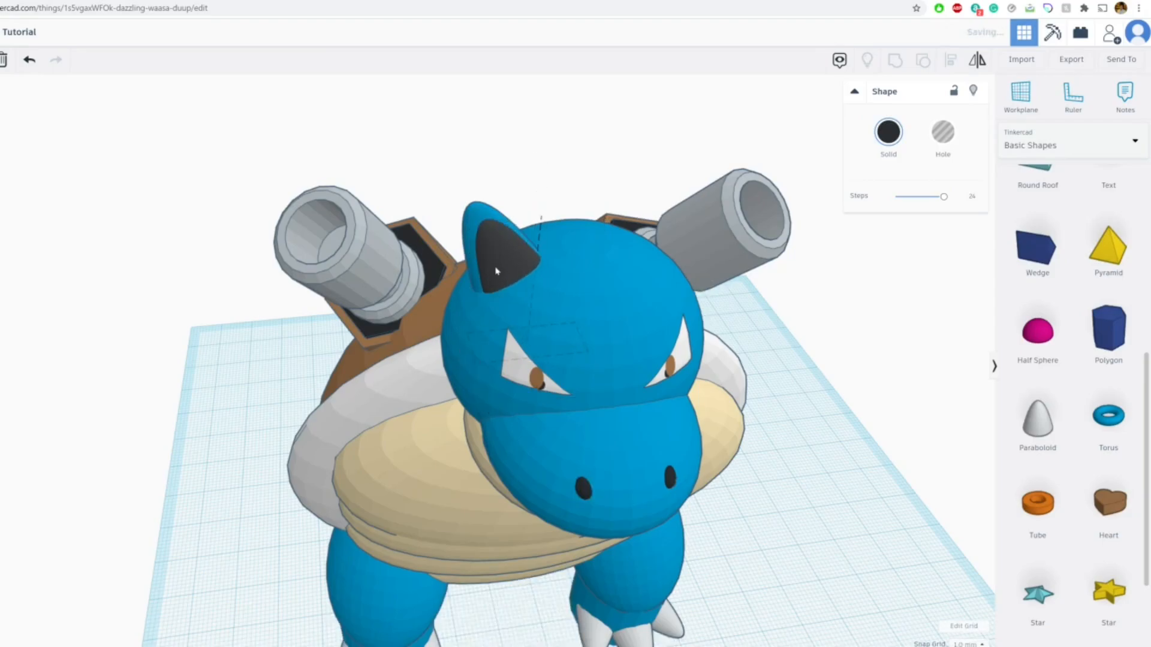
left_click(445, 111)
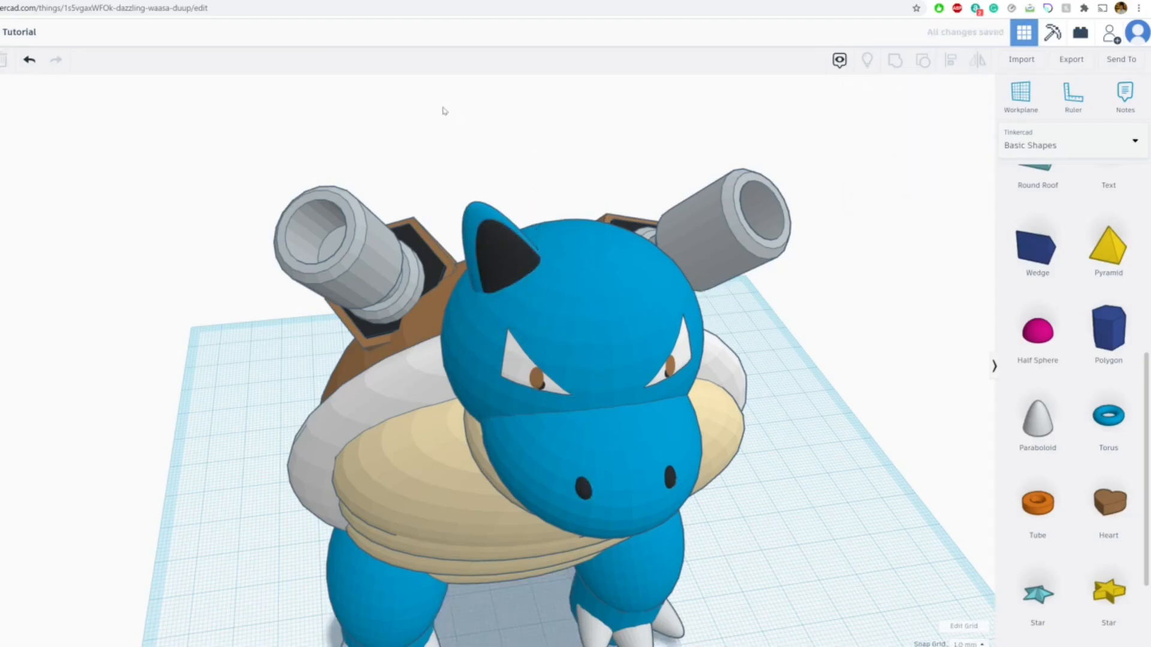
Duplicate the blue and black ear, mirror the copy onto the other side of the head, and shorten it to 14 mm.
right_click_drag(501, 204, 516, 270)
left_click(436, 222)
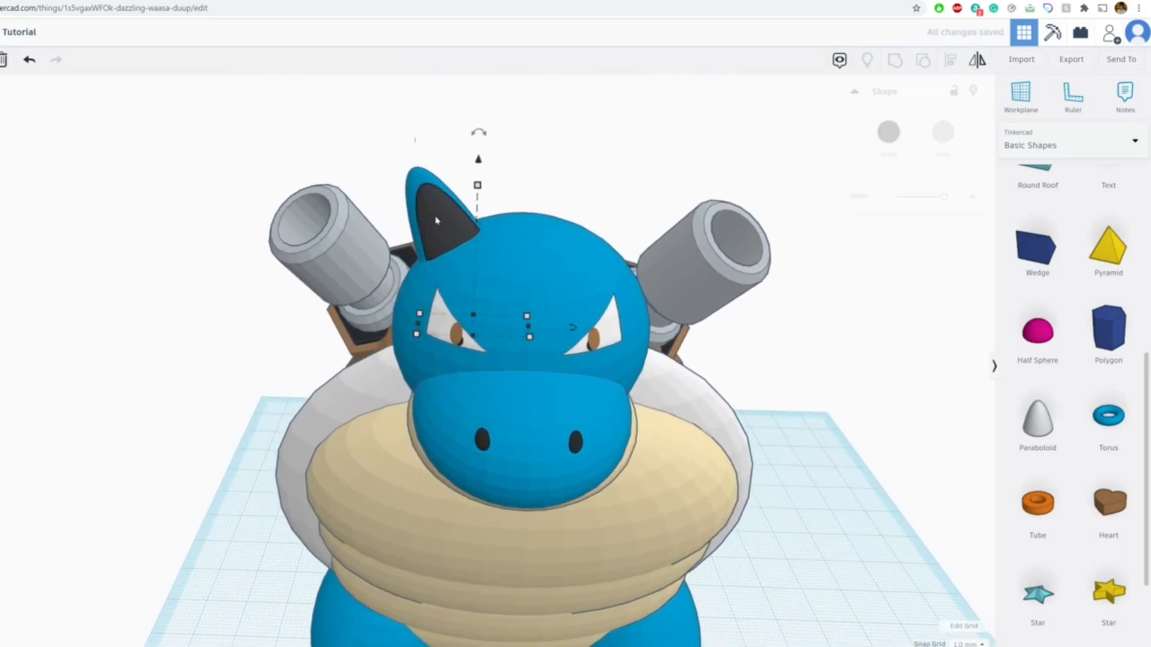
left_click(416, 180, "shift")
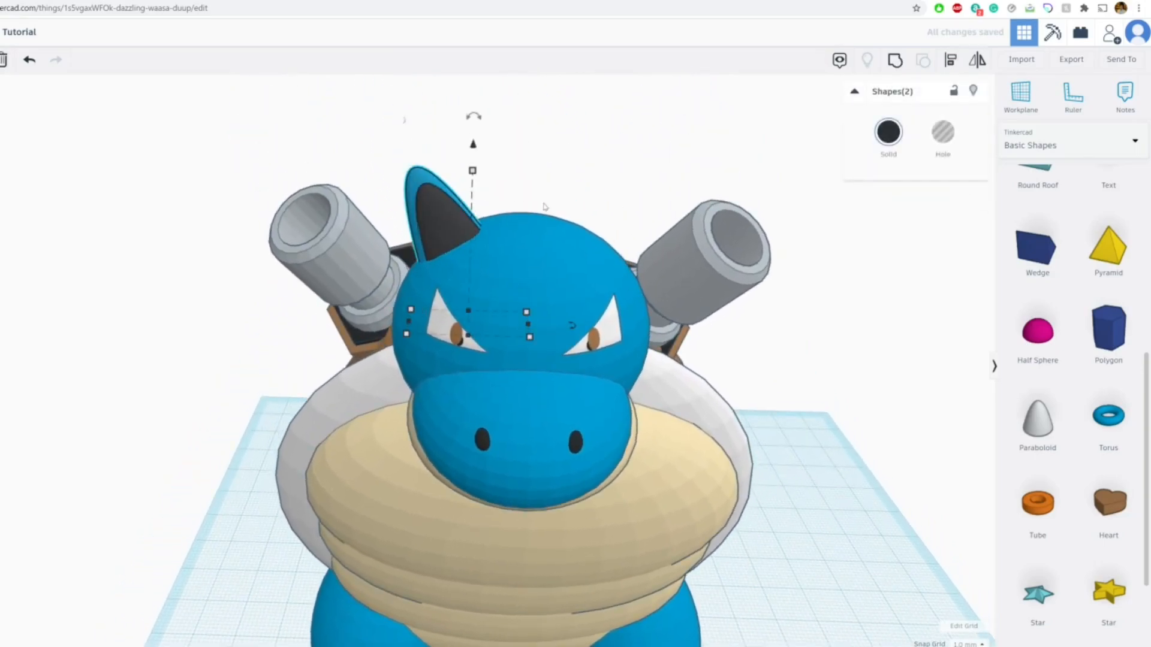
key("ctrl+v")
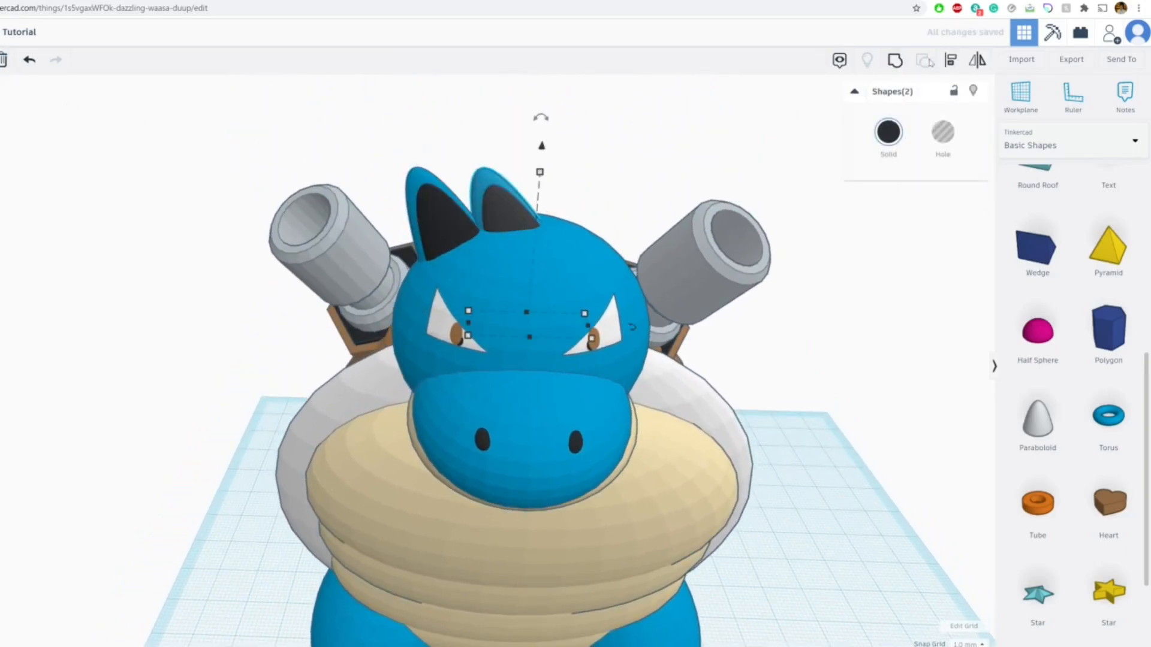
left_click(529, 364)
left_click_drag(567, 217, 613, 219)
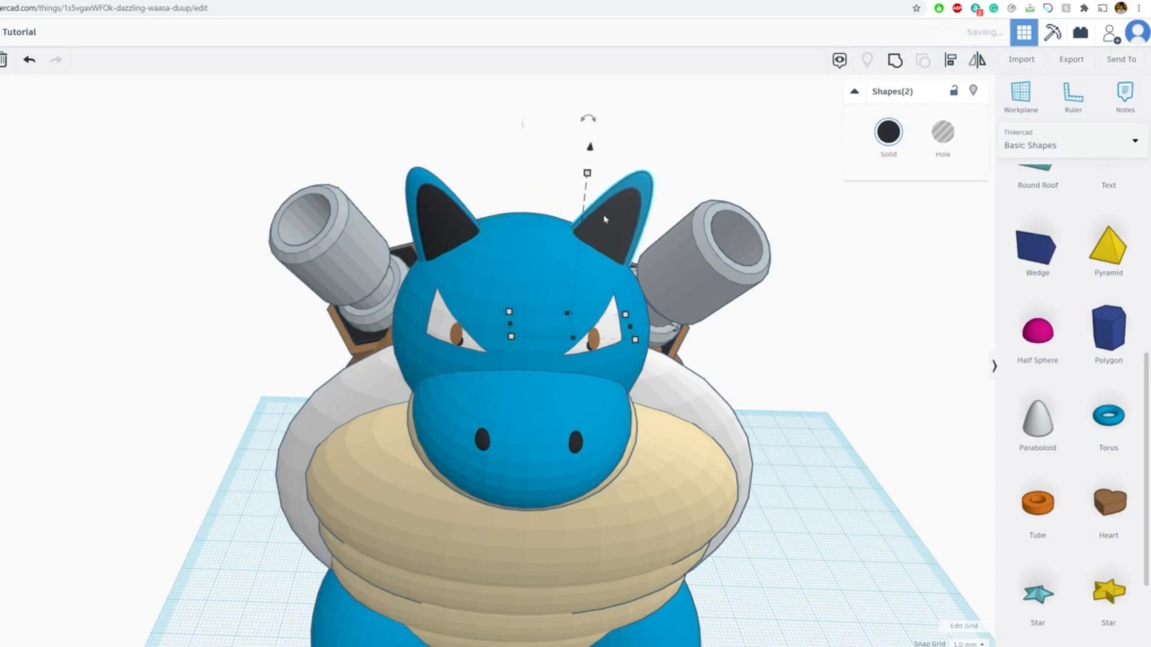
left_click_drag(590, 176, 583, 198)
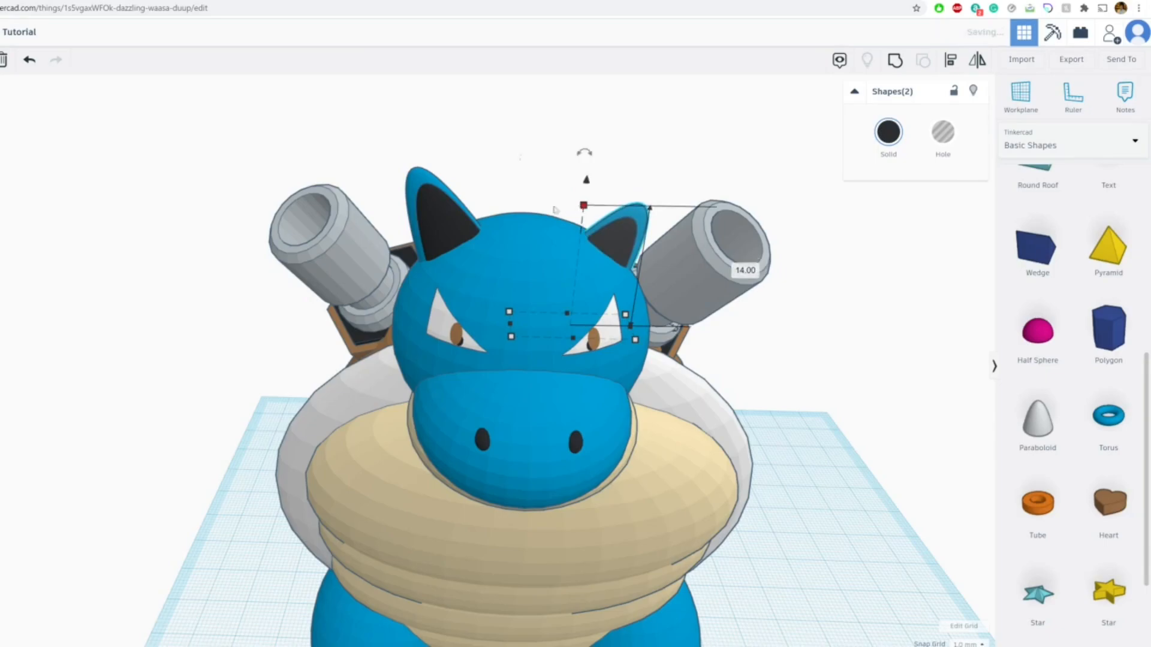
left_click(424, 196)
left_click_drag(478, 185, 480, 202)
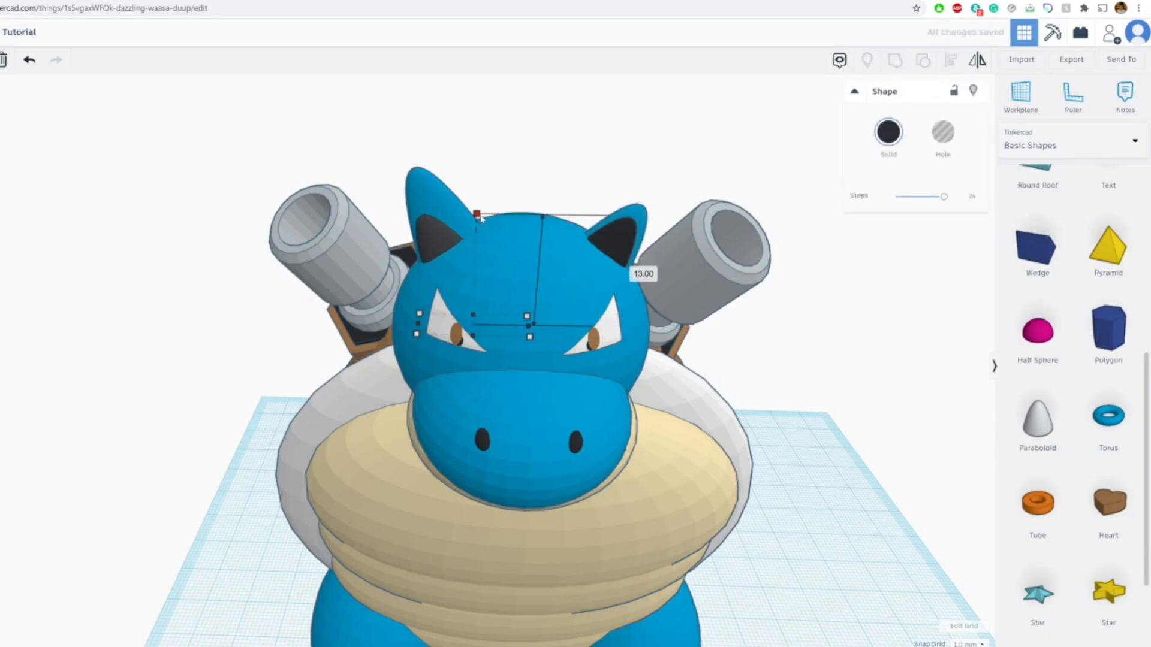
left_click(22, 62)
Group the first ear with its black inner ear in multicolour and shorten the group to match the second ear.
left_click(422, 155)
left_click(429, 201)
left_click(415, 179, "shift")
left_click(905, 62)
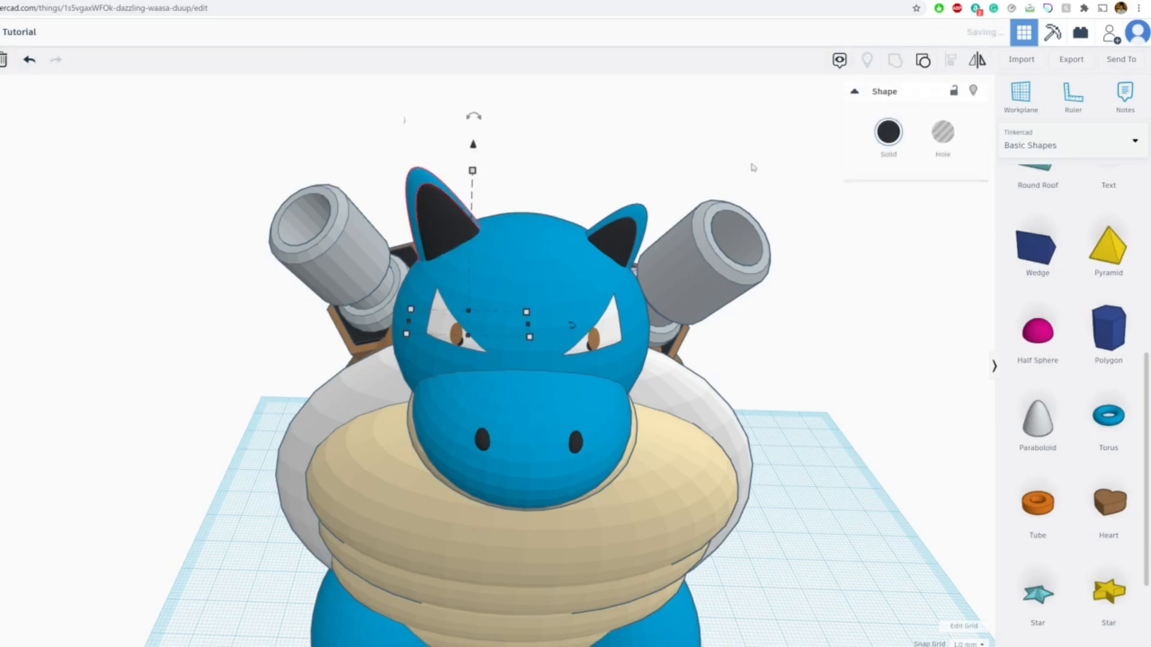
left_click(889, 132)
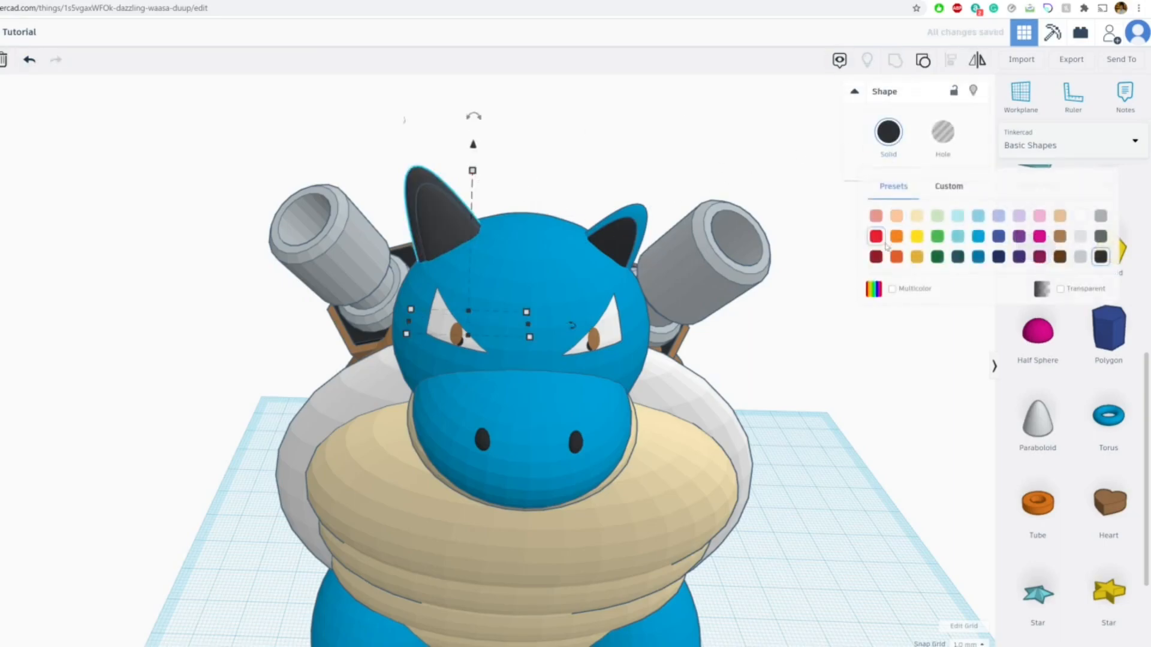
left_click(891, 289)
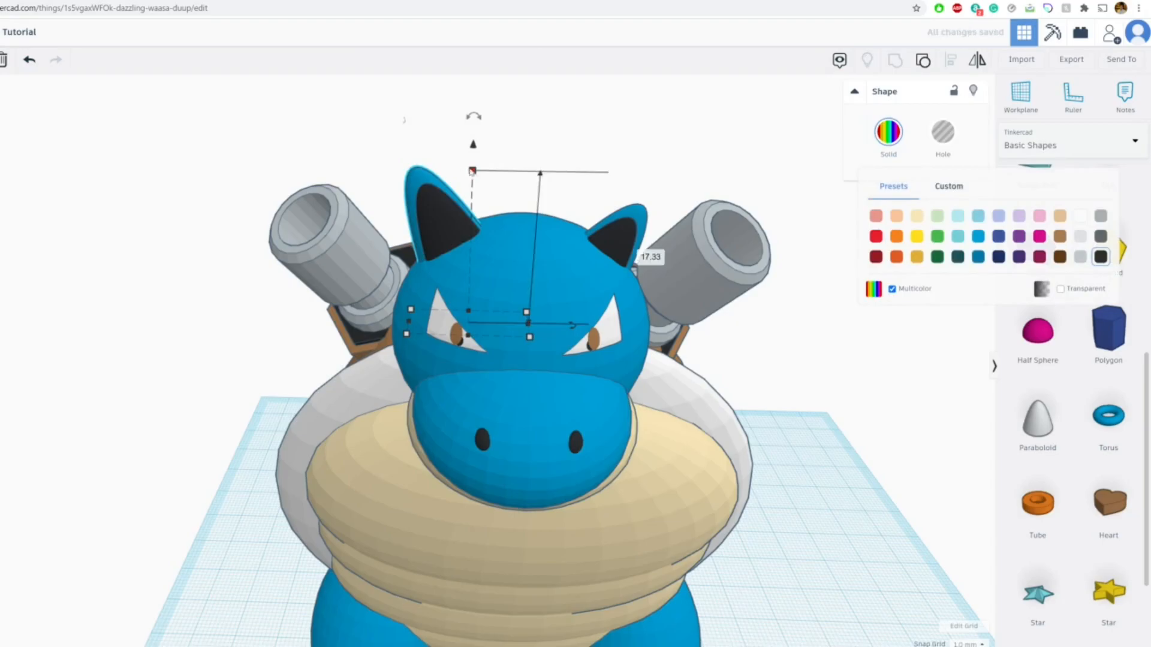
left_click_drag(472, 172, 472, 212)
left_click(589, 133)
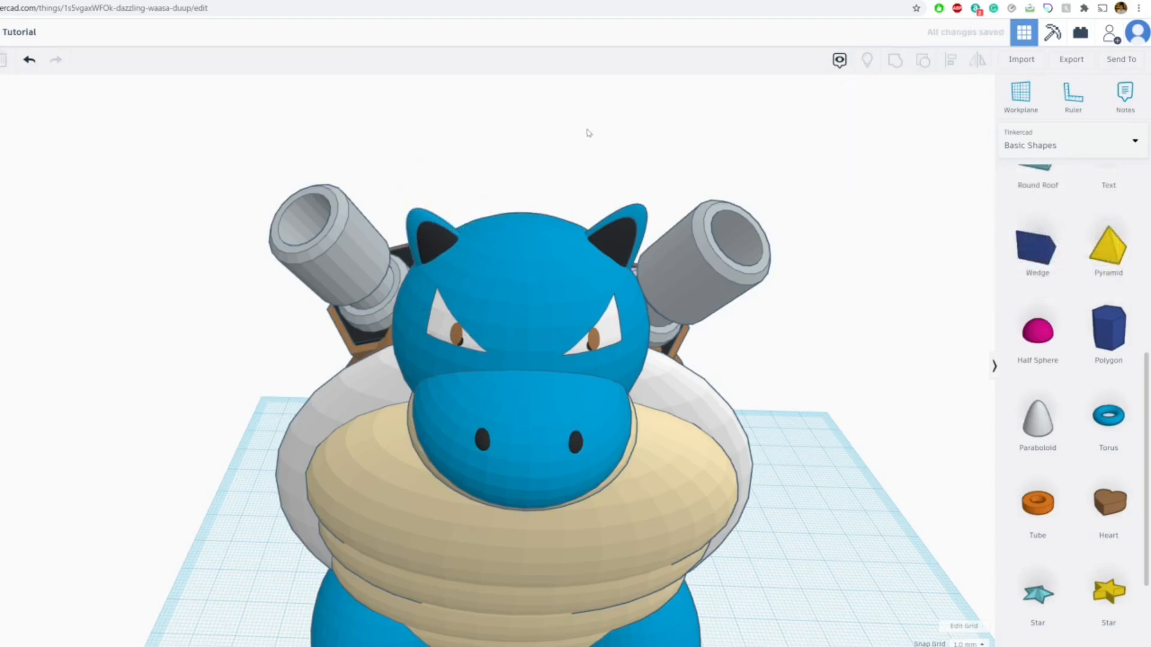
Check the Blastoise reference picture and place three overlapping 20 mm spheres on the workplane in front of the figure as an arm.
right_click_drag(533, 128, 792, 342)
key("ctrl+Tab")
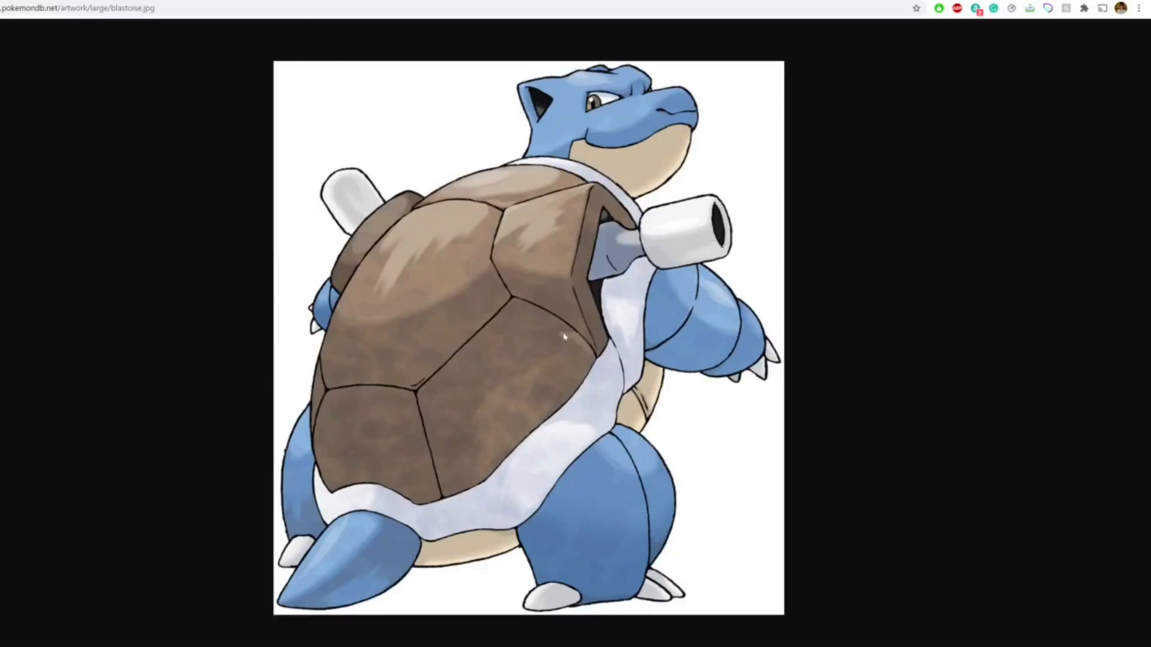
key("ctrl+shift+Tab")
scroll(689, 402, "down", 3)
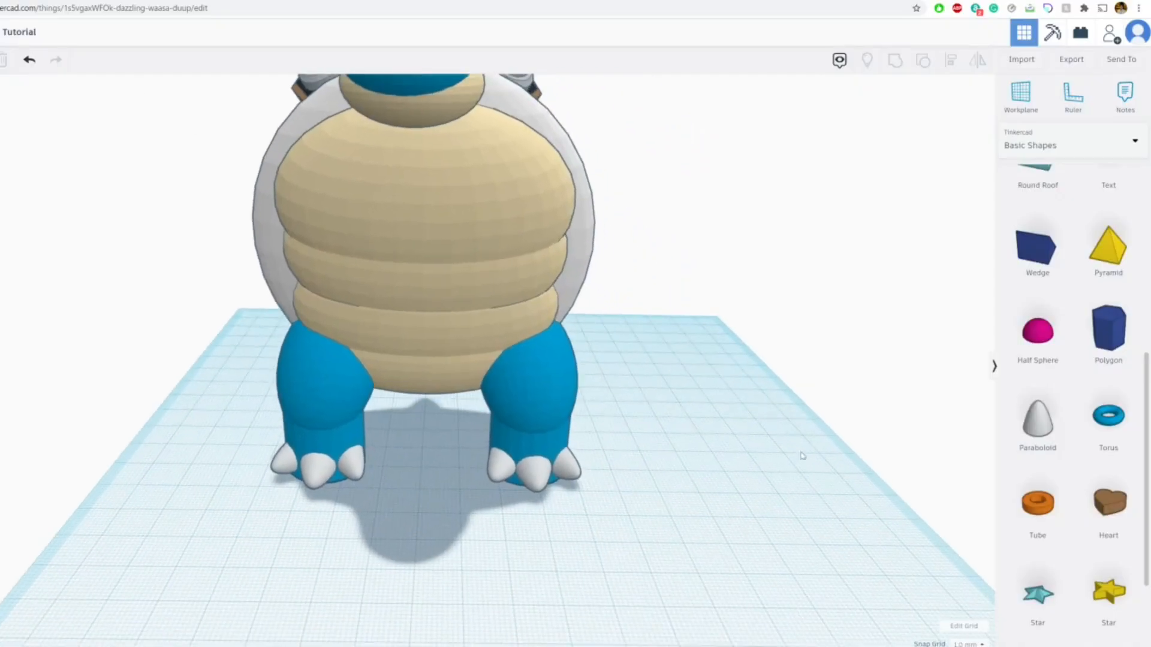
scroll(1062, 257, "up", 3)
scroll(1062, 258, "up", 3)
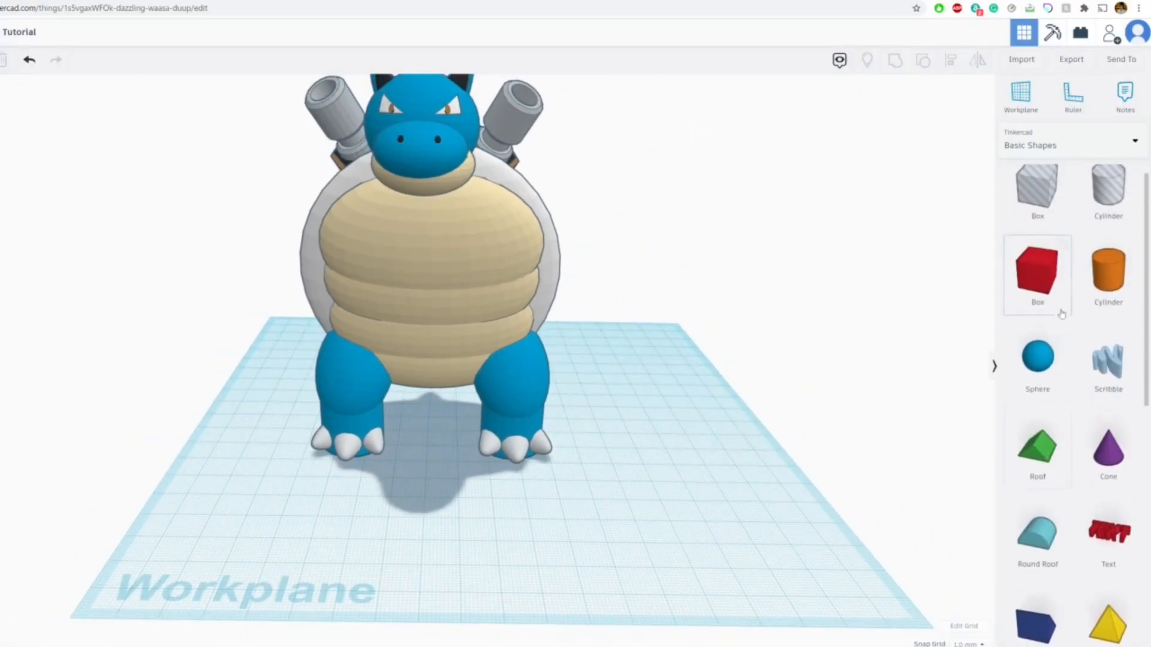
left_click_drag(1037, 375, 449, 505)
right_click_drag(449, 505, 352, 460)
left_click_drag(1009, 408, 316, 481)
left_click_drag(1026, 374, 273, 508)
right_click_drag(275, 511, 397, 406)
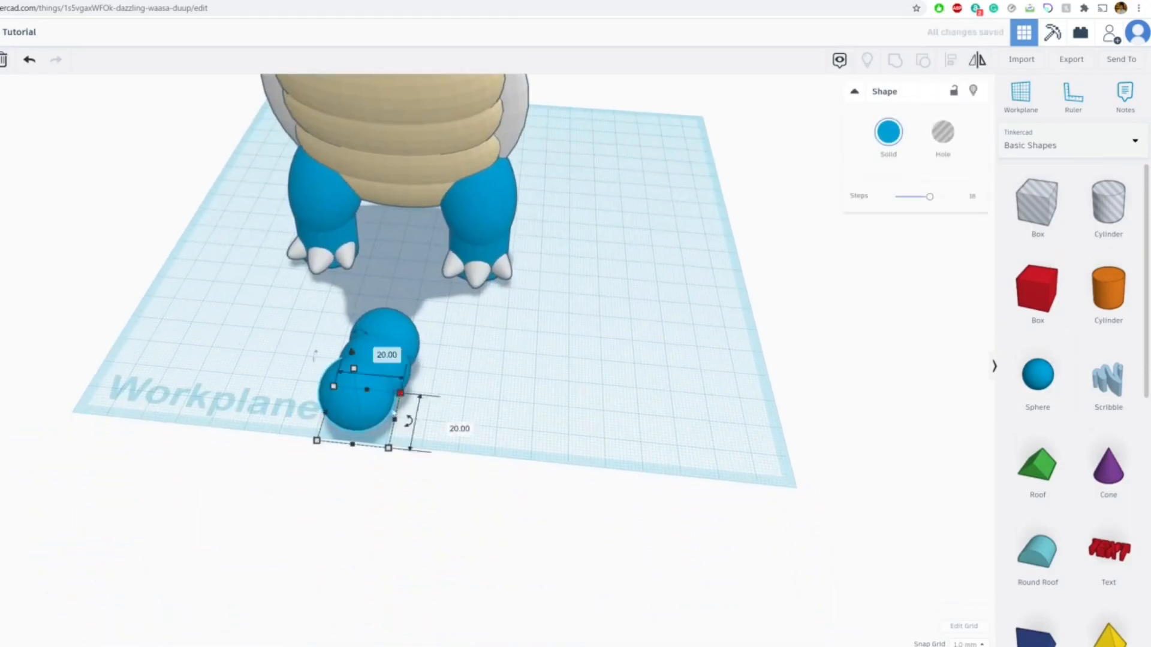
left_click_drag(385, 368, 360, 359)
left_click(458, 386)
Add a Paraboloid beside the arm spheres and rotate it onto its side so that its tip points away from the figure.
scroll(407, 408, "up", 1)
scroll(407, 408, "up", 2)
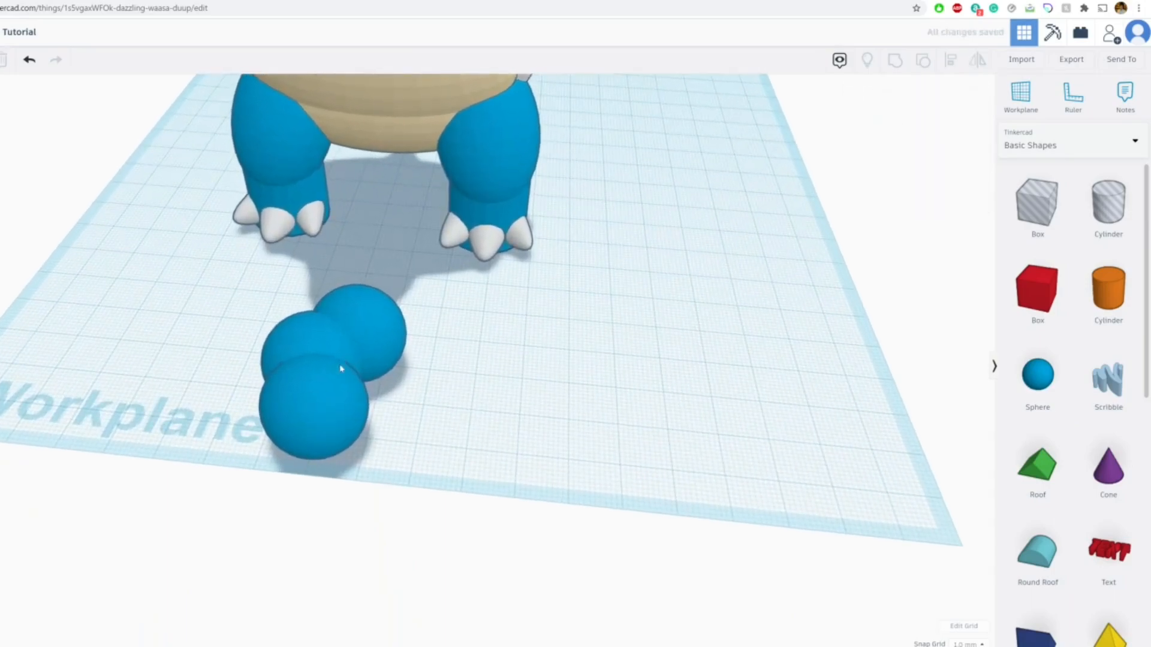
scroll(1038, 390, "down", 5)
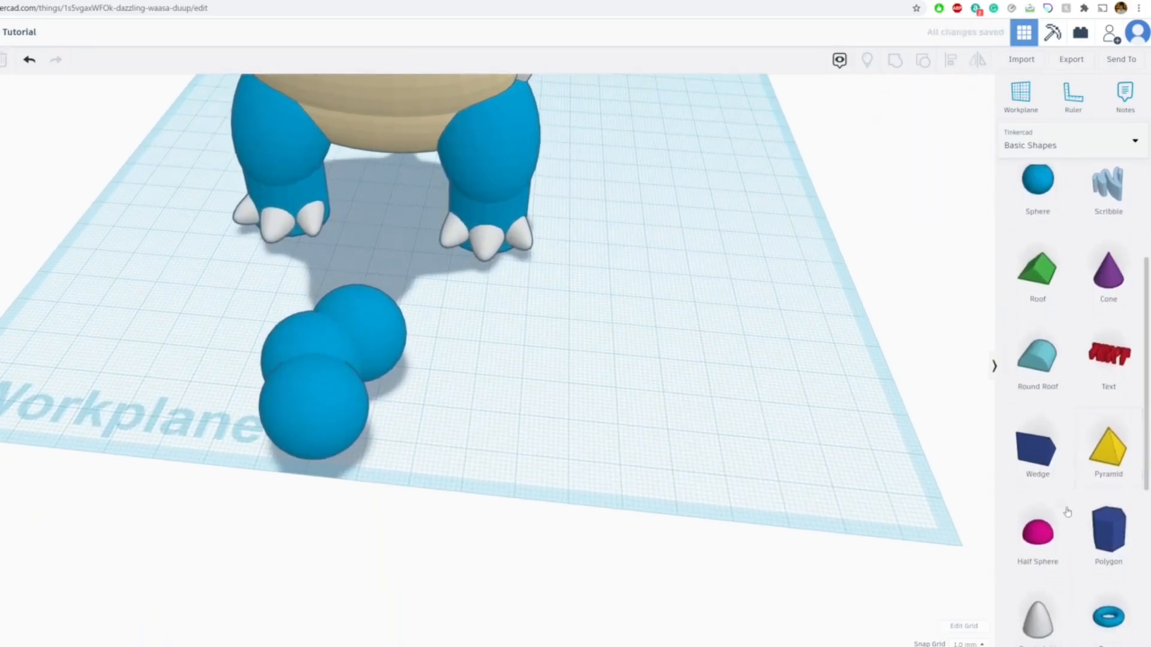
left_click_drag(1037, 520, 409, 443)
right_click_drag(410, 444, 263, 266)
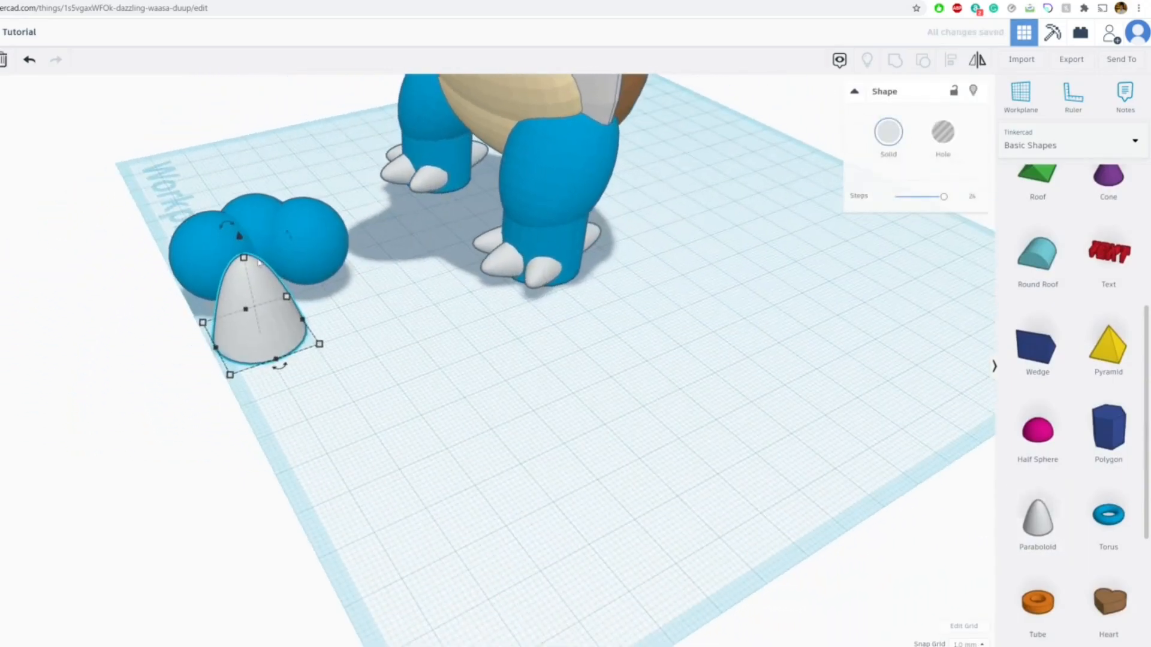
left_click_drag(226, 226, 165, 288)
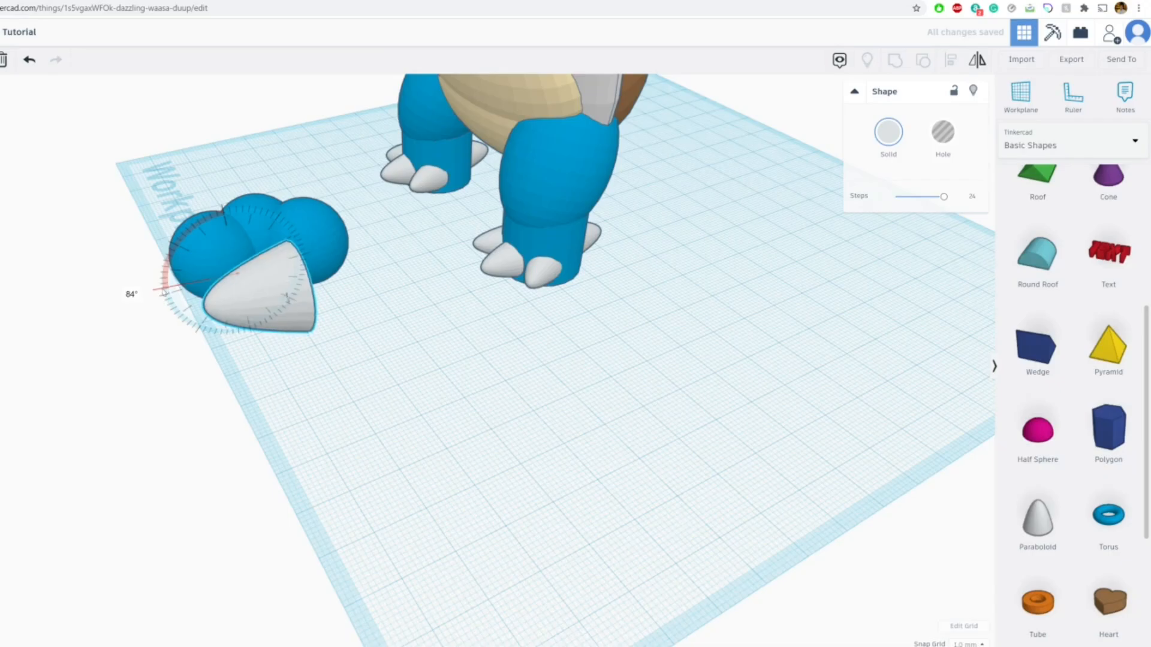
left_click_drag(162, 294, 163, 294)
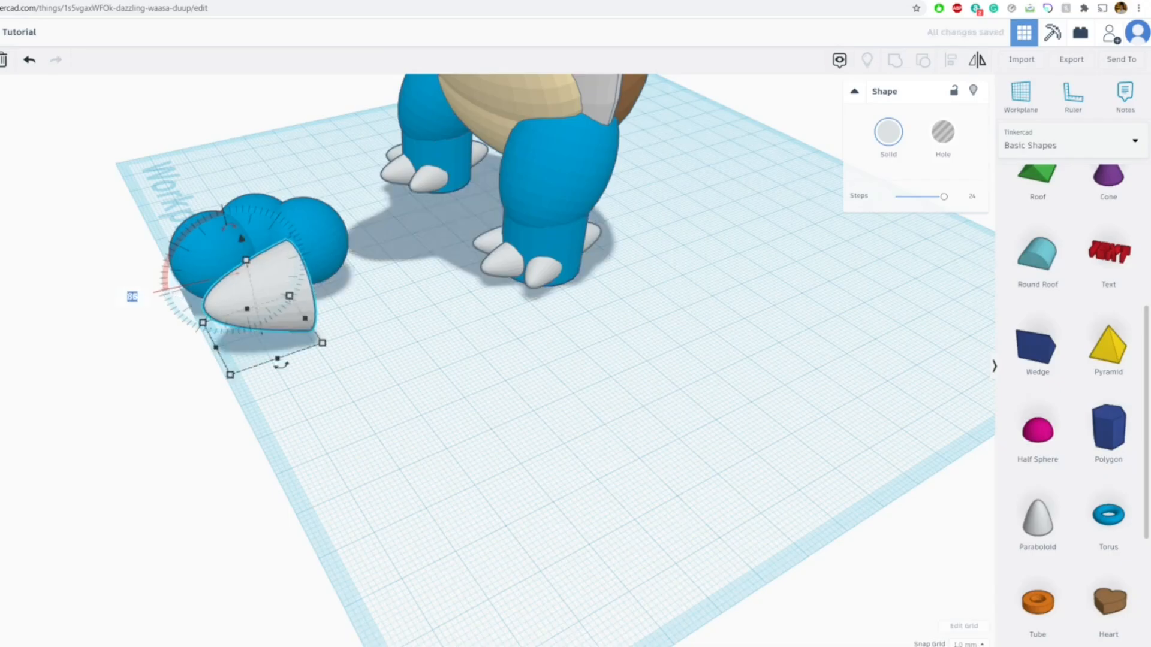
key("Return")
right_click_drag(201, 309, 150, 304)
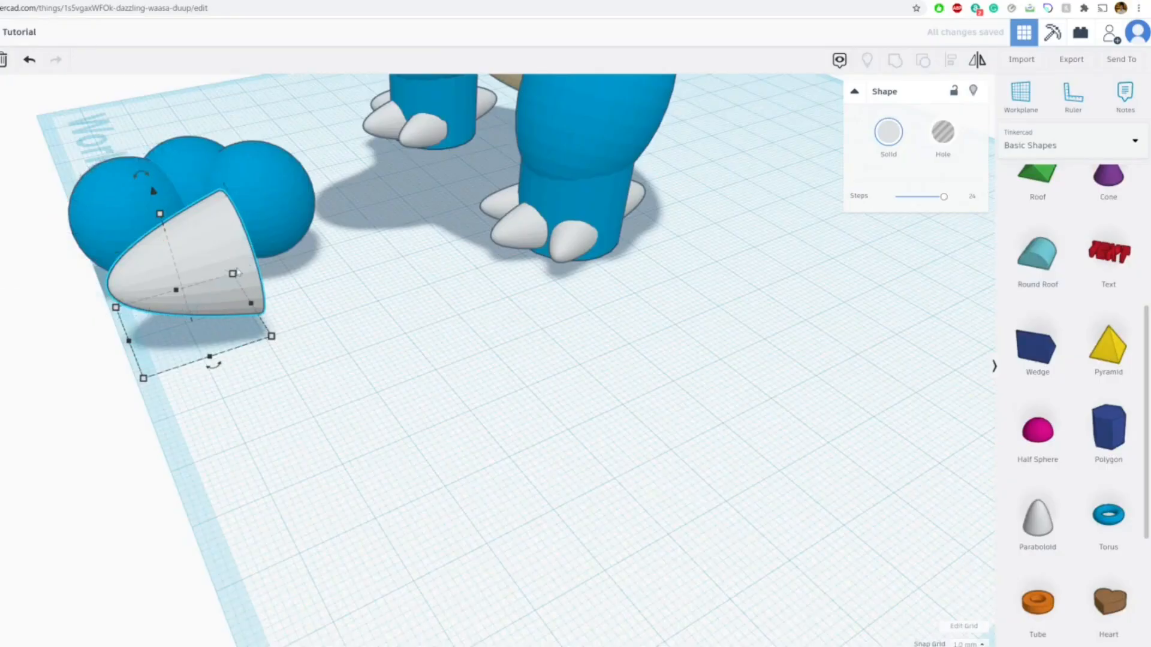
Shrink the paraboloid to claw size and place it on one side of the front sphere as the first claw.
scroll(501, 342, "up", 2)
left_click_drag(438, 316, 466, 396)
left_click_drag(522, 429, 456, 399)
left_click_drag(393, 382, 272, 355)
left_click_drag(316, 300, 313, 274)
right_click_drag(313, 274, 441, 386)
left_click_drag(441, 385, 484, 368)
left_click(488, 414)
Duplicate the claw onto the middle of the front sphere, turn the copy, and shift the first claw slightly.
scroll(449, 390, "up", 2)
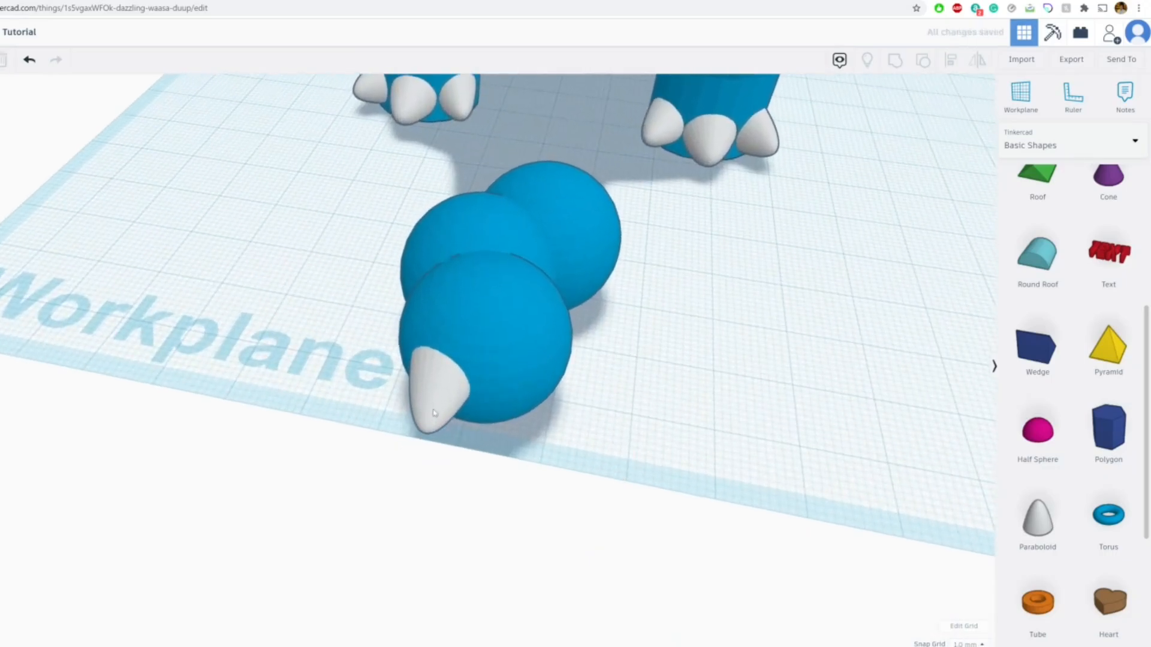
left_click(424, 399)
key("ctrl+v")
left_click_drag(475, 411, 486, 406)
left_click_drag(562, 424, 600, 388)
left_click_drag(432, 384, 425, 375)
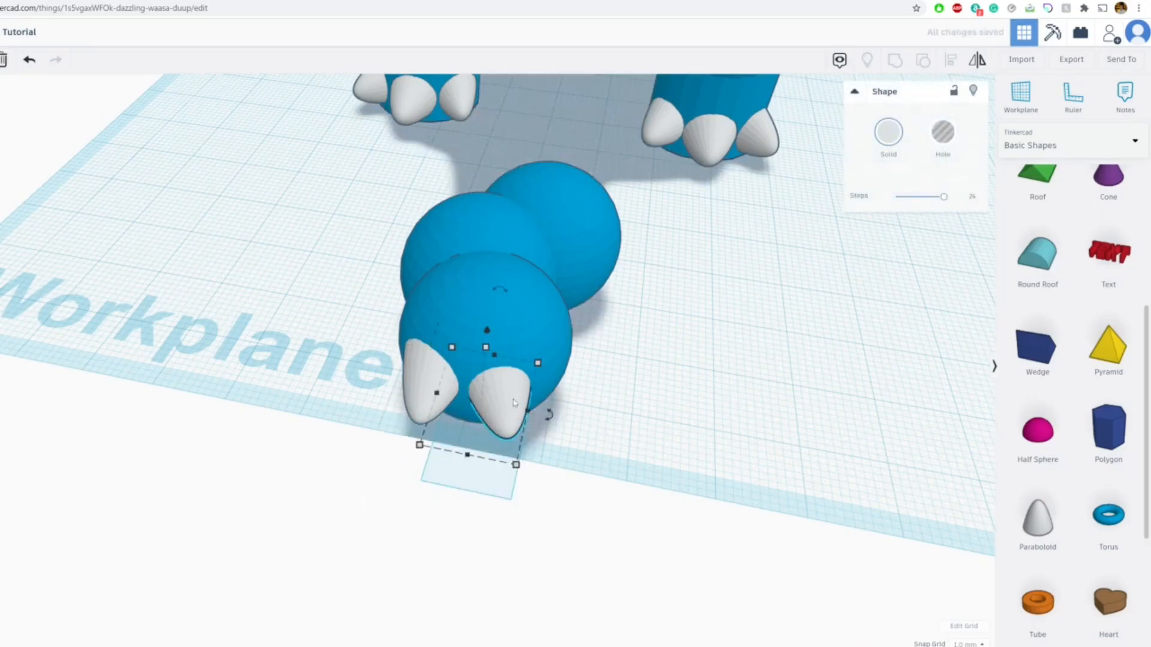
Duplicate the middle claw onto the remaining side of the front sphere and angle the copy outward as the third claw.
left_click_drag(513, 403, 571, 388, "alt+shift")
left_click_drag(597, 424, 573, 382)
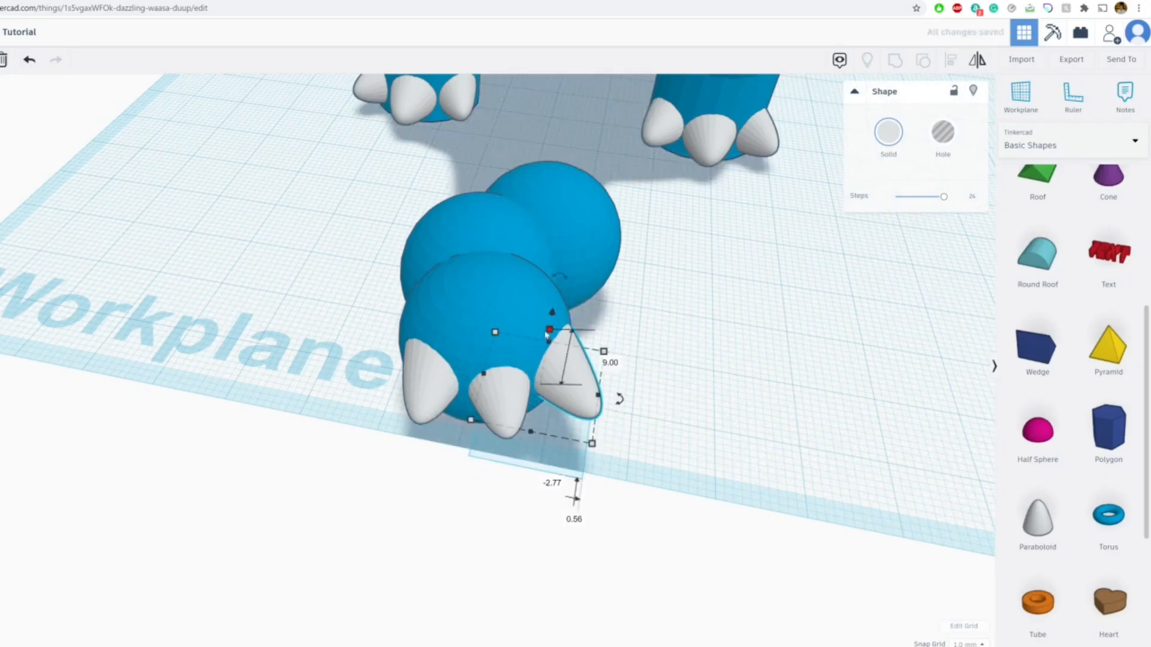
left_click_drag(548, 330, 547, 337)
left_click(670, 351)
Group the three arm spheres and three claws into one arm and make the group multicolour.
right_click_drag(670, 350, 566, 488)
left_click_drag(567, 490, 311, 244)
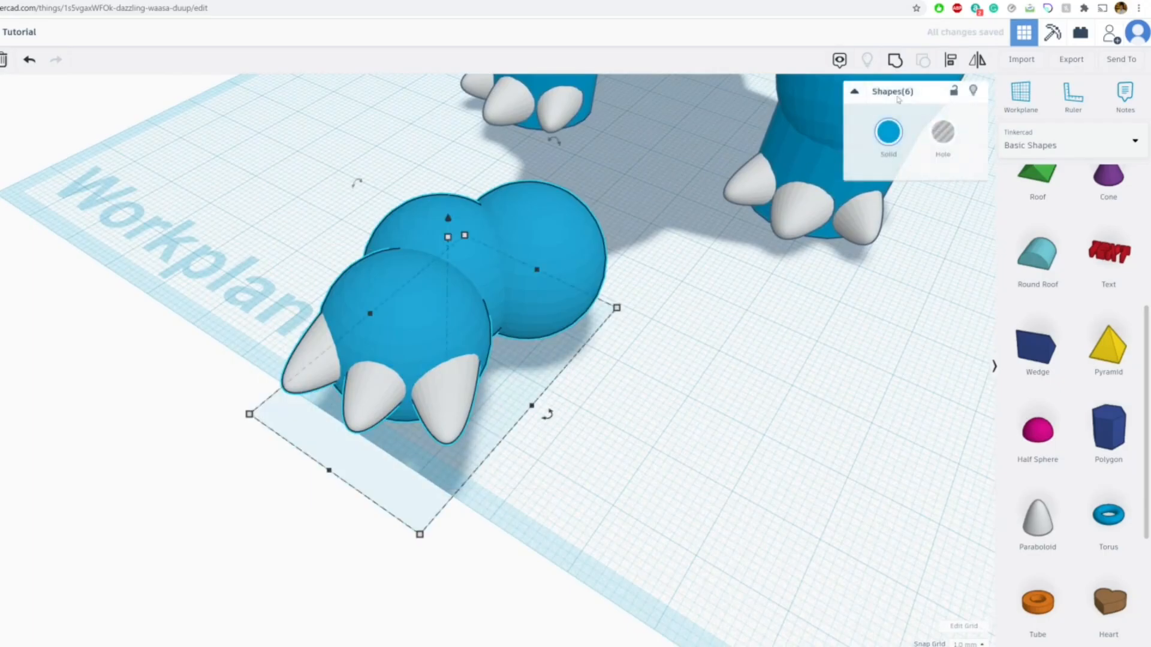
left_click(895, 60)
left_click(888, 132)
left_click(891, 289)
Raise the grouped arm to shoulder height and attach it to one side of the body.
scroll(611, 332, "down", 3)
left_click_drag(453, 263, 451, 117)
scroll(501, 209, "down", 2)
scroll(501, 208, "down", 3)
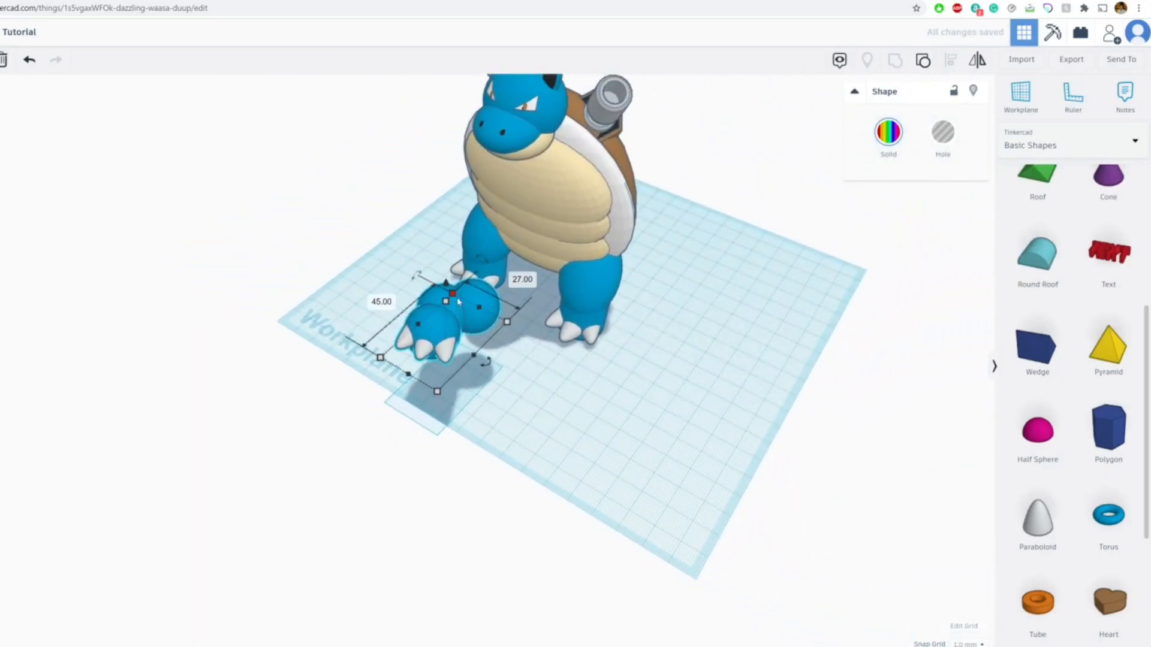
left_click_drag(449, 290, 421, 151)
left_click(393, 91)
right_click_drag(553, 153, 735, 207)
right_click_drag(379, 163, 366, 154)
middle_click_drag(365, 154, 480, 408)
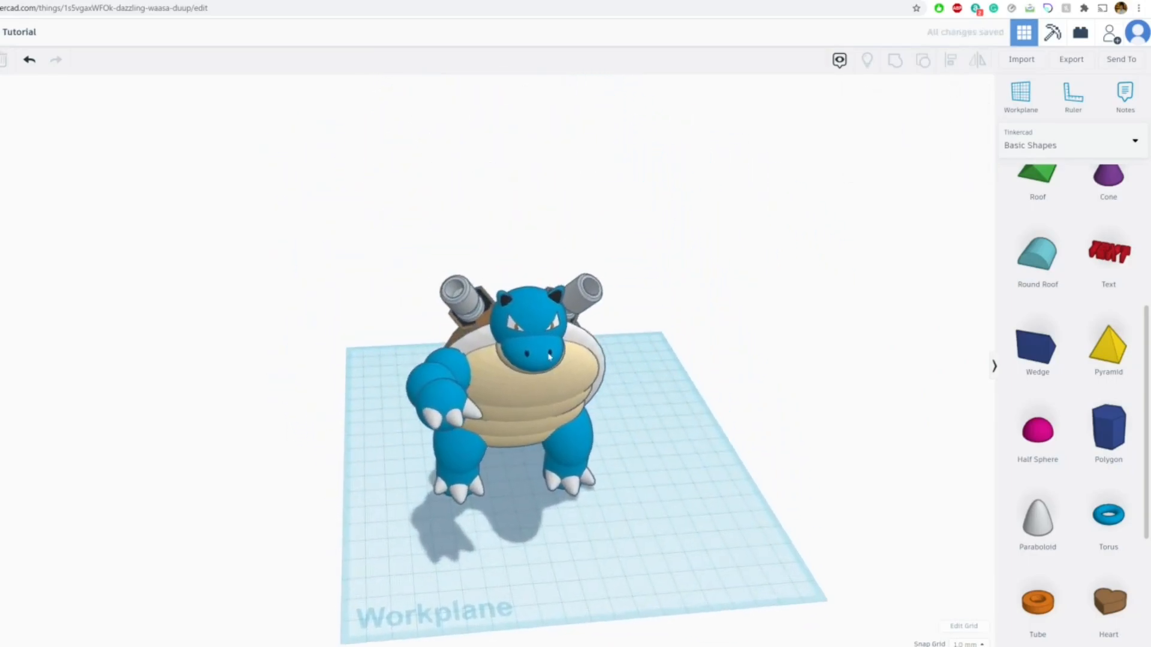
Duplicate the arm, place the copy at the opposite shoulder, and mirror it.
scroll(480, 408, "up", 2)
right_click_drag(480, 408, 399, 381)
left_click(416, 365)
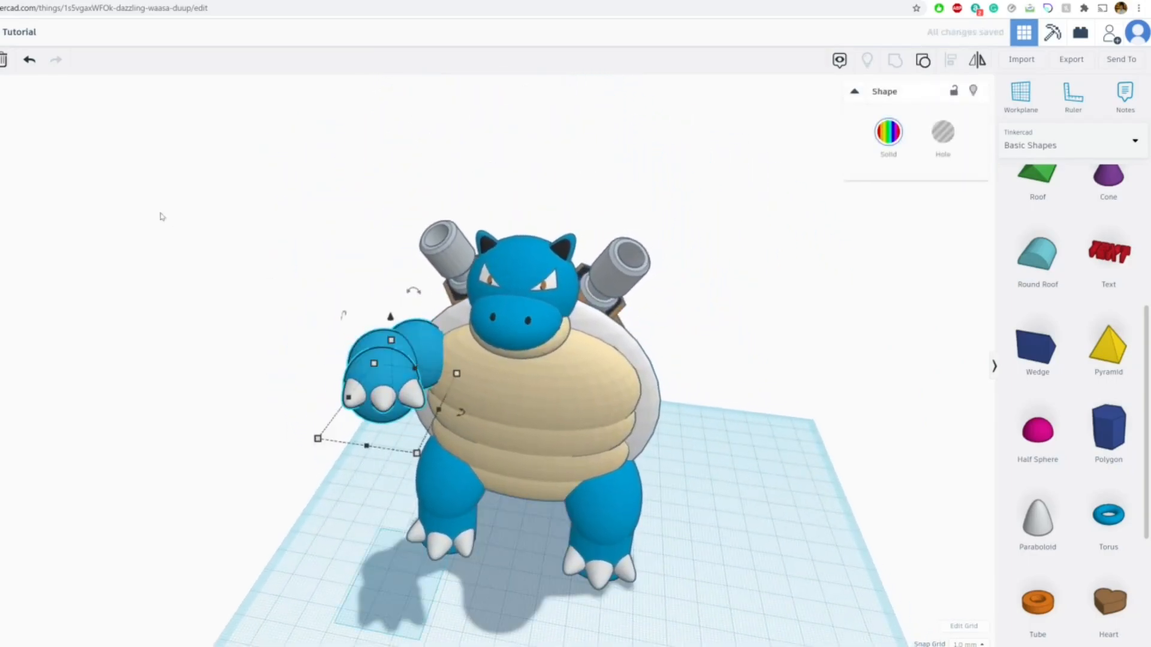
left_click_drag(367, 349, 615, 396)
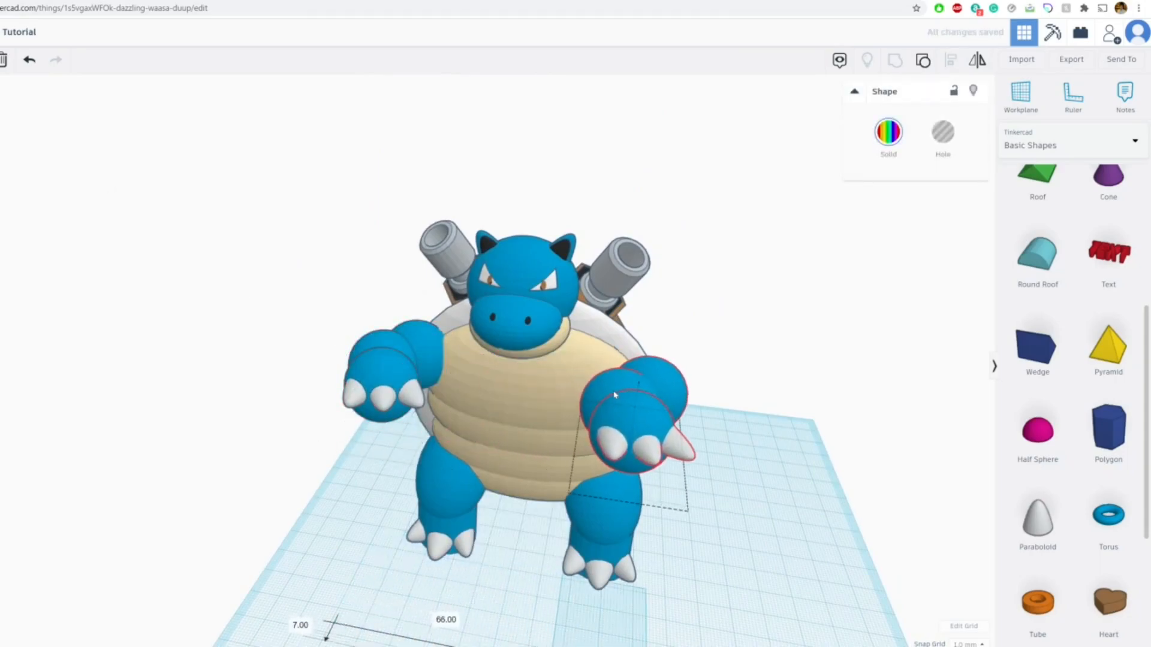
left_click(636, 526)
left_click(767, 377)
right_click_drag(768, 378, 629, 444)
left_click(637, 443)
left_click(692, 403)
Check the shell pattern in the reference picture, add a six-sided Polygon behind the figure, and enlarge it.
right_click_drag(692, 404, 250, 62)
left_click(209, 1)
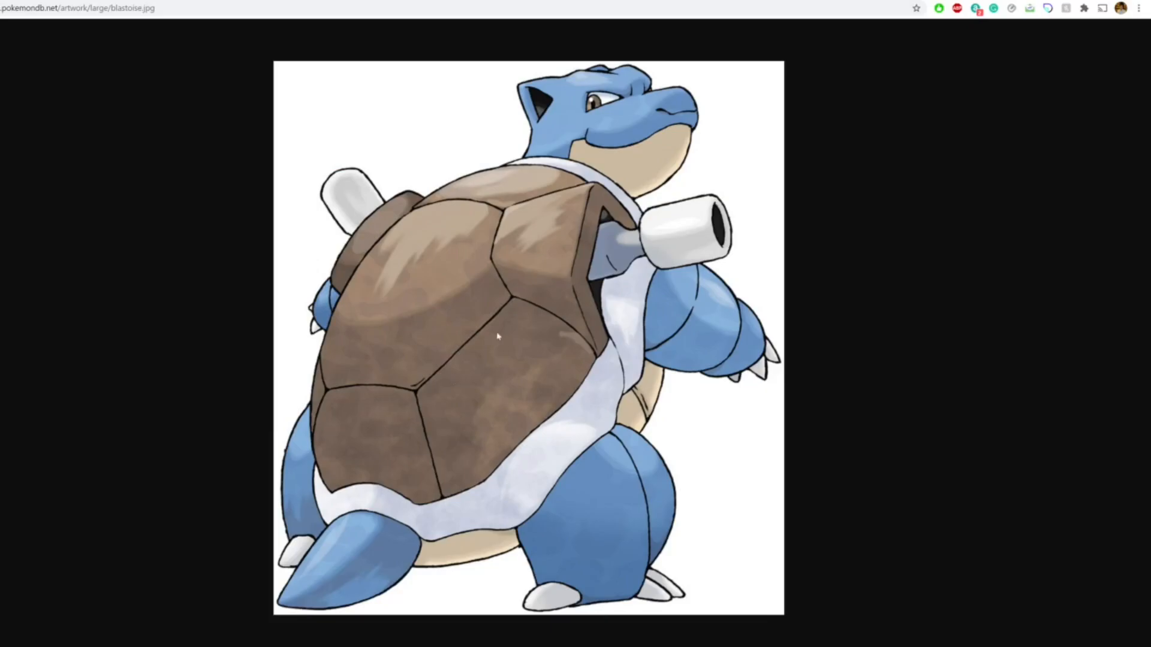
left_click(90, 1)
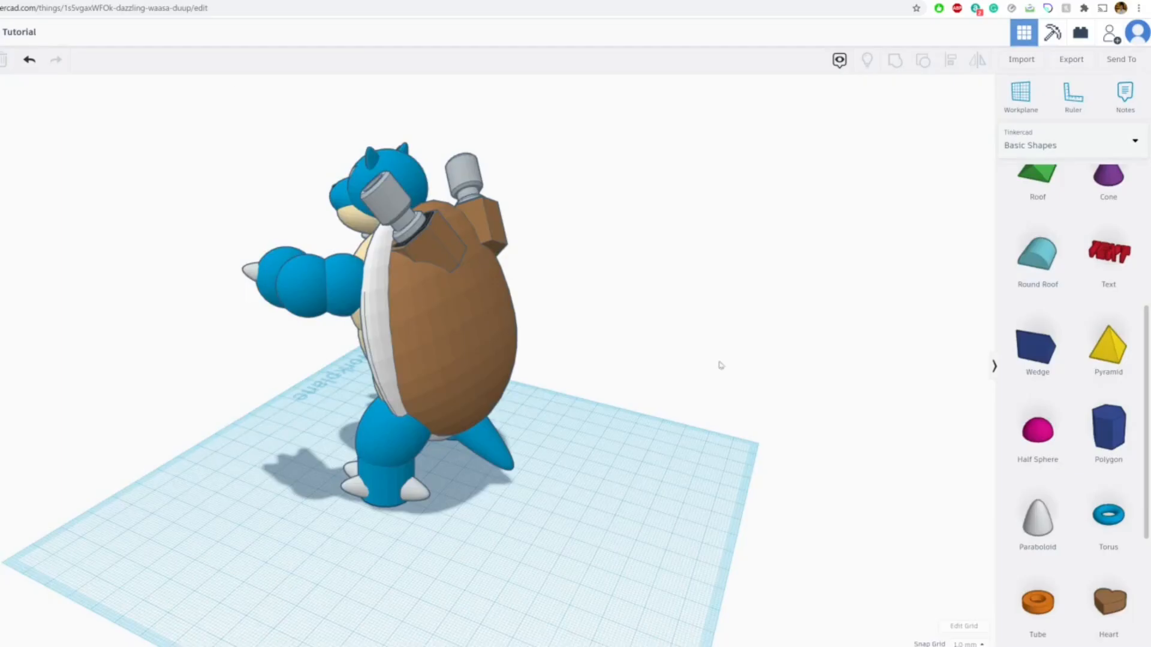
left_click_drag(1114, 430, 611, 471)
scroll(446, 506, "up", 3)
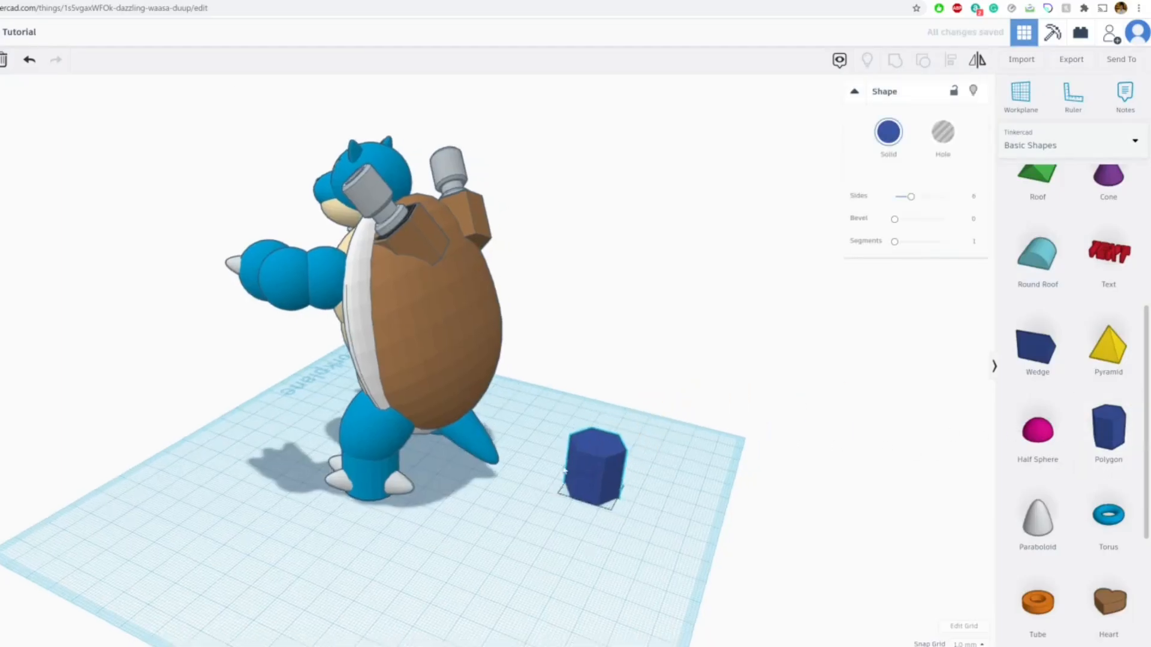
right_click_drag(446, 506, 474, 393)
left_click_drag(449, 368, 541, 466, "shift")
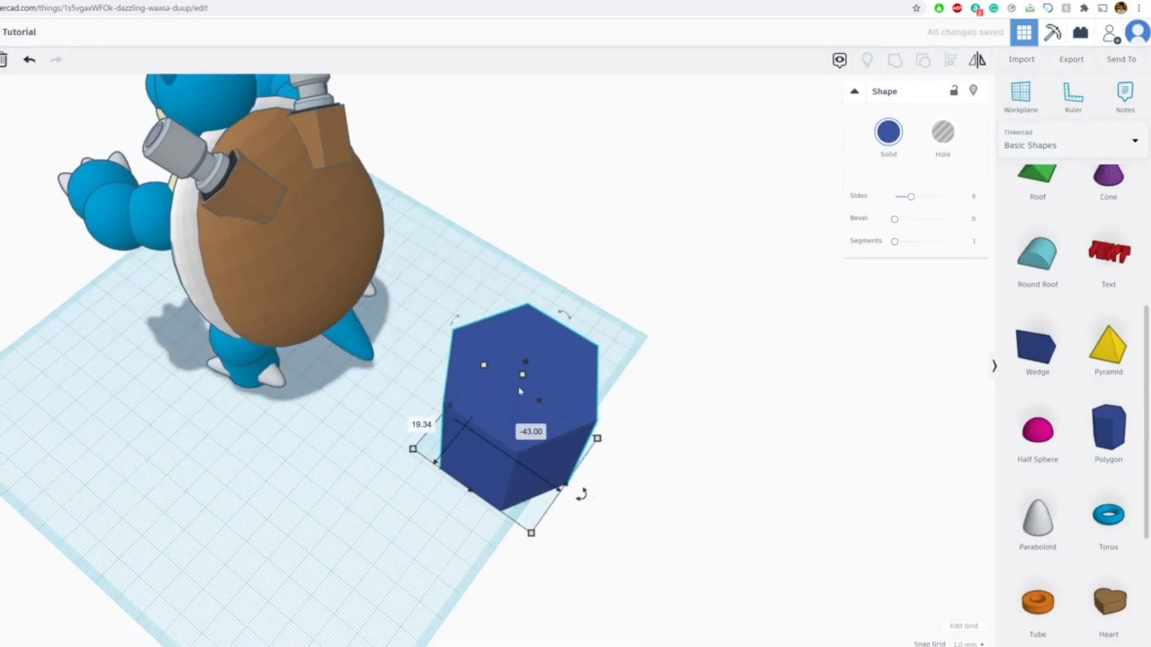
left_click_drag(484, 367, 523, 305, "shift")
right_click_drag(526, 402, 557, 367)
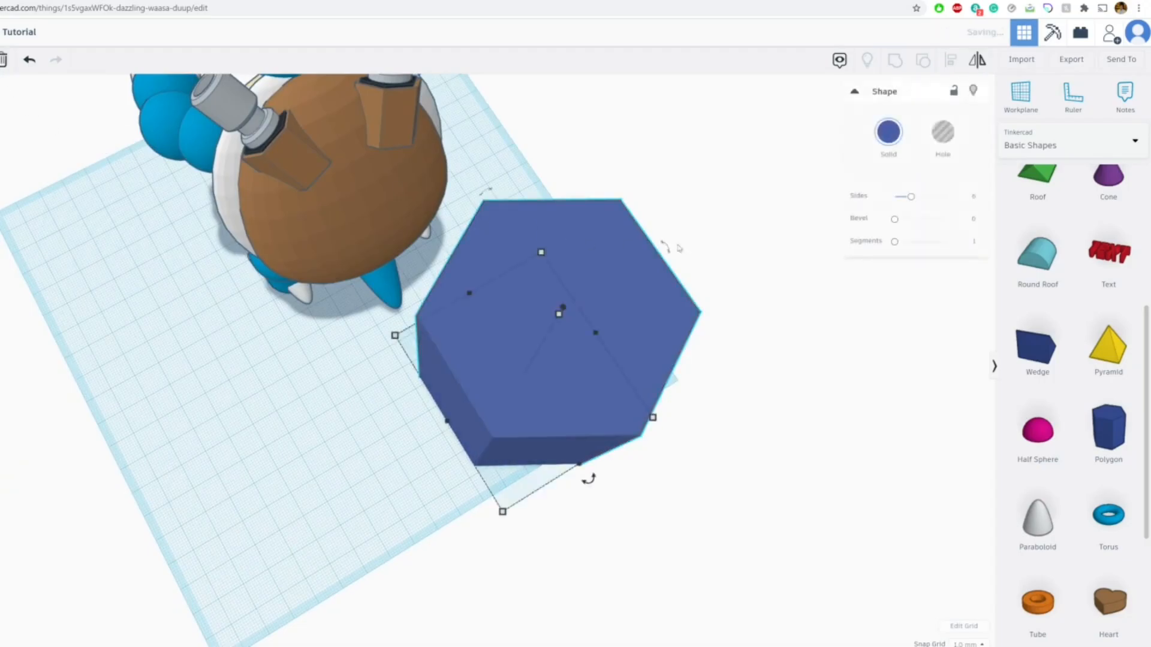
Duplicate the large polygon, shrink the copy slightly so it fits inside the original, and turn it into a hole.
left_click(568, 252, "shift")
left_click(531, 267)
left_click_drag(547, 255, 542, 281)
left_click_drag(569, 471, 554, 419)
left_click_drag(561, 305, 578, 281)
left_click_drag(543, 333, 538, 351)
right_click_drag(539, 351, 487, 396)
left_click_drag(579, 318, 564, 327)
left_click(936, 143)
Centre the smaller polygon hole within the large polygon and group both into a hollow hexagonal frame.
left_click(744, 354)
right_click_drag(745, 354, 795, 370)
left_click_drag(795, 371, 441, 393)
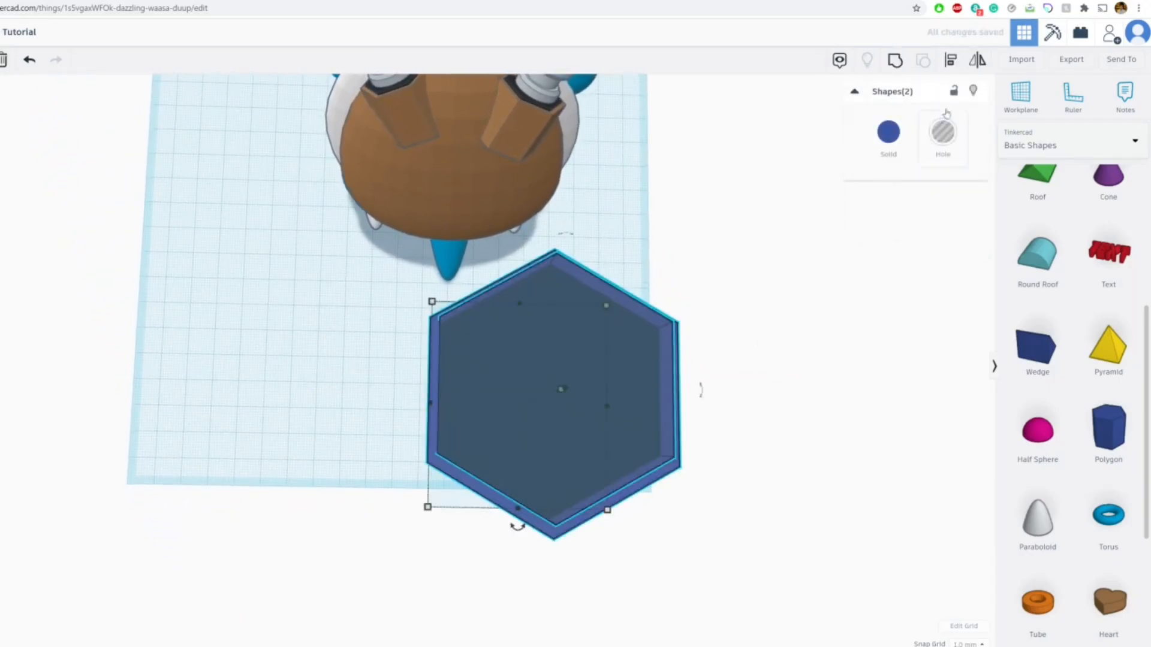
left_click(951, 64)
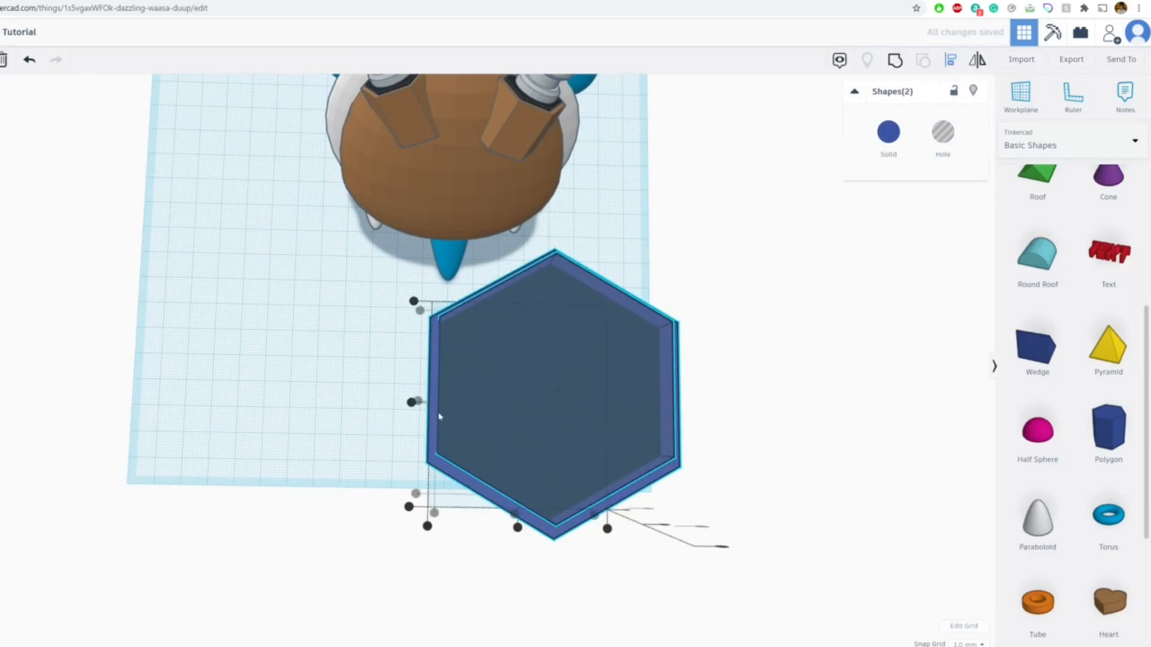
left_click(411, 402)
left_click(517, 527)
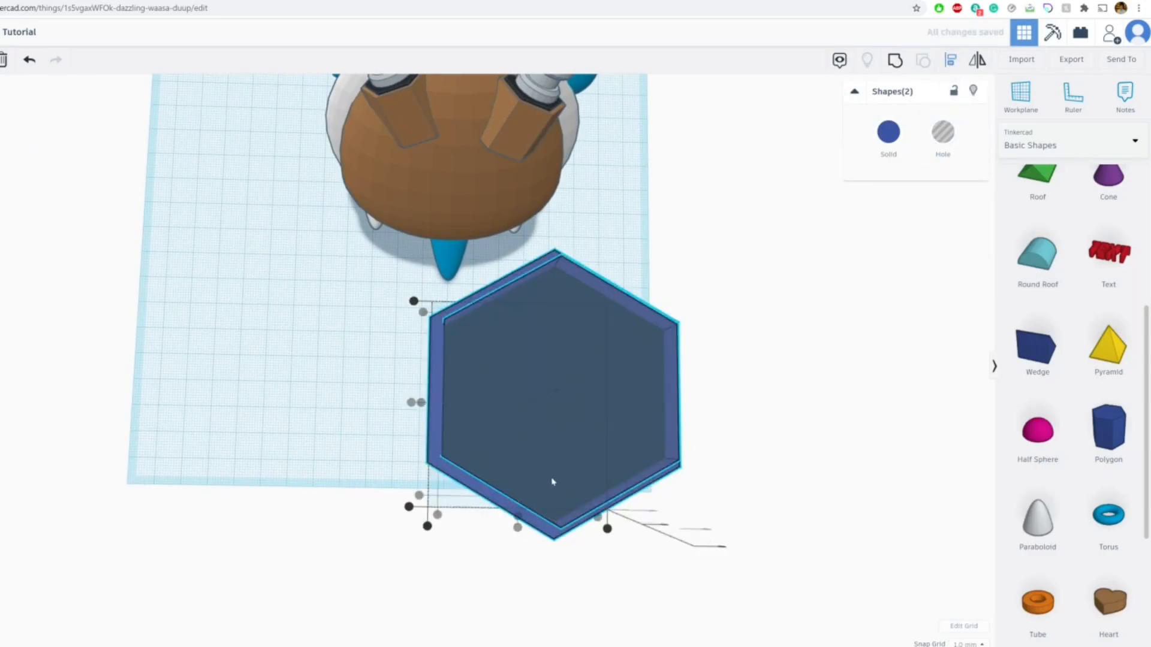
left_click_drag(776, 450, 533, 432)
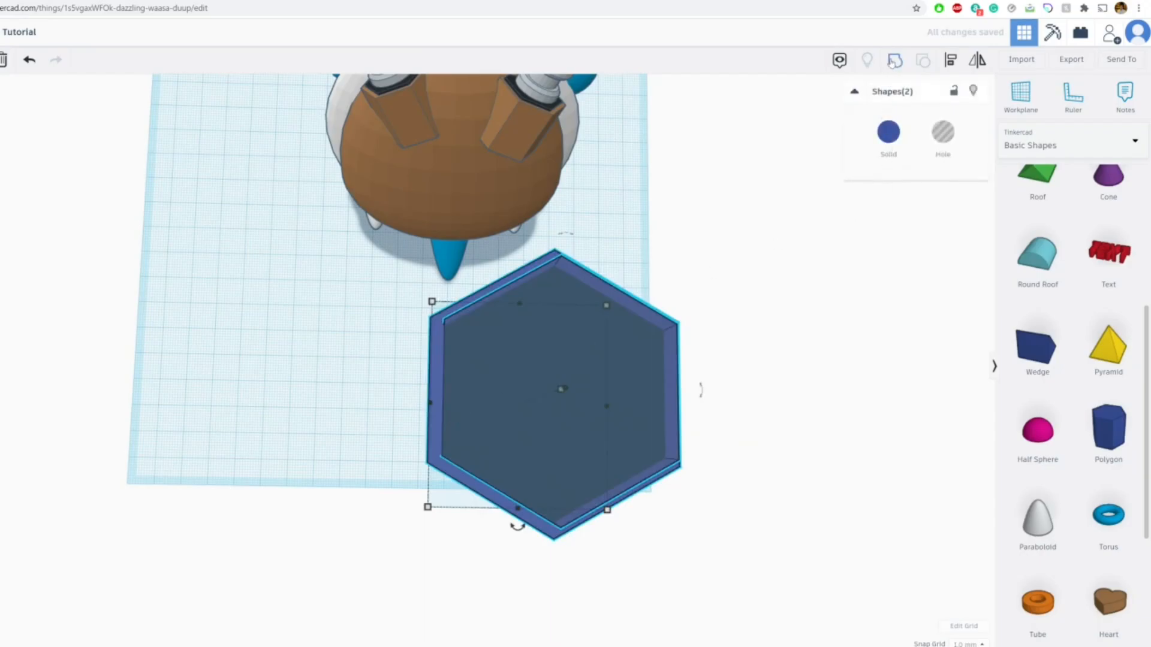
key("ctrl+g")
Turn the hollow hexagonal frame into a hole and tilt it toward the slope of the shell.
left_click(709, 367)
right_click_drag(709, 367, 506, 326)
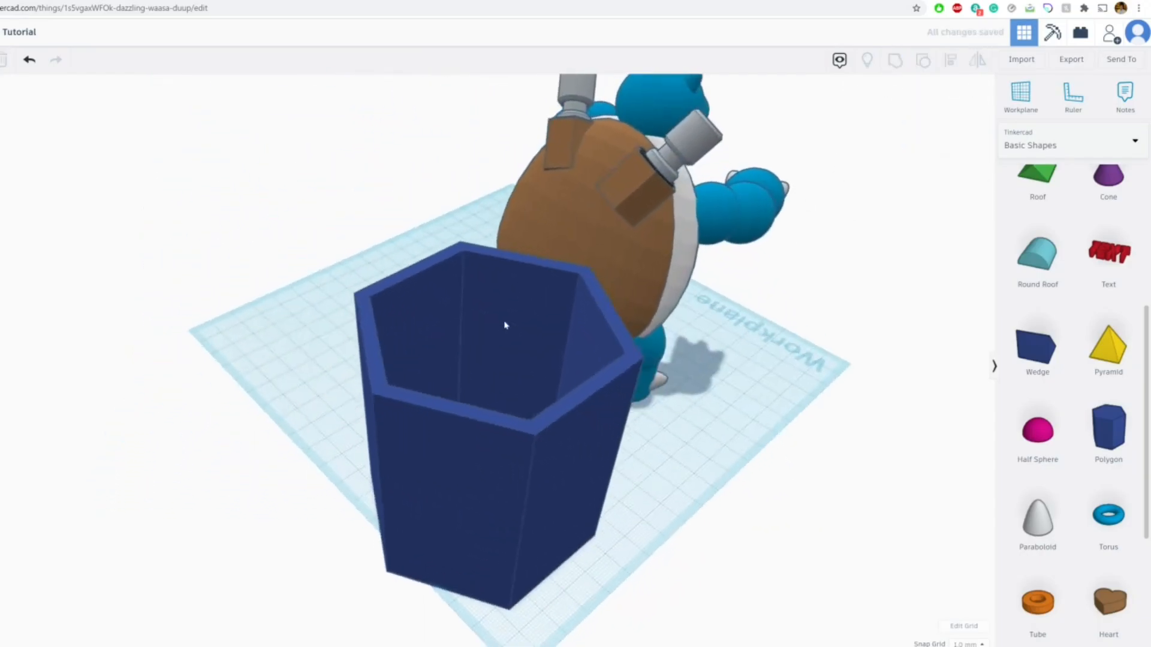
left_click(505, 326)
left_click(957, 134)
right_click_drag(590, 245, 444, 295)
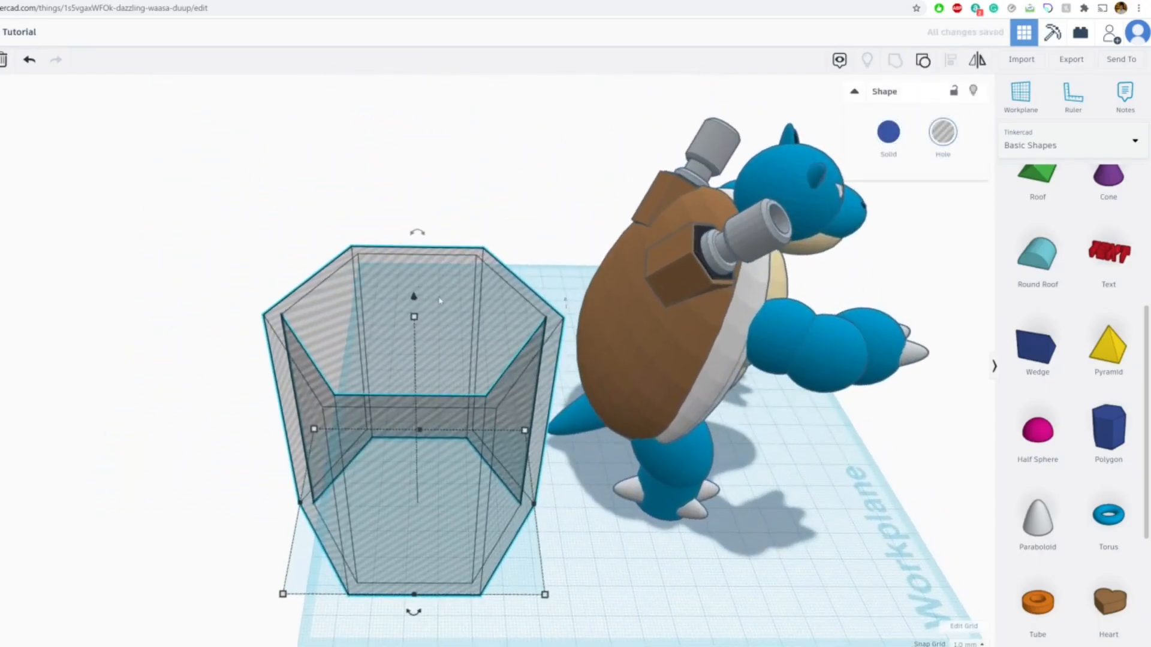
left_click_drag(415, 234, 268, 272)
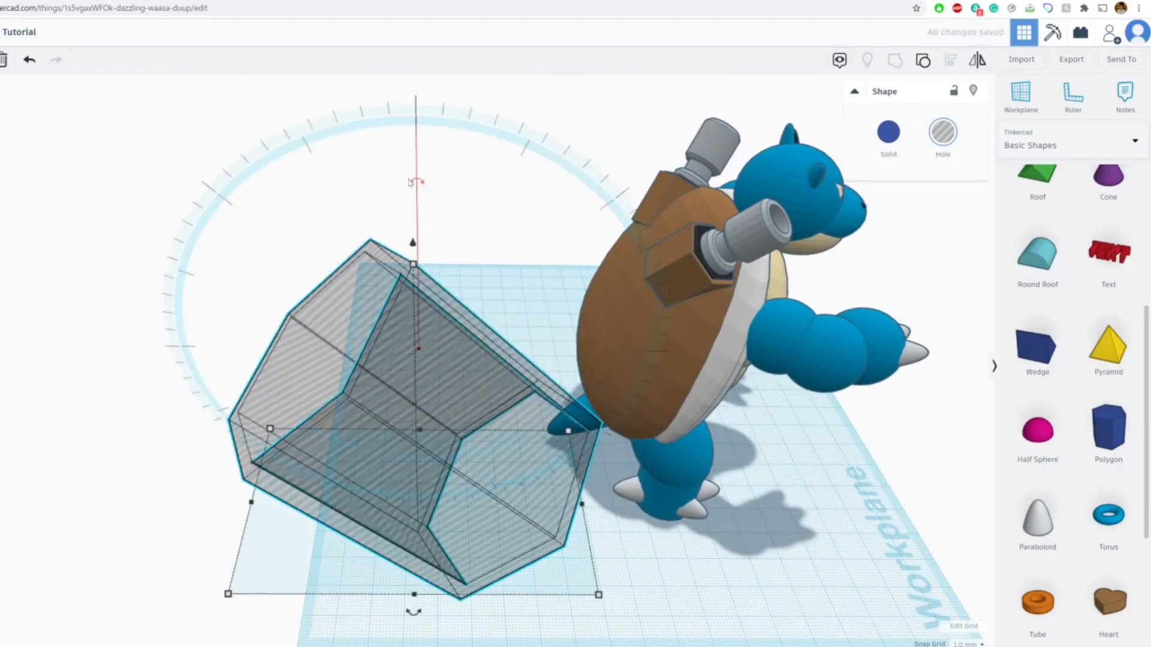
left_click_drag(413, 181, 387, 196)
Move the tilted hexagonal hole against the back of the shell and adjust its placement there.
left_click_drag(460, 296, 717, 239)
right_click_drag(716, 238, 833, 315)
left_click_drag(572, 231, 591, 246)
right_click_drag(558, 240, 474, 423)
mouse_move(491, 354)
left_mouse_down()
mouse_move(478, 321)
mouse_move(497, 333)
mouse_move(494, 348)
left_mouse_up()
right_click_drag(459, 567, 633, 501)
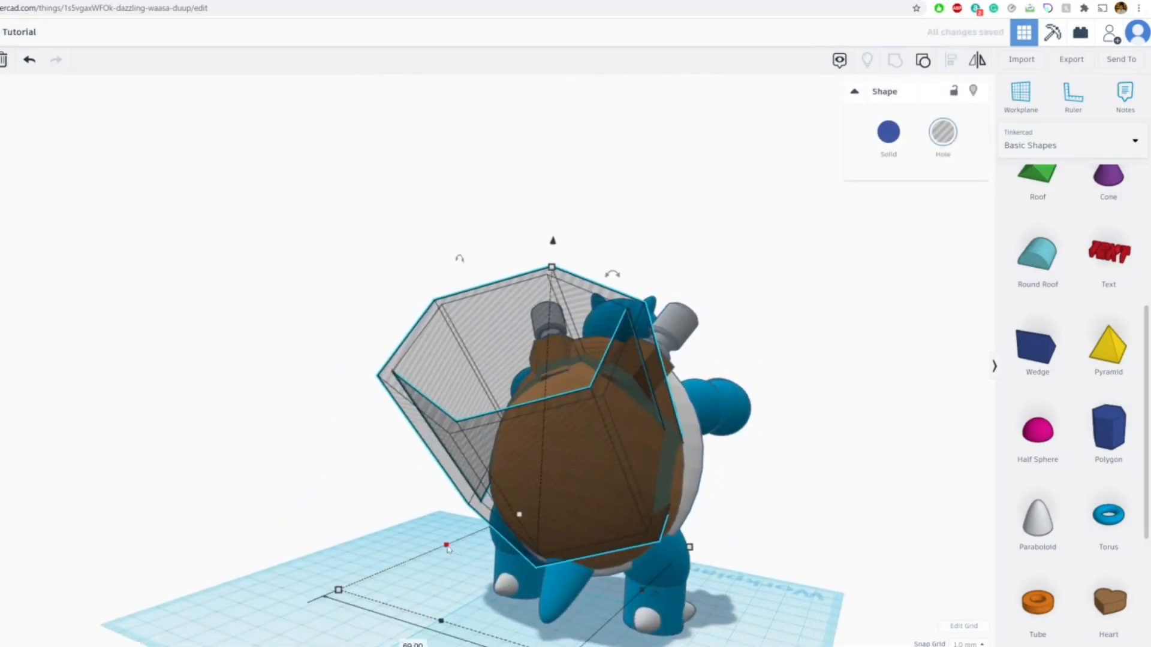
Narrow the hexagonal hole, raise it, and shift it sideways to line up with the shell.
left_click_drag(447, 548, 480, 559)
right_click_drag(537, 507, 573, 426)
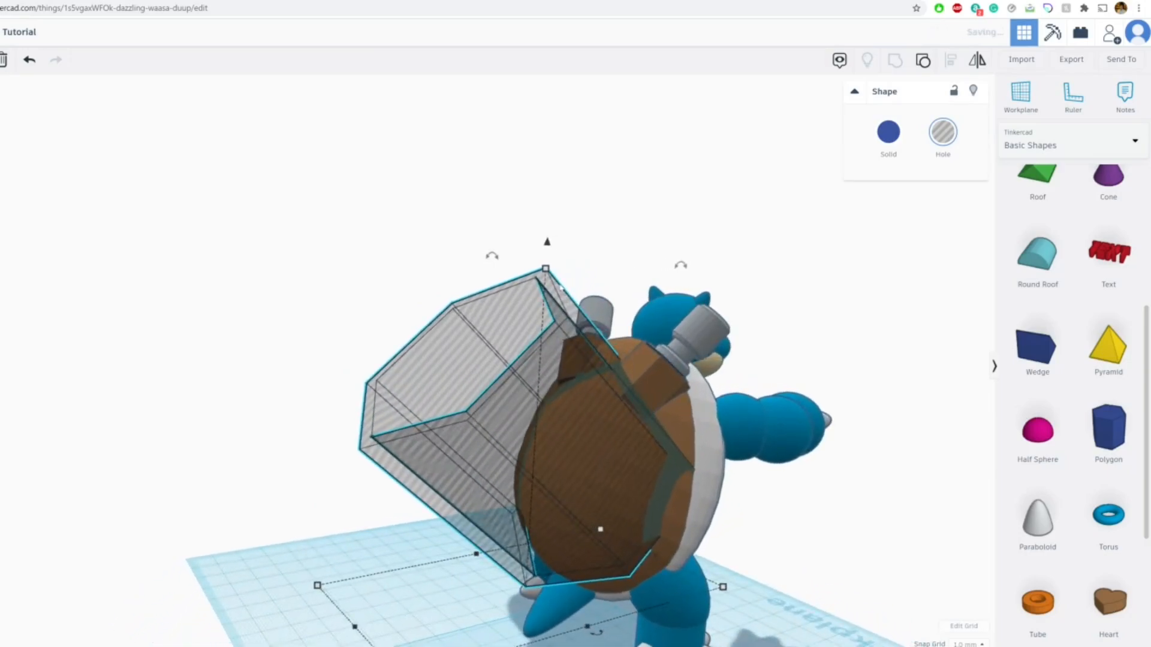
left_click_drag(546, 261, 545, 218)
left_click_drag(571, 394, 599, 400)
right_click_drag(606, 414, 578, 309)
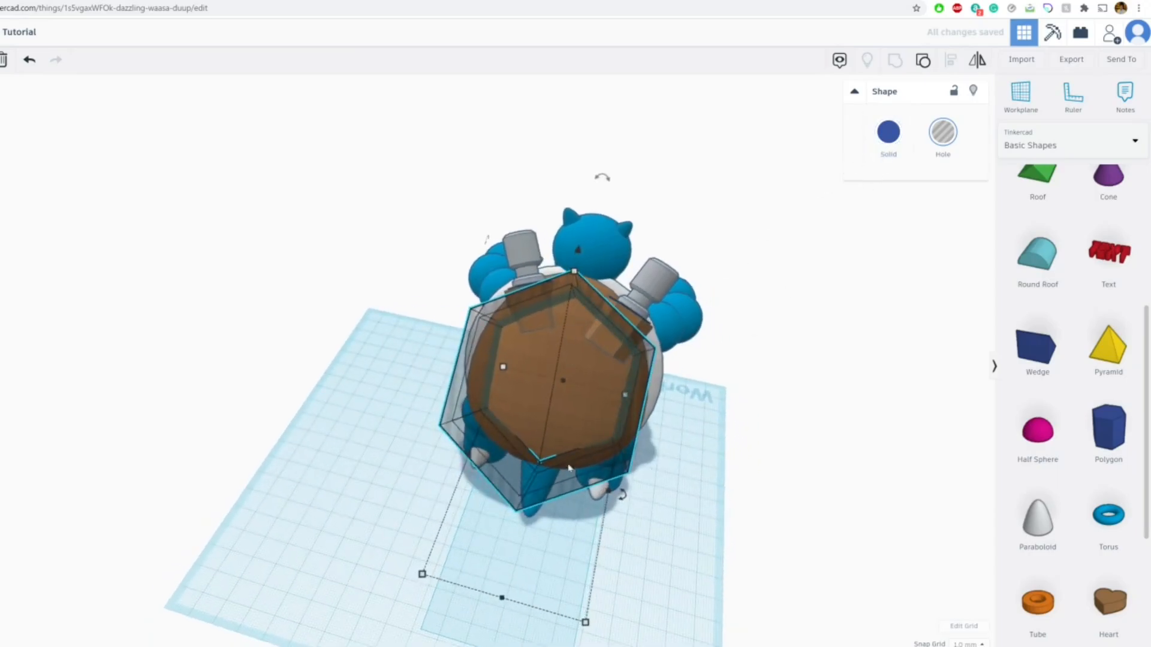
Compare with the reference shell, raise the hexagonal hole 9 mm, and reduce its width to 39 mm and its height.
scroll(570, 472, "up", 5)
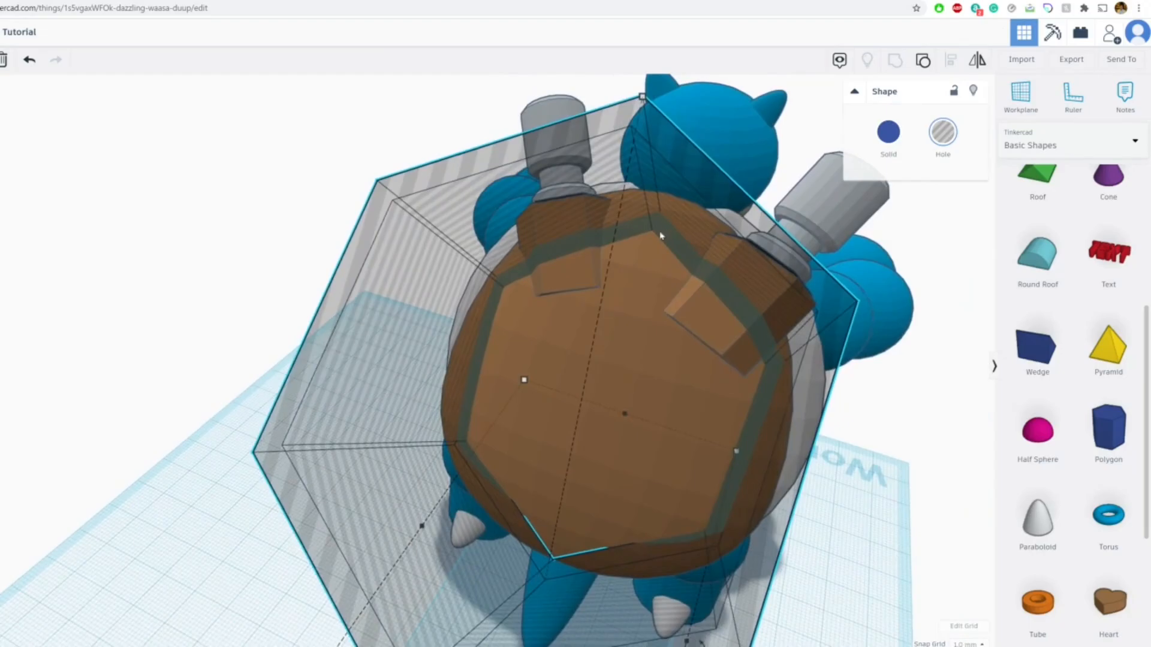
key("ctrl+Tab")
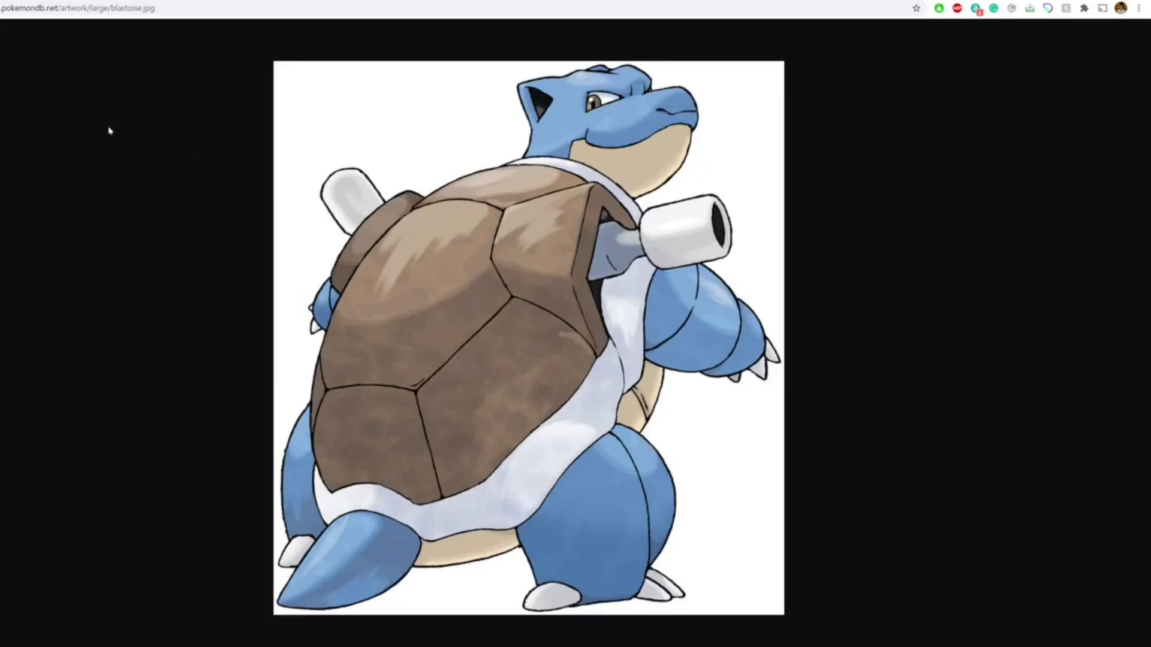
key("ctrl+shift+Tab")
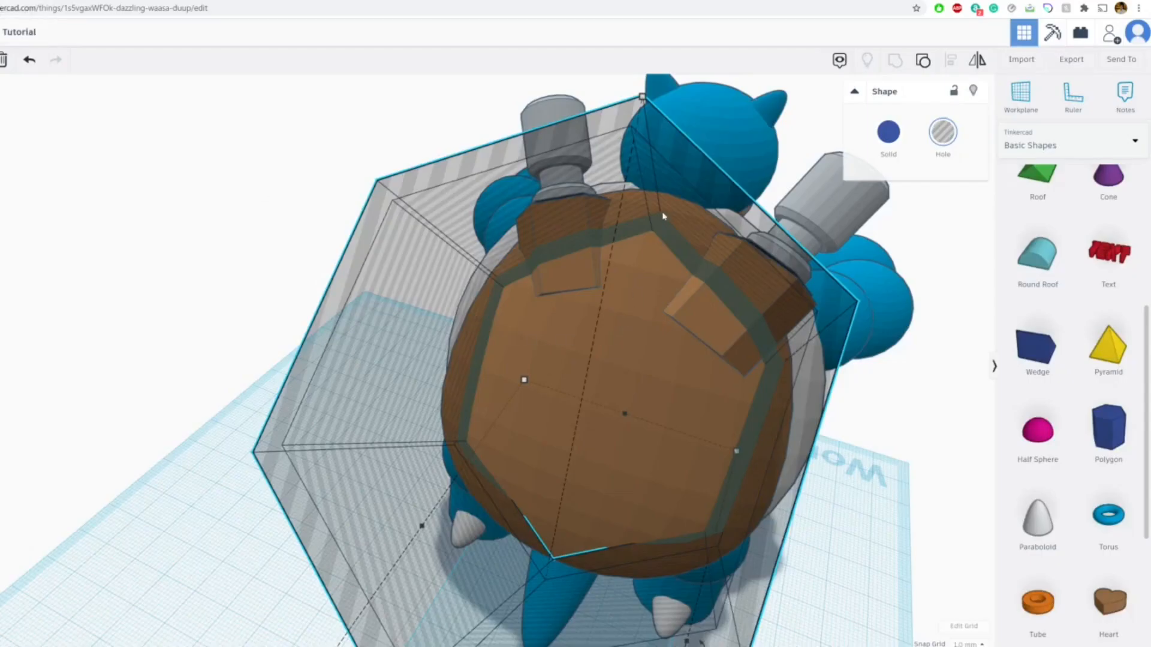
right_click_drag(643, 100, 477, 110)
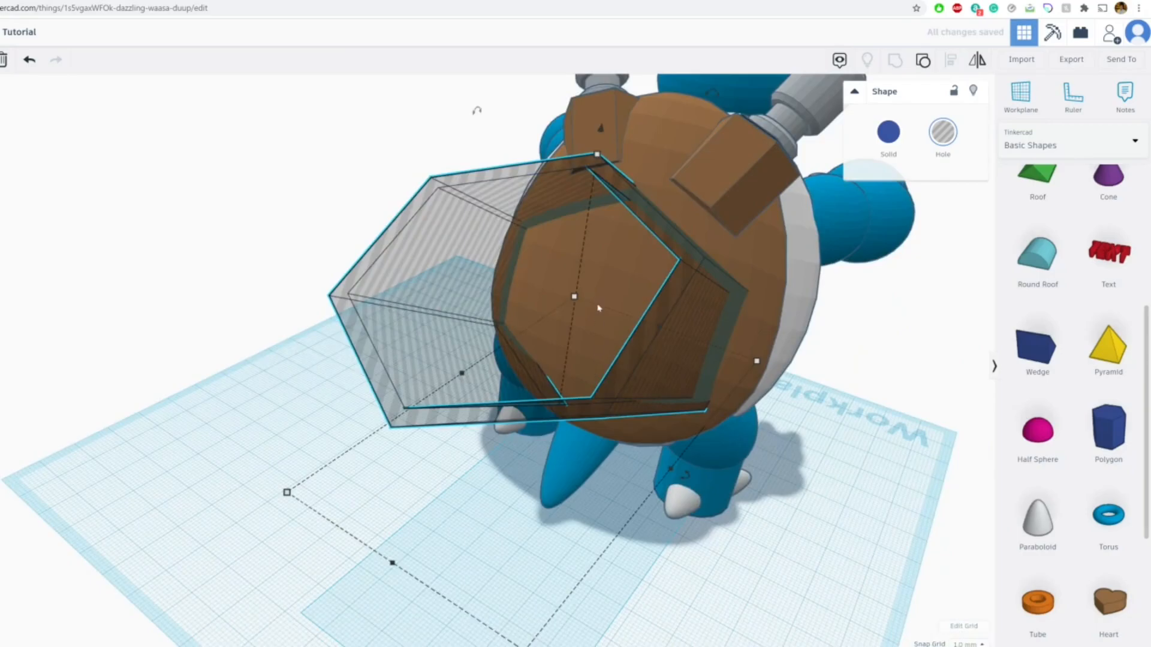
left_click_drag(601, 132, 604, 84)
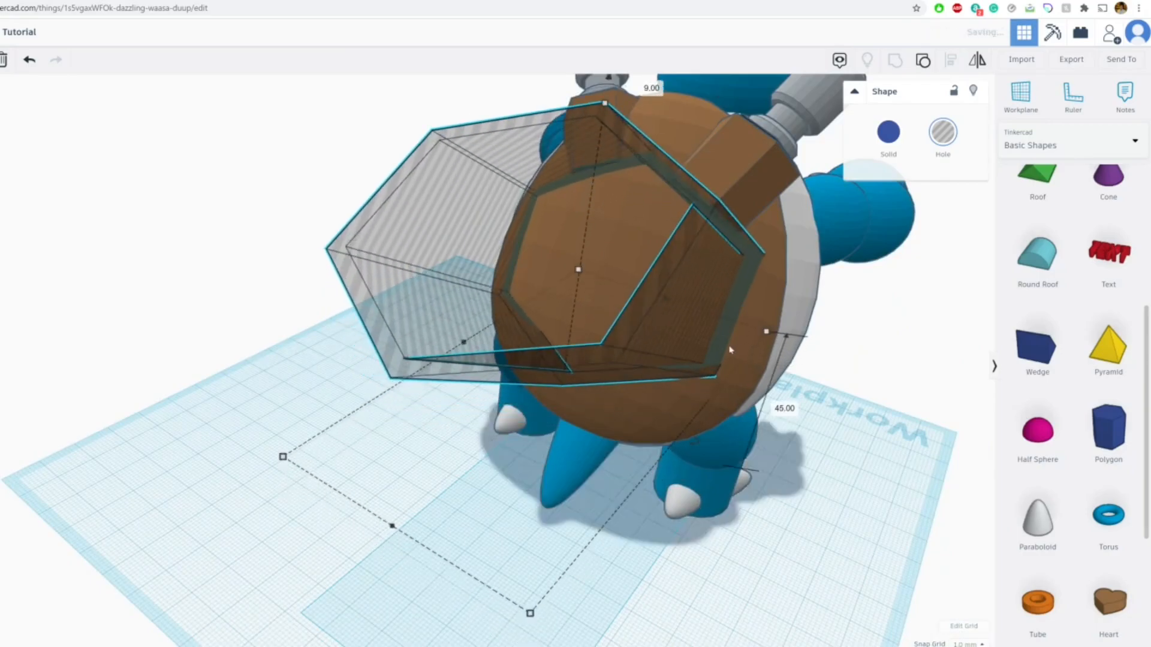
right_click_drag(725, 326, 433, 189)
left_click_drag(433, 189, 454, 191)
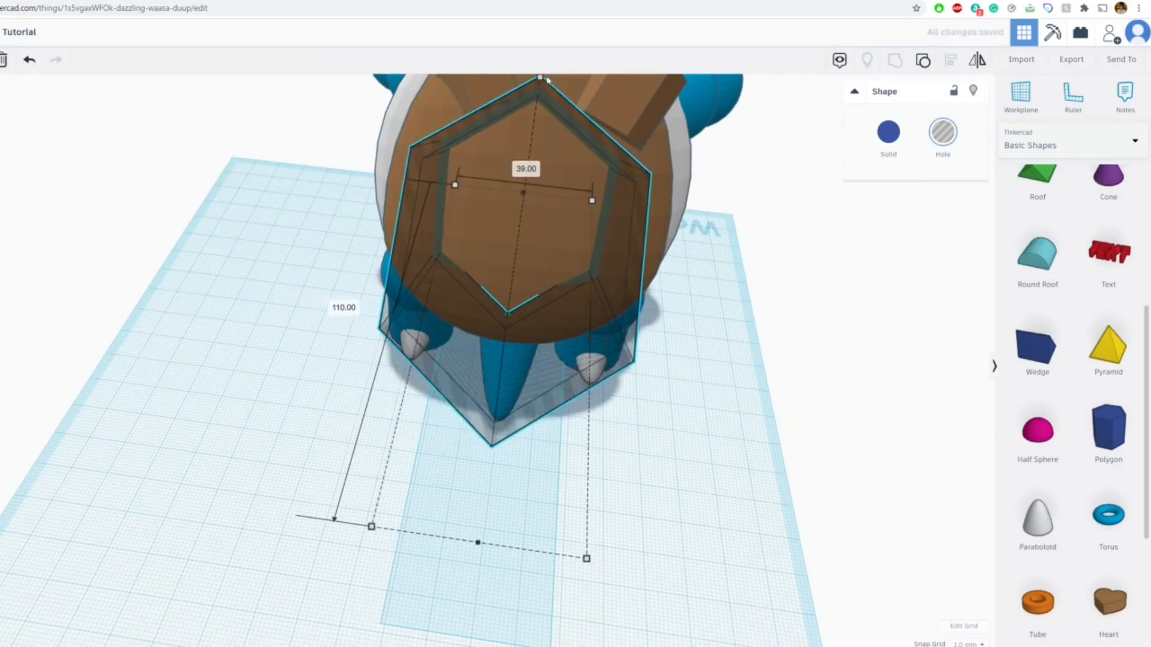
left_click_drag(541, 80, 535, 130)
right_click_drag(535, 130, 390, 124)
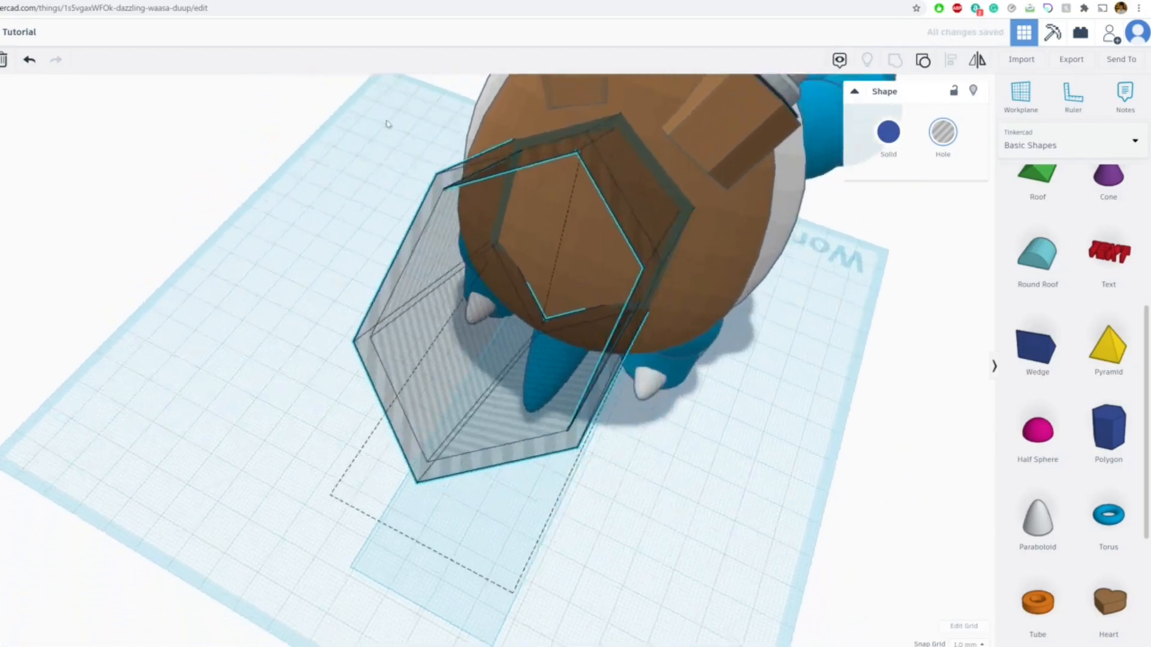
right_click_drag(616, 241, 477, 355)
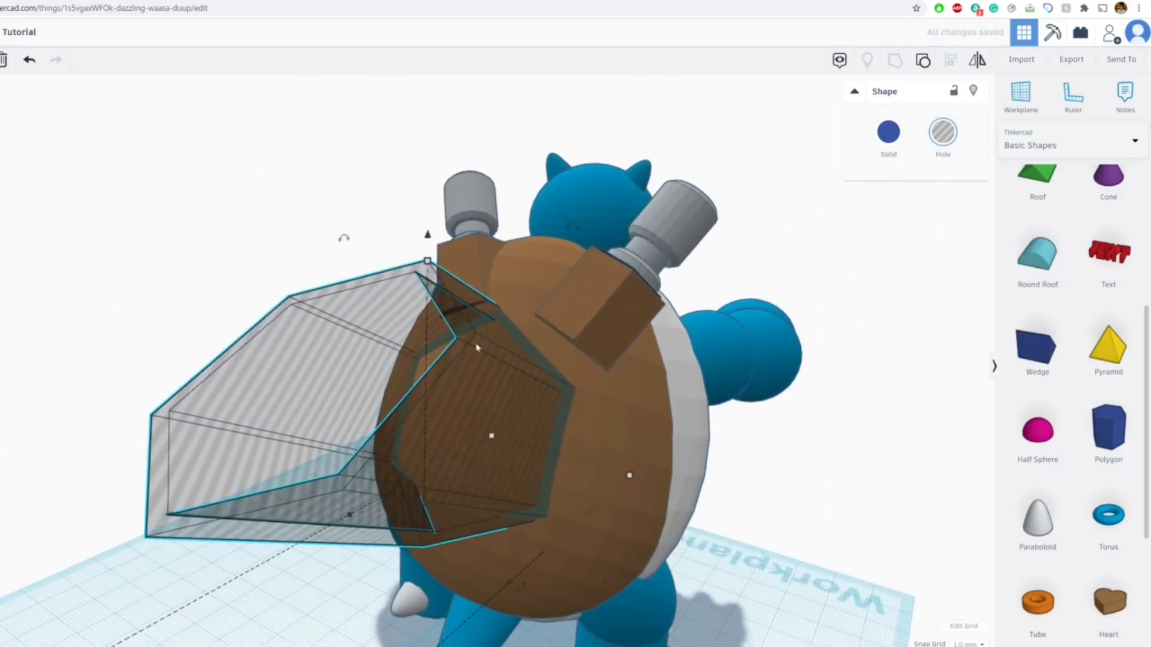
Shorten the hexagonal hole front to back and set it into the middle of the shell below the cannons.
right_click_drag(426, 221, 580, 505)
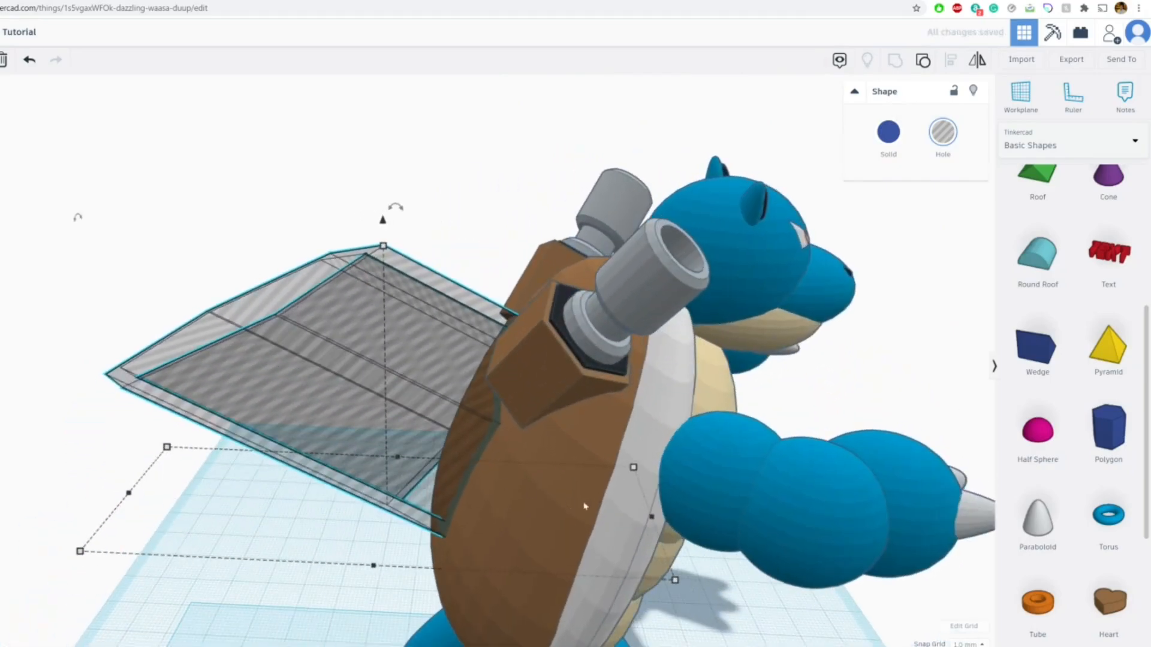
left_click_drag(653, 516, 331, 454)
left_click_drag(223, 200, 177, 201)
left_click_drag(264, 363, 444, 391)
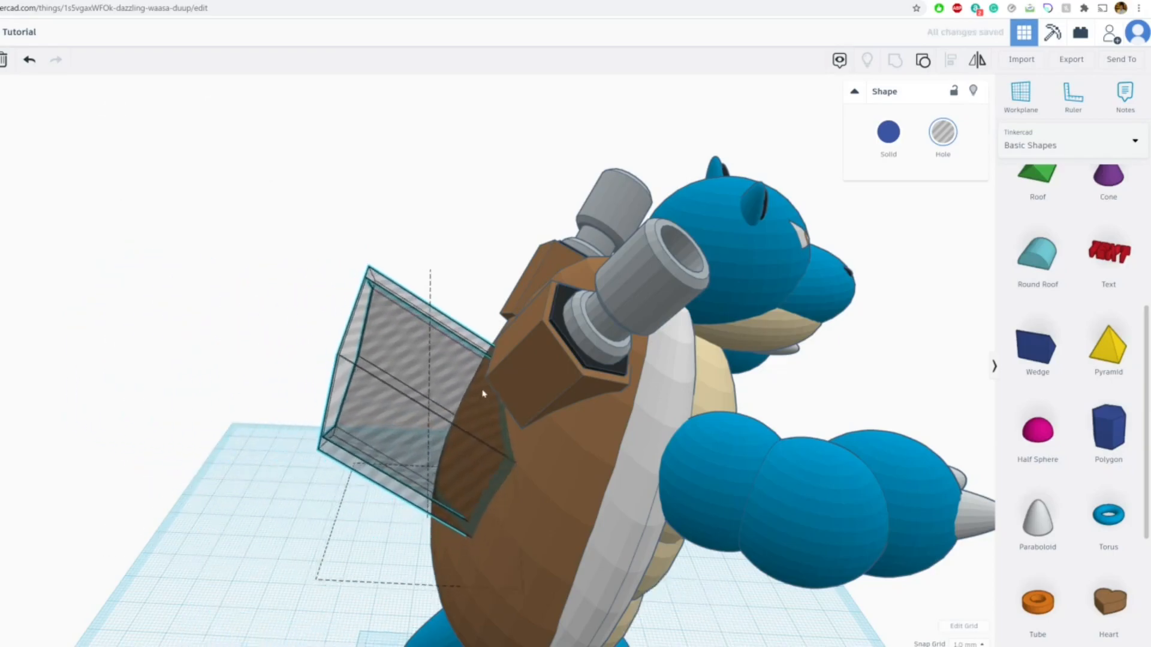
right_click_drag(474, 388, 599, 424)
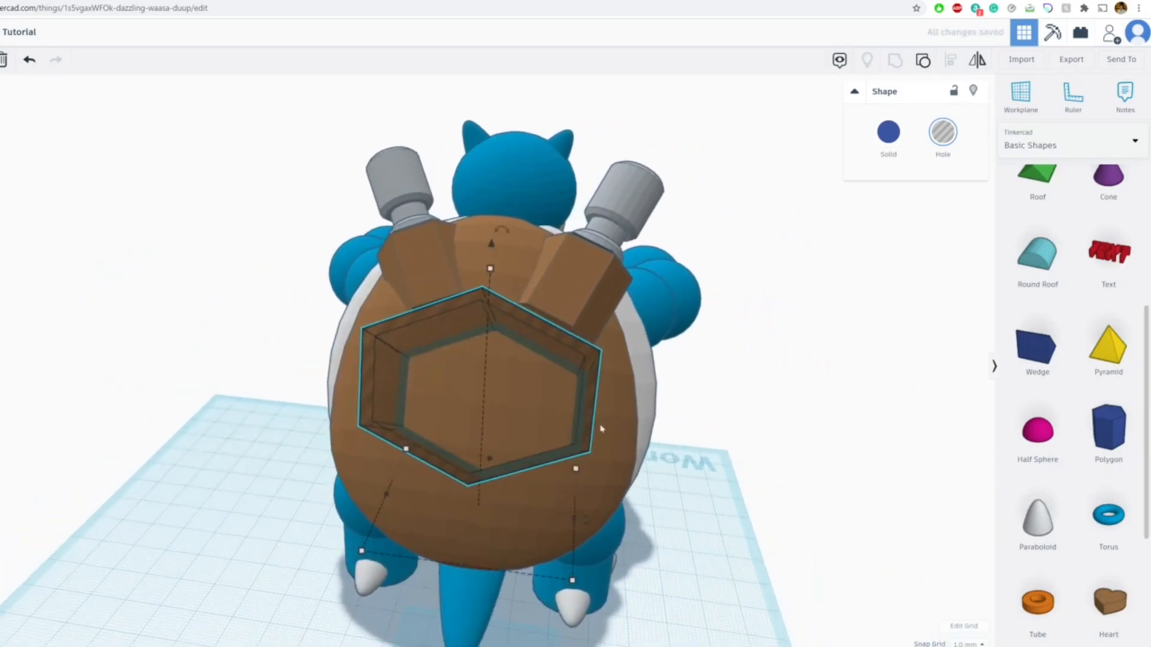
left_click_drag(595, 419, 577, 413)
Group the hexagonal hole with the shell and cannons to cut a hexagonal groove into the shell.
left_click(707, 419)
right_click_drag(707, 420, 484, 389)
left_click(533, 309, "shift")
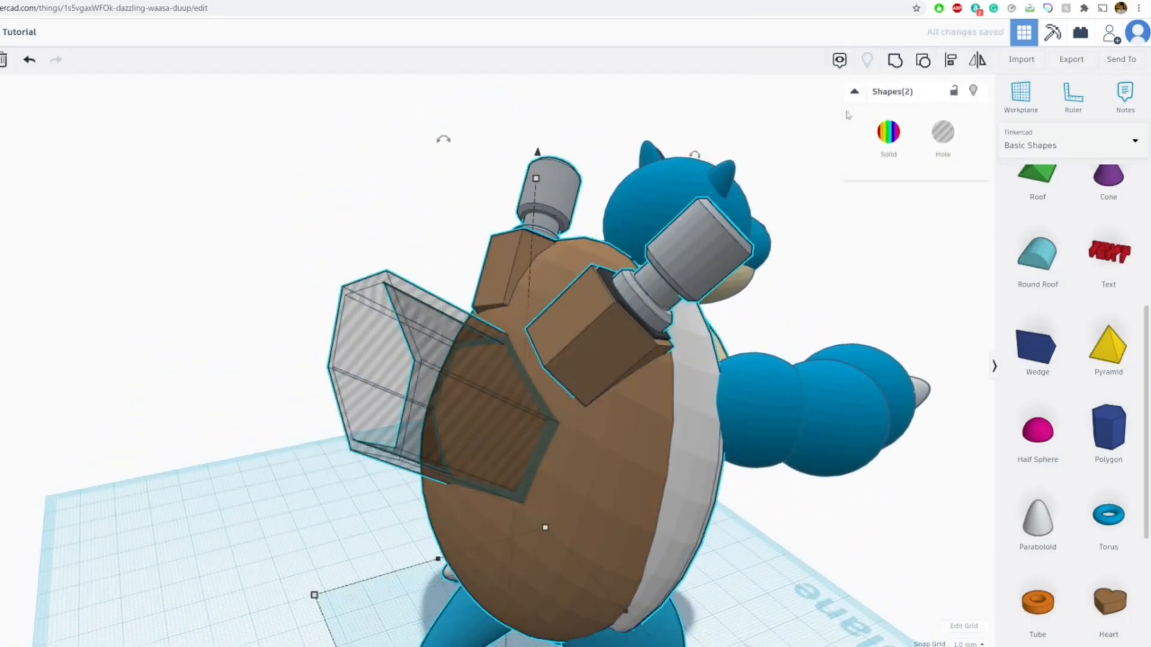
left_click(896, 60)
right_click_drag(243, 311, 482, 369)
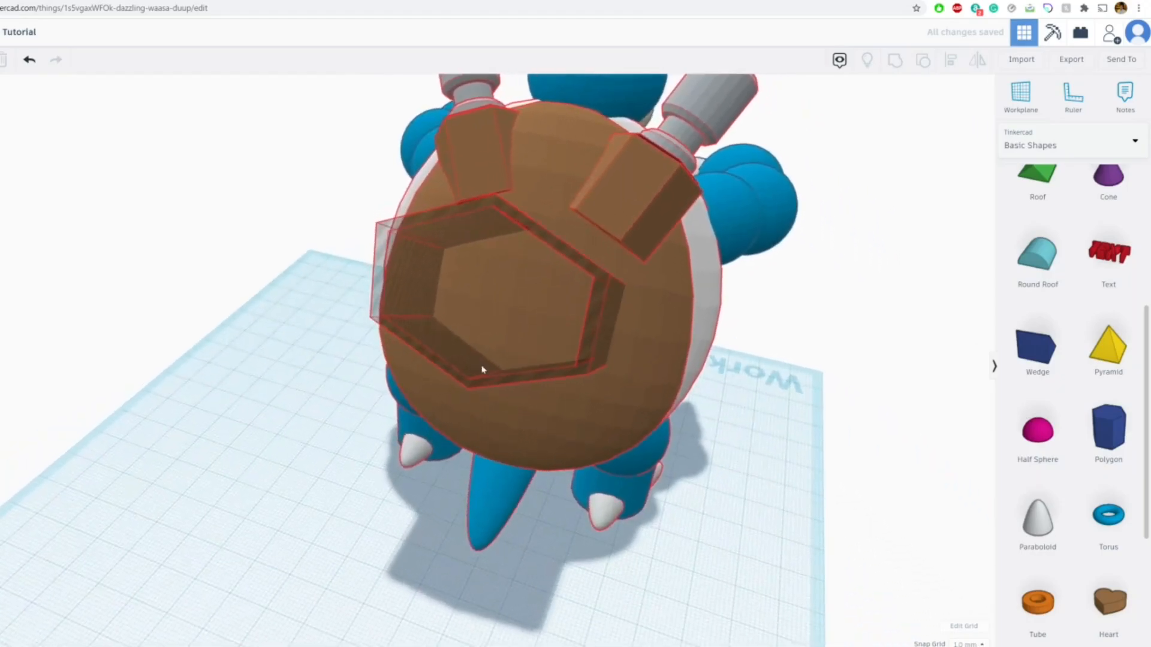
left_click(217, 471)
right_click_drag(256, 458, 484, 478)
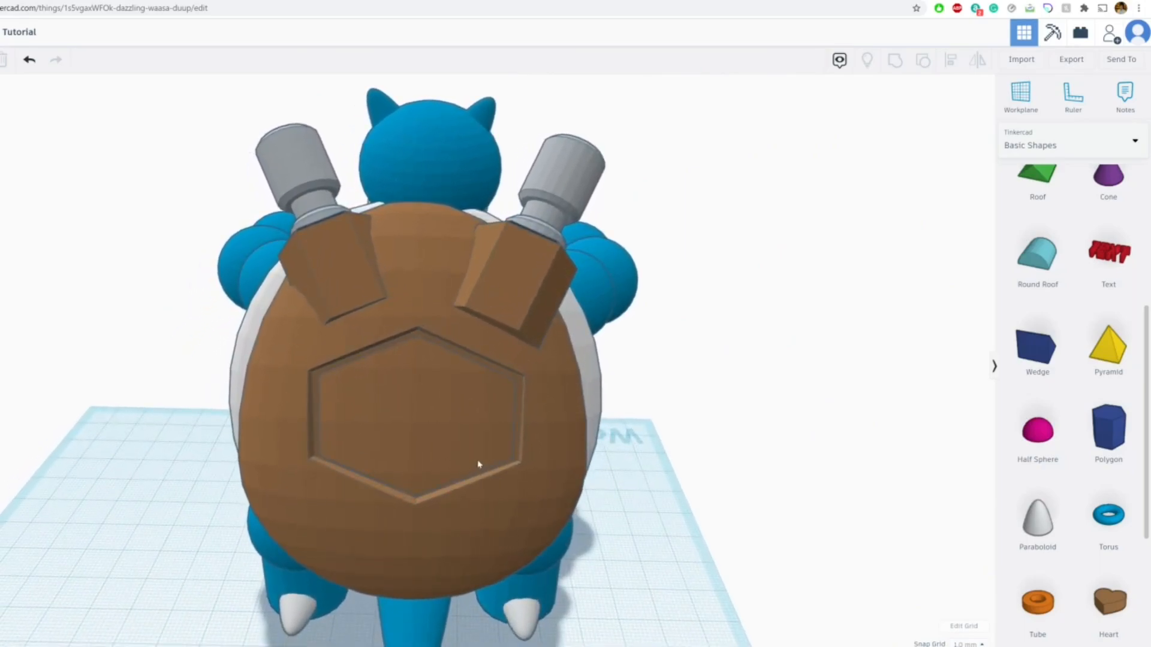
Check the lines radiating from the hexagon in the reference picture and add a Box behind the figure.
scroll(525, 455, "down", 5)
middle_click_drag(525, 455, 519, 399)
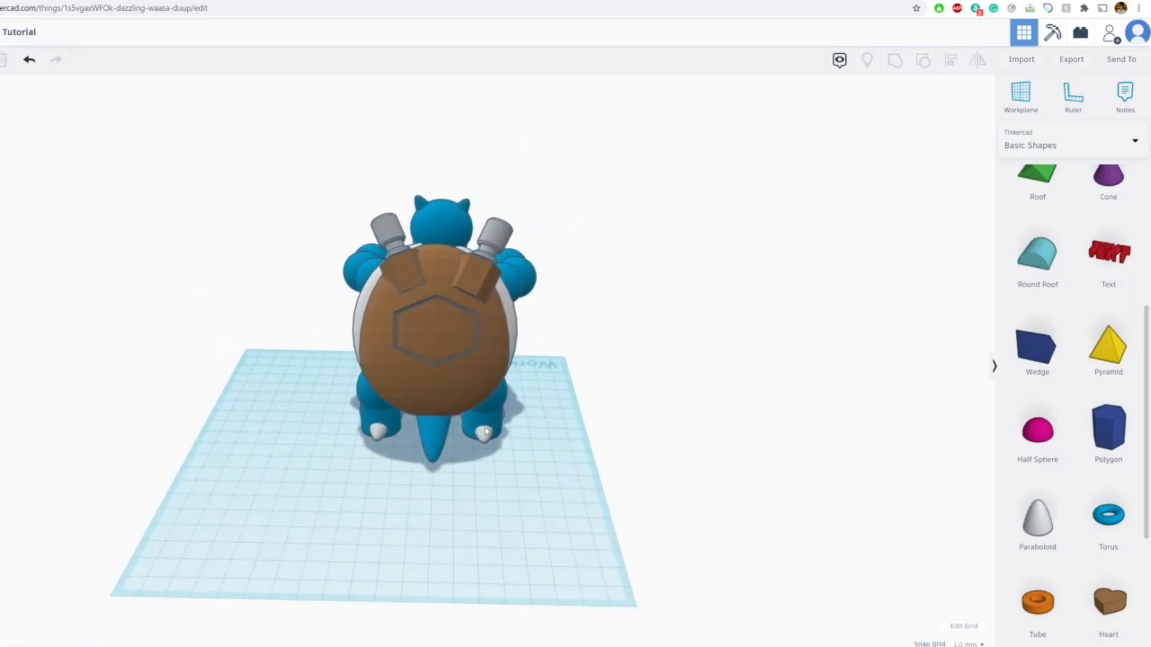
scroll(519, 399, "up", 2)
left_click(98, 2)
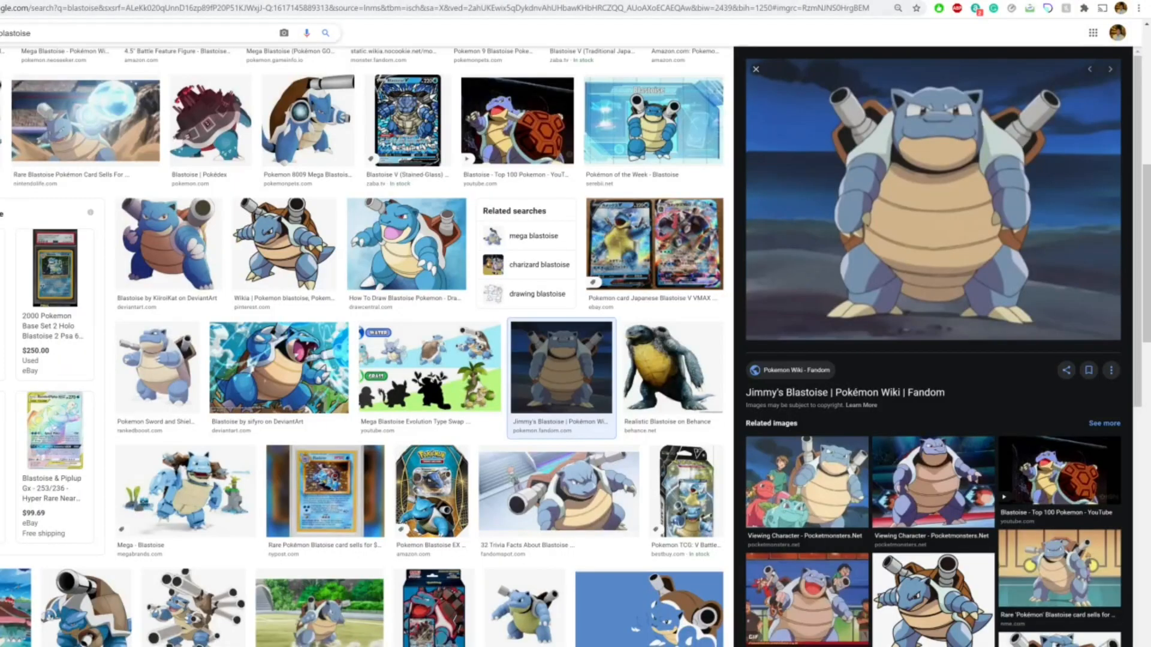
left_click(343, 2)
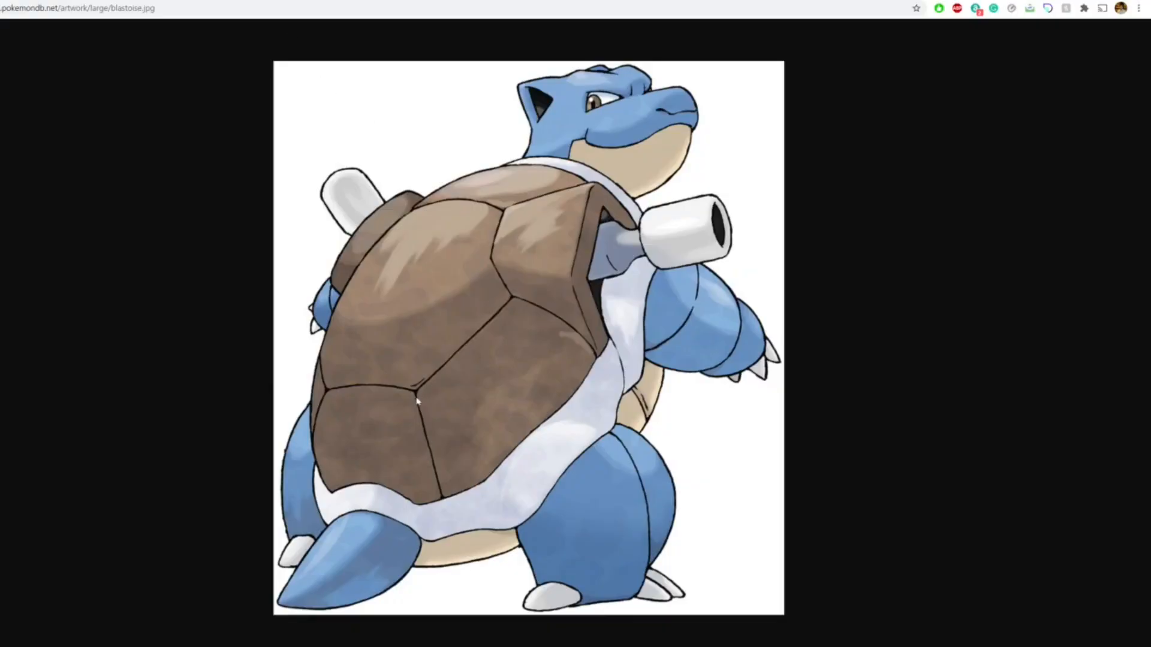
left_click(24, 1)
scroll(1058, 255, "up", 5)
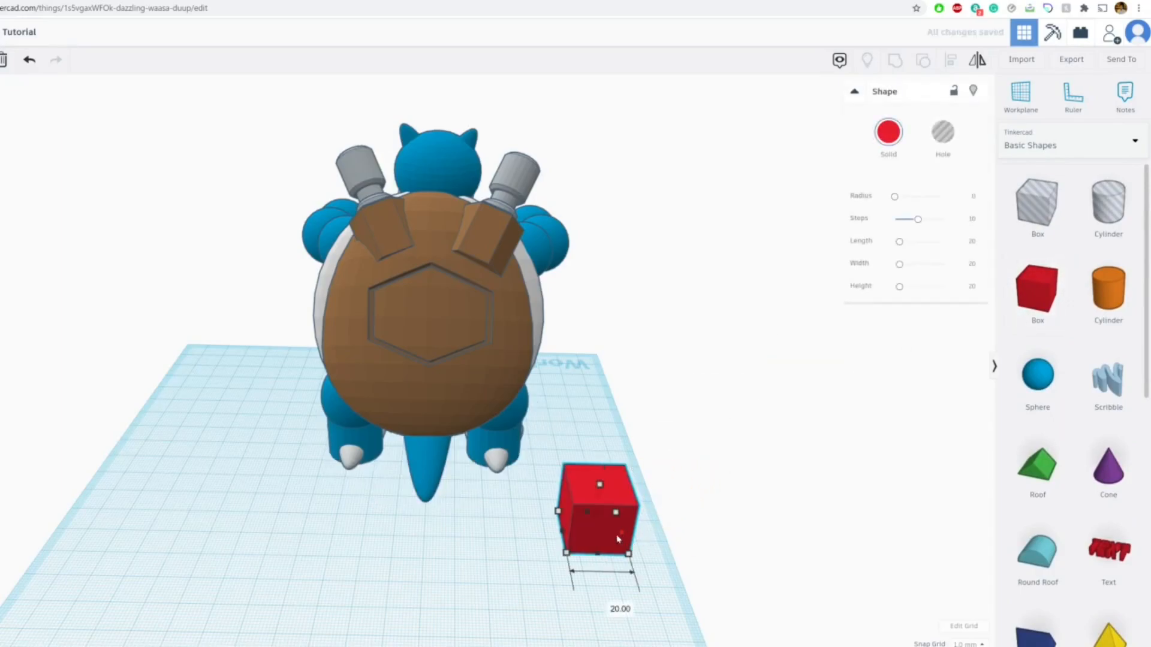
Thin the red box into a narrow upright slab for the remaining shell lines.
right_click_drag(574, 483, 331, 356)
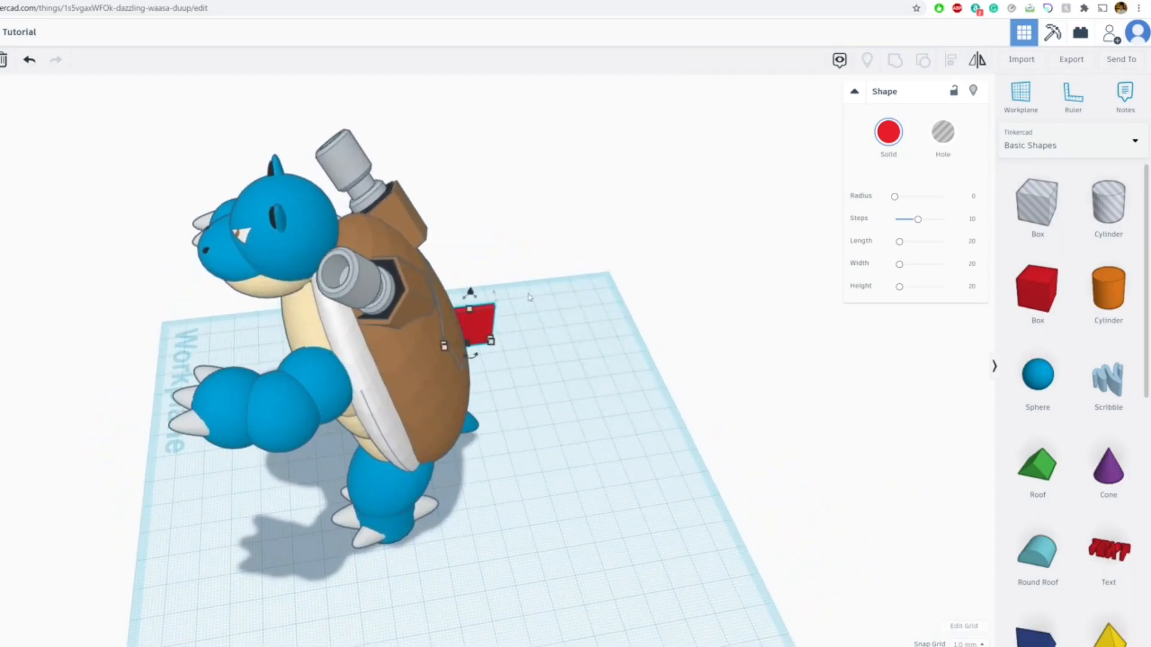
right_click_drag(560, 276, 371, 320)
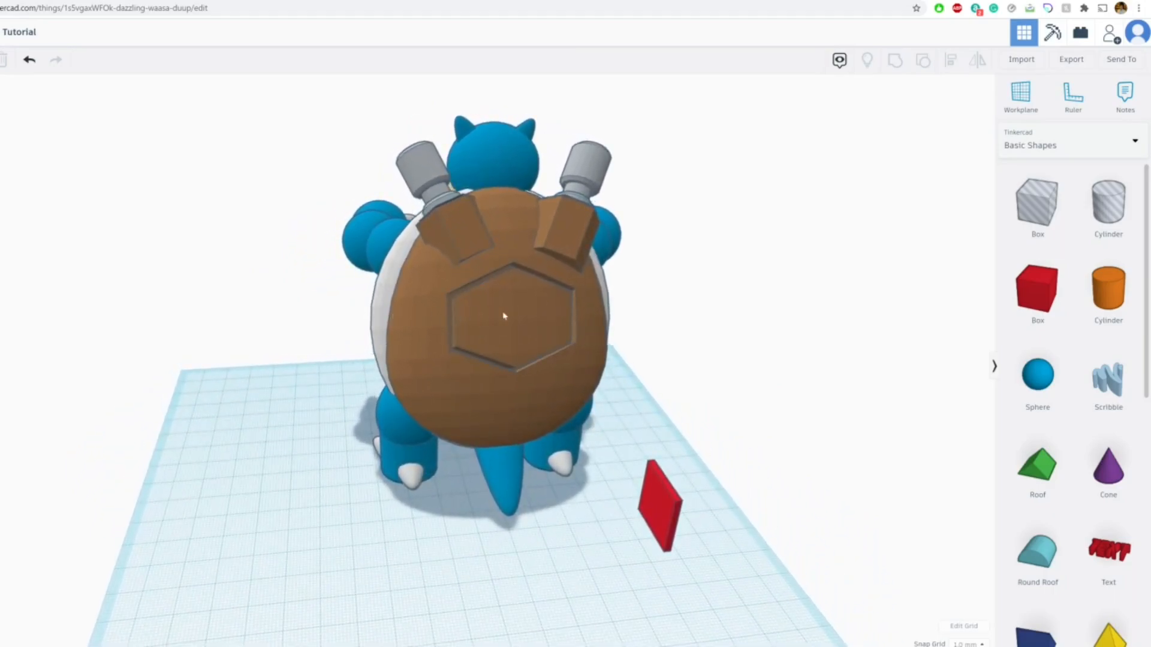
right_click_drag(539, 323, 681, 374)
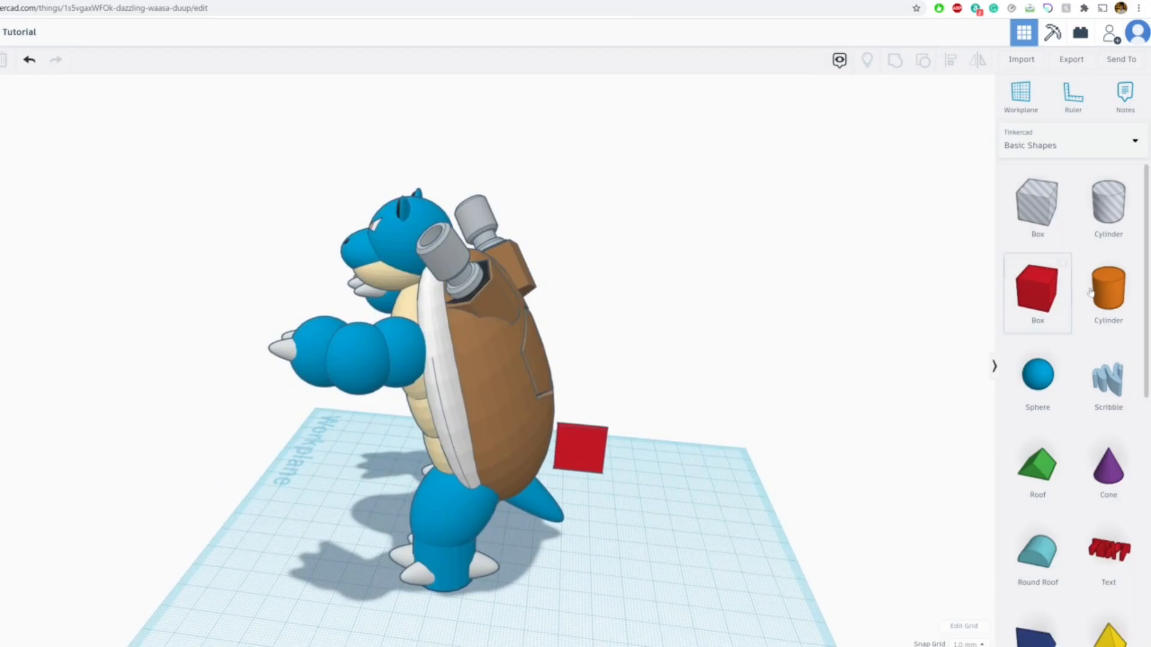